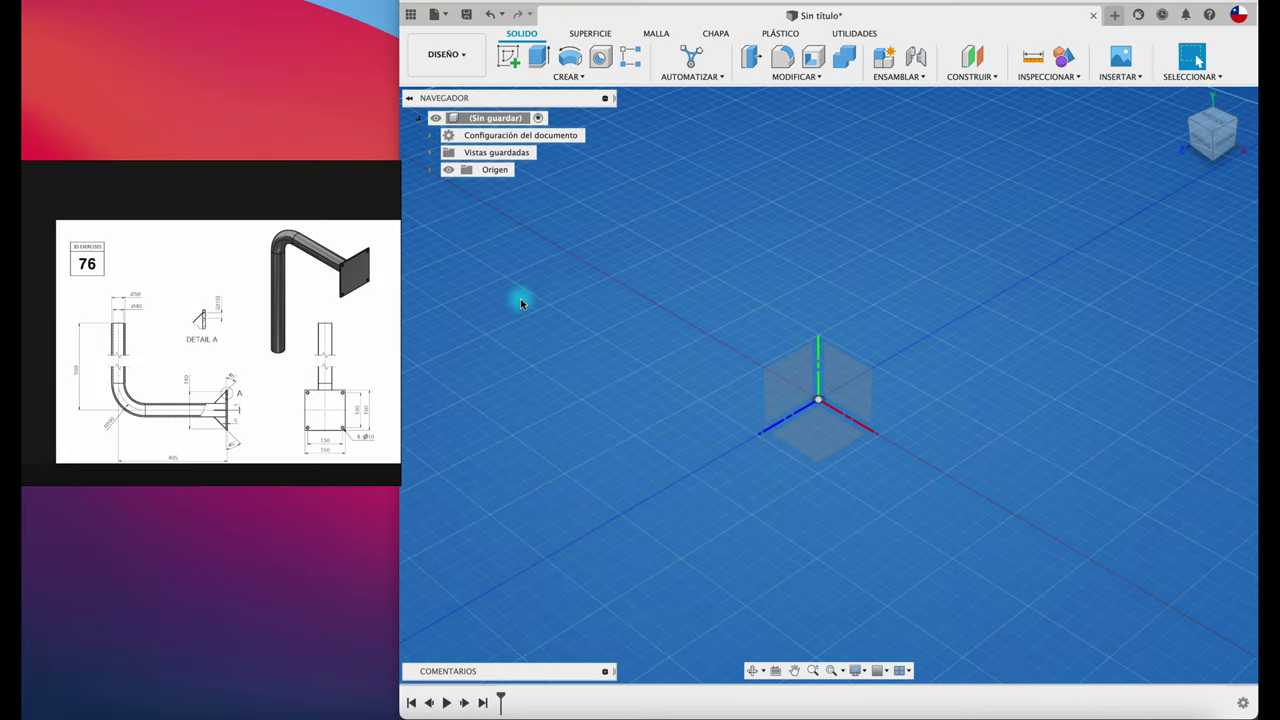
# Zoom and pan around the reference drawing to study its dimensions and 76 title box.
pyautogui.scroll(-2, 245, 325)
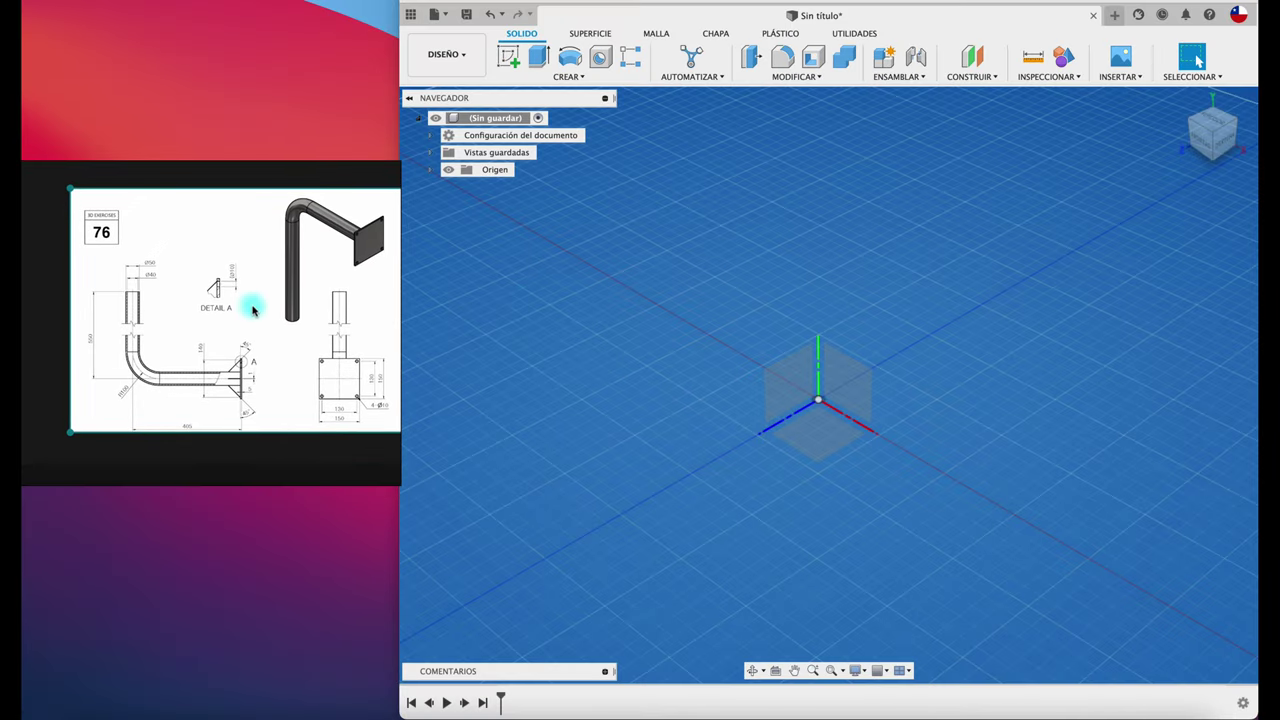
pyautogui.scroll(-2, 170, 365)
pyautogui.scroll(2, 180, 365)
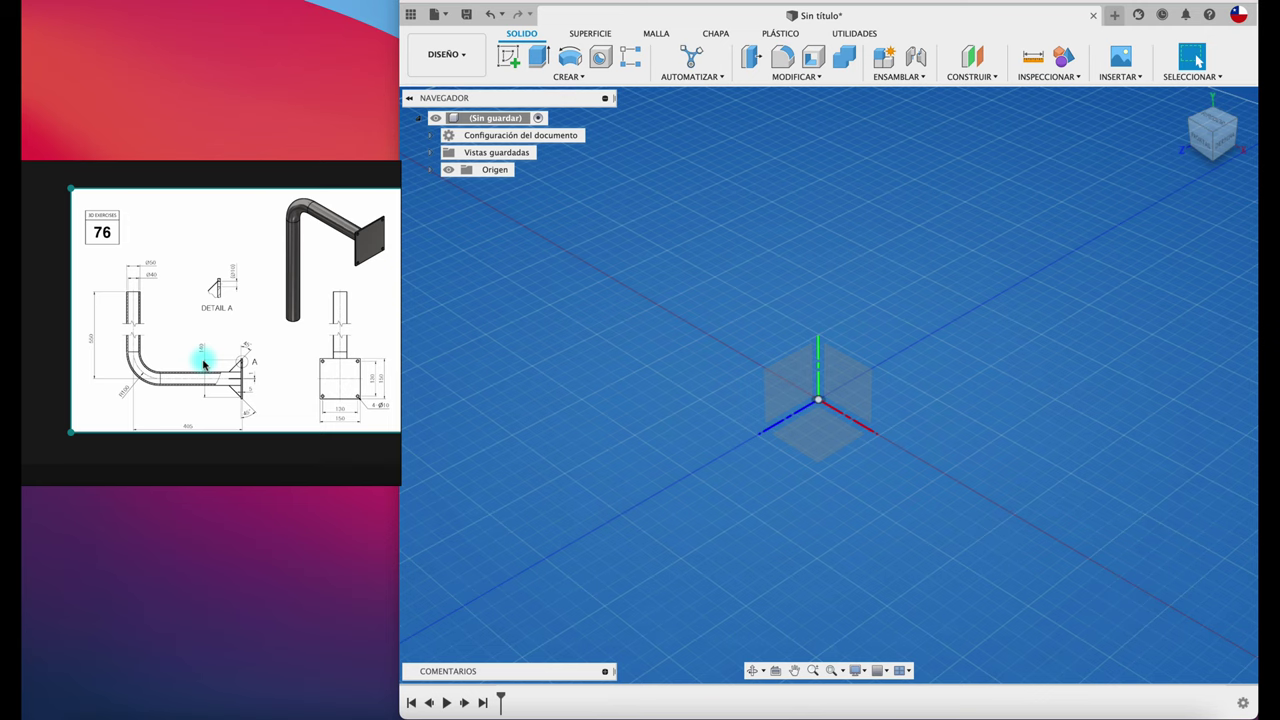
pyautogui.scroll(5, 203, 365)
pyautogui.scroll(2, 203, 365)
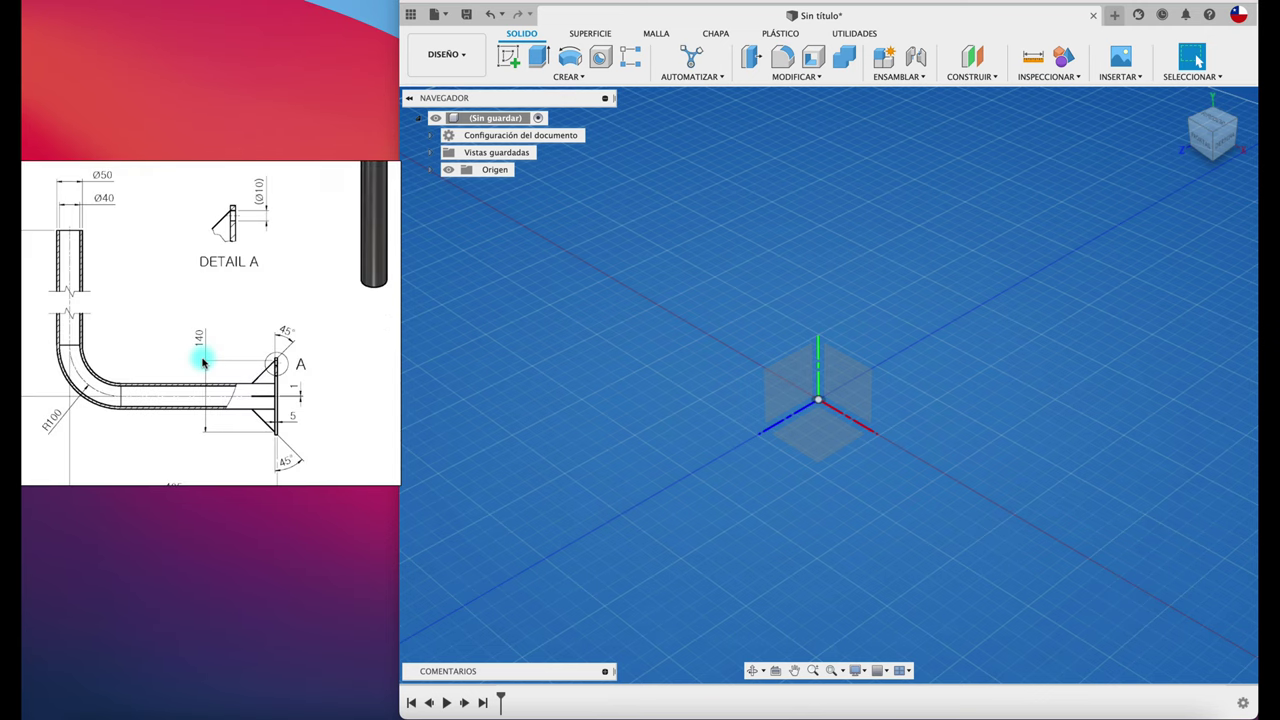
pyautogui.scroll(-5, 203, 362)
pyautogui.scroll(-2, 200, 357)
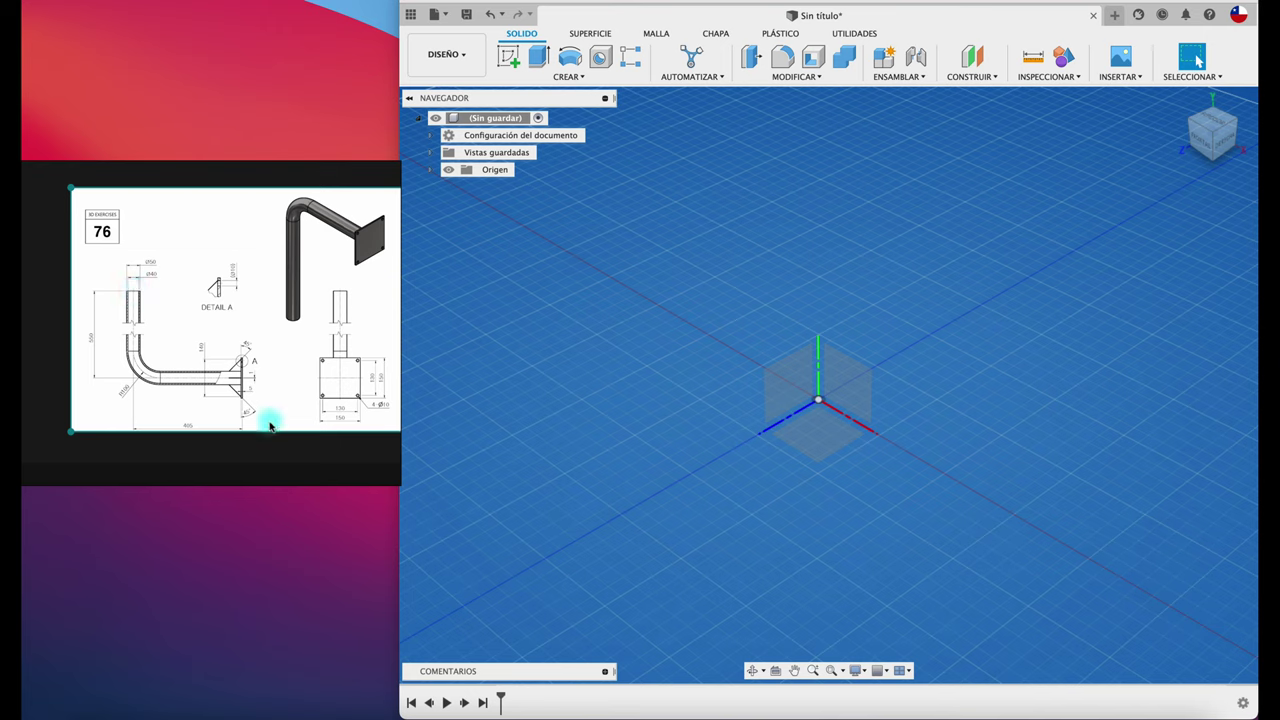
pyautogui.scroll(5, 383, 240)
pyautogui.scroll(1, 383, 240)
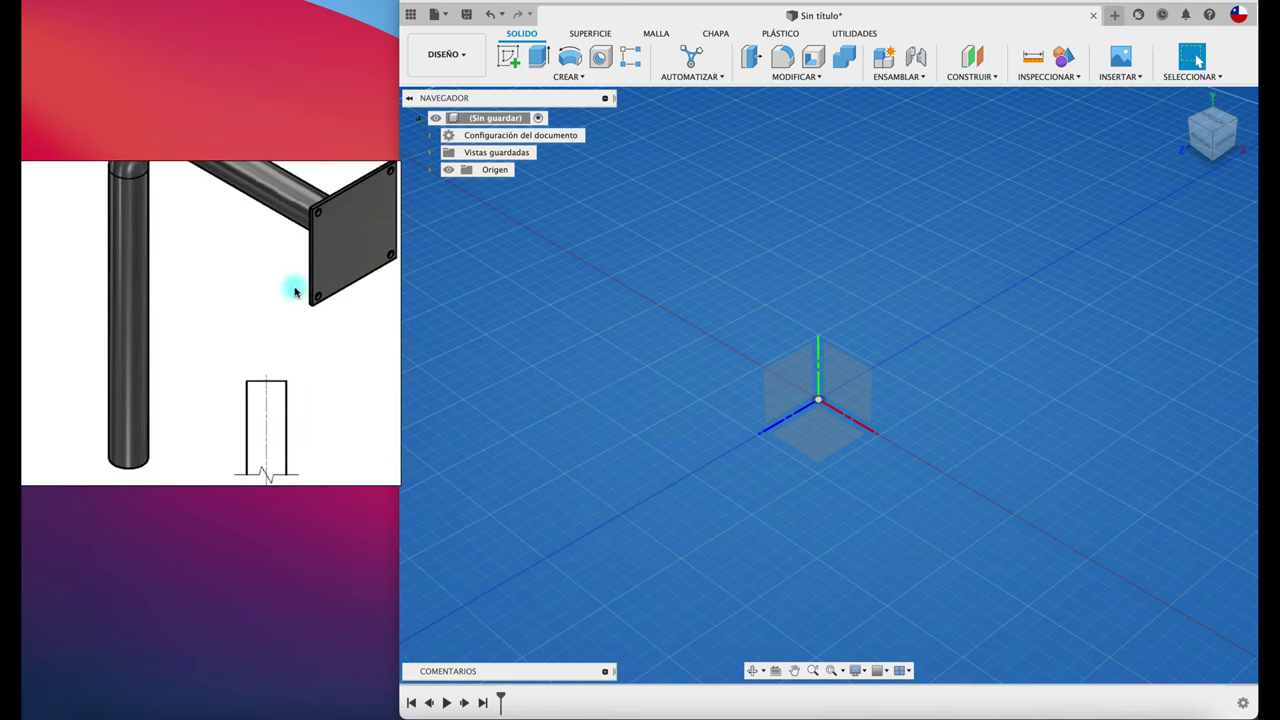
pyautogui.scroll(-3, 291, 296)
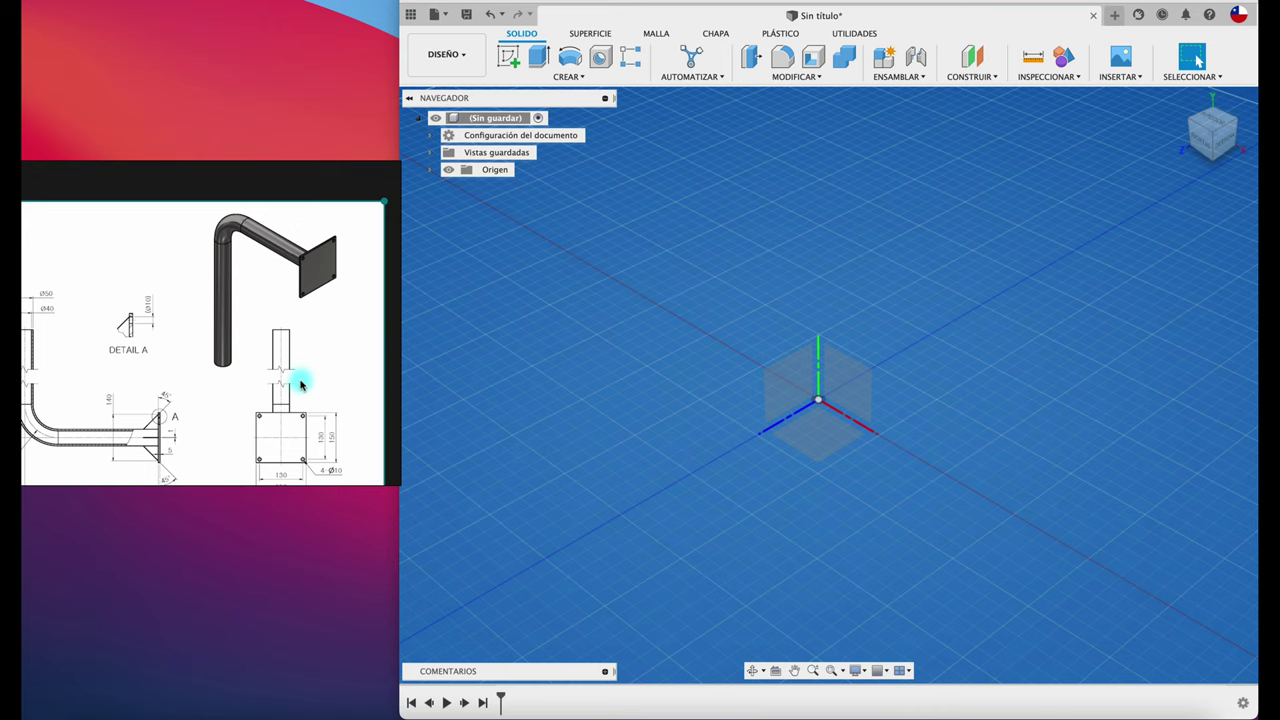
pyautogui.scroll(3, 145, 432)
pyautogui.scroll(2, 143, 432)
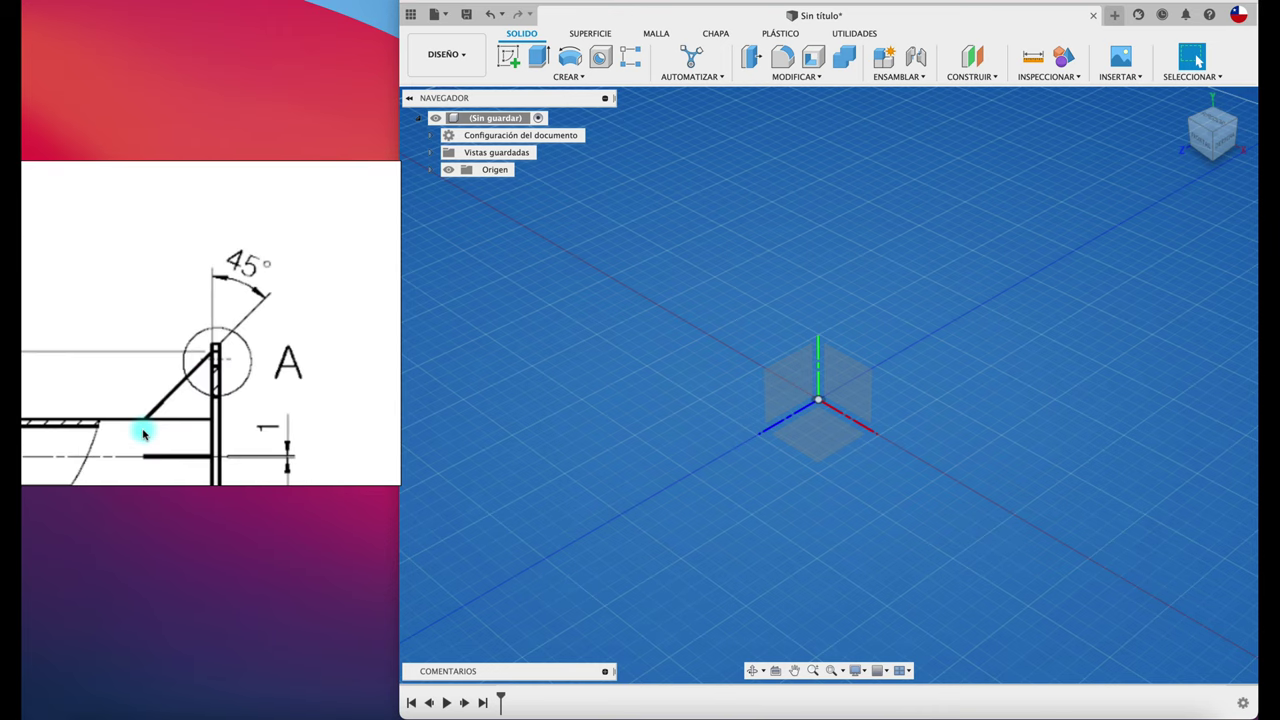
pyautogui.scroll(-1, 143, 432)
pyautogui.scroll(-1, 143, 432)
pyautogui.scroll(-3, 143, 432)
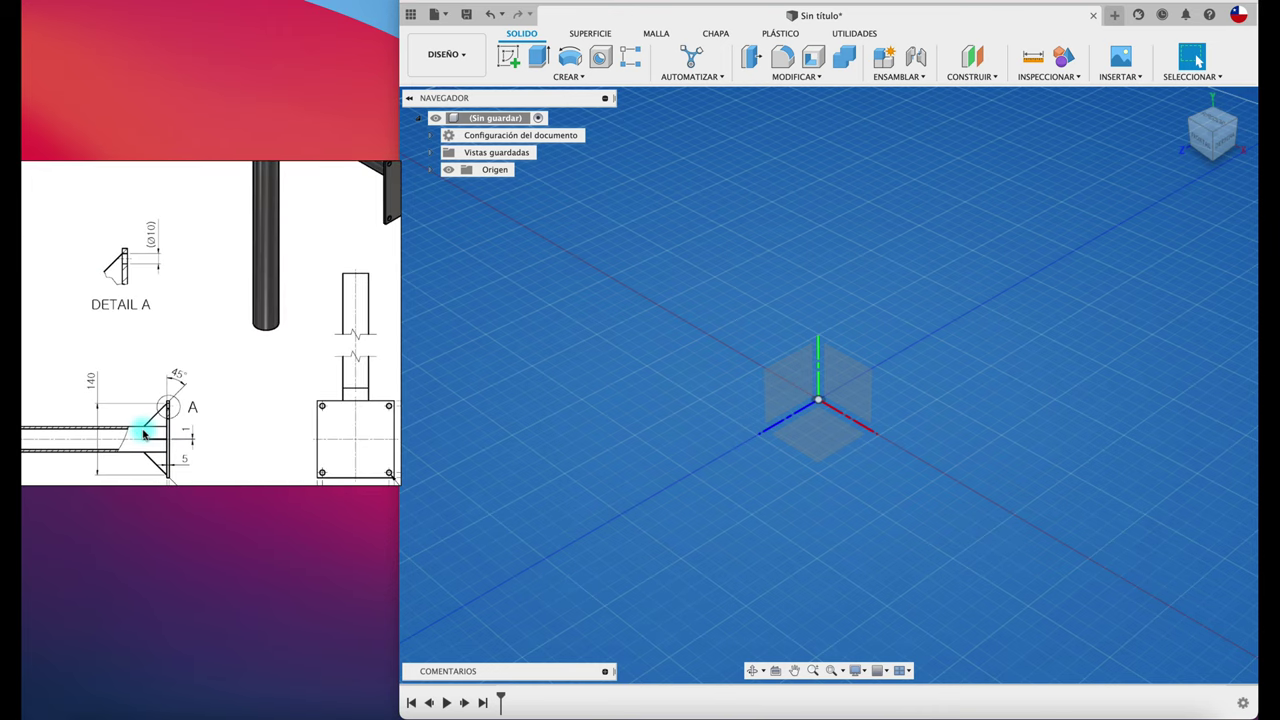
pyautogui.moveTo(171, 366); pyautogui.dragTo(216, 345)
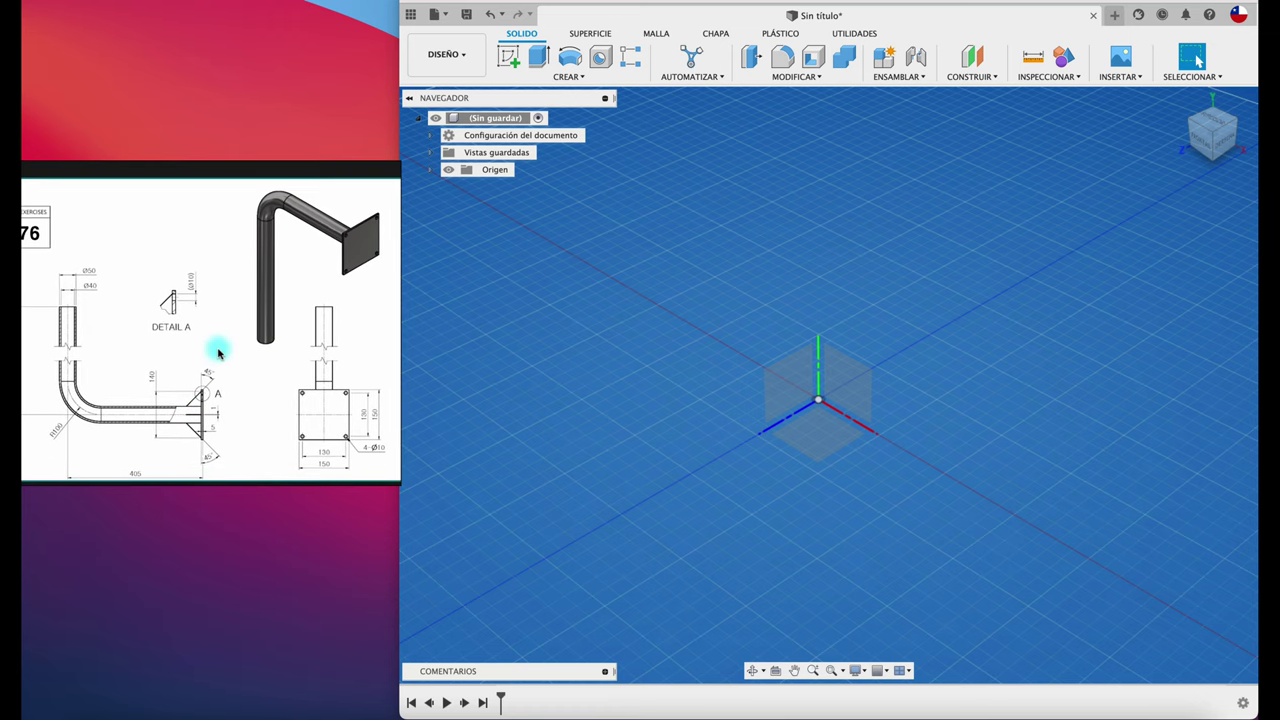
pyautogui.moveTo(218, 352); pyautogui.dragTo(228, 330)
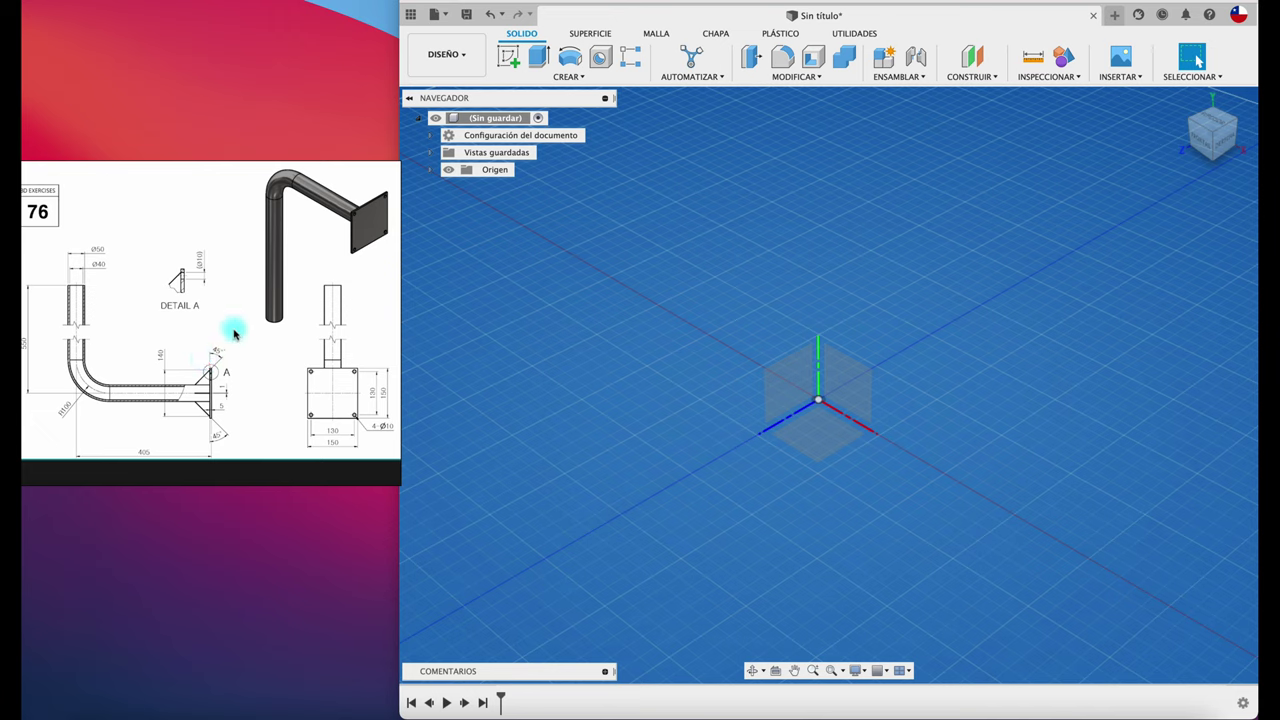
pyautogui.moveTo(234, 334); pyautogui.dragTo(229, 349)
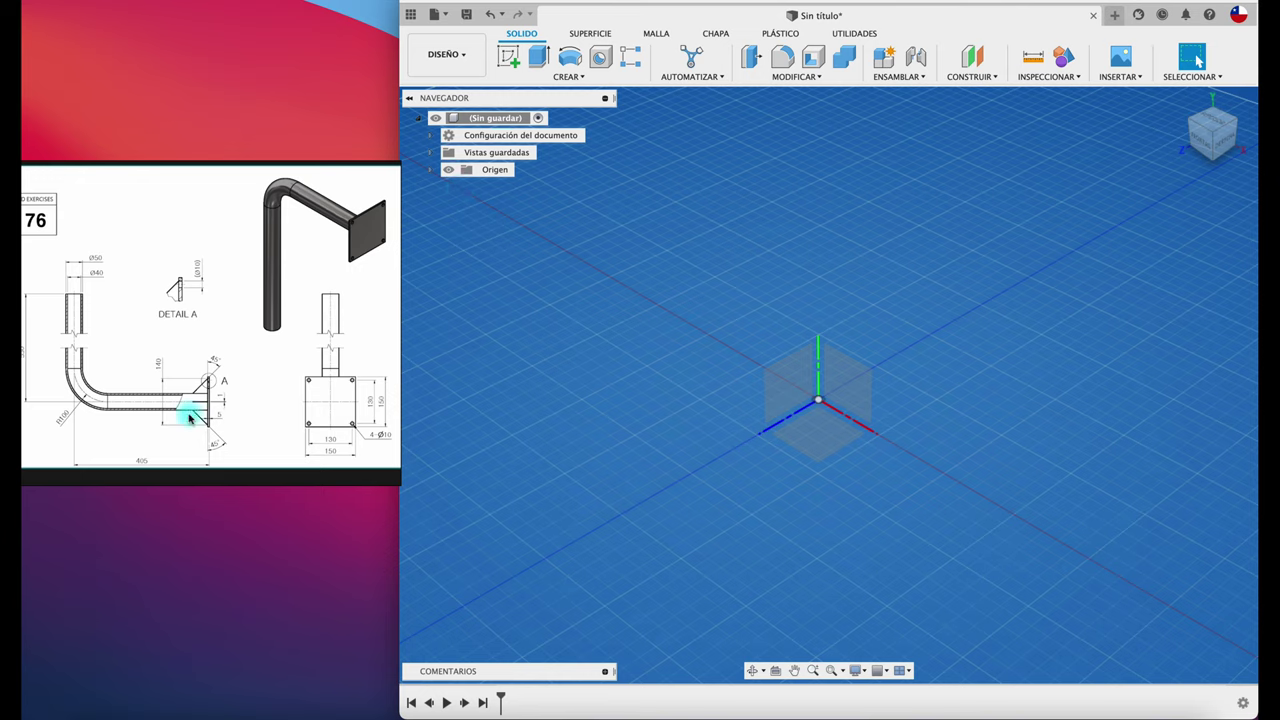
pyautogui.scroll(3, 160, 366)
pyautogui.scroll(3, 168, 388)
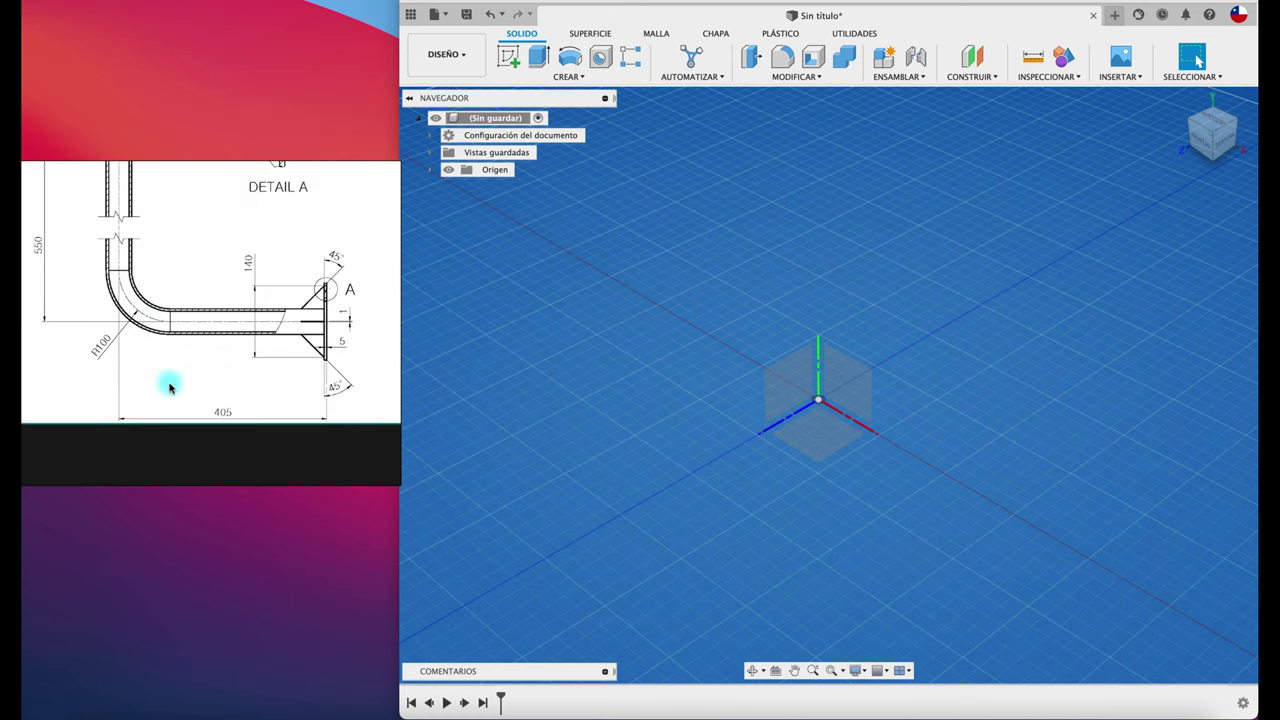
pyautogui.scroll(-2, 190, 368)
pyautogui.scroll(-2, 202, 378)
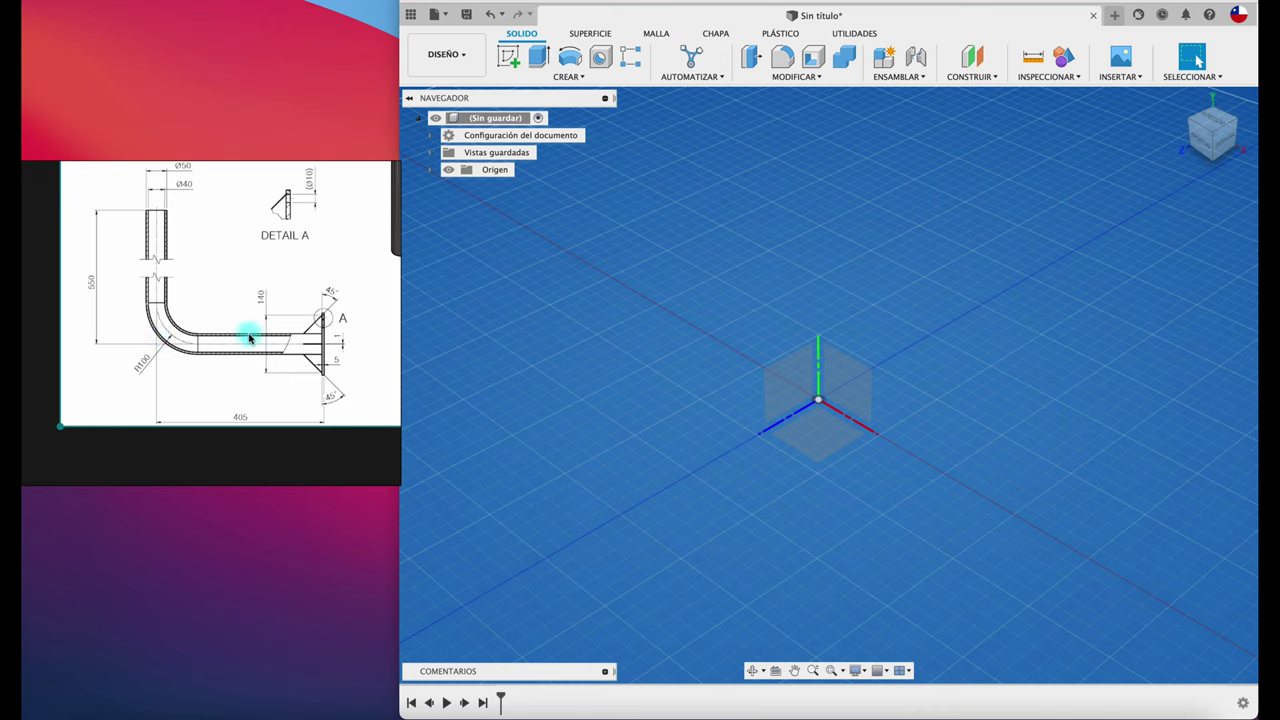
pyautogui.scroll(1, 229, 346)
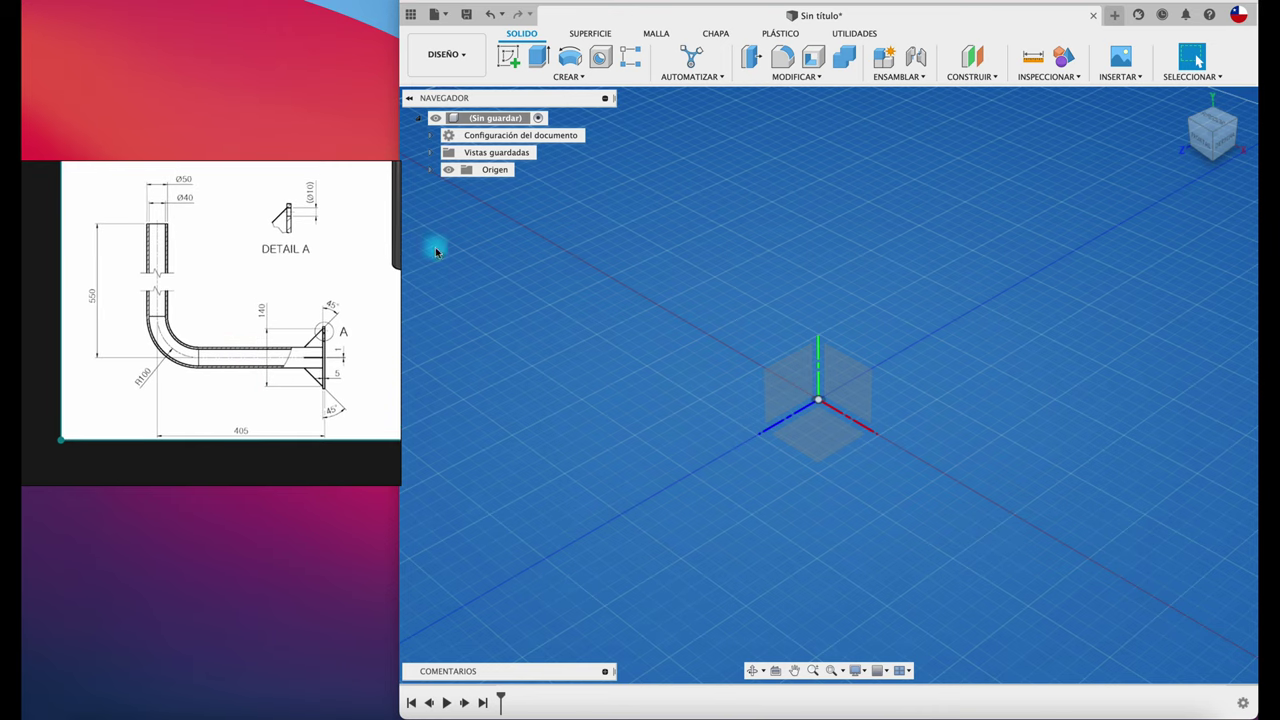
# Create a new component named TUBERIA and start a sketch on the side YZ origin plane.
pyautogui.click(882, 56)
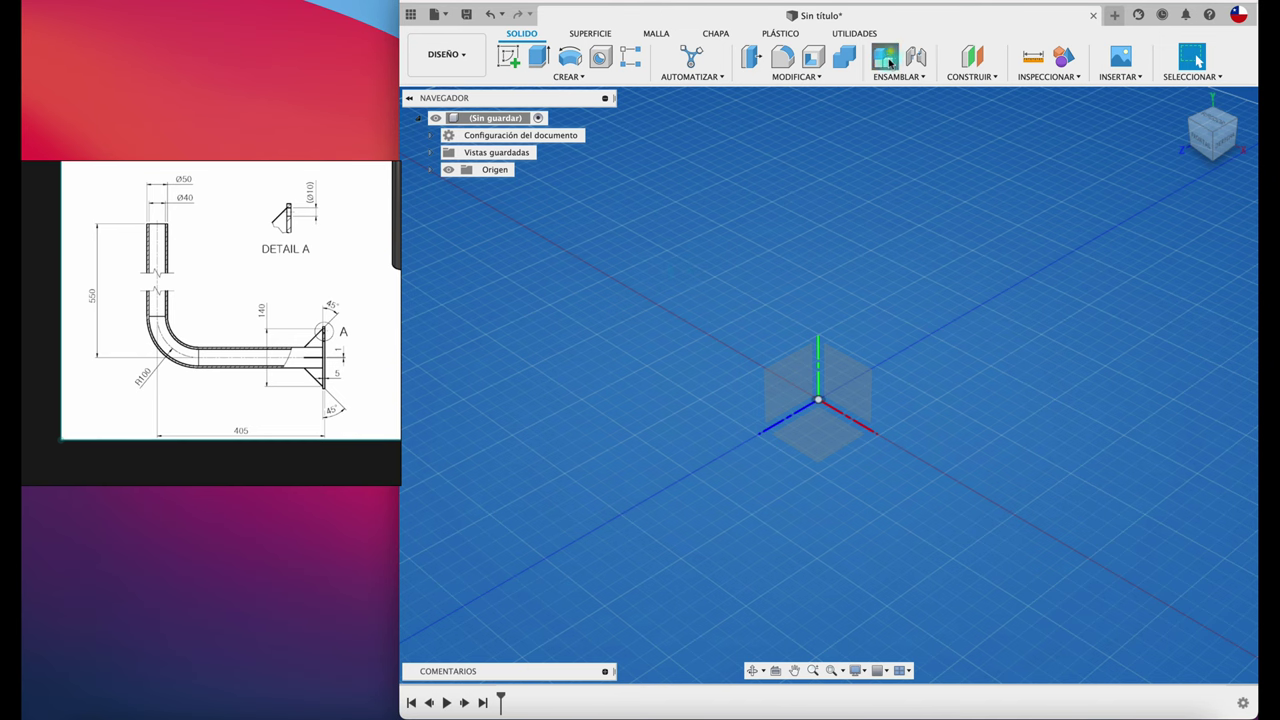
pyautogui.doubleClick(1021, 220)
pyautogui.write('TUBERIA')
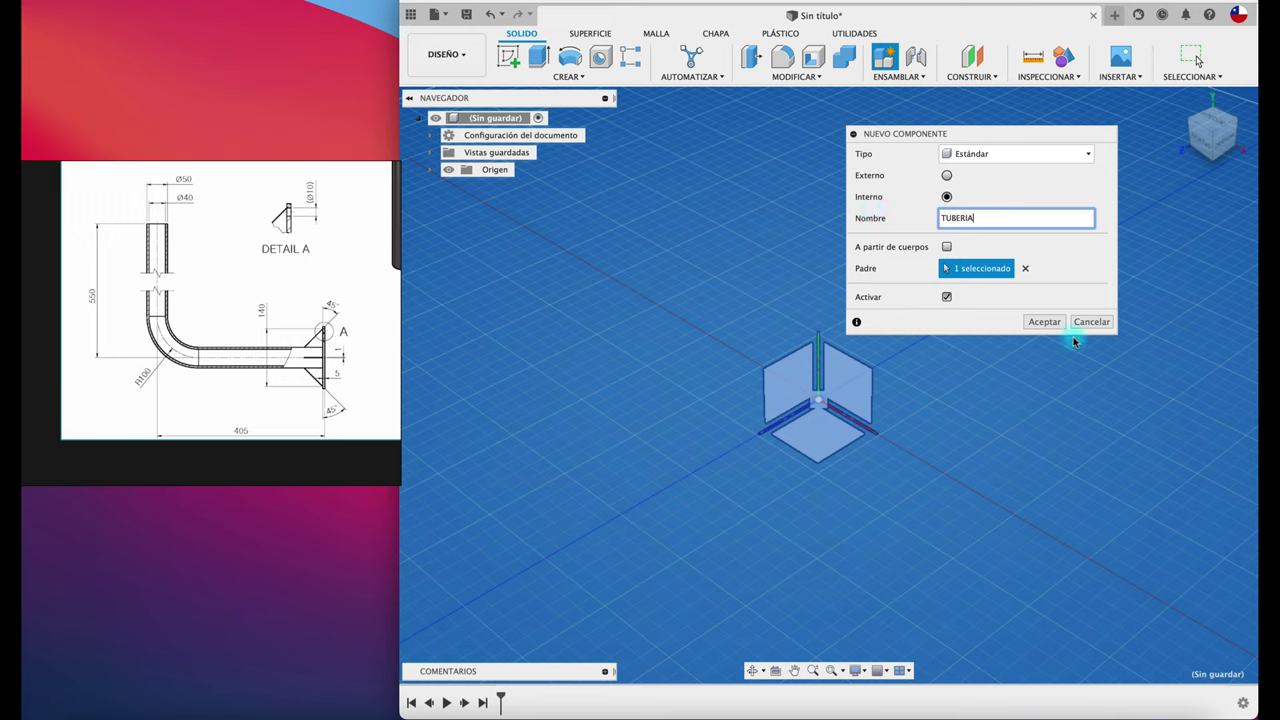
pyautogui.click(1045, 322)
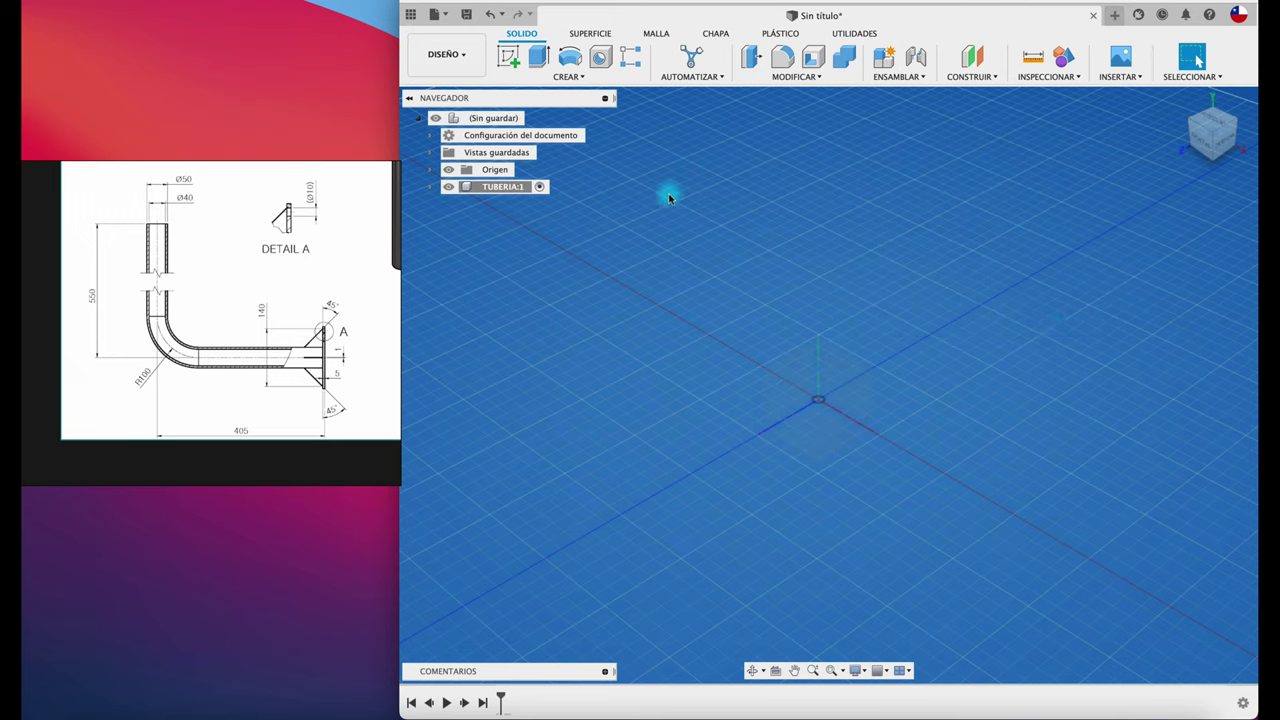
pyautogui.click(508, 56)
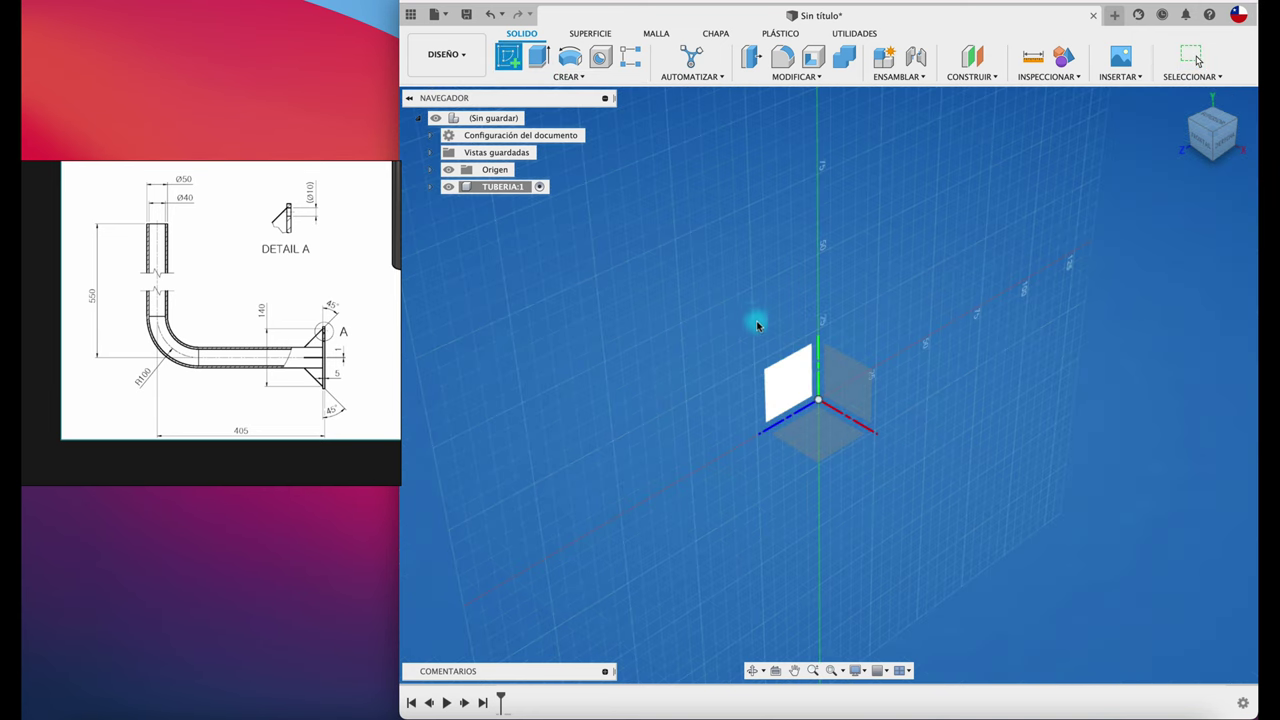
pyautogui.click(788, 412)
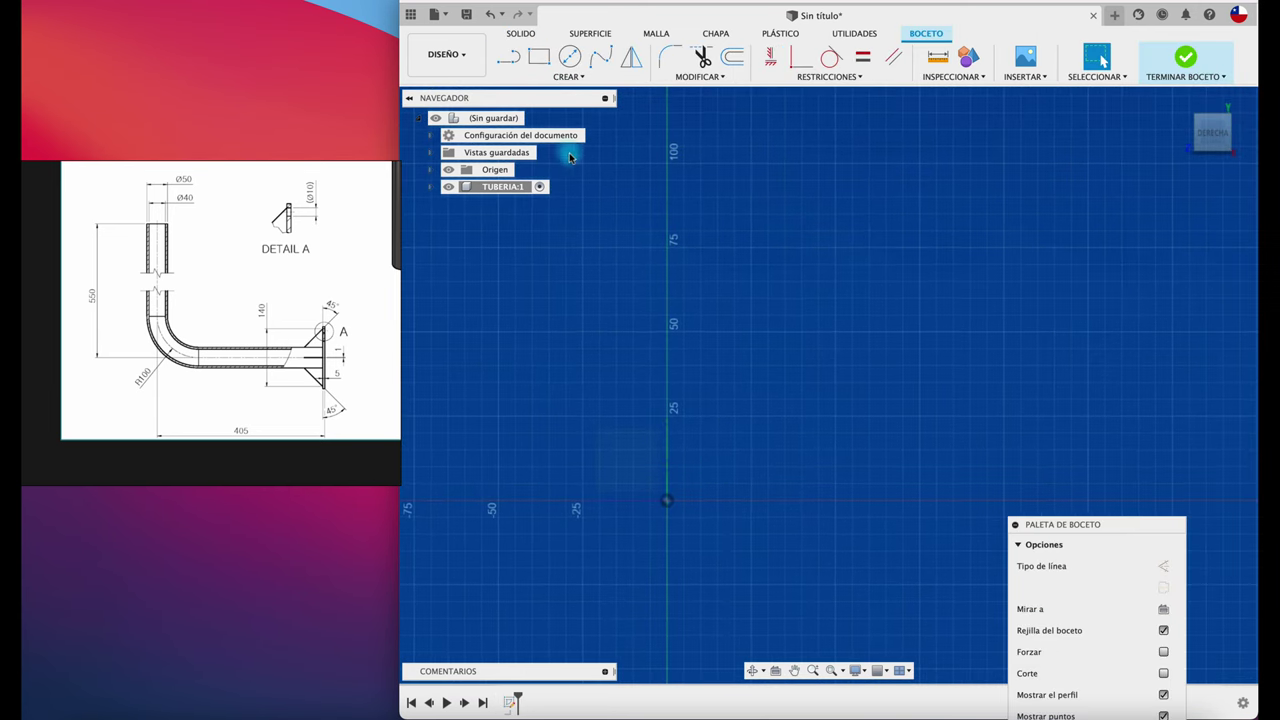
# Draw an L-shaped path: a vertical line up from the origin, then a horizontal line right.
pyautogui.click(508, 56)
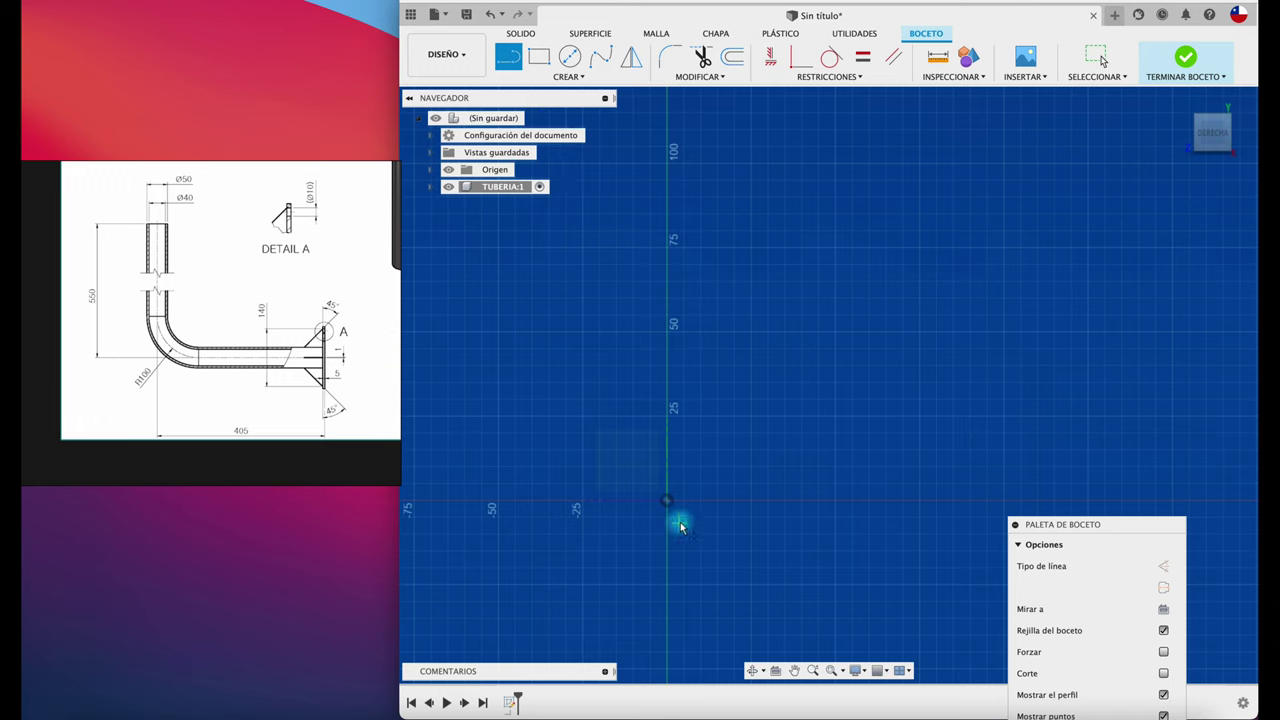
pyautogui.click(668, 501)
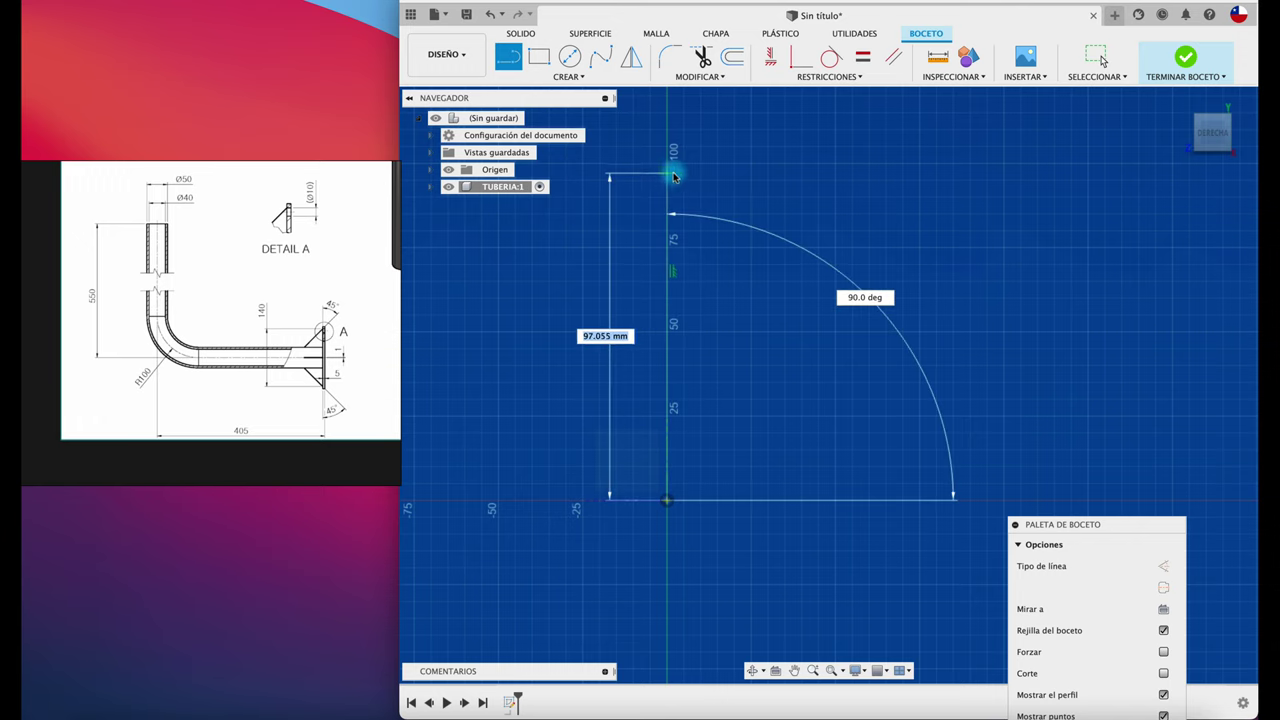
pyautogui.click(668, 172)
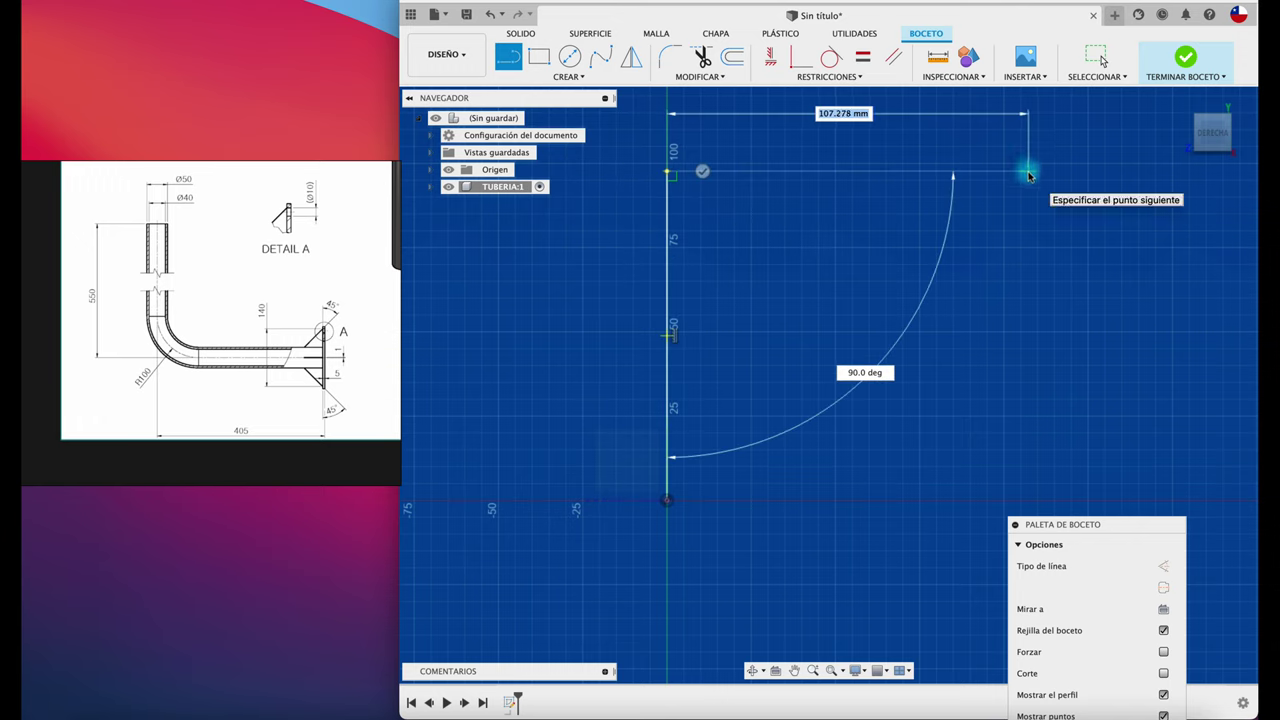
pyautogui.click(1028, 171)
pyautogui.press('Escape')
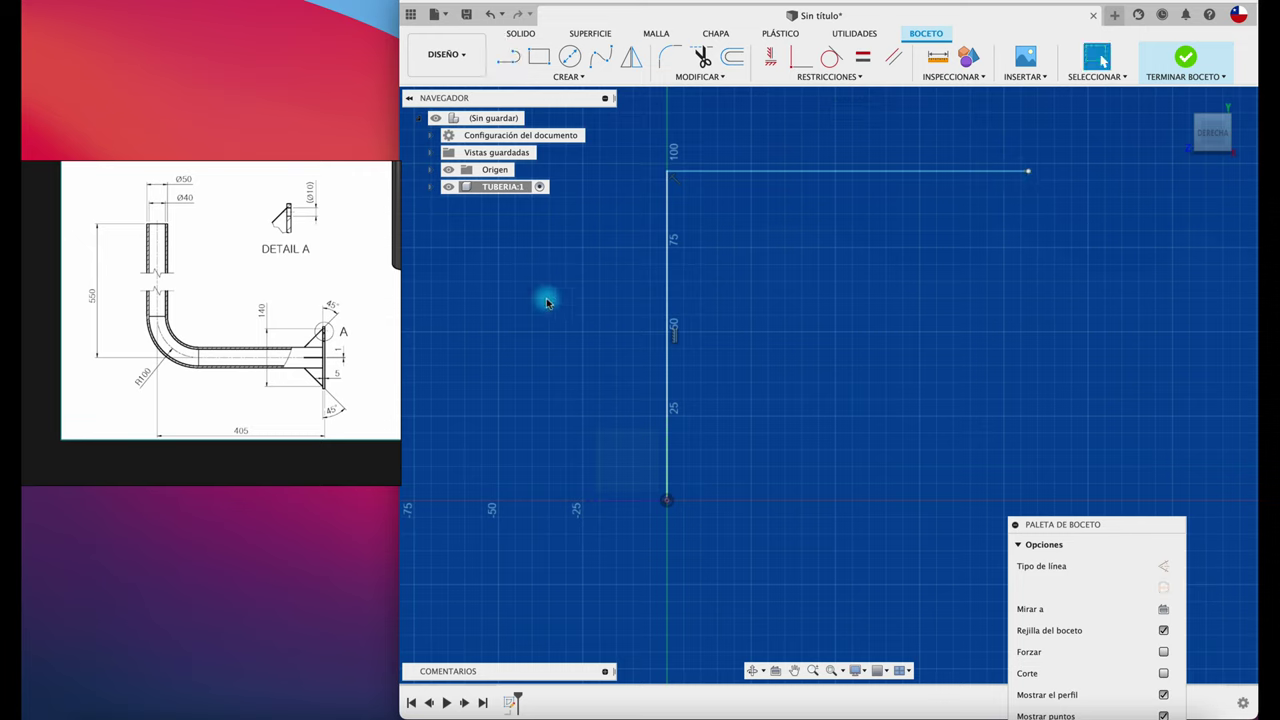
pyautogui.scroll(3, 255, 365)
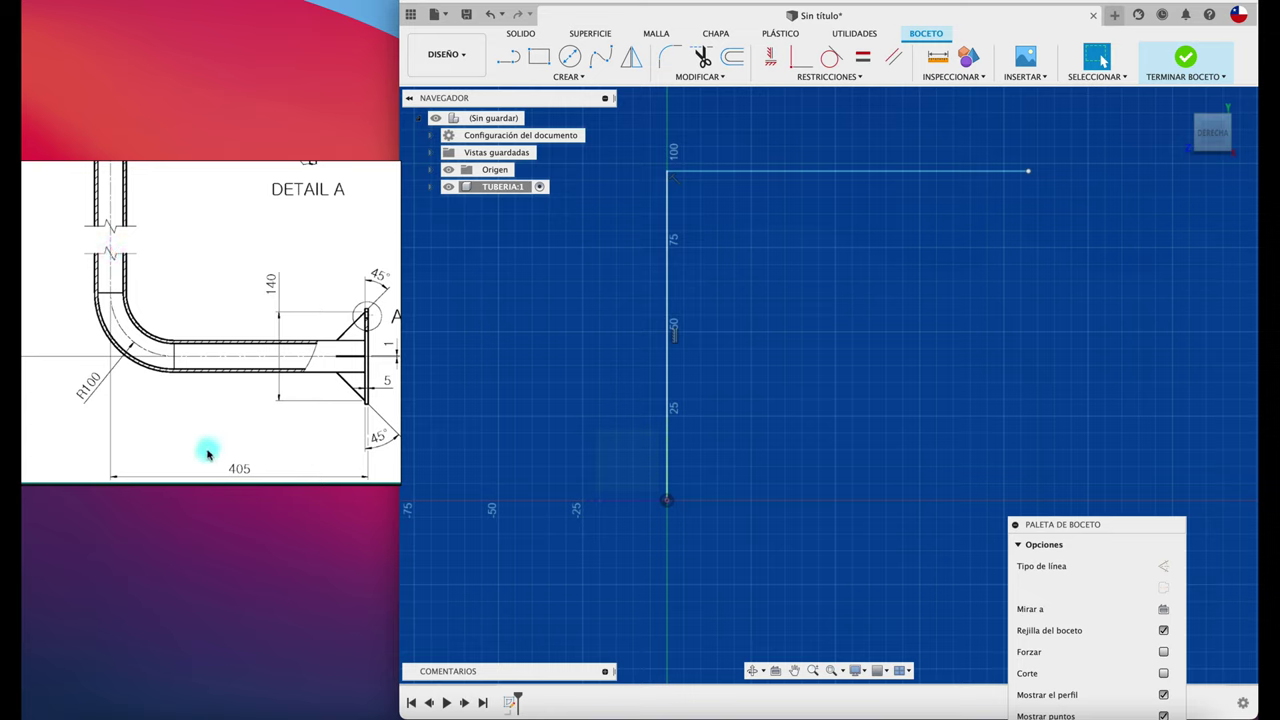
pyautogui.scroll(2, 231, 400)
pyautogui.scroll(-2, 231, 400)
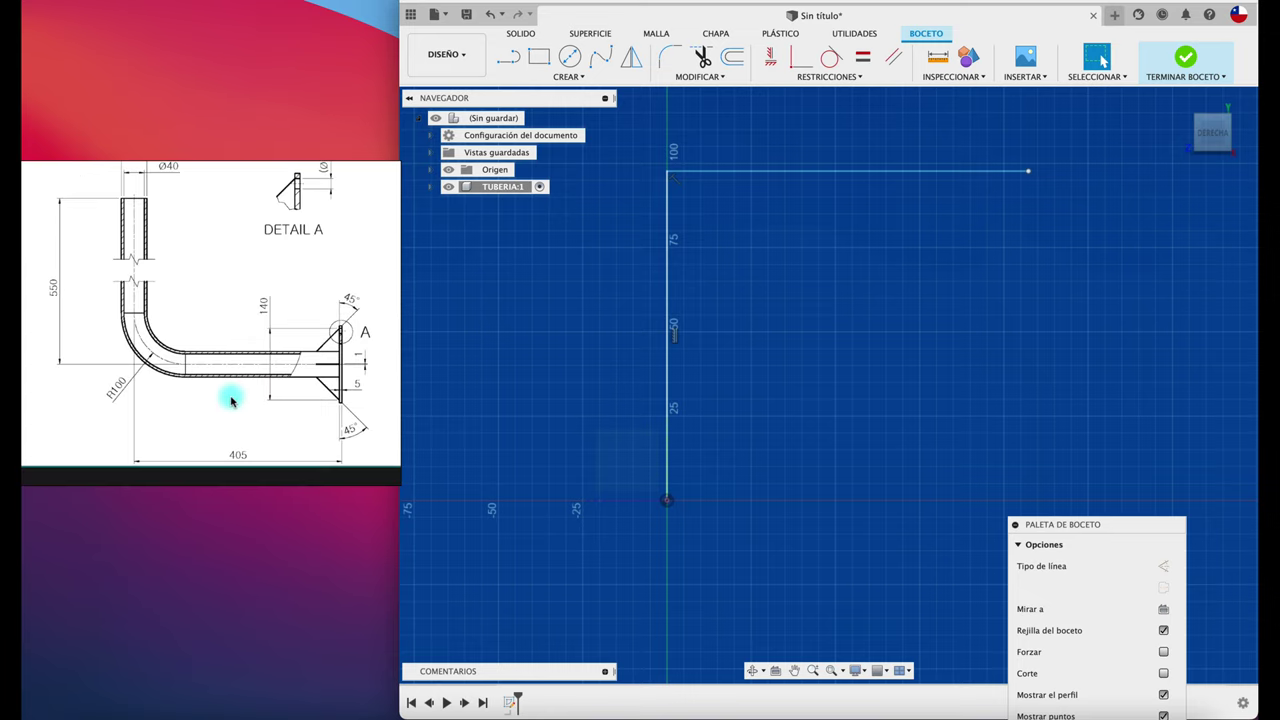
pyautogui.scroll(-1, 230, 396)
pyautogui.scroll(1, 109, 331)
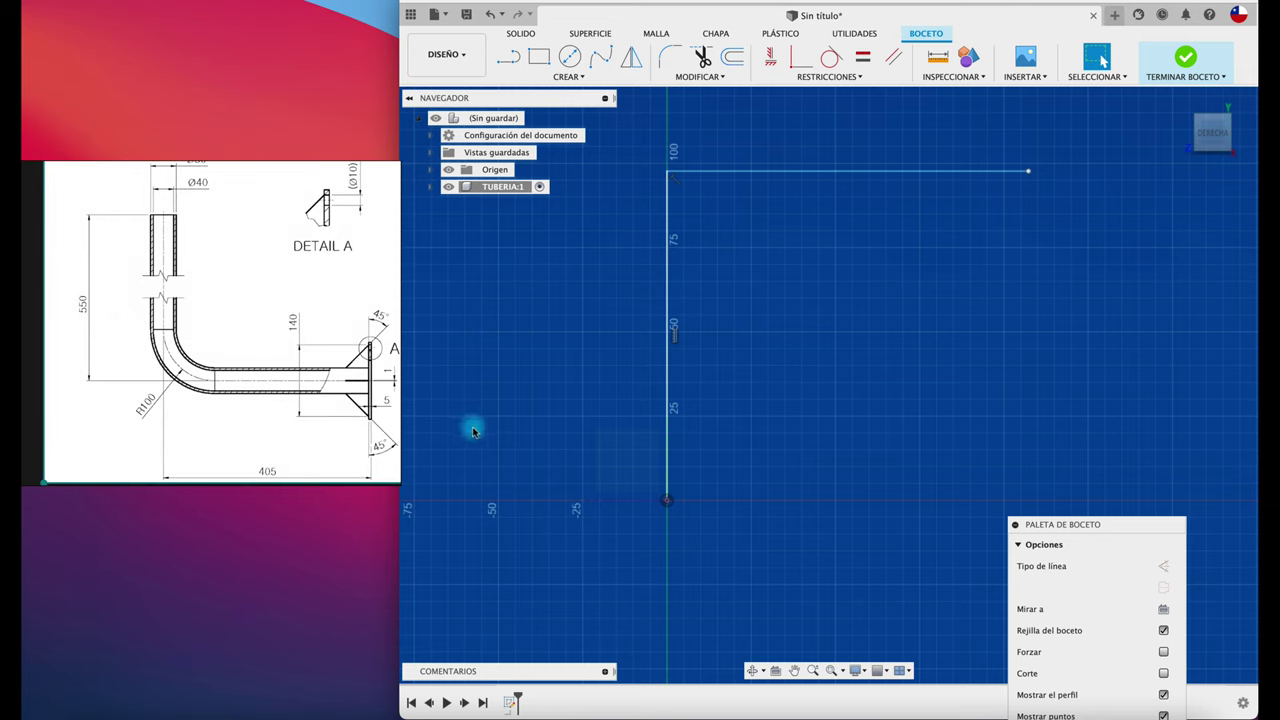
# Dimension the horizontal line to 550 mm and the vertical line to 405 mm.
pyautogui.press('d')
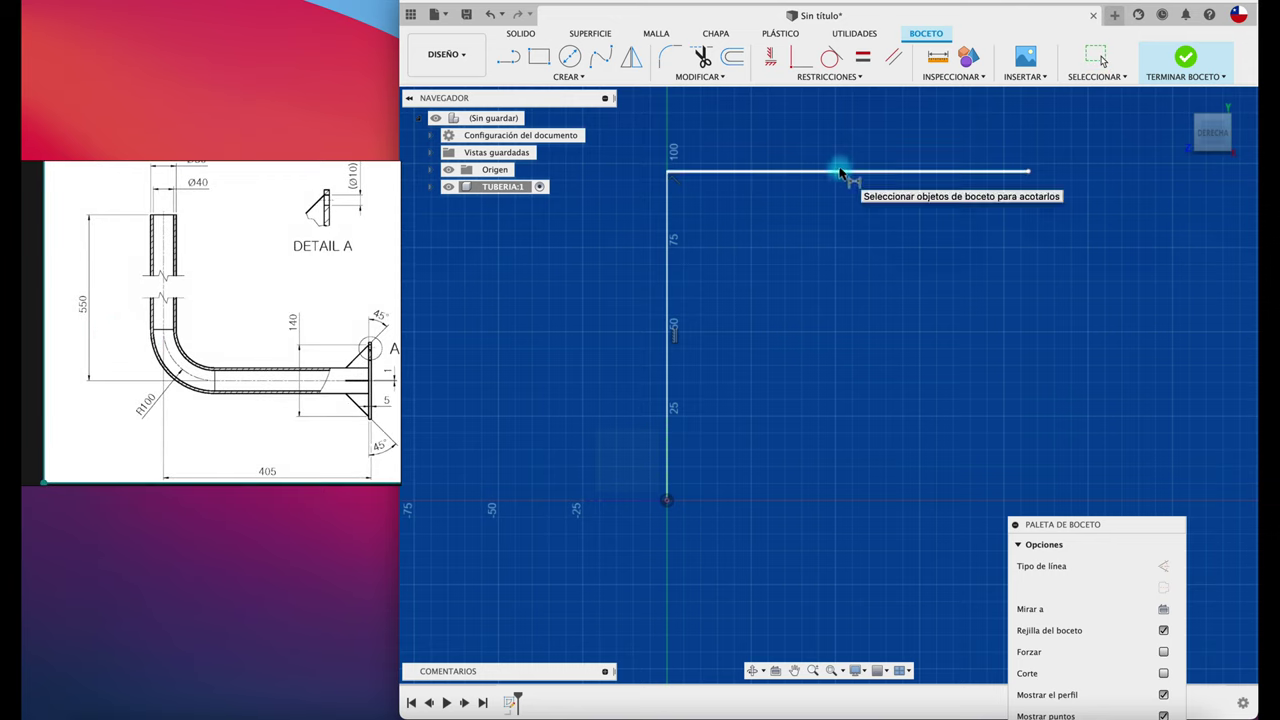
pyautogui.click(838, 171)
pyautogui.click(843, 128)
pyautogui.write('550')
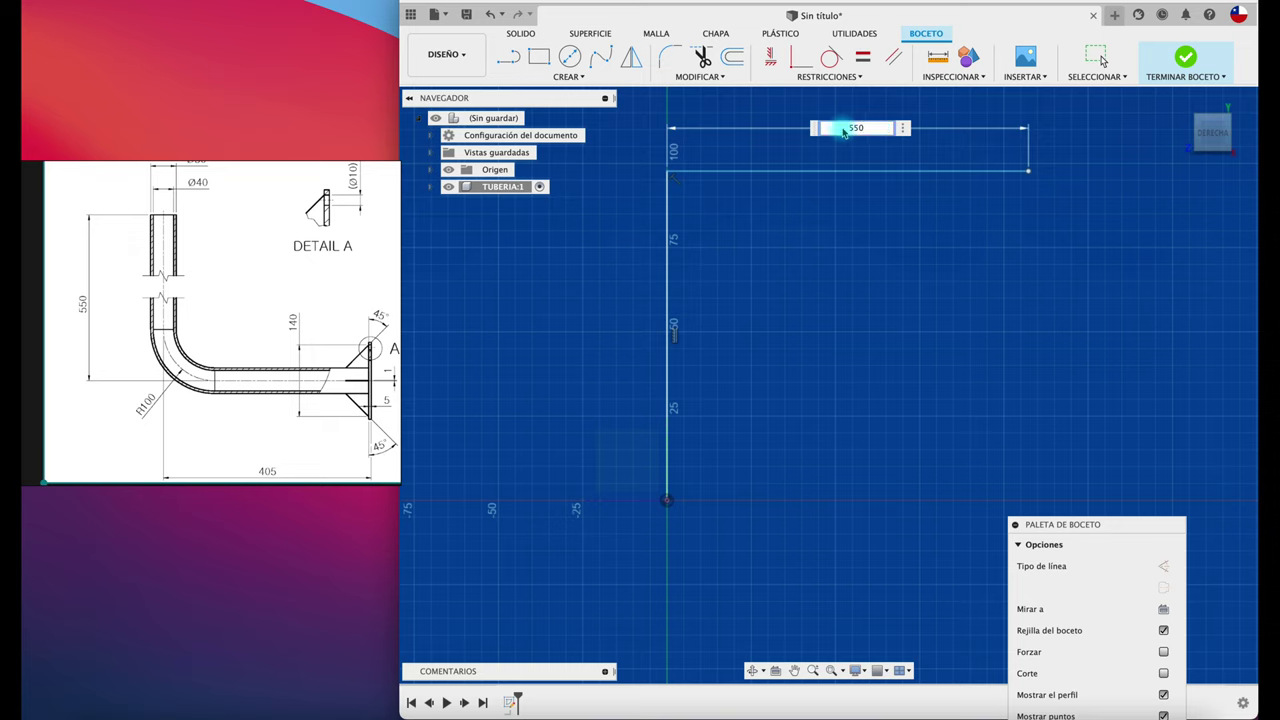
pyautogui.press('Return')
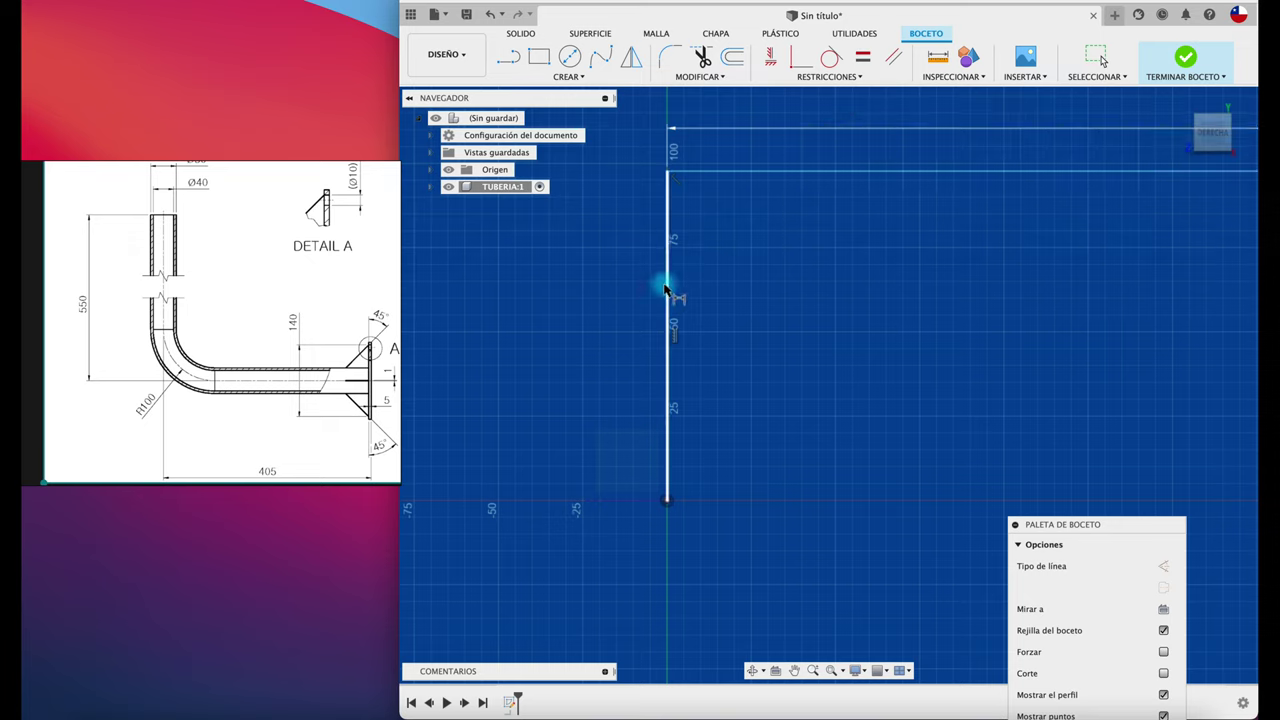
pyautogui.click(665, 289)
pyautogui.click(557, 320)
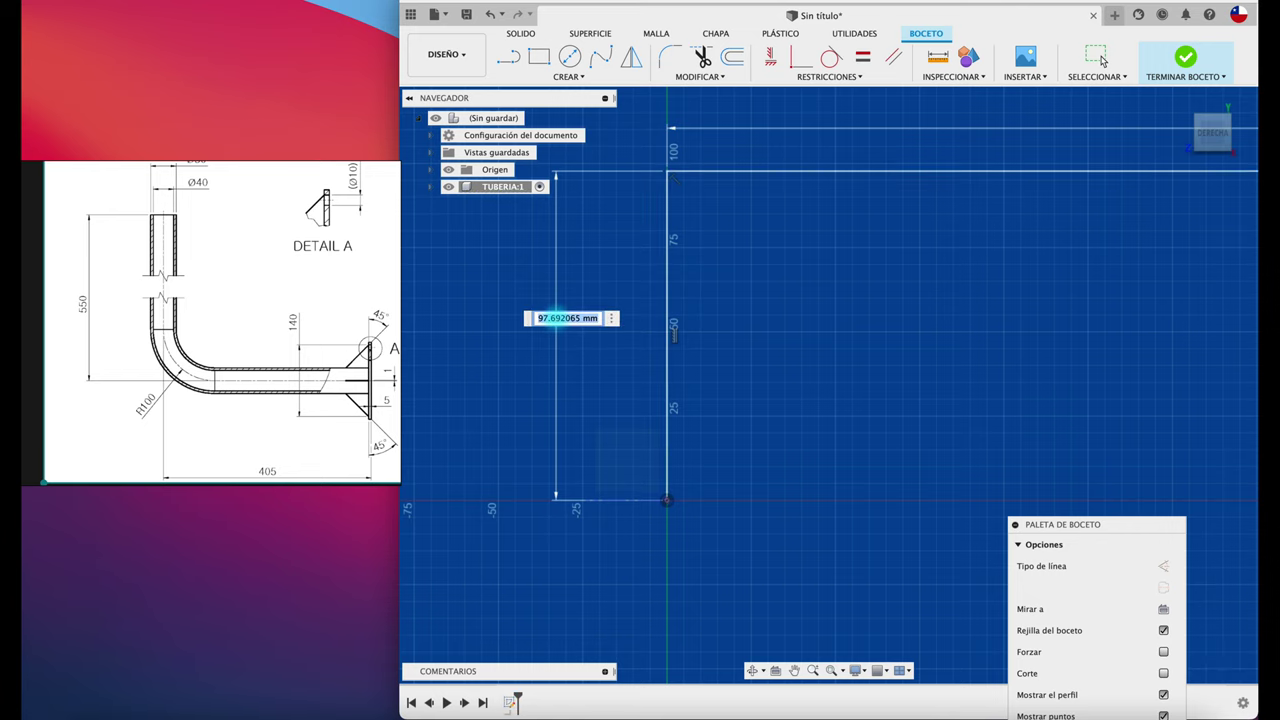
pyautogui.press('Return')
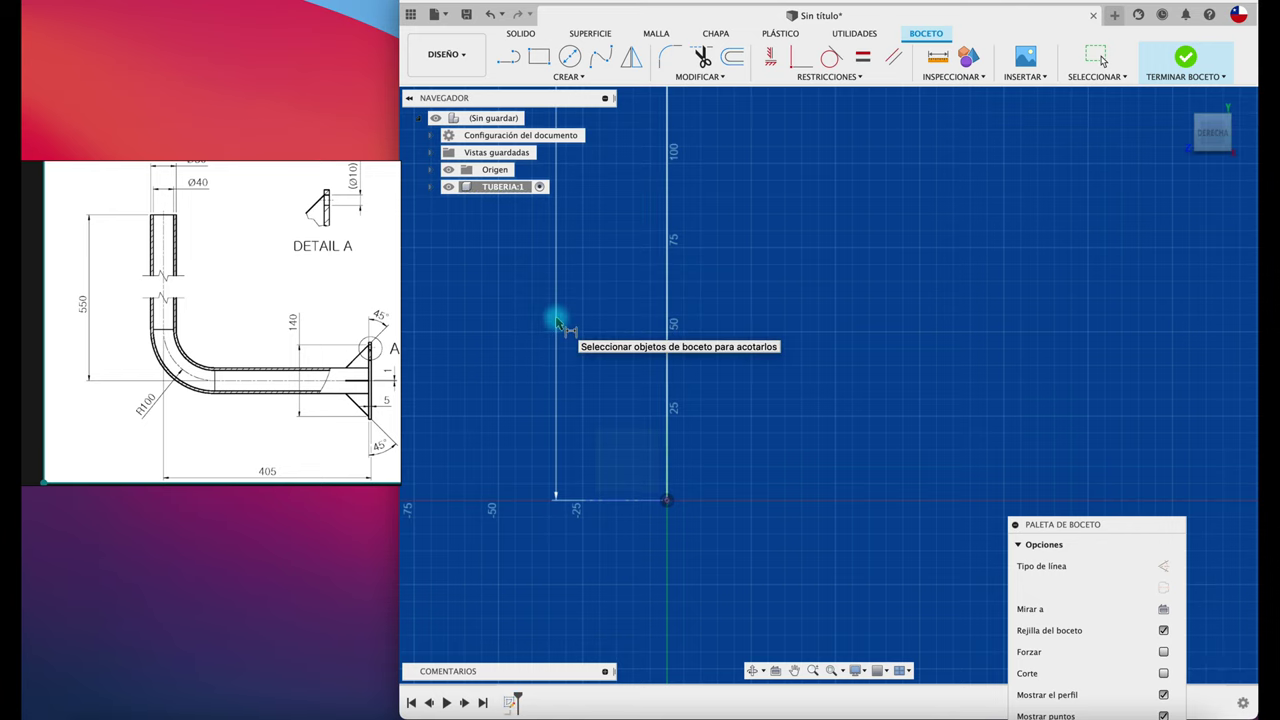
pyautogui.scroll(-3, 658, 361)
pyautogui.scroll(-2, 658, 362)
pyautogui.scroll(-2, 657, 363)
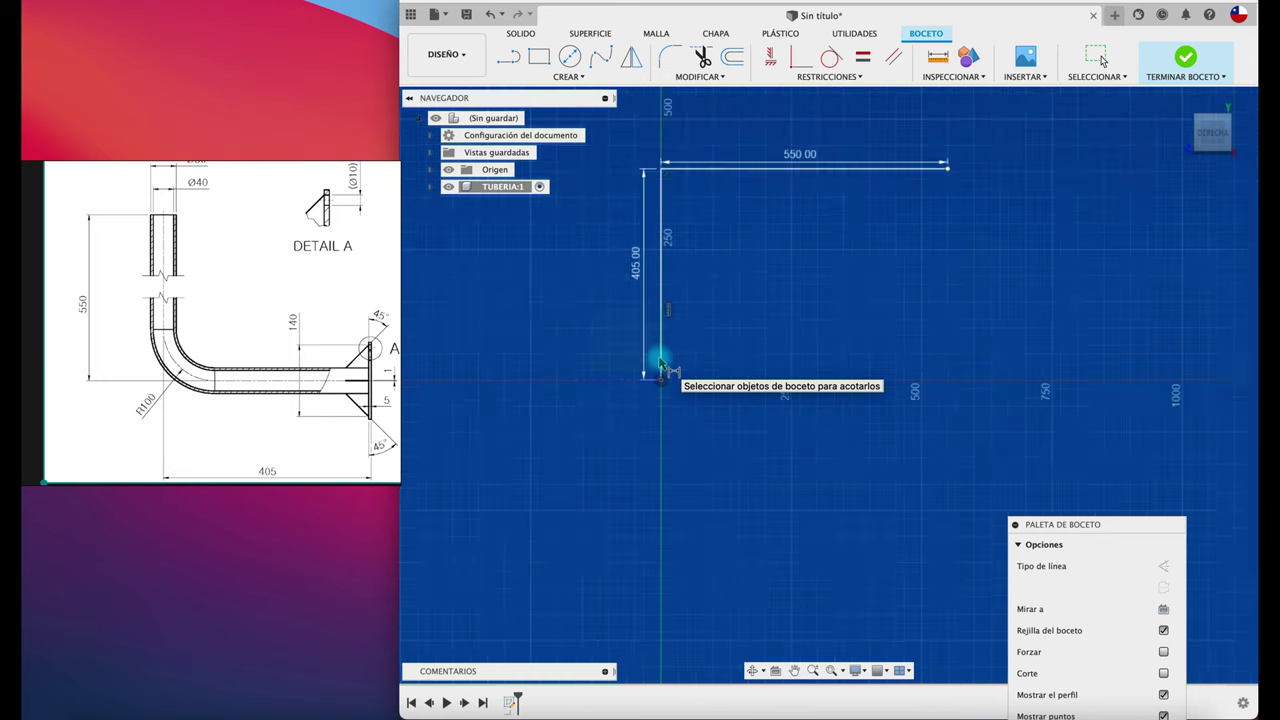
pyautogui.scroll(-1, 700, 300)
pyautogui.scroll(2, 689, 332)
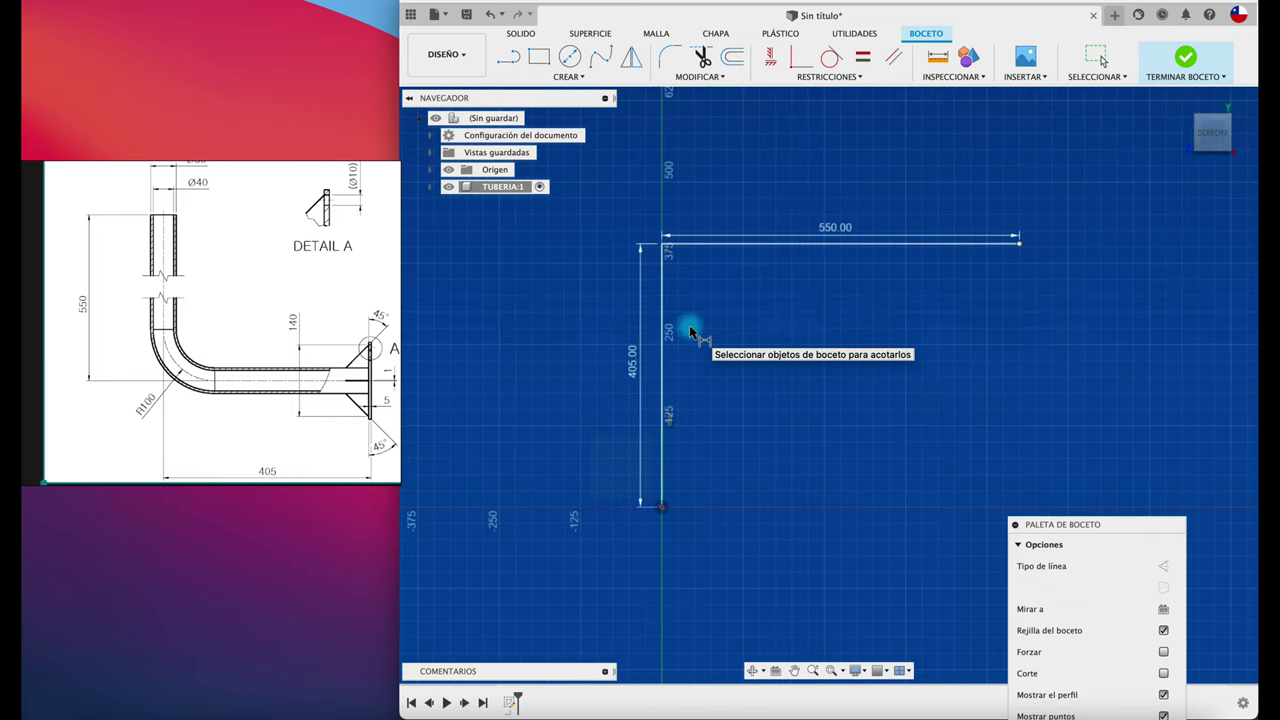
pyautogui.scroll(1, 689, 332)
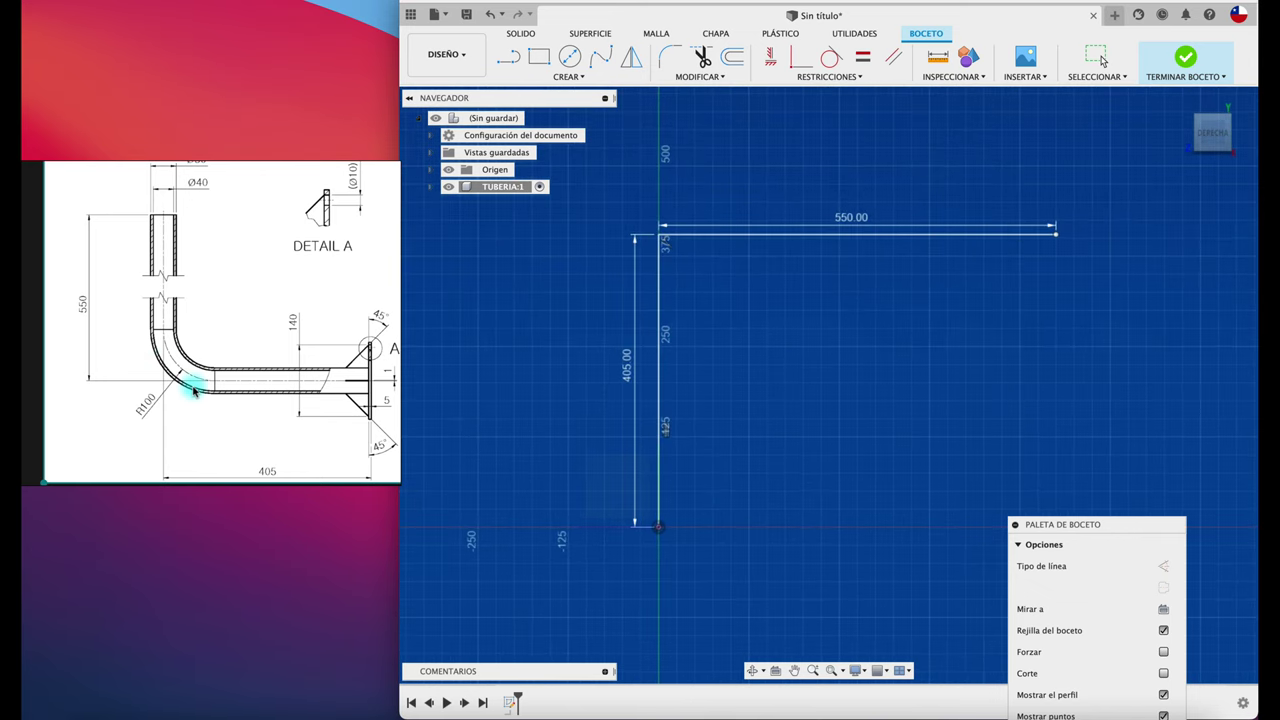
# Round the corner between the 405 and 550 mm lines with a 100 mm fillet.
pyautogui.click(672, 57)
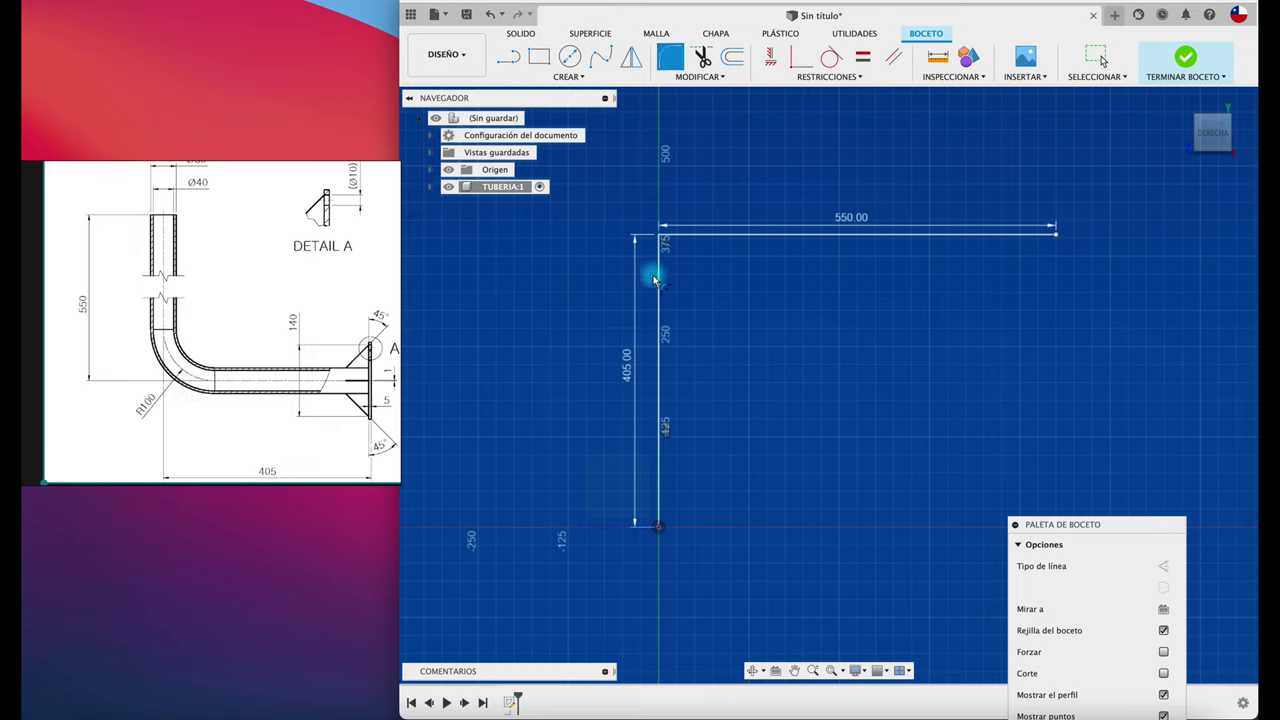
pyautogui.click(660, 272)
pyautogui.click(700, 235)
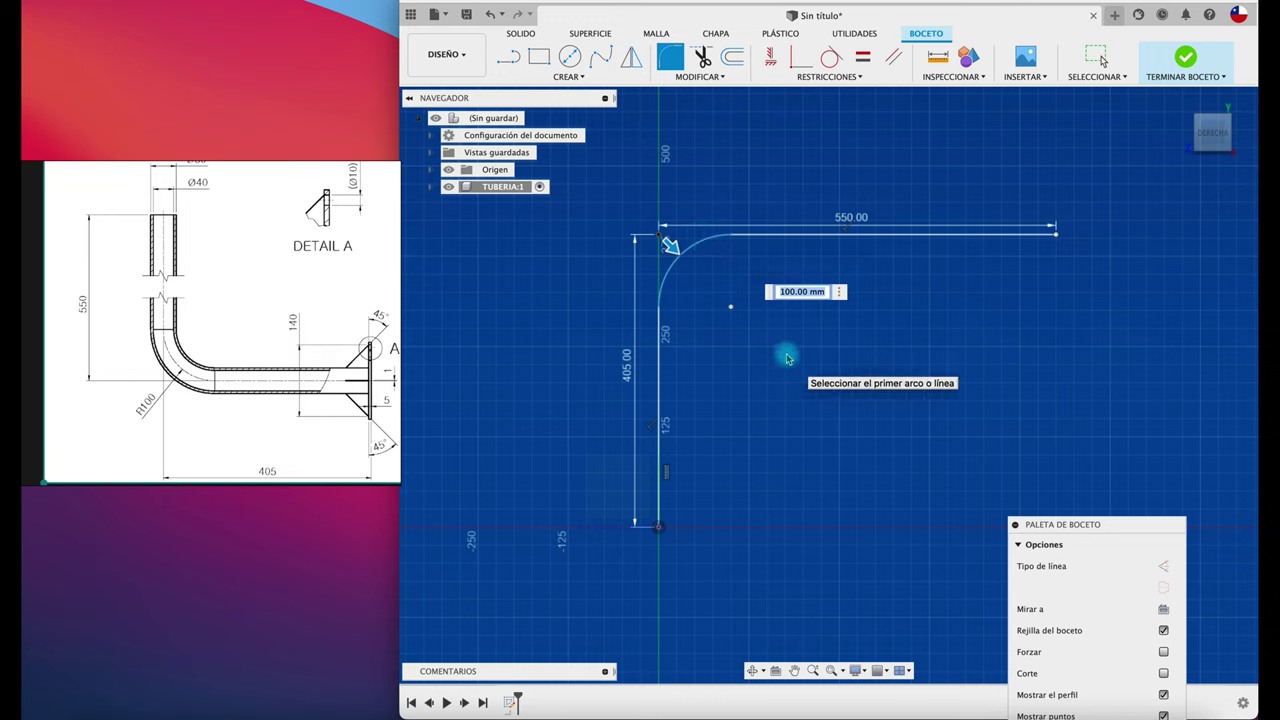
pyautogui.press('Escape')
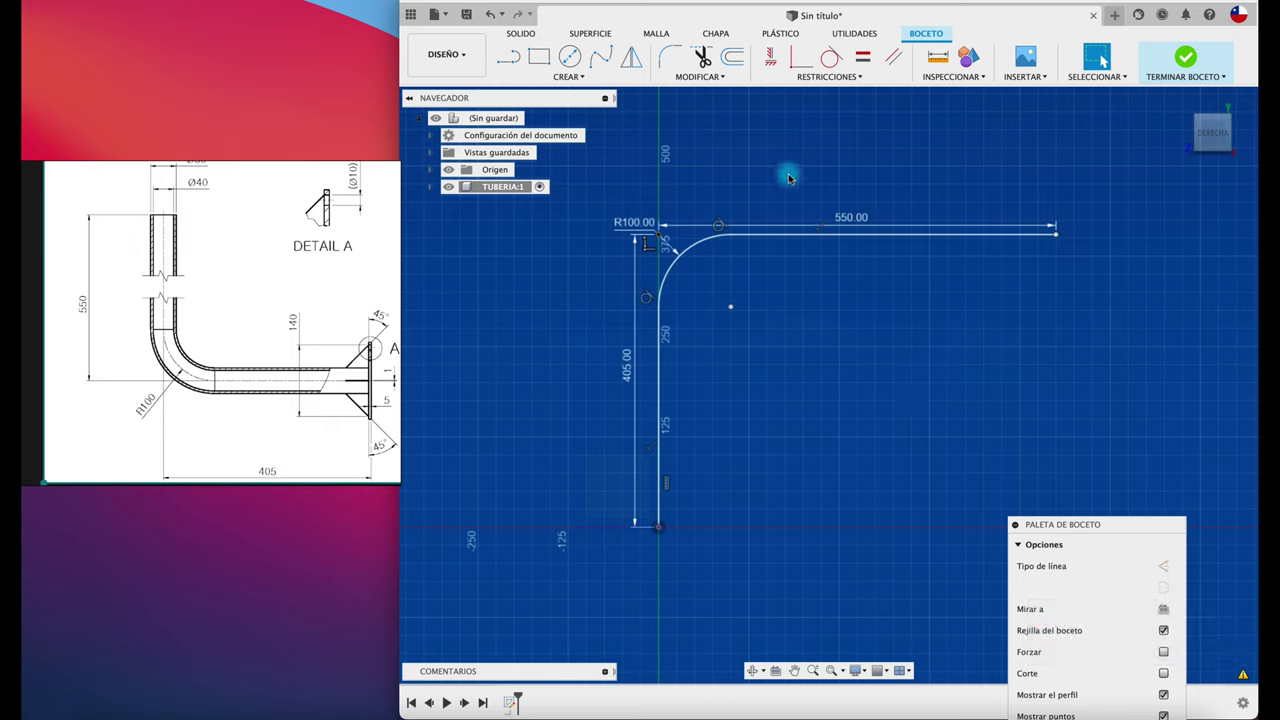
# Finish the sketch and bring the bent path into view in 3D.
pyautogui.click(1180, 99)
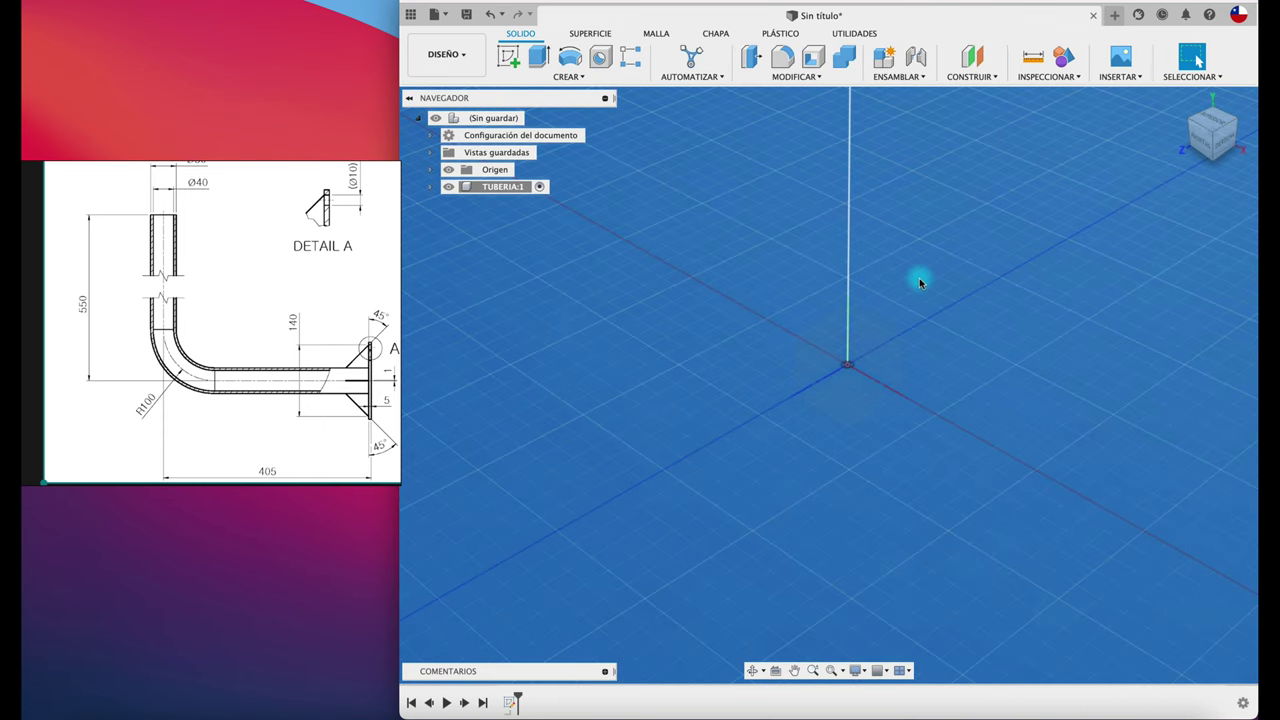
pyautogui.moveTo(920, 283); pyautogui.dragTo(660, 534, button='middle')
pyautogui.scroll(-3, 797, 391)
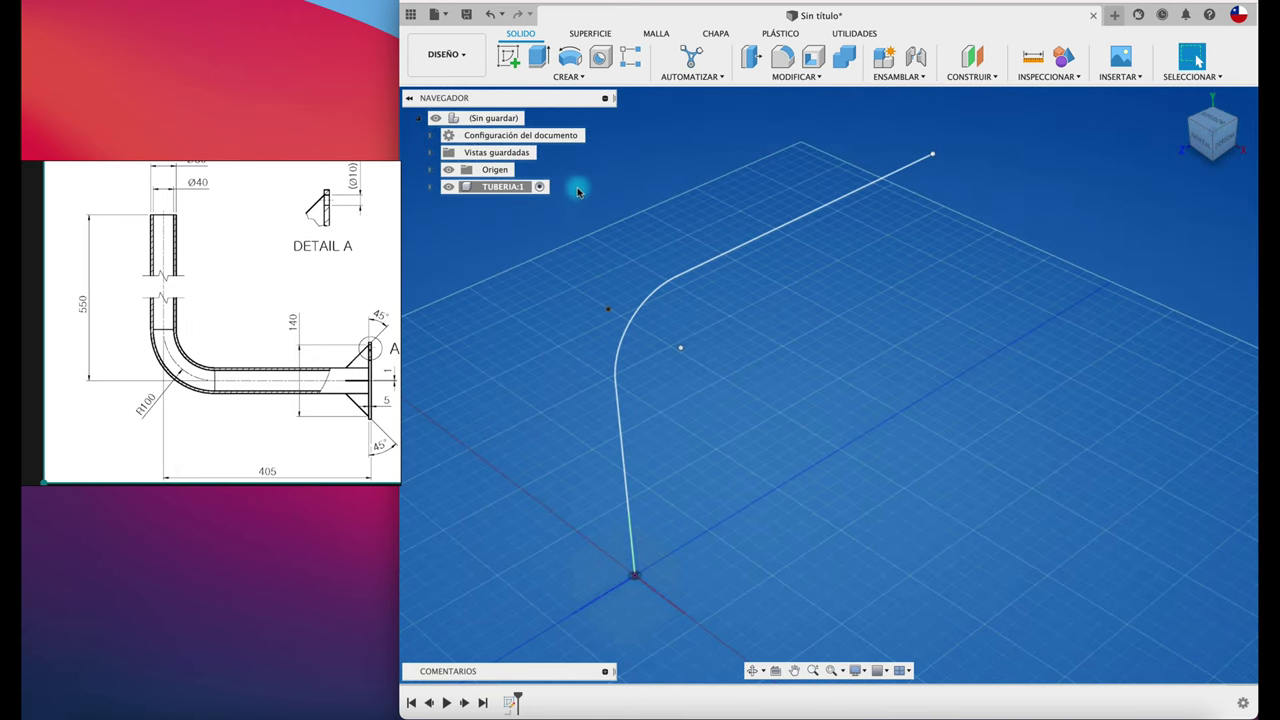
# Create a solid 50 mm circular pipe along the bent sketch path as a new body.
pyautogui.click(568, 76)
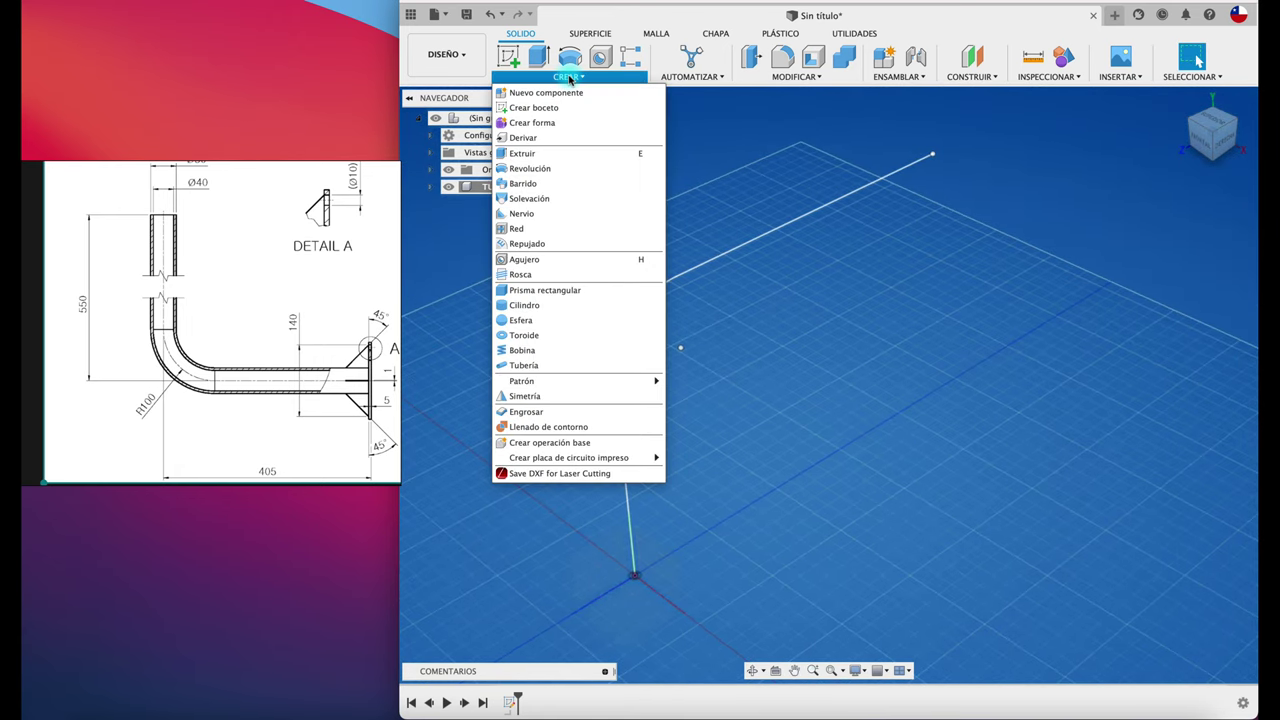
pyautogui.click(525, 370)
pyautogui.click(840, 195)
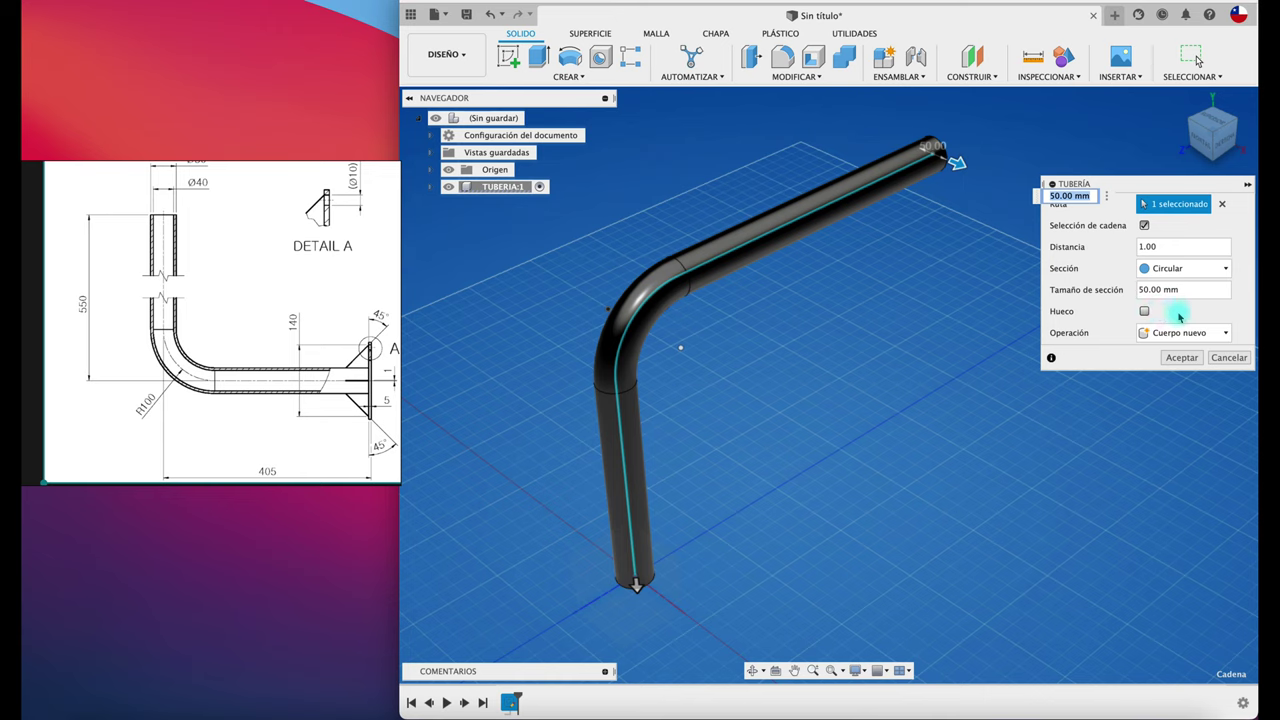
pyautogui.click(1145, 312)
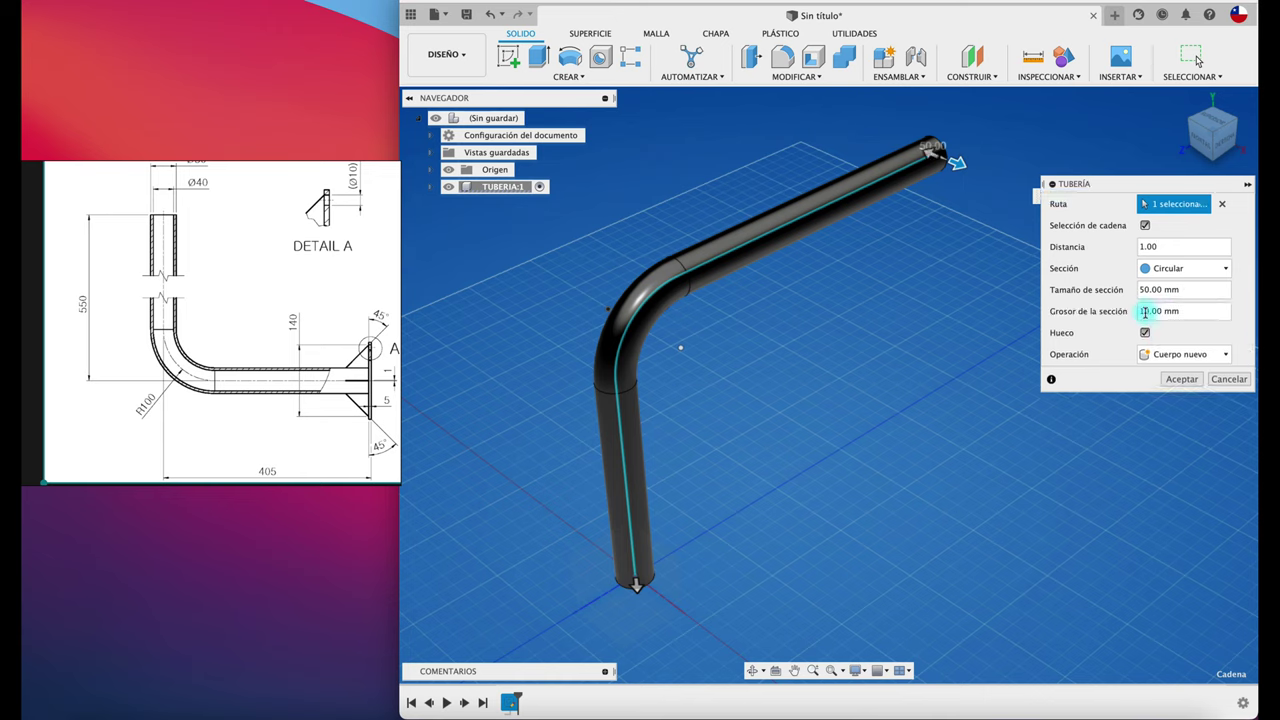
pyautogui.click(1145, 333)
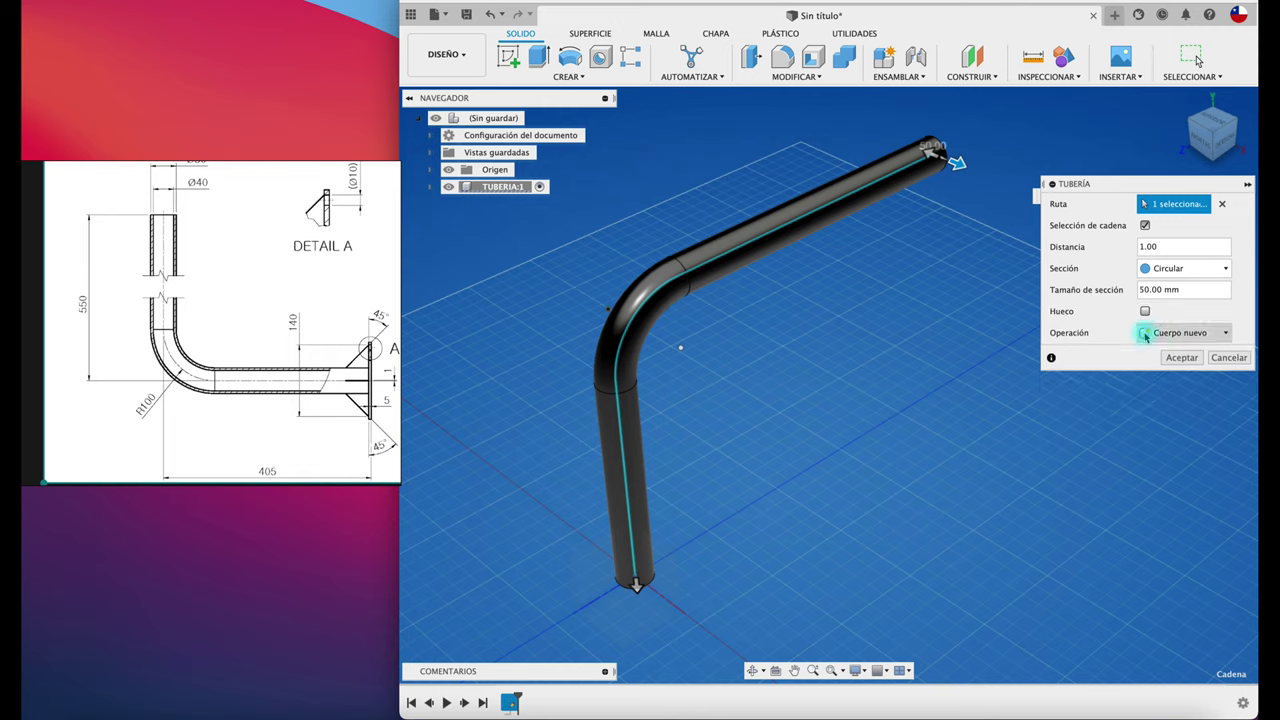
pyautogui.click(1176, 360)
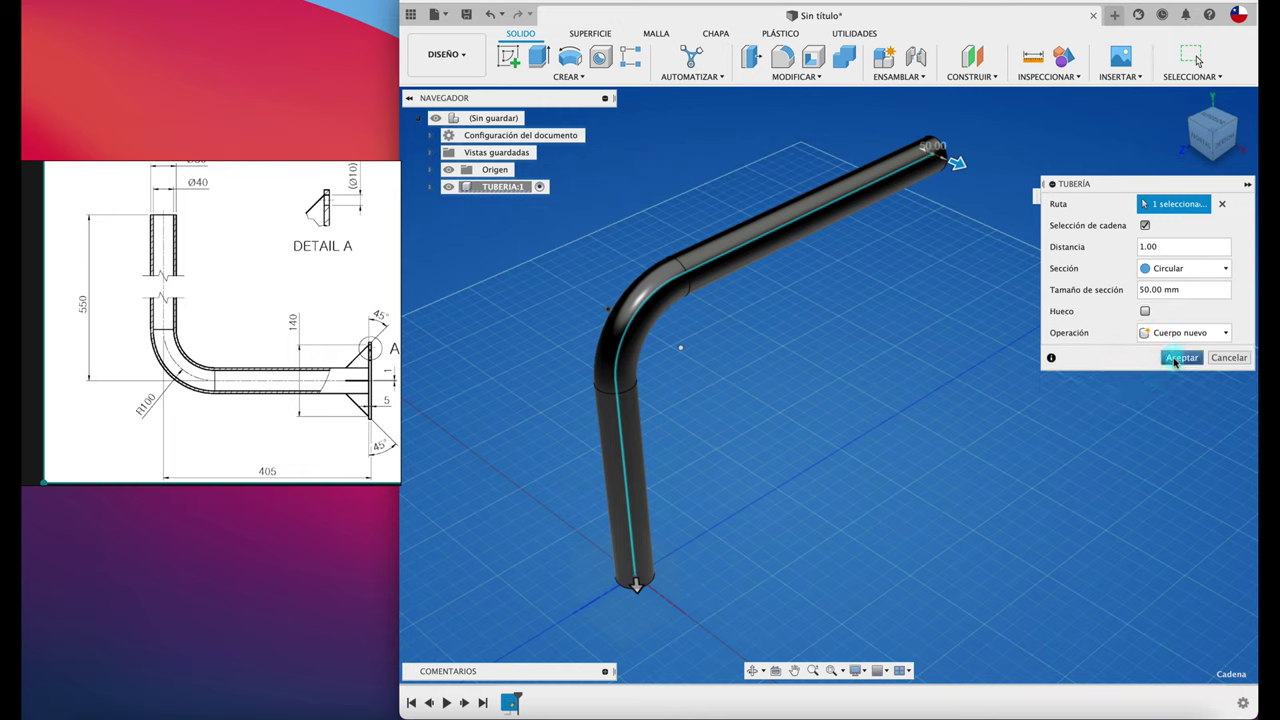
# Turn on component colours and unhide Boceto1 under TUBERIA:1 > Bocetos to see the path inside the pipe.
pyautogui.click(1063, 60)
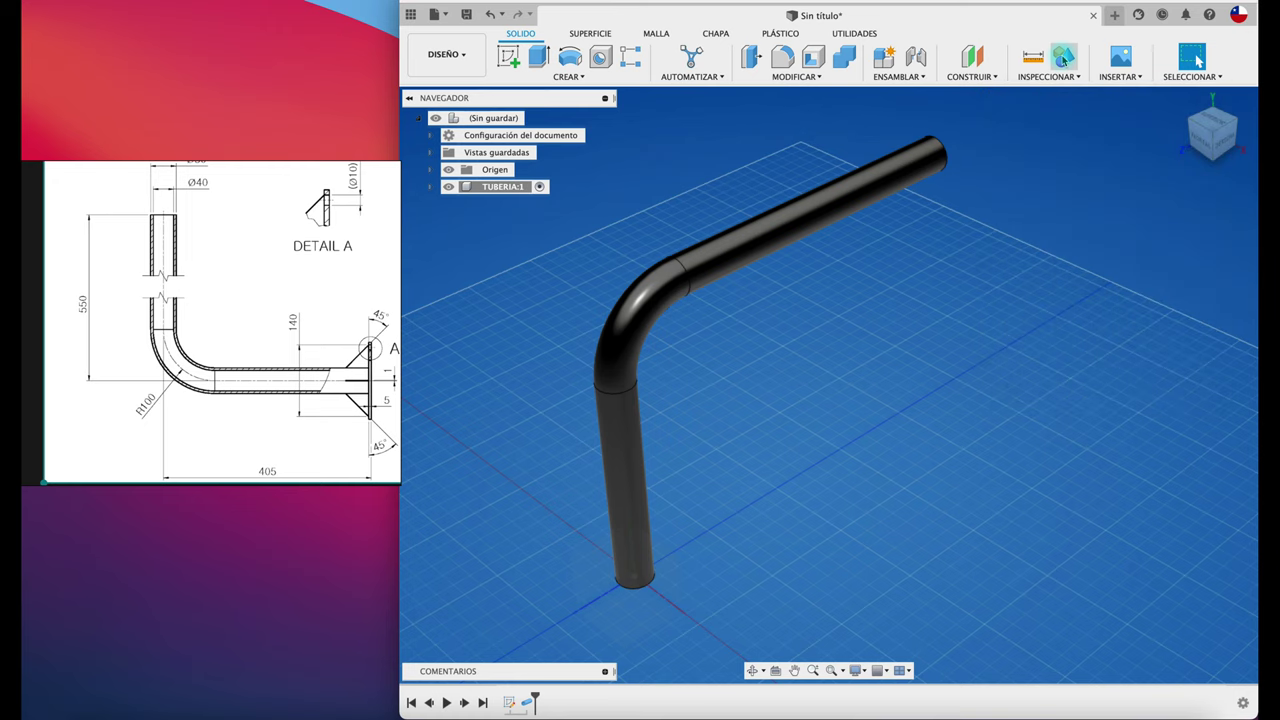
pyautogui.click(432, 187)
pyautogui.click(431, 188)
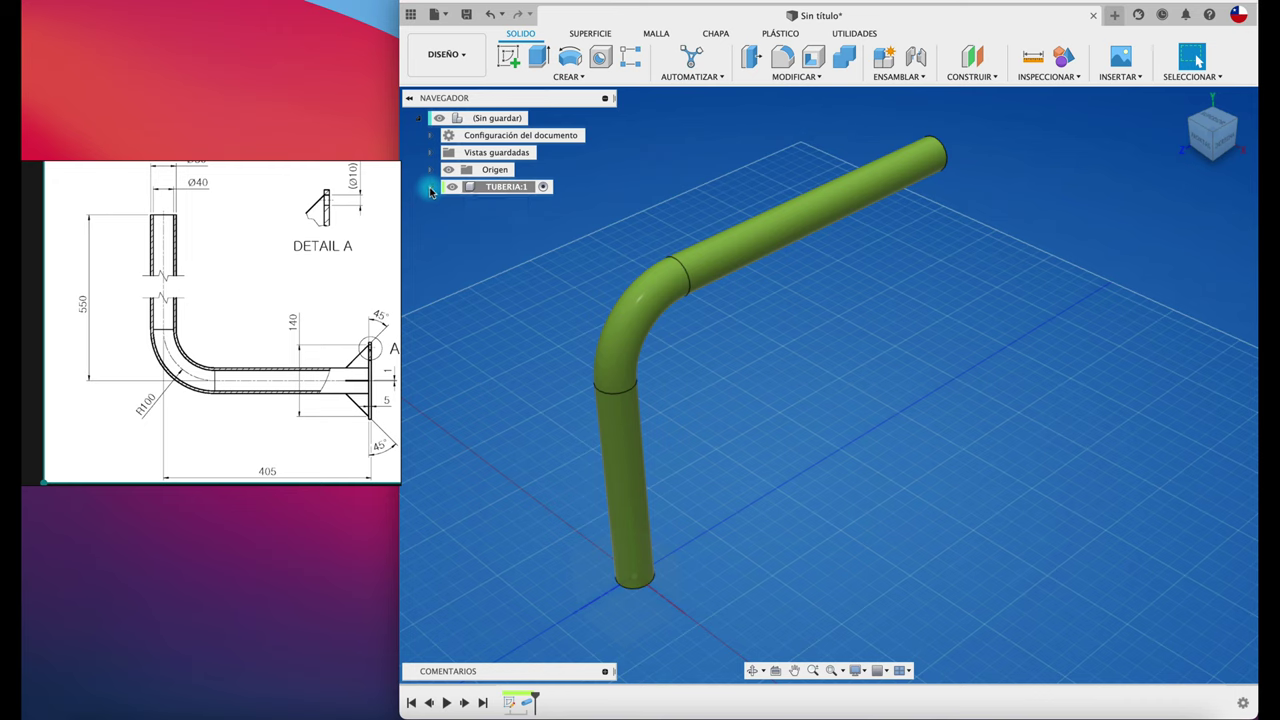
pyautogui.click(431, 188)
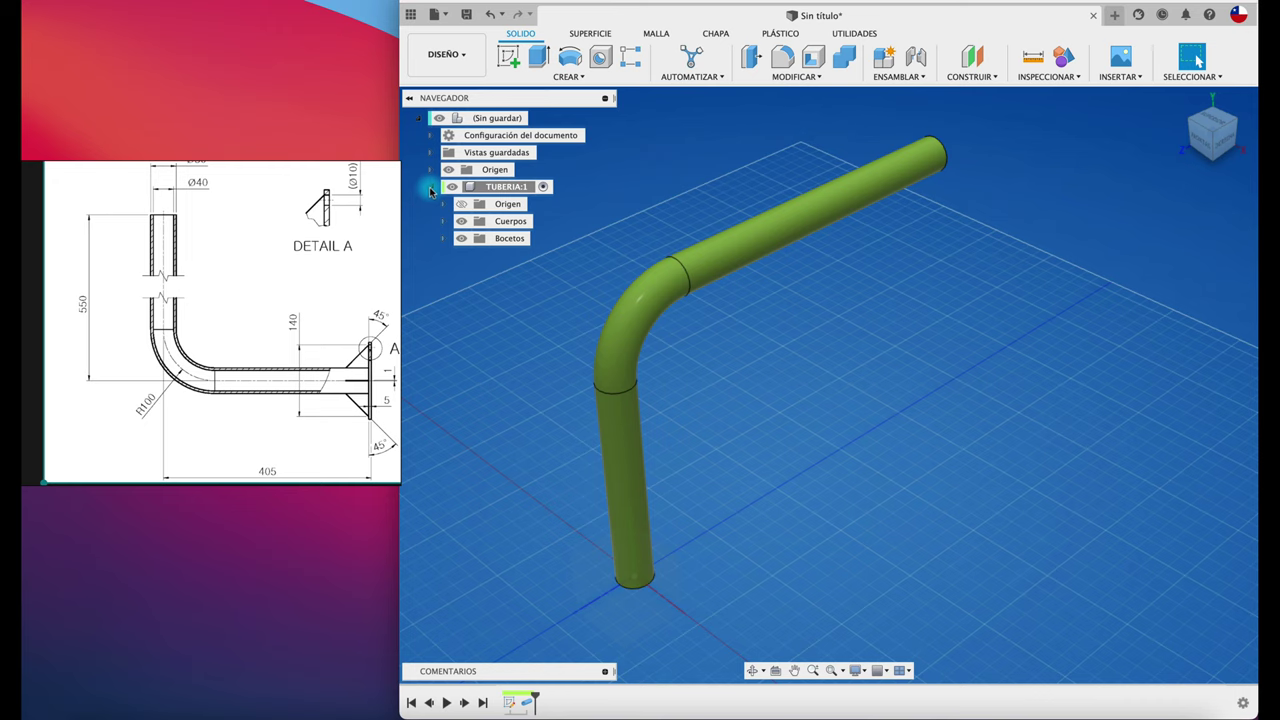
pyautogui.click(445, 240)
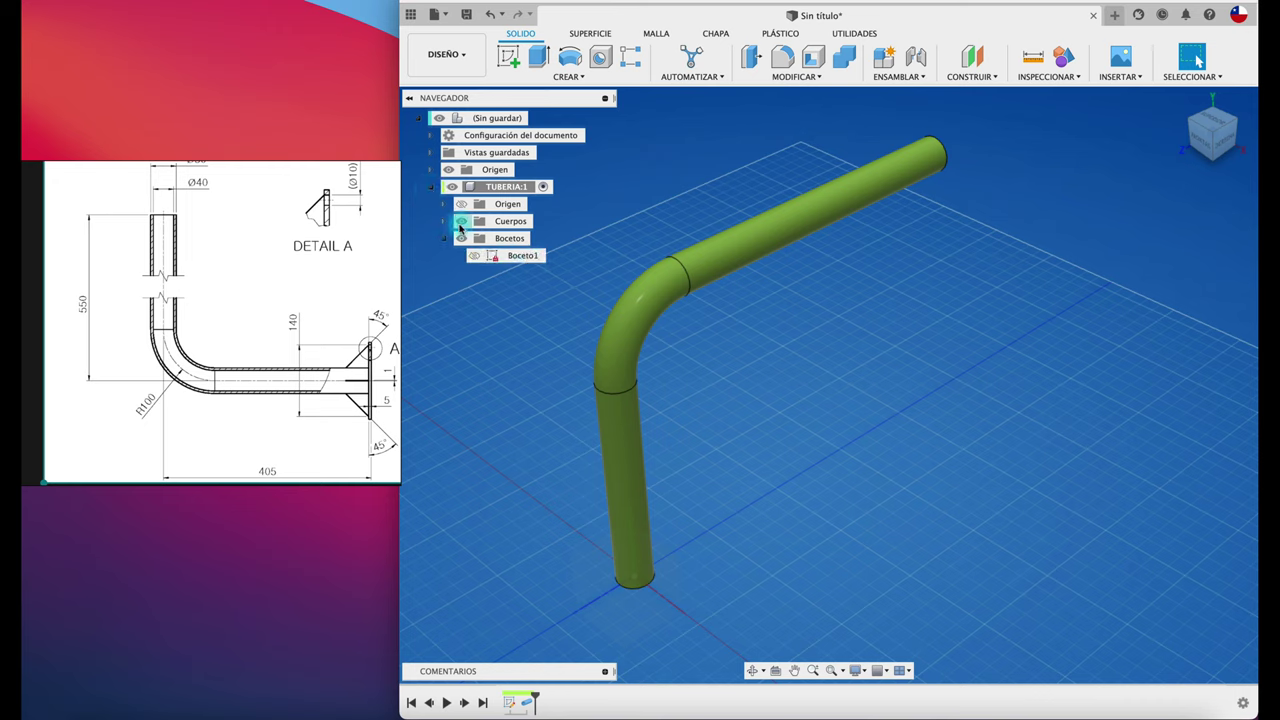
pyautogui.click(476, 256)
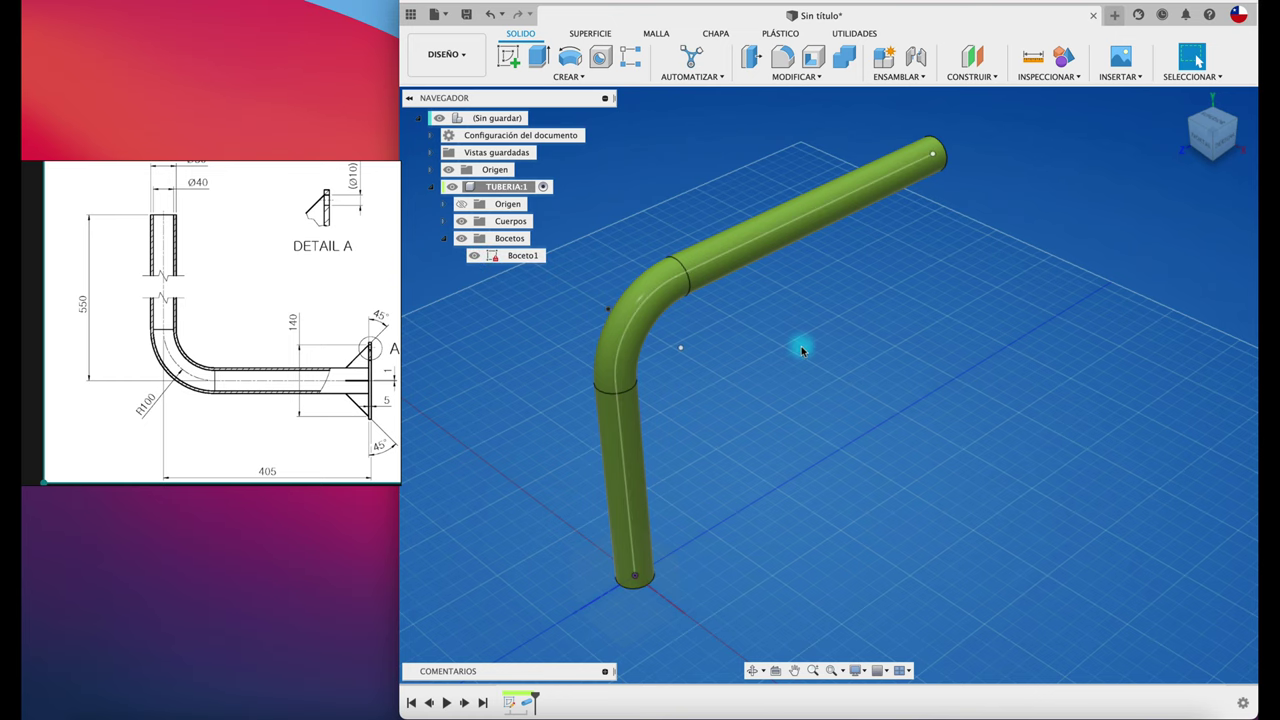
pyautogui.keyDown('shift'); pyautogui.moveTo(801, 346); pyautogui.dragTo(817, 320, button='middle'); pyautogui.keyUp('shift')
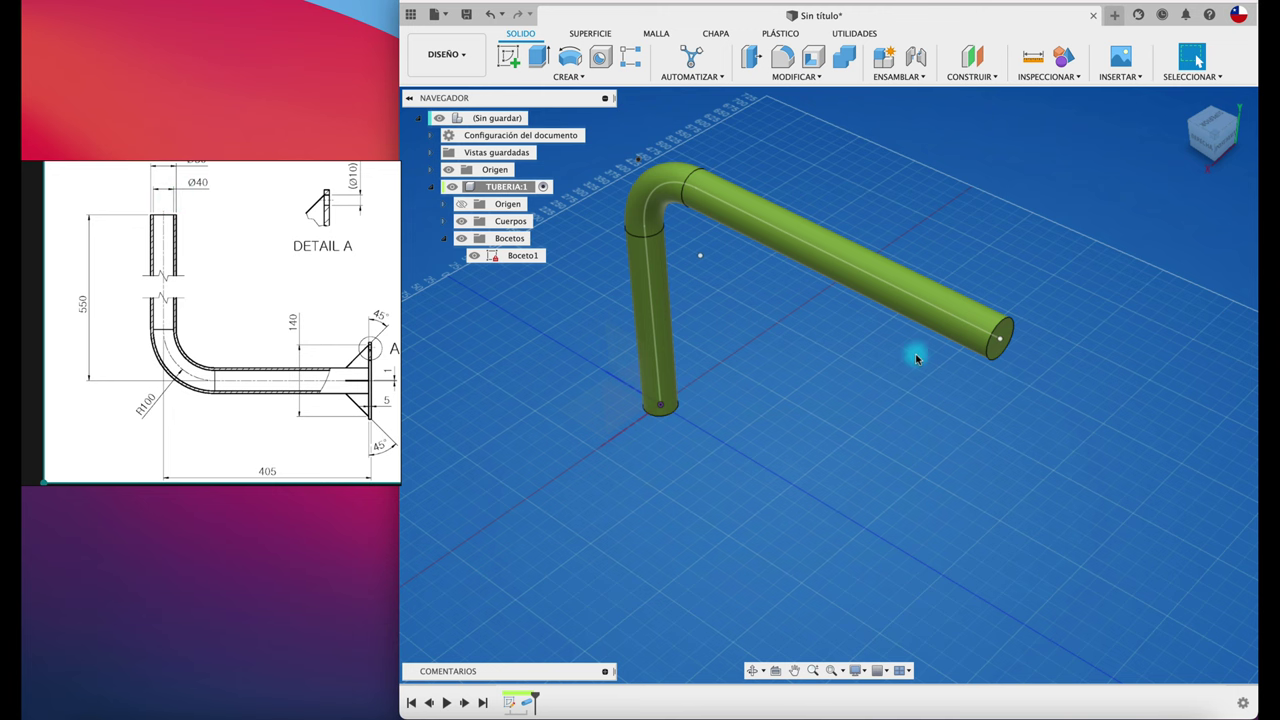
pyautogui.scroll(-2, 1045, 320)
pyautogui.scroll(3, 1045, 321)
pyautogui.scroll(2, 1044, 321)
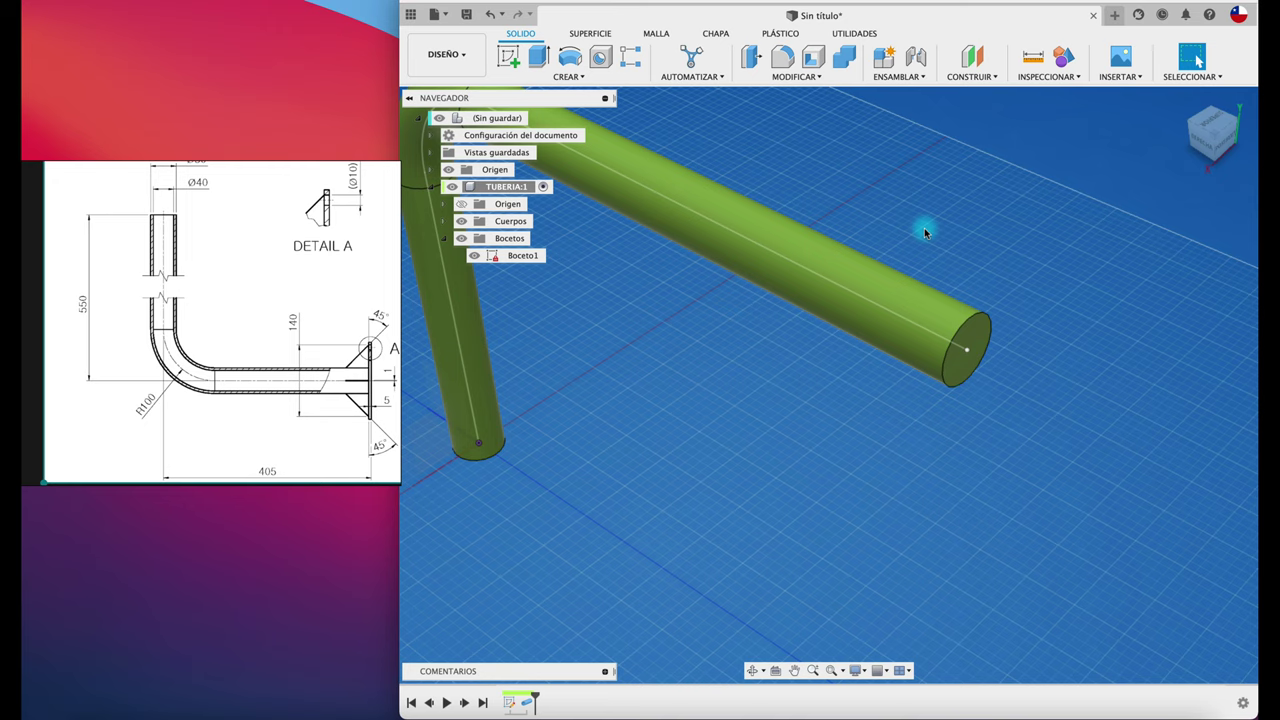
pyautogui.keyDown('shift'); pyautogui.moveTo(924, 227); pyautogui.dragTo(901, 320, button='middle'); pyautogui.keyUp('shift')
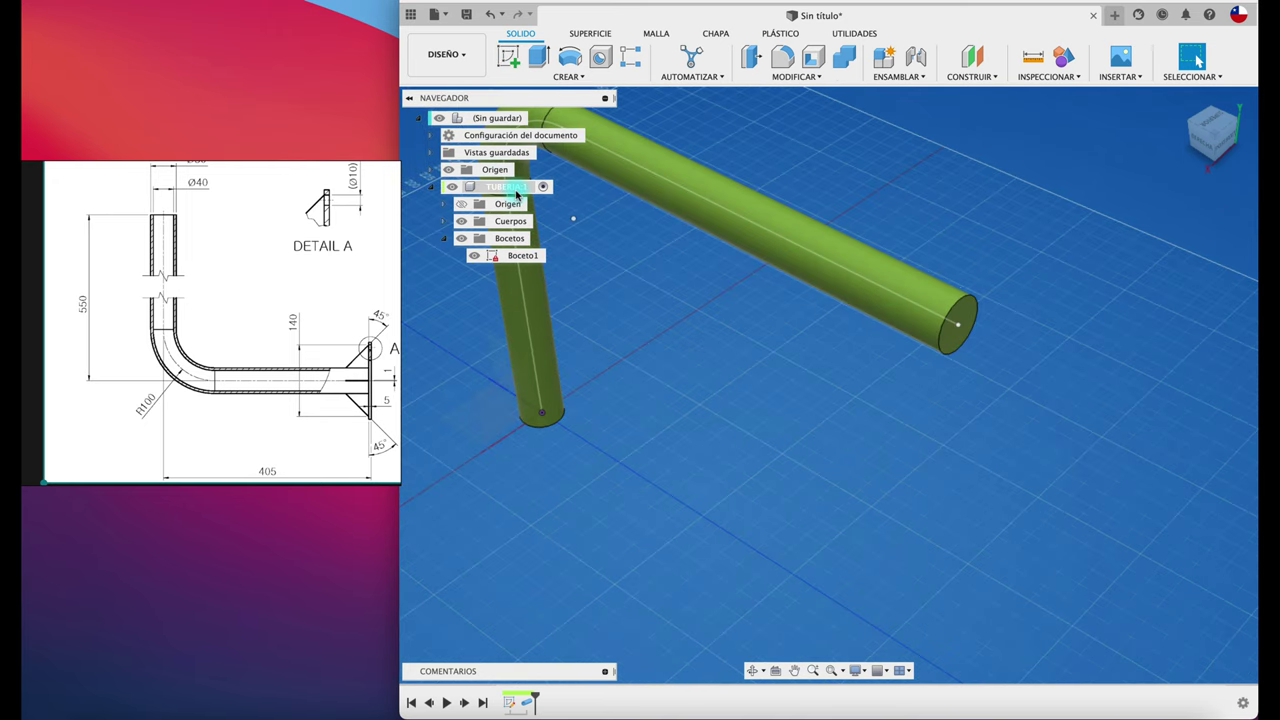
# Sketch a 40 mm diameter circle centred on the pipe's open end face.
pyautogui.click(508, 57)
pyautogui.click(966, 311)
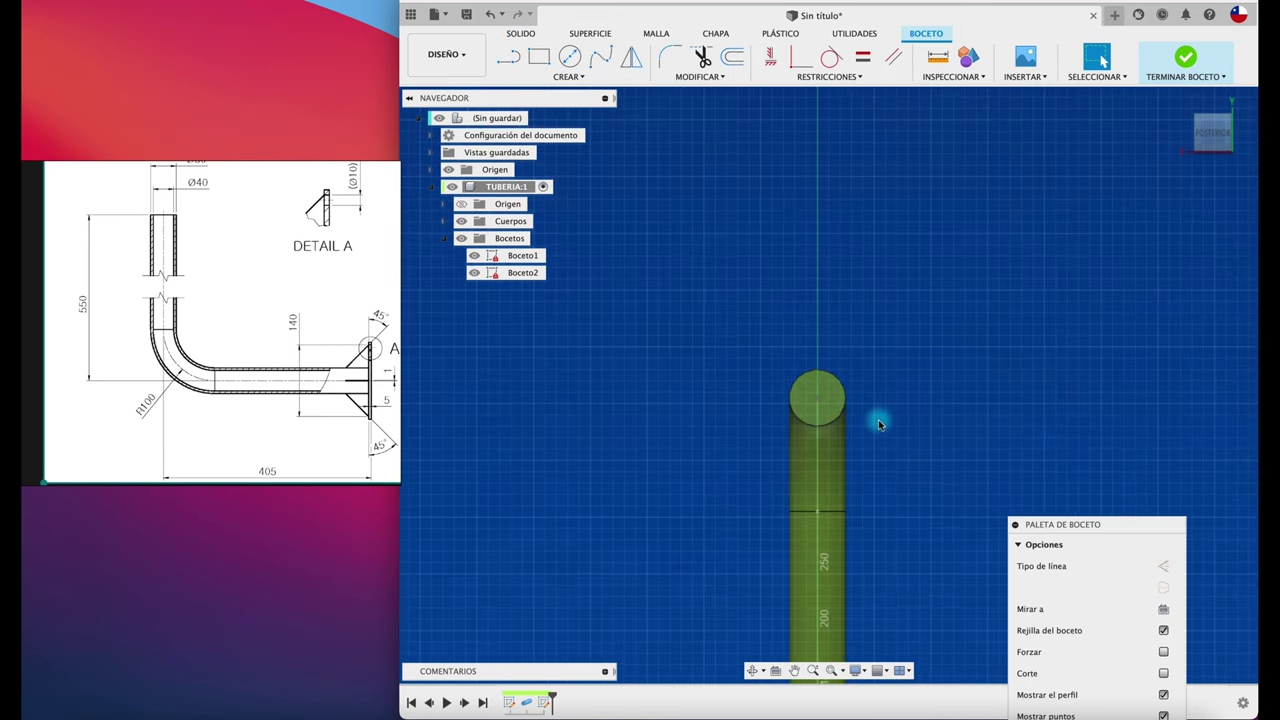
pyautogui.scroll(3, 877, 427)
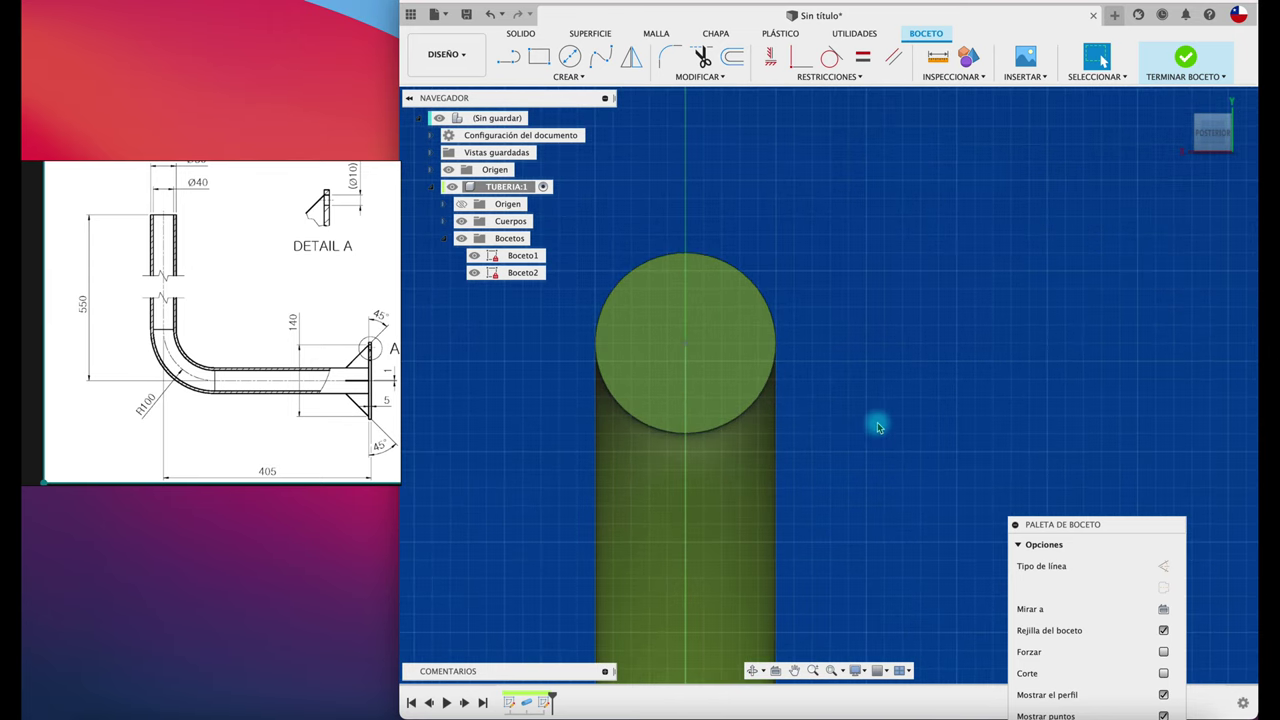
pyautogui.press('c')
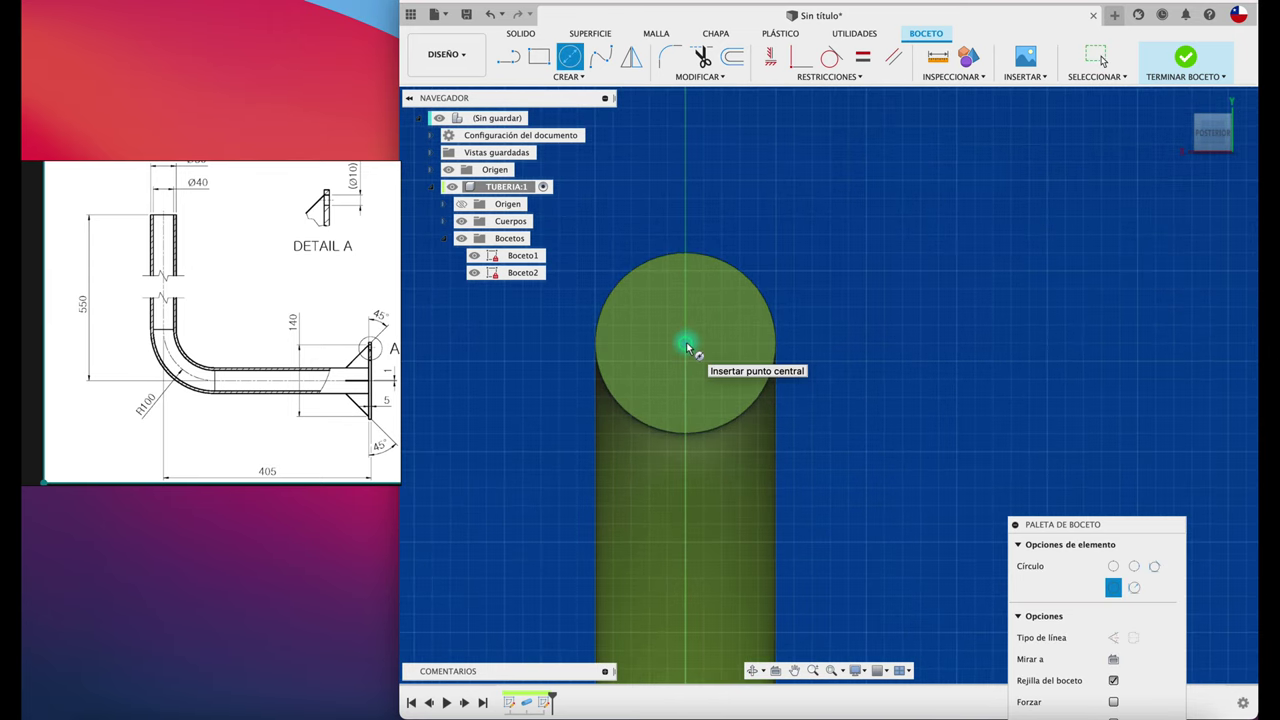
pyautogui.click(685, 343)
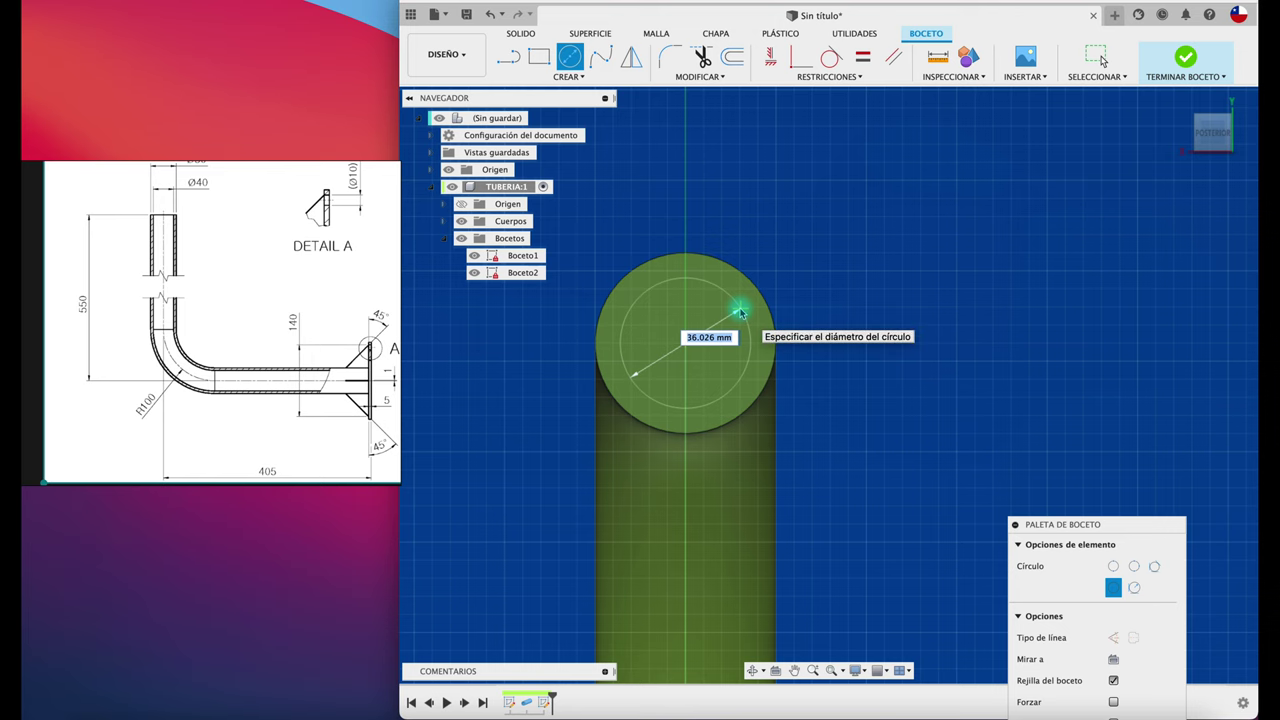
pyautogui.press('Tab')
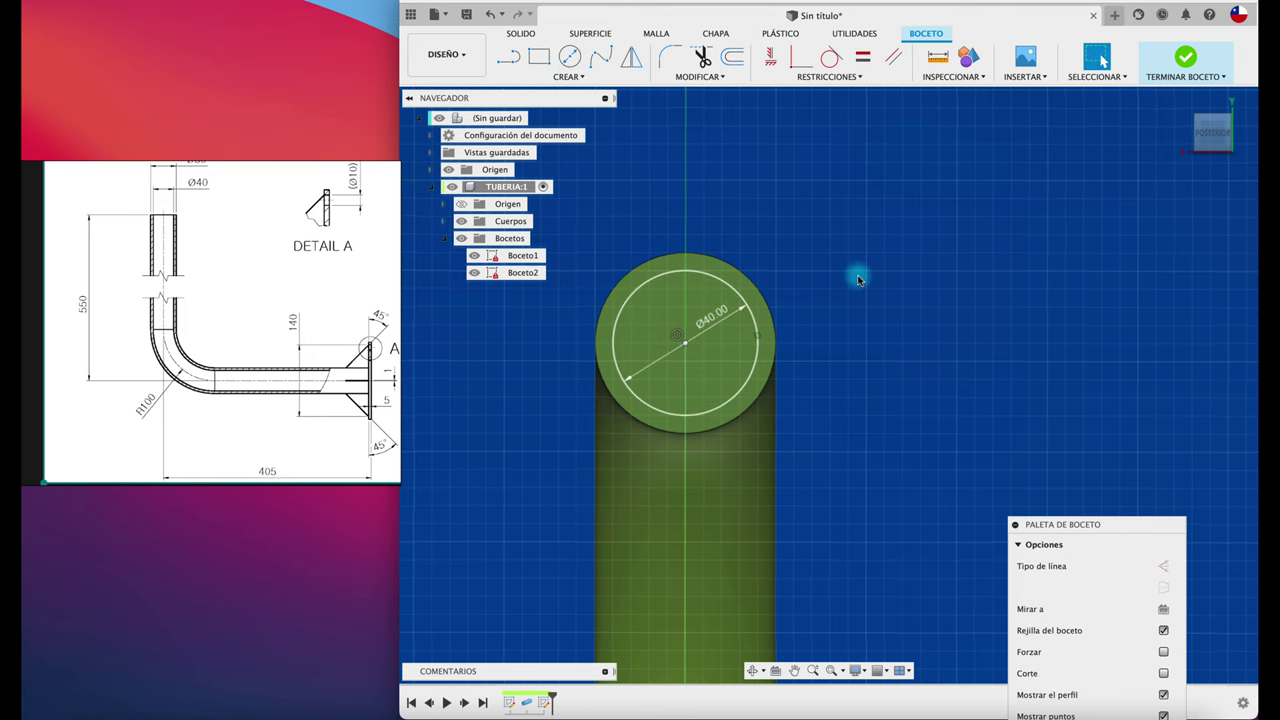
pyautogui.press('F6')
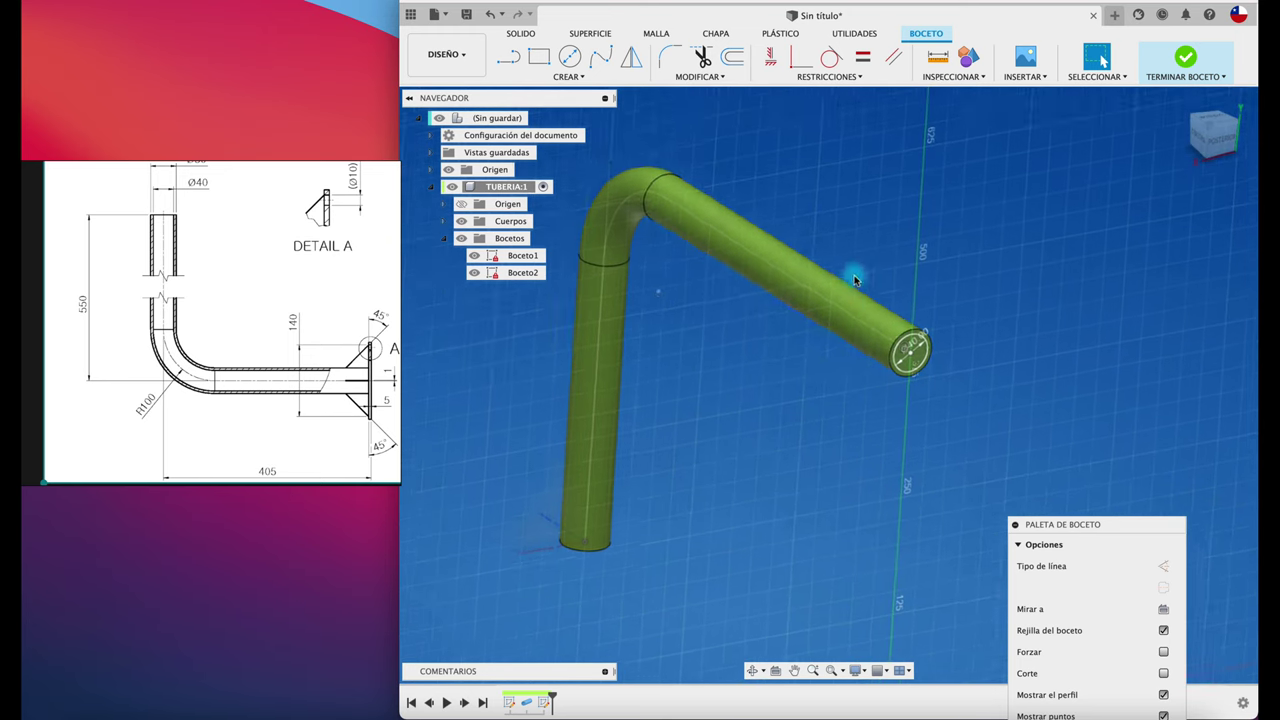
pyautogui.moveTo(857, 278)
pyautogui.keyDown('shift'); pyautogui.mouseDown(button='middle')
pyautogui.moveTo(684, 320)
pyautogui.moveTo(768, 394)
pyautogui.mouseUp(button='middle'); pyautogui.keyUp('shift')
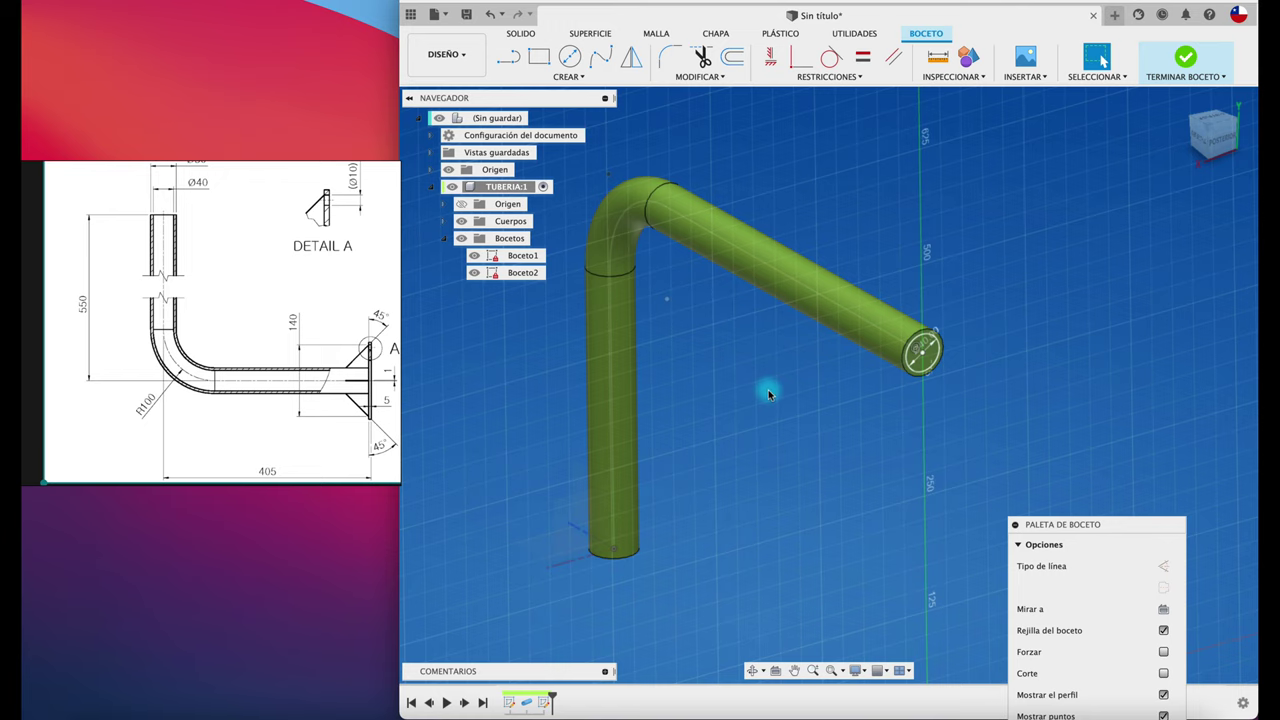
pyautogui.keyDown('shift'); pyautogui.moveTo(768, 393); pyautogui.dragTo(793, 431, button='middle'); pyautogui.keyUp('shift')
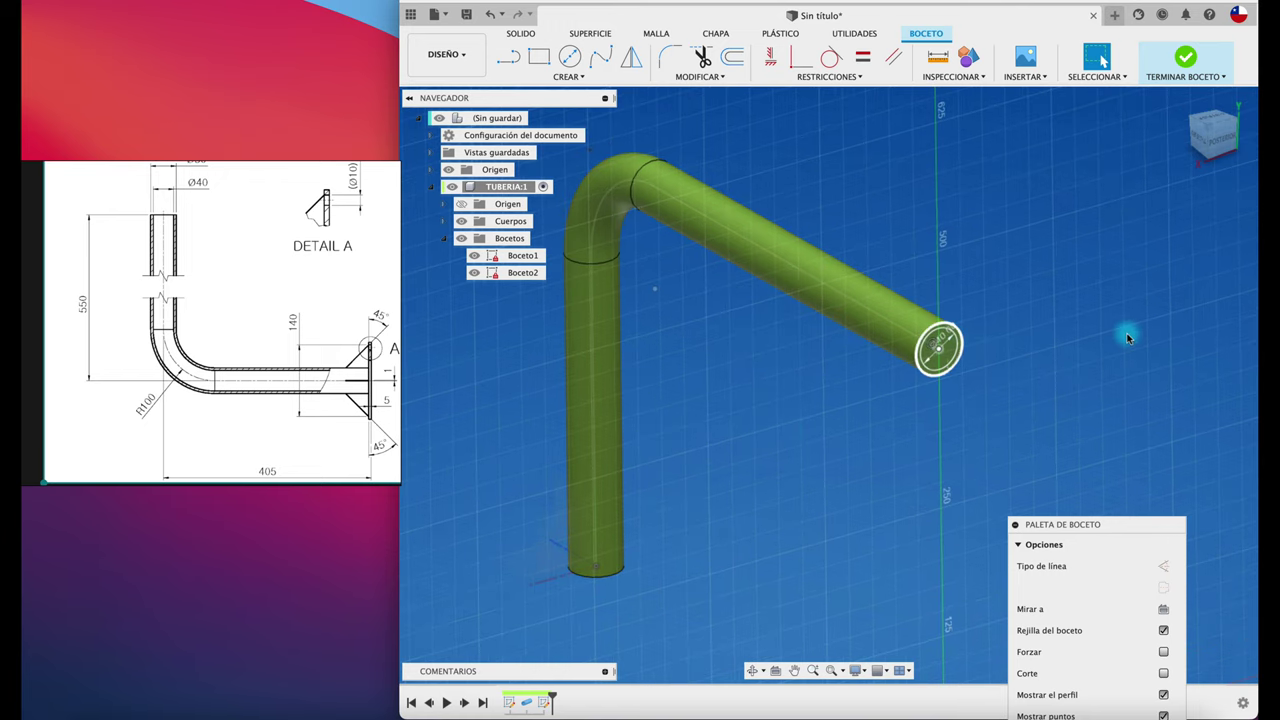
# Finish Boceto2 and set up a sweep cutting the Ø40 circle along the tube's centre line.
pyautogui.click(1185, 57)
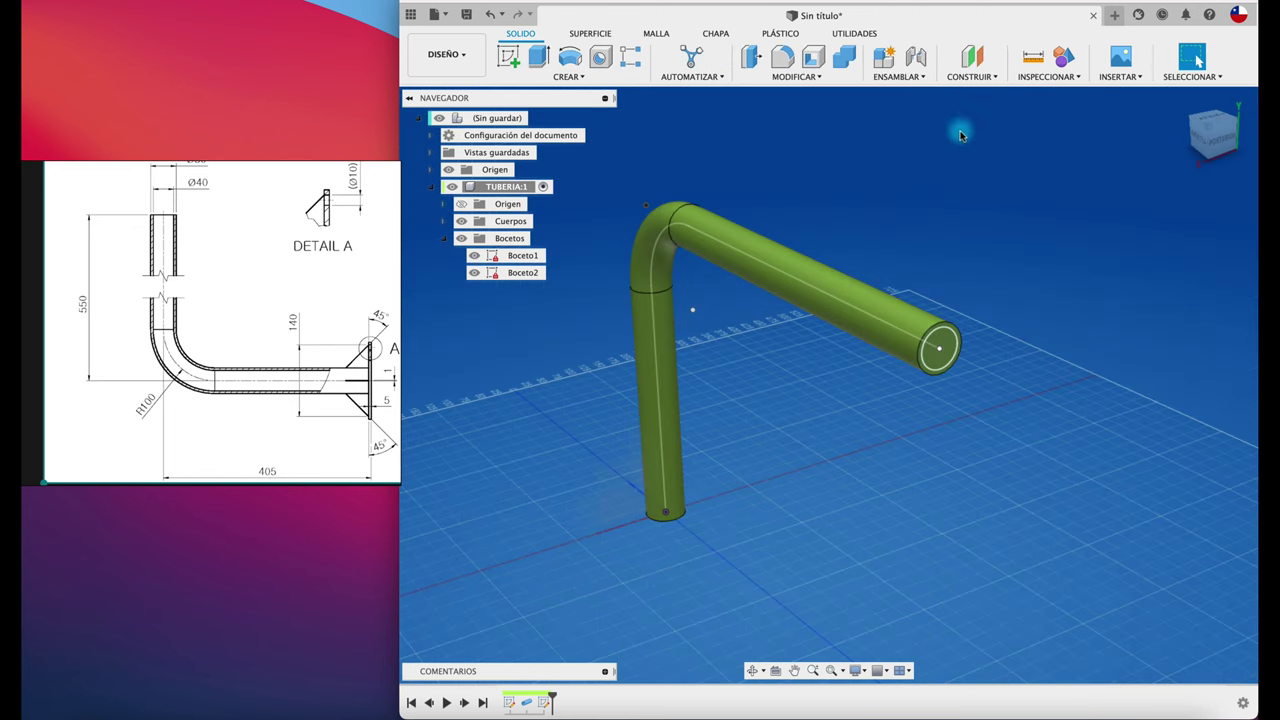
pyautogui.click(570, 79)
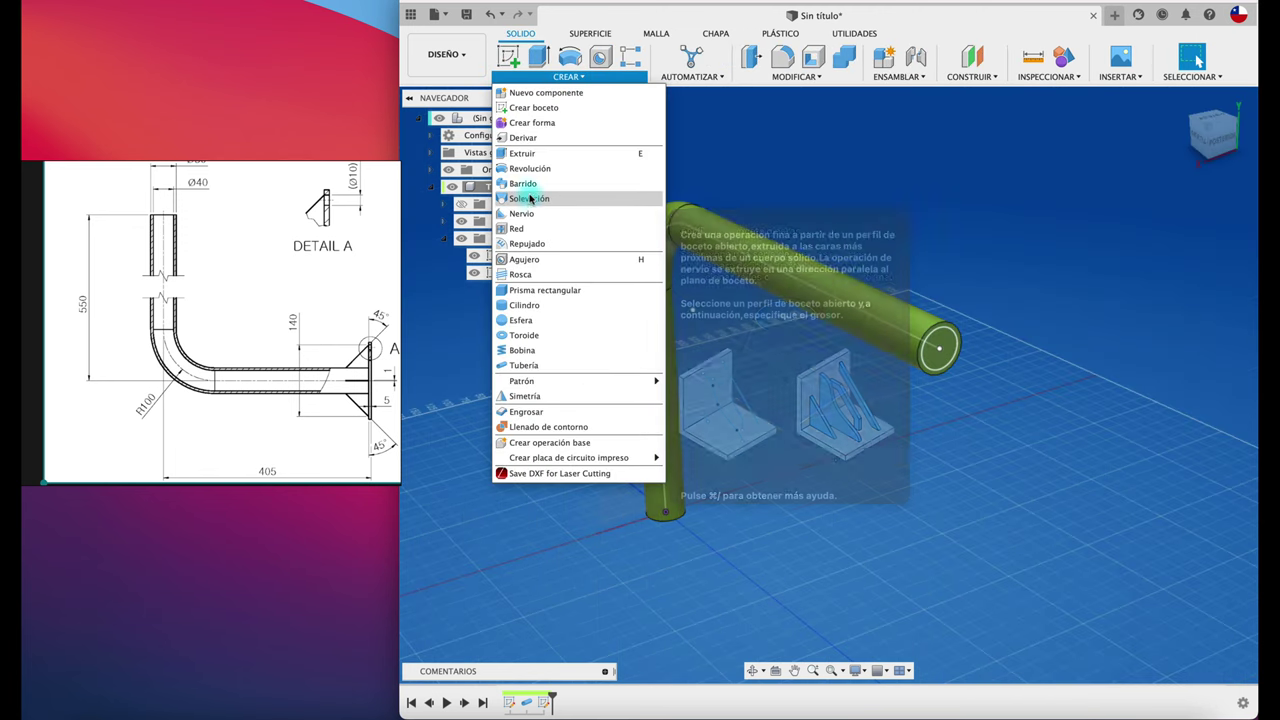
pyautogui.click(524, 184)
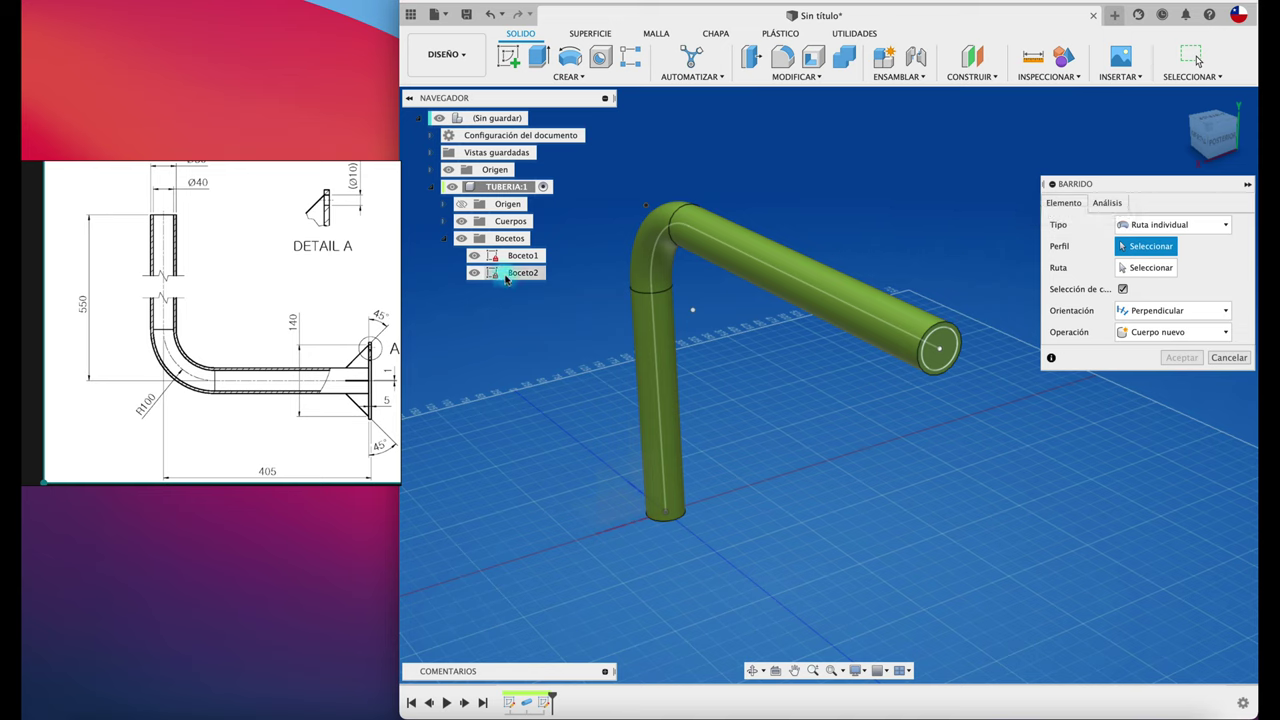
pyautogui.click(483, 314)
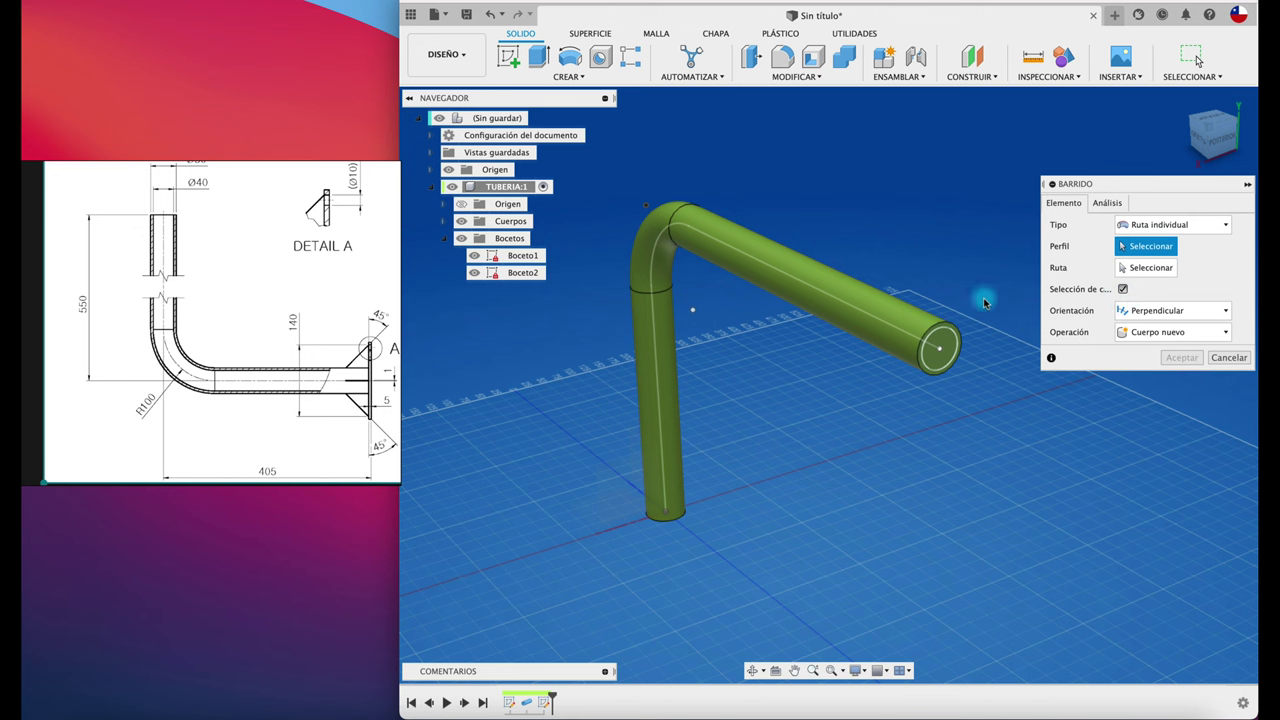
pyautogui.scroll(2, 947, 349)
pyautogui.scroll(2, 947, 349)
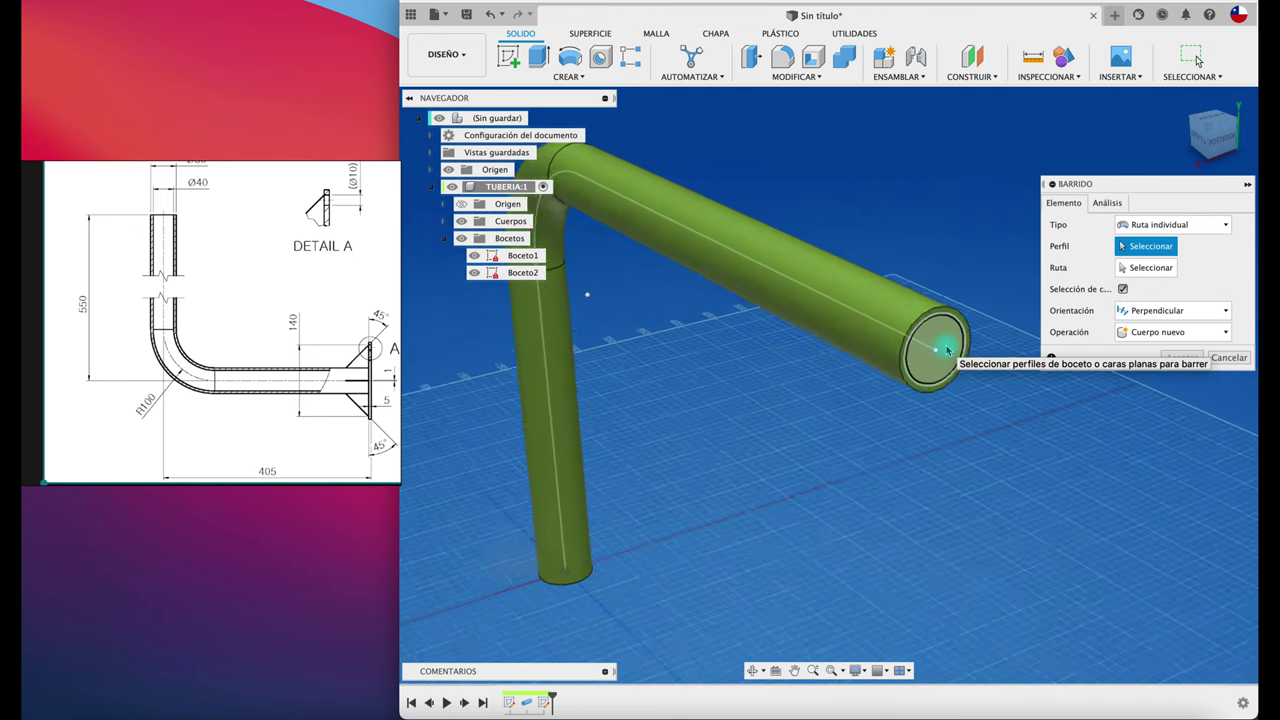
pyautogui.scroll(2, 947, 349)
pyautogui.click(943, 325)
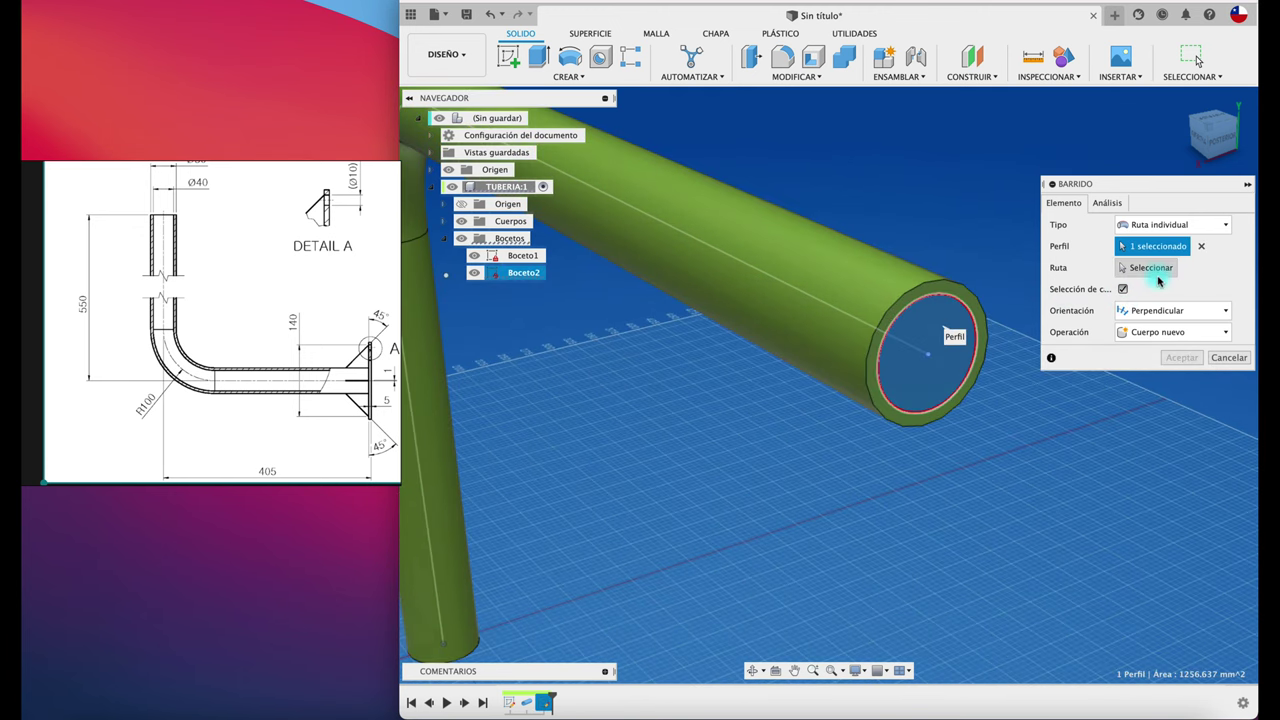
pyautogui.click(1152, 268)
pyautogui.click(860, 342)
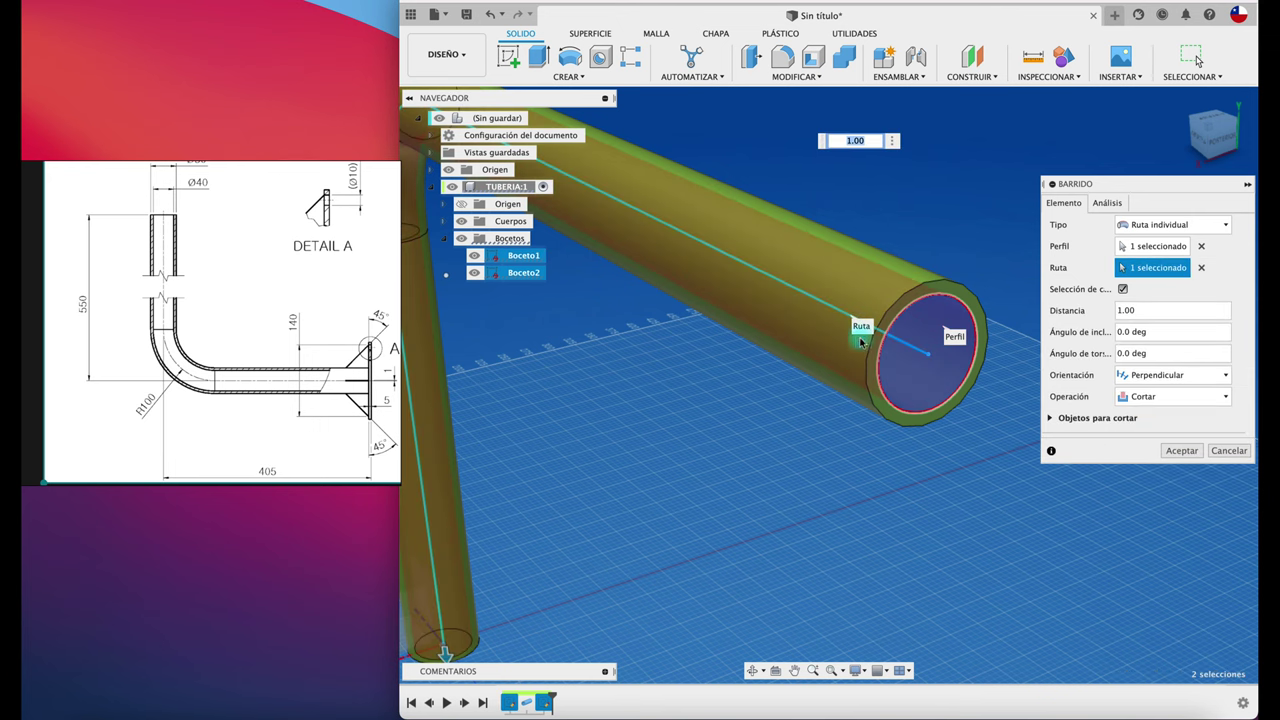
pyautogui.scroll(-2, 858, 477)
pyautogui.scroll(-2, 858, 477)
pyautogui.scroll(-2, 858, 477)
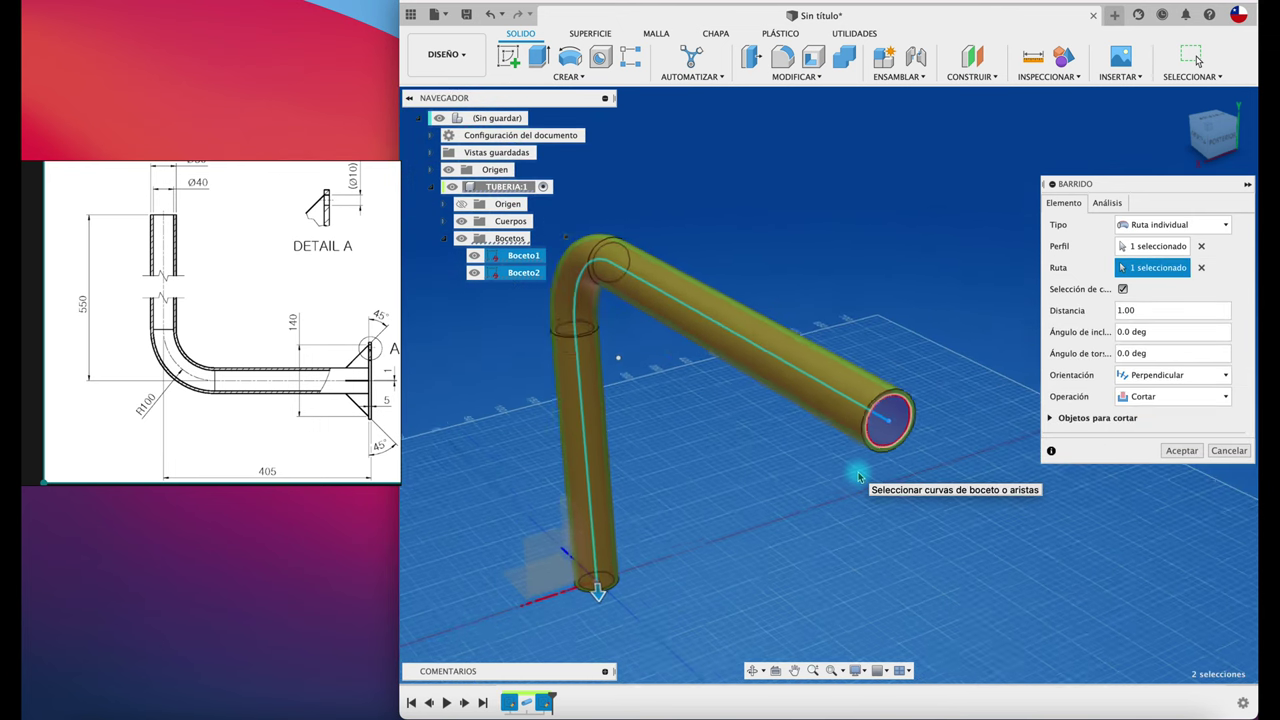
pyautogui.scroll(-1, 858, 477)
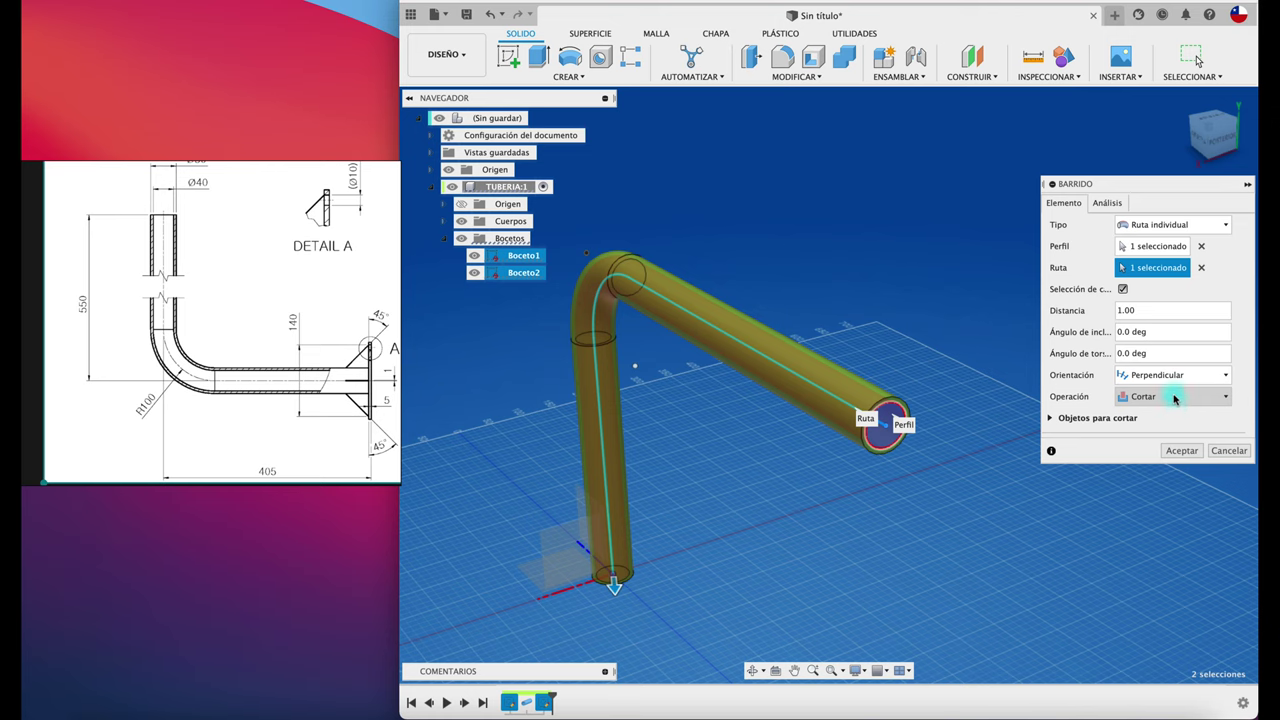
# Apply the Ø40 sweep cut to hollow the pipe and zoom in on the result.
pyautogui.click(1180, 451)
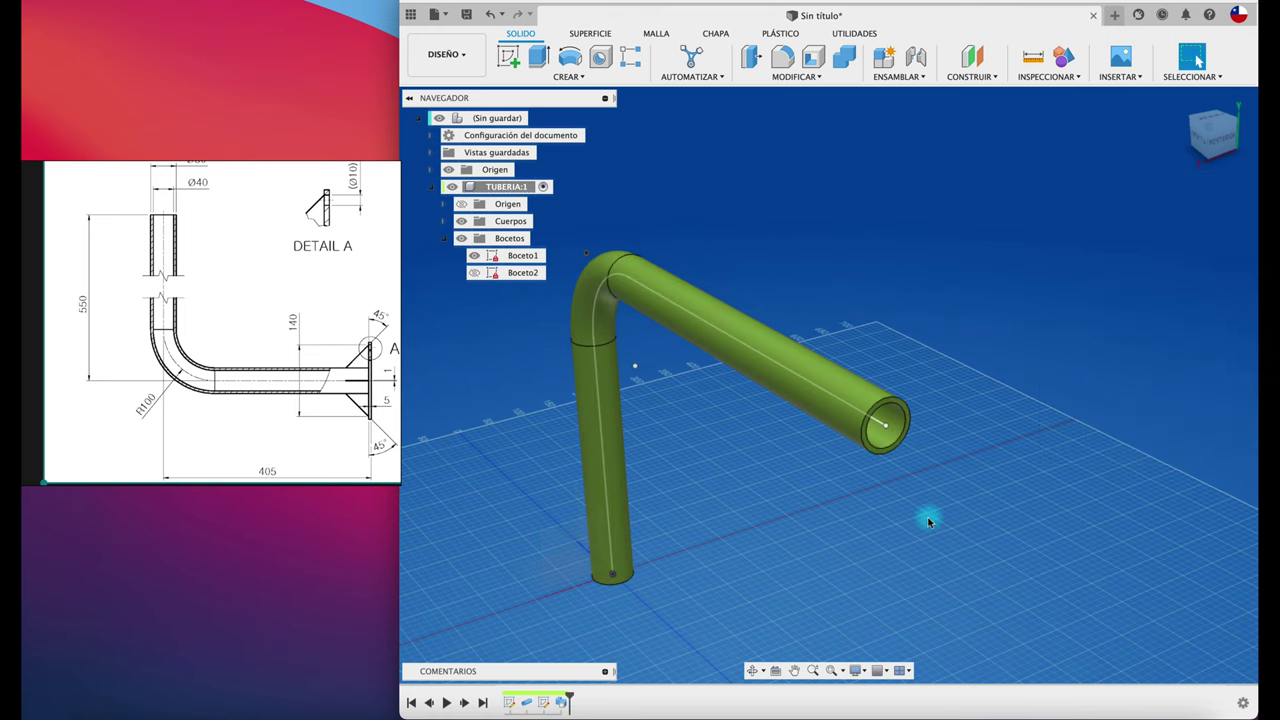
pyautogui.keyDown('shift'); pyautogui.scroll(2, 921, 524); pyautogui.keyUp('shift')
pyautogui.keyDown('shift'); pyautogui.scroll(5, 921, 524); pyautogui.keyUp('shift')
pyautogui.keyDown('shift'); pyautogui.scroll(5, 921, 524); pyautogui.keyUp('shift')
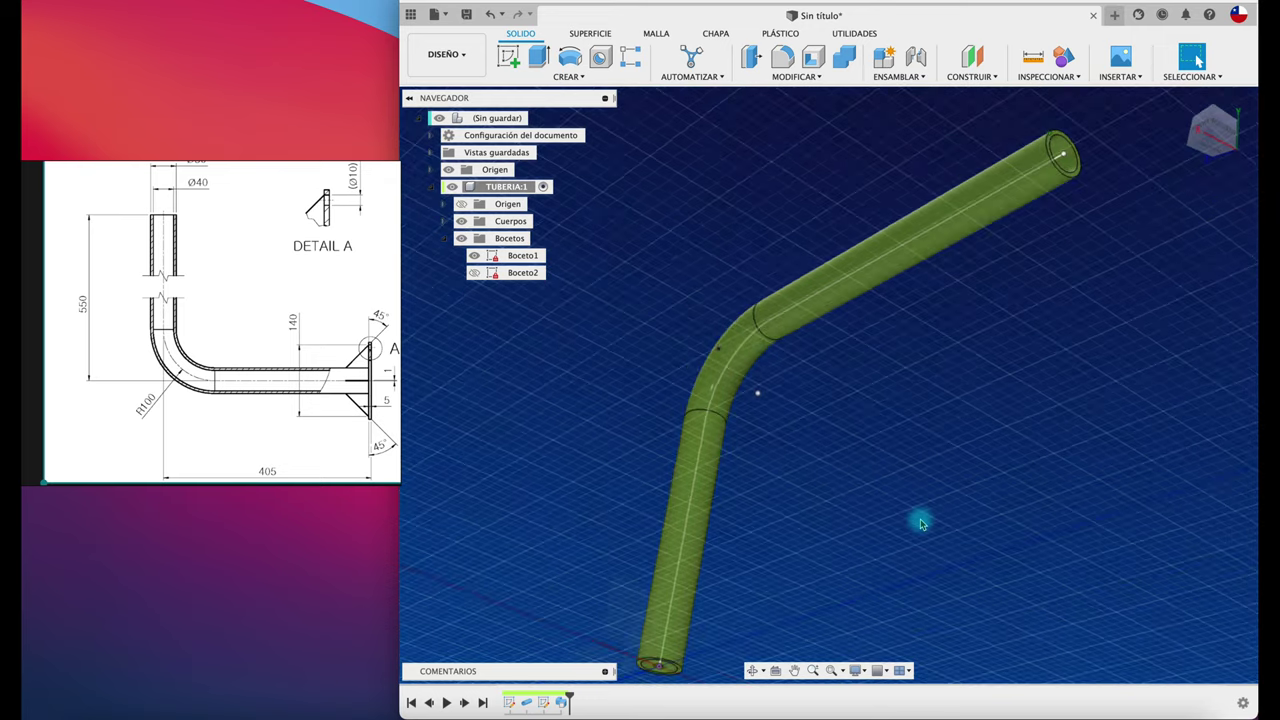
pyautogui.keyDown('shift'); pyautogui.scroll(3, 921, 524); pyautogui.keyUp('shift')
pyautogui.keyDown('shift'); pyautogui.scroll(5, 921, 524); pyautogui.keyUp('shift')
pyautogui.keyDown('shift'); pyautogui.scroll(4, 921, 524); pyautogui.keyUp('shift')
pyautogui.keyDown('shift'); pyautogui.scroll(3, 921, 524); pyautogui.keyUp('shift')
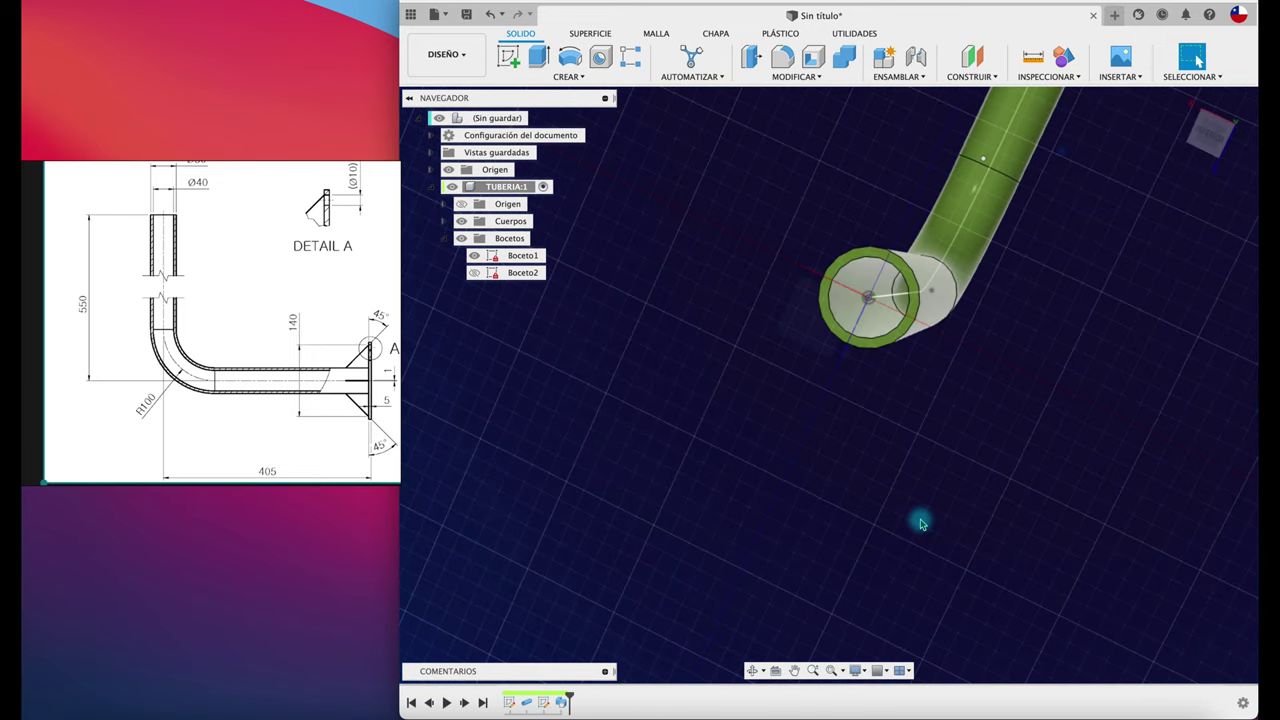
pyautogui.keyDown('shift'); pyautogui.scroll(2, 921, 524); pyautogui.keyUp('shift')
pyautogui.keyDown('shift'); pyautogui.scroll(4, 921, 524); pyautogui.keyUp('shift')
pyautogui.keyDown('shift'); pyautogui.scroll(4, 921, 524); pyautogui.keyUp('shift')
pyautogui.keyDown('shift'); pyautogui.scroll(3, 921, 524); pyautogui.keyUp('shift')
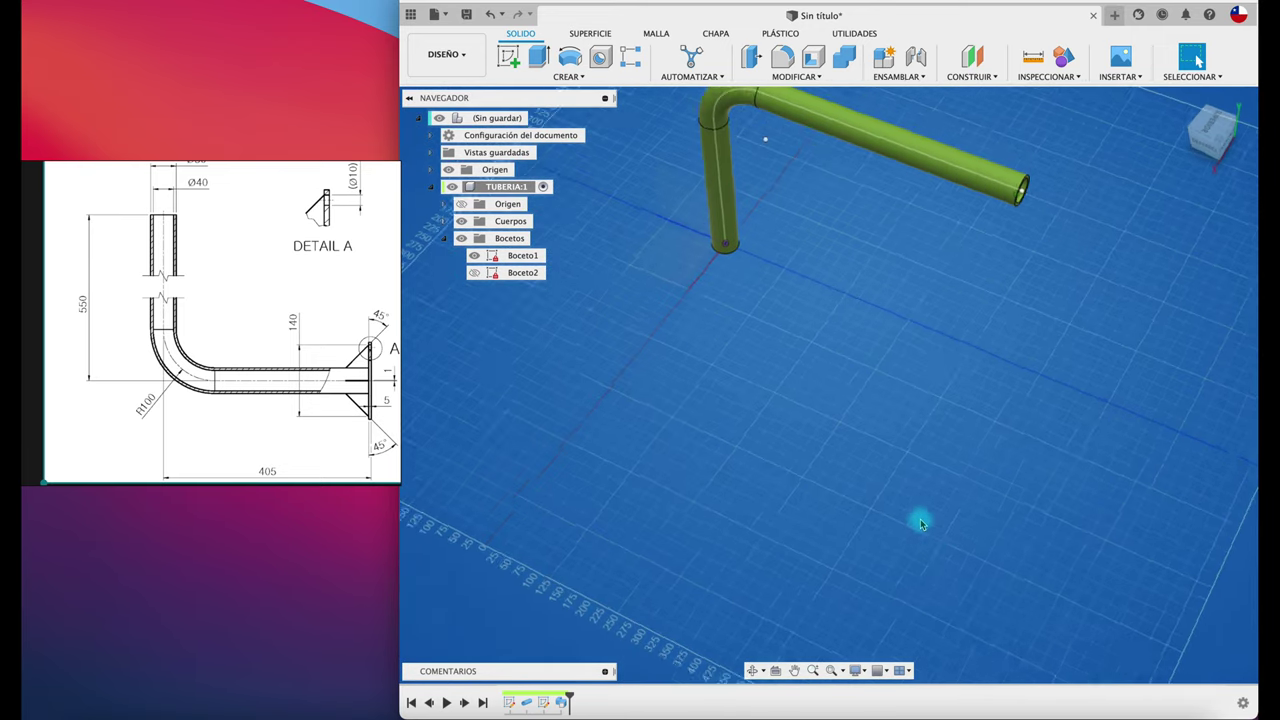
pyautogui.keyDown('shift'); pyautogui.scroll(3, 935, 510); pyautogui.keyUp('shift')
pyautogui.keyDown('shift'); pyautogui.scroll(4, 938, 506); pyautogui.keyUp('shift')
pyautogui.keyDown('shift'); pyautogui.scroll(4, 938, 506); pyautogui.keyUp('shift')
pyautogui.keyDown('shift'); pyautogui.scroll(3, 938, 506); pyautogui.keyUp('shift')
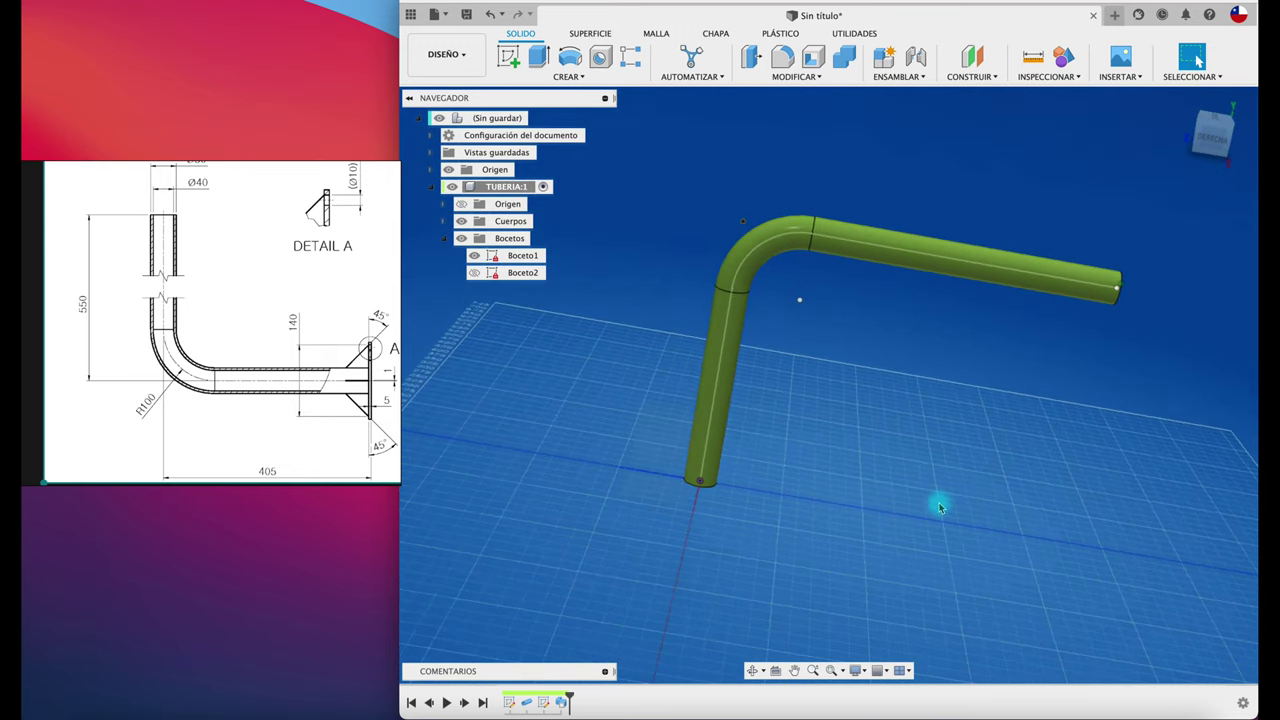
pyautogui.keyDown('shift'); pyautogui.scroll(2, 938, 506); pyautogui.keyUp('shift')
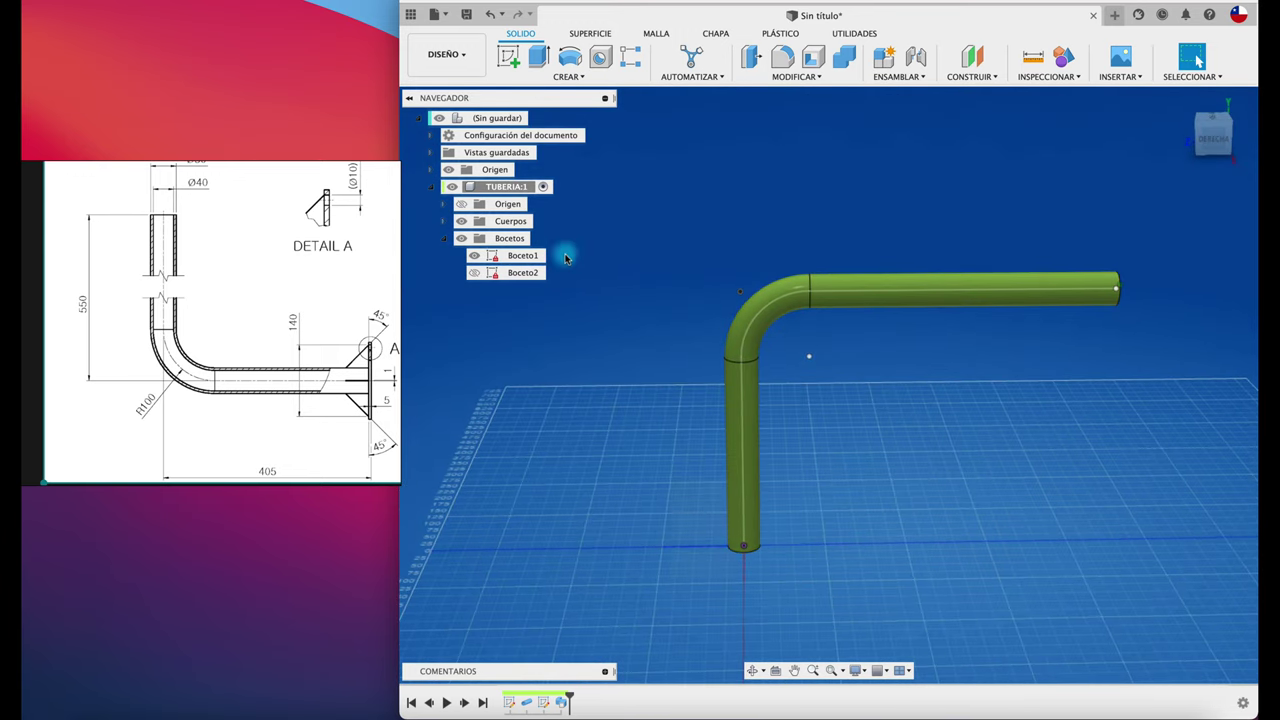
# Fix TUBERIA:1 in place and pan the reference drawing to the 150×150 base-plate detail.
pyautogui.click(432, 190)
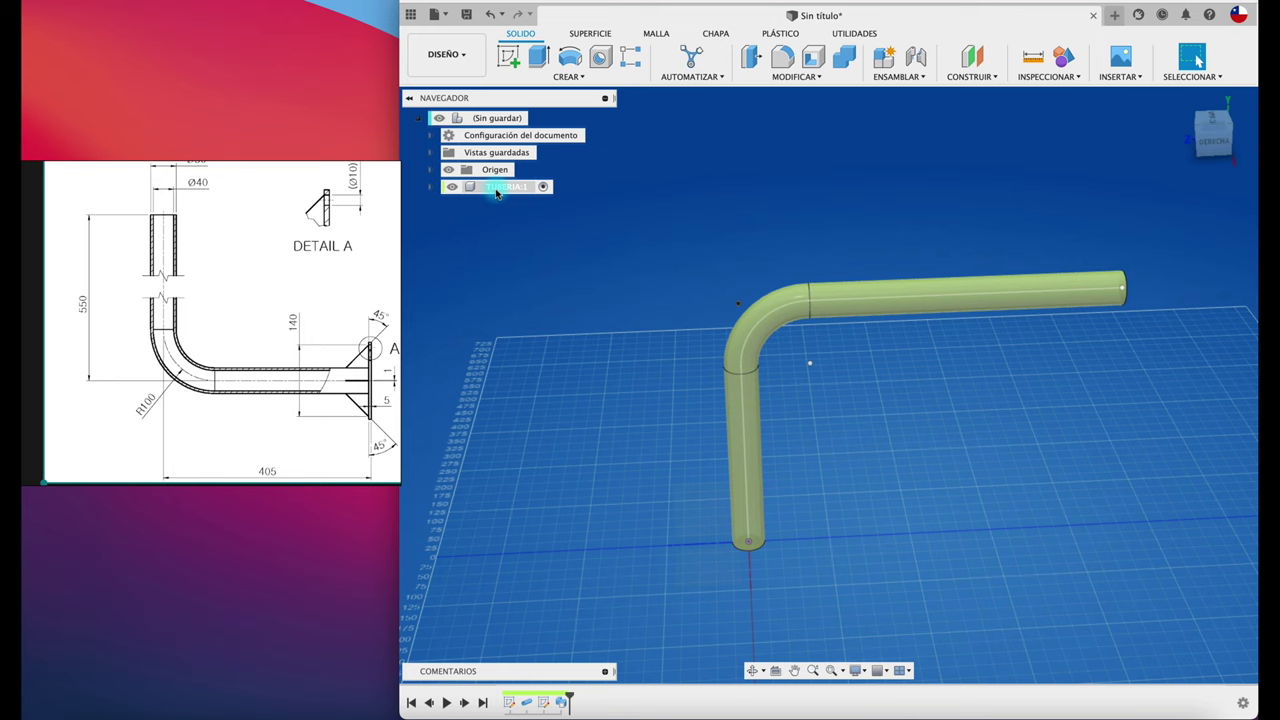
pyautogui.rightClick(495, 192)
pyautogui.click(521, 200)
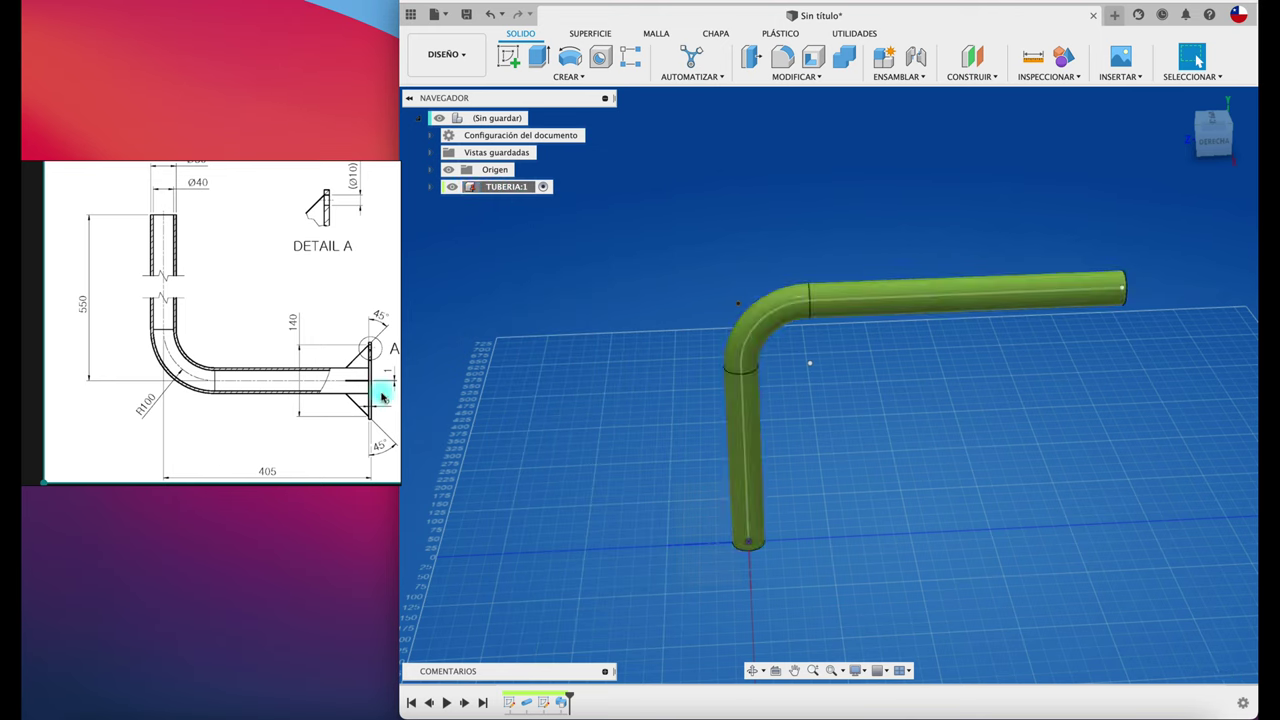
pyautogui.scroll(3, 335, 335)
pyautogui.scroll(2, 225, 335)
pyautogui.hscroll(3, 228, 294)
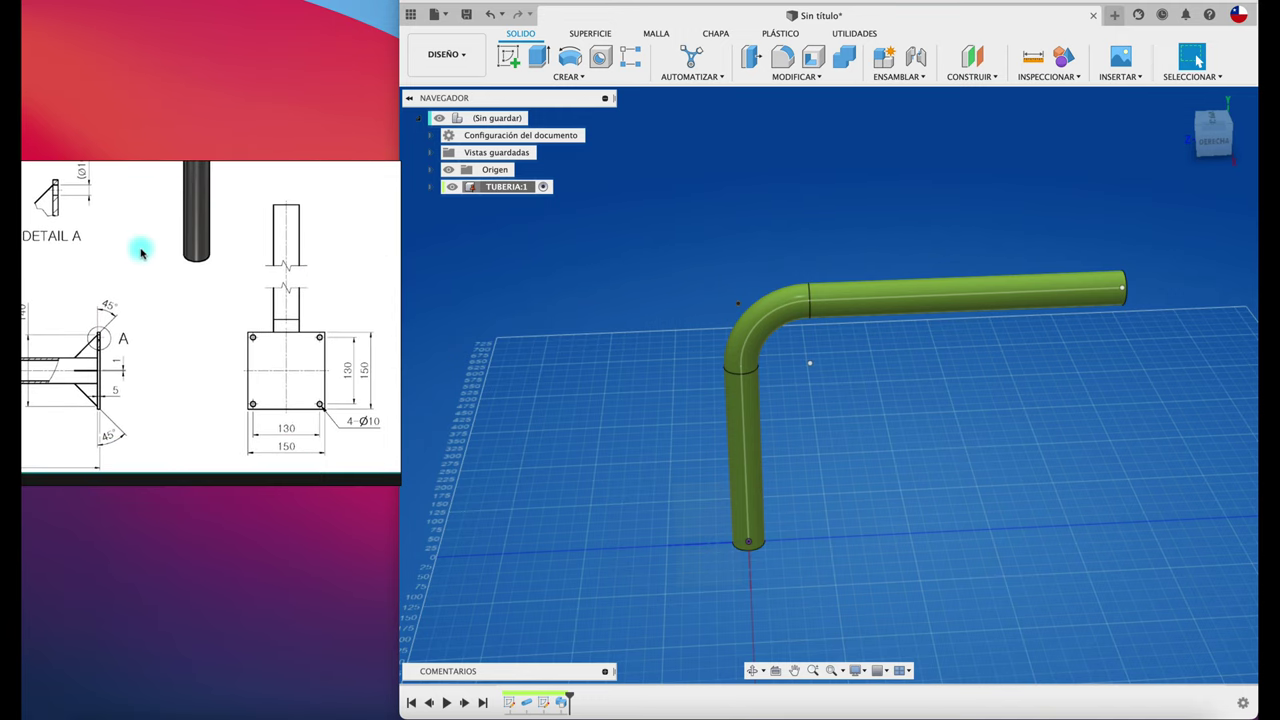
pyautogui.scroll(-2, 266, 349)
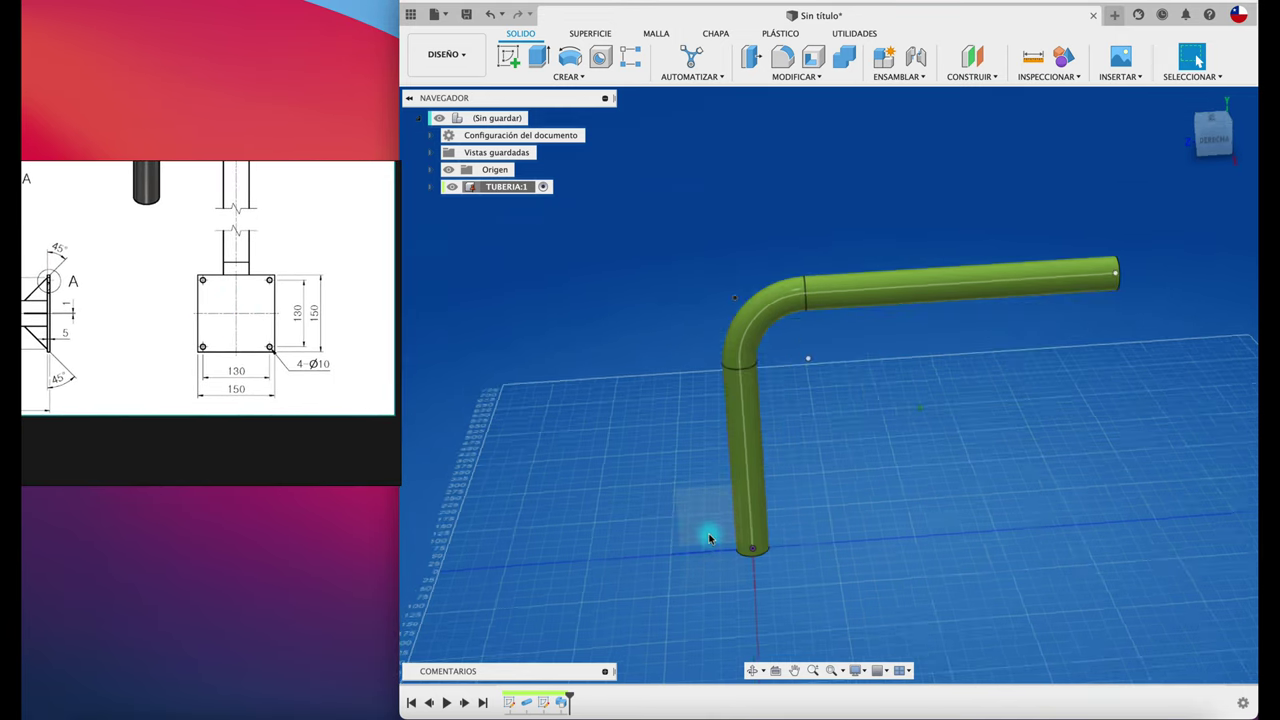
pyautogui.keyDown('shift'); pyautogui.moveTo(697, 566); pyautogui.dragTo(629, 160, button='middle'); pyautogui.keyUp('shift')
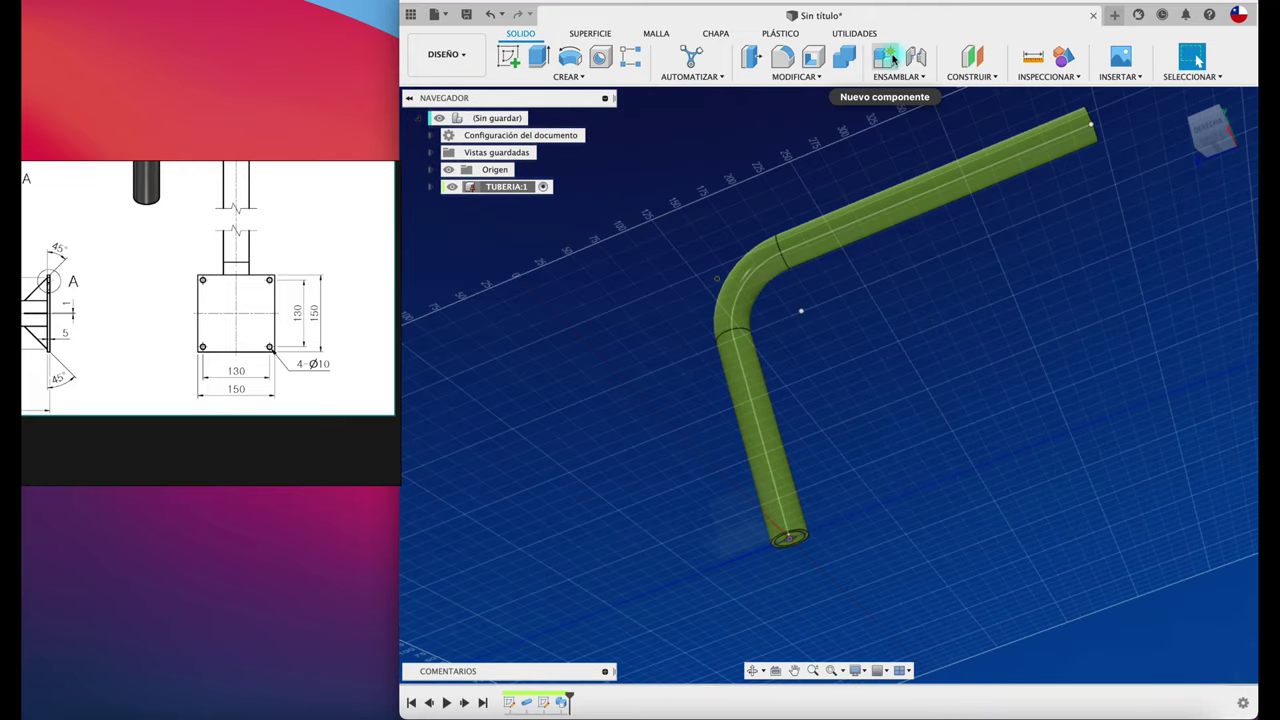
# Save the design as SOPORTE TUBERIA in MECANICA > PIEZAS MECANICAS.
pyautogui.click(497, 119)
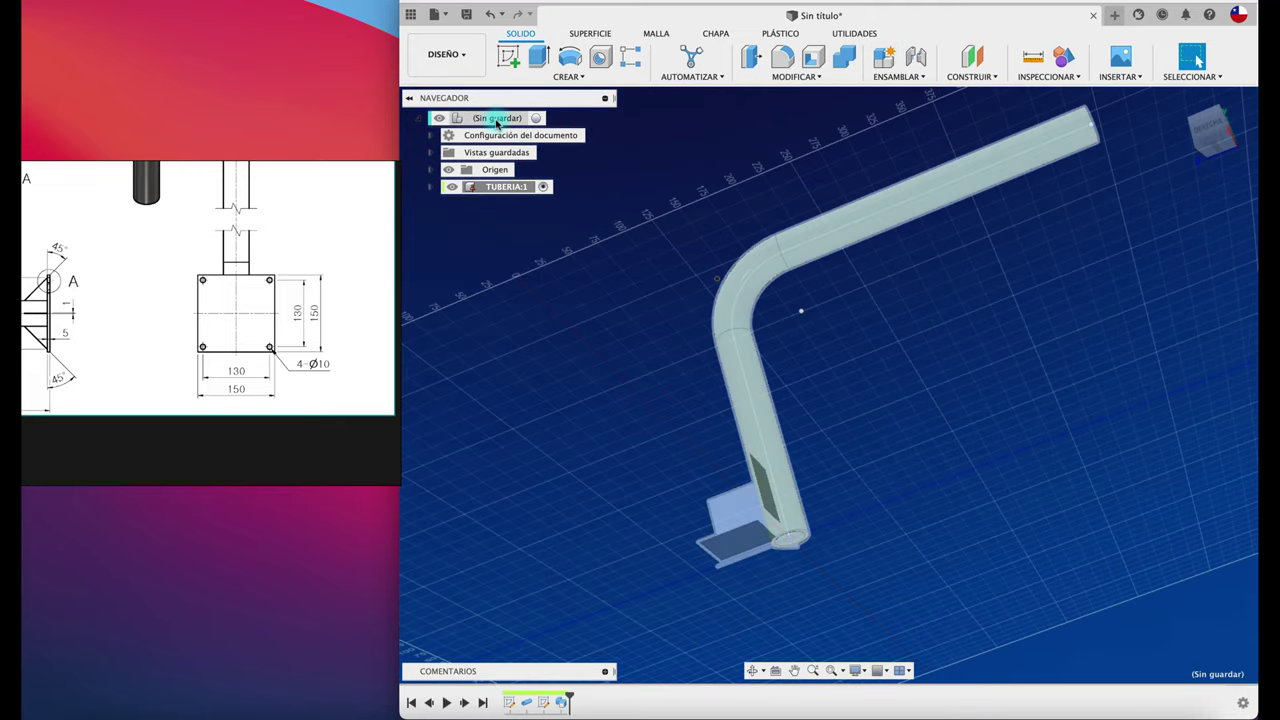
pyautogui.click(466, 14)
pyautogui.write('SOPORTE TUBERIA')
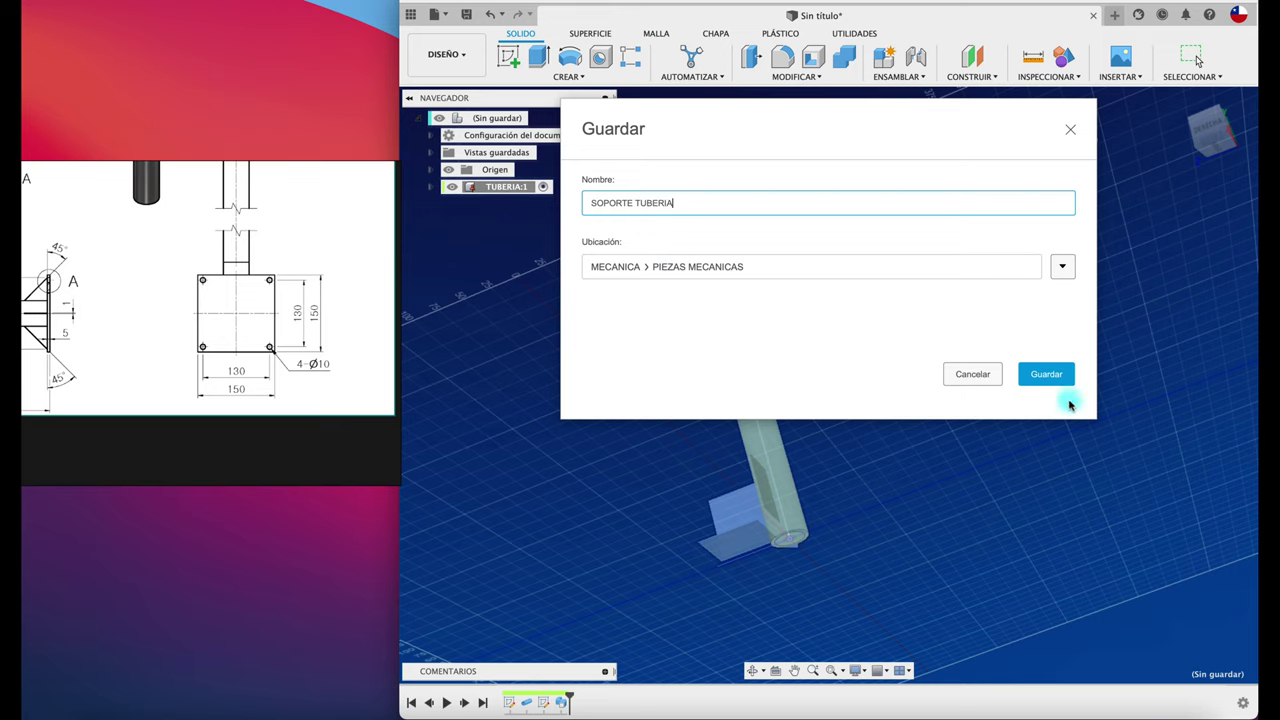
pyautogui.click(1060, 374)
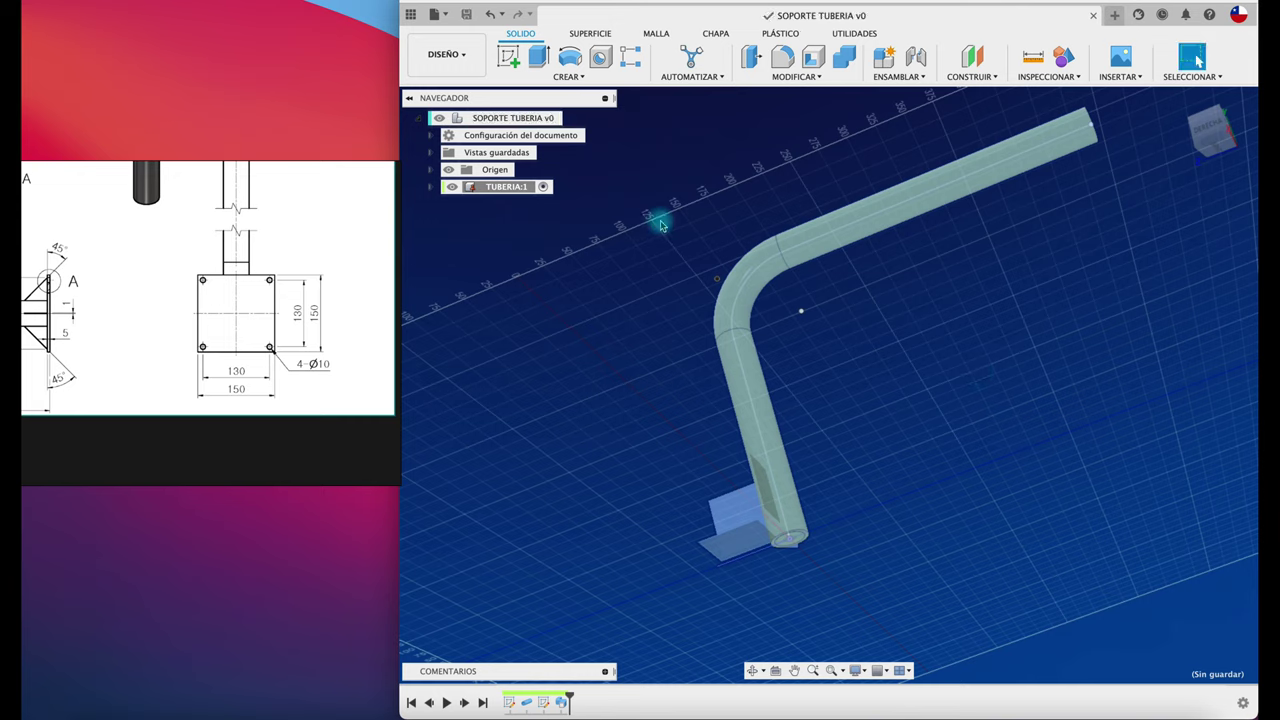
pyautogui.moveTo(567, 119)
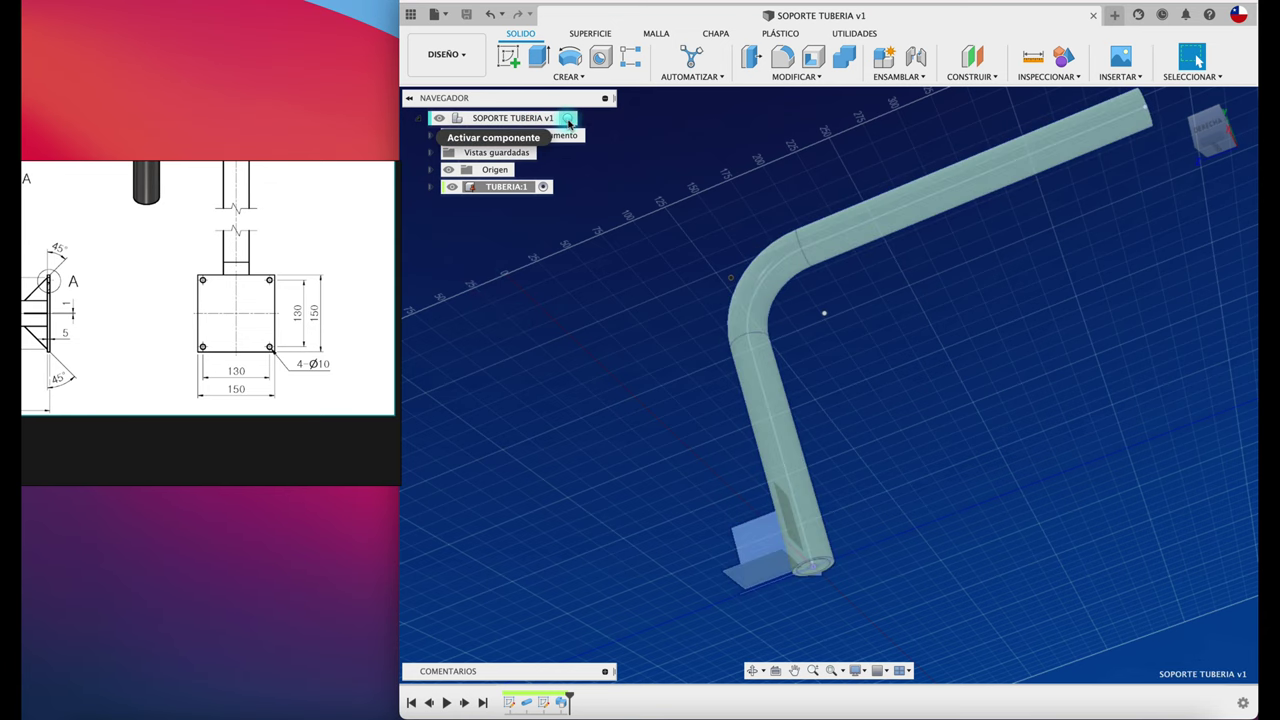
# Make the top-level design the active component and clear the TUBERIA:1 selection.
pyautogui.click(576, 118)
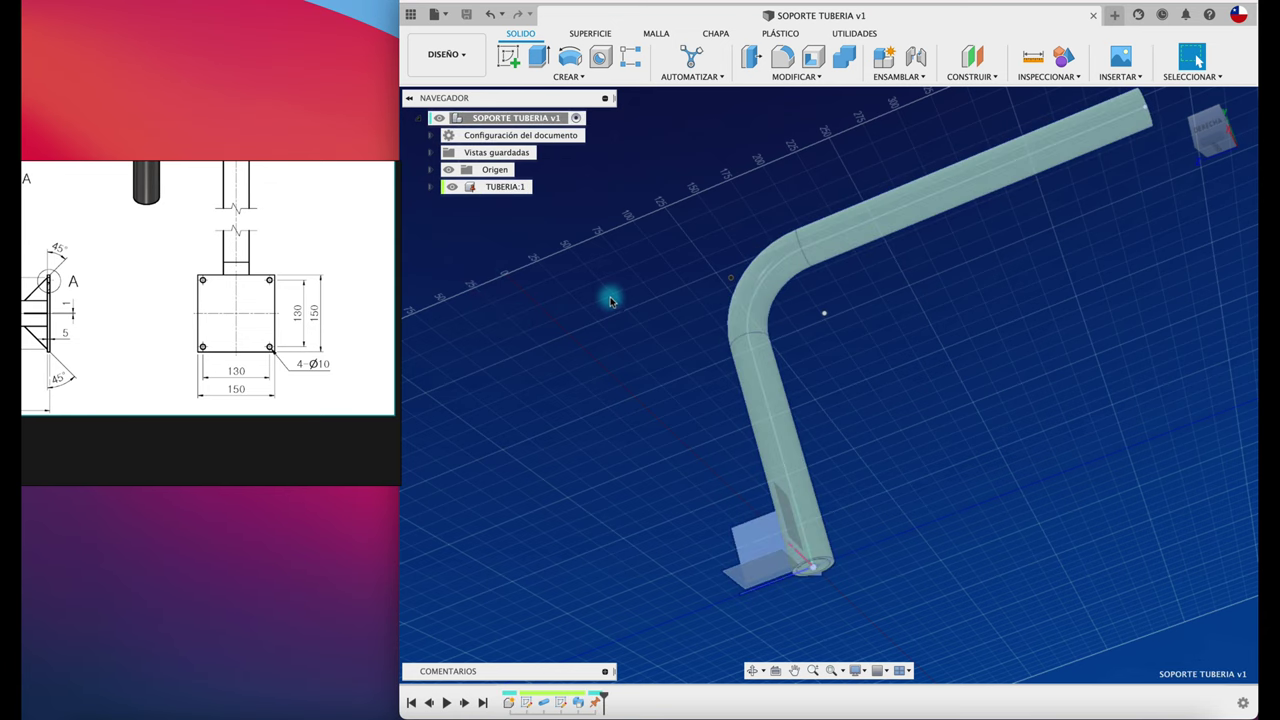
pyautogui.click(520, 188)
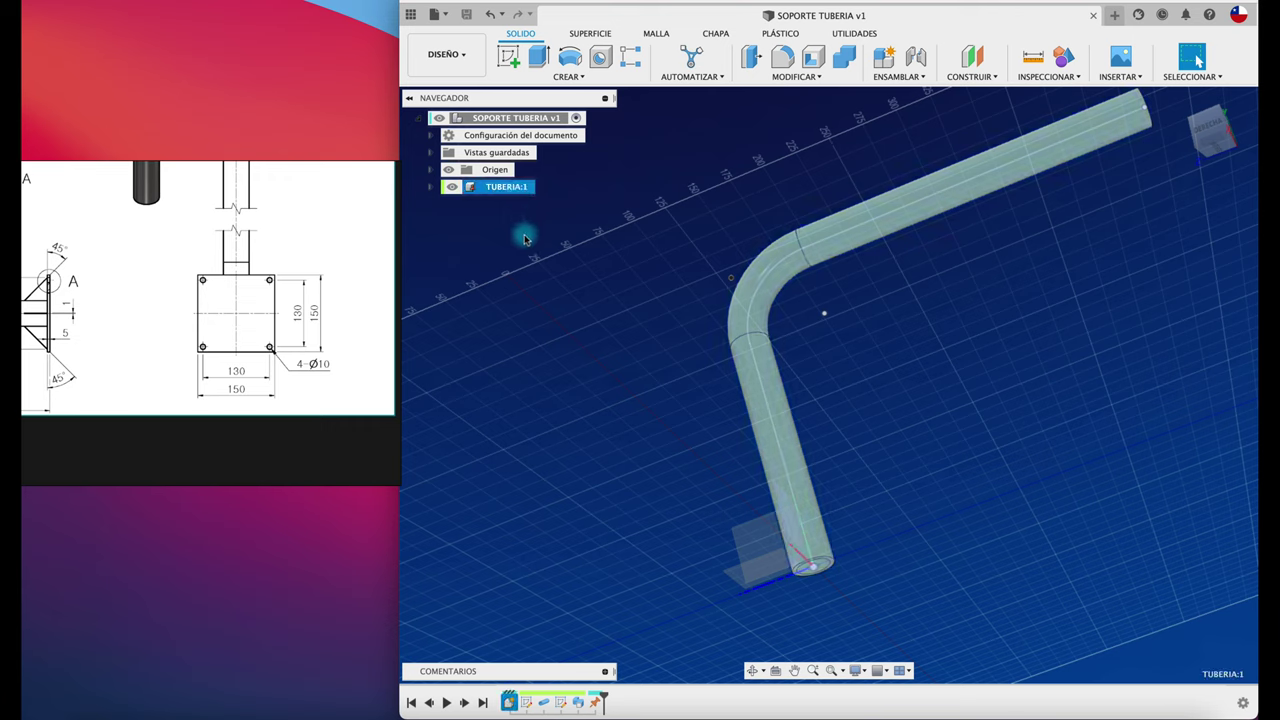
pyautogui.click(524, 234)
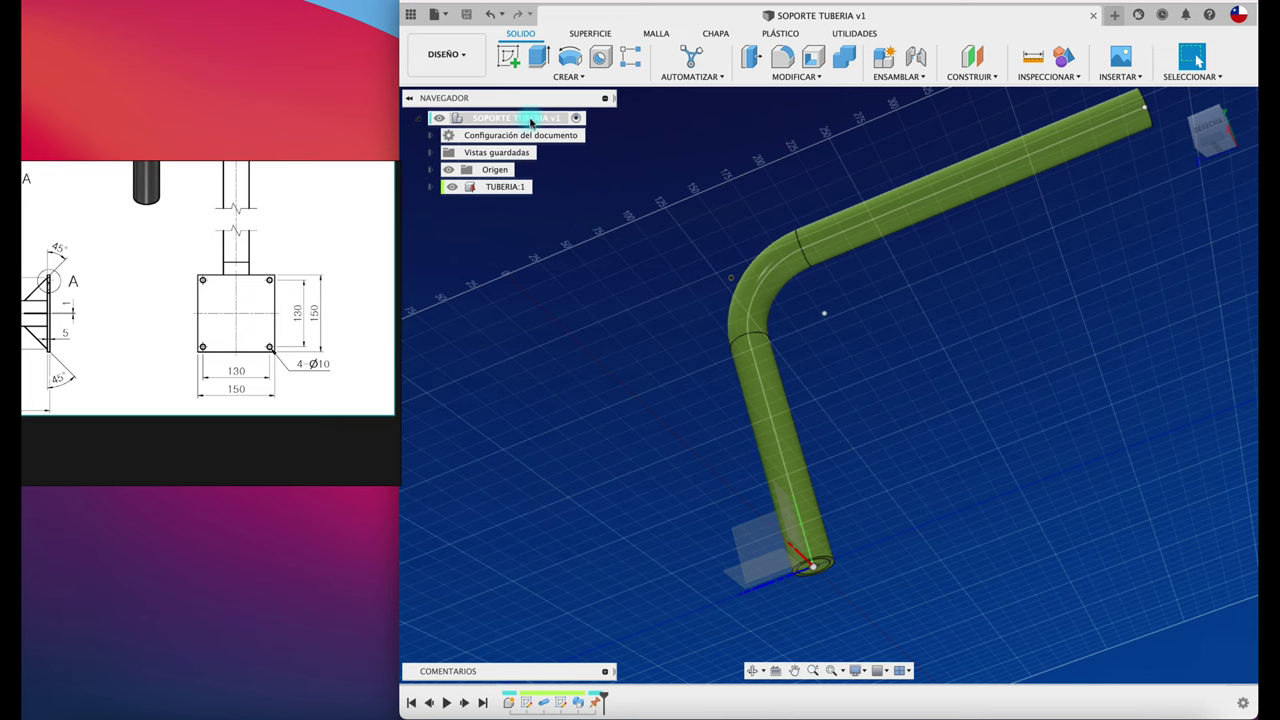
# Add a new component named BASE and begin a sketch, zooming to the origin at the tube's base.
pyautogui.scroll(-5, 583, 254)
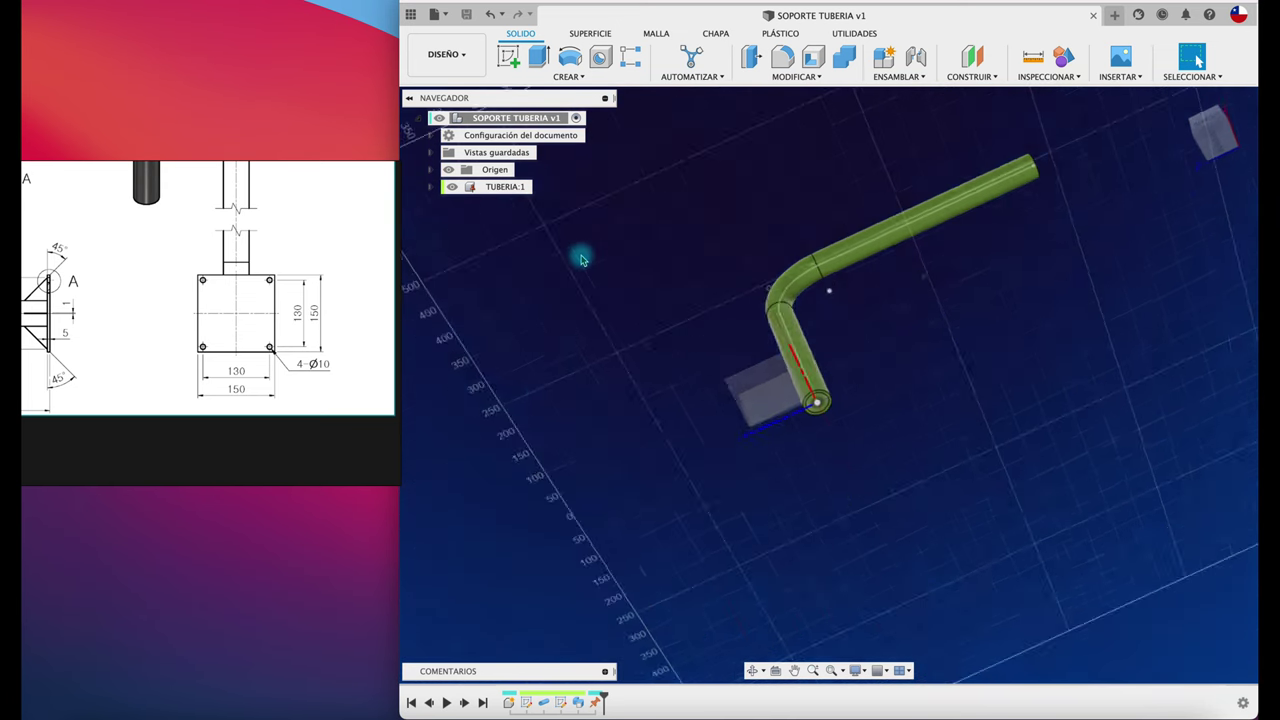
pyautogui.scroll(3, 583, 254)
pyautogui.scroll(3, 771, 137)
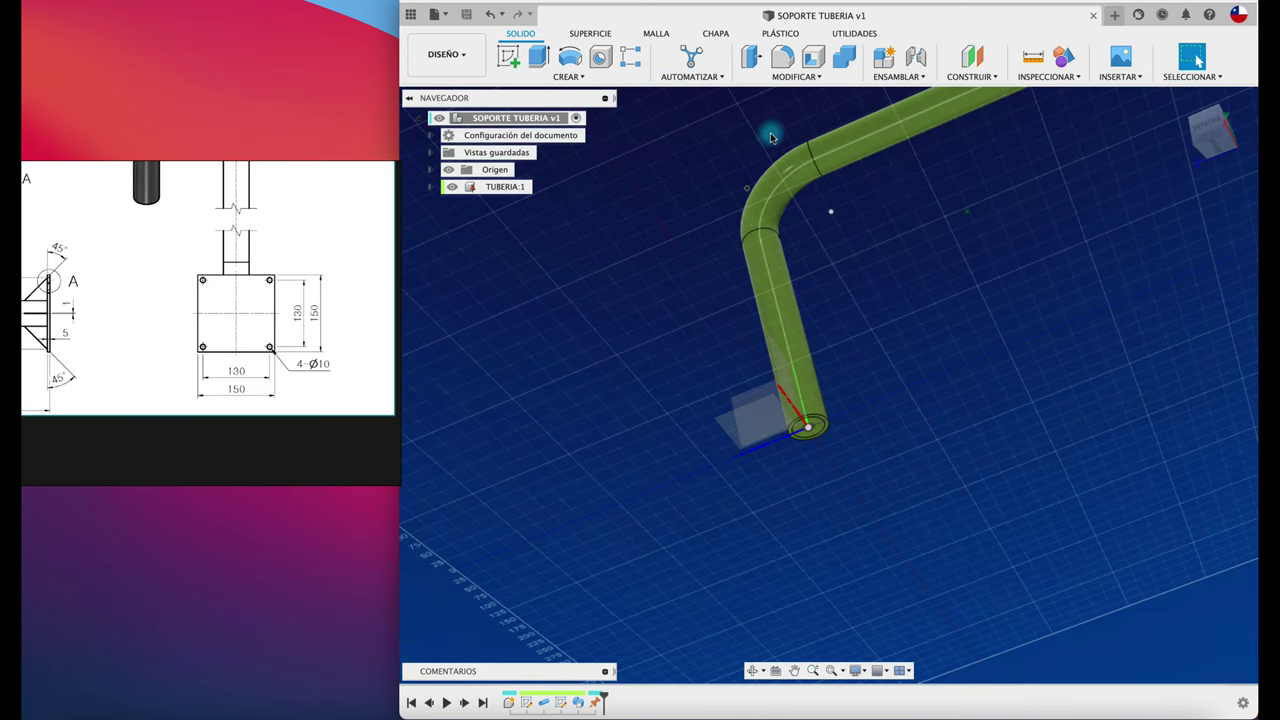
pyautogui.click(884, 57)
pyautogui.click(945, 218)
pyautogui.write('BASE')
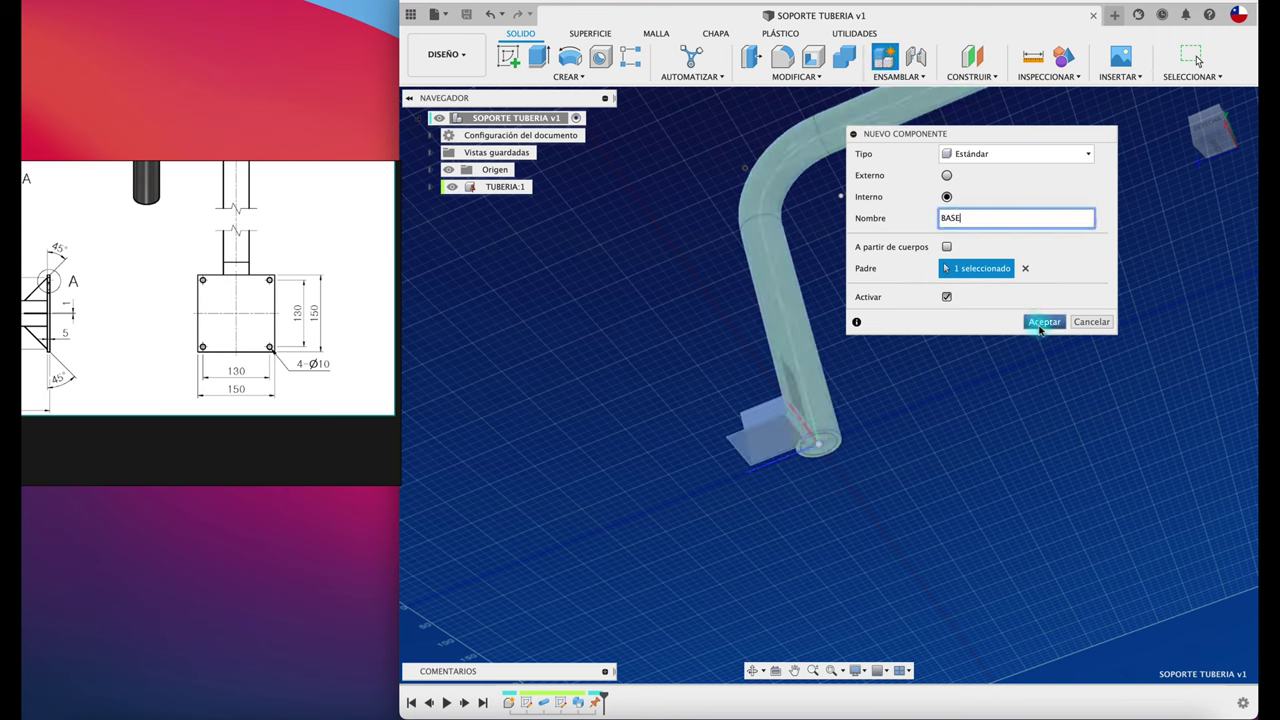
pyautogui.click(1043, 321)
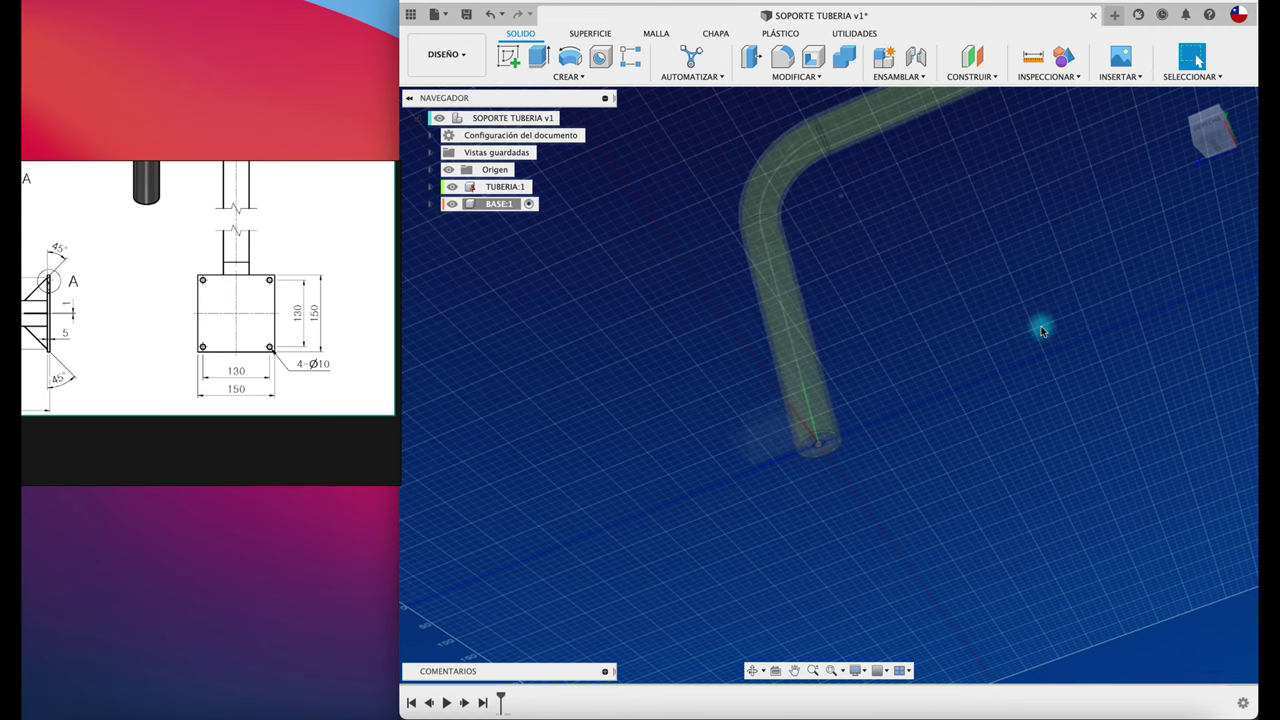
pyautogui.click(510, 58)
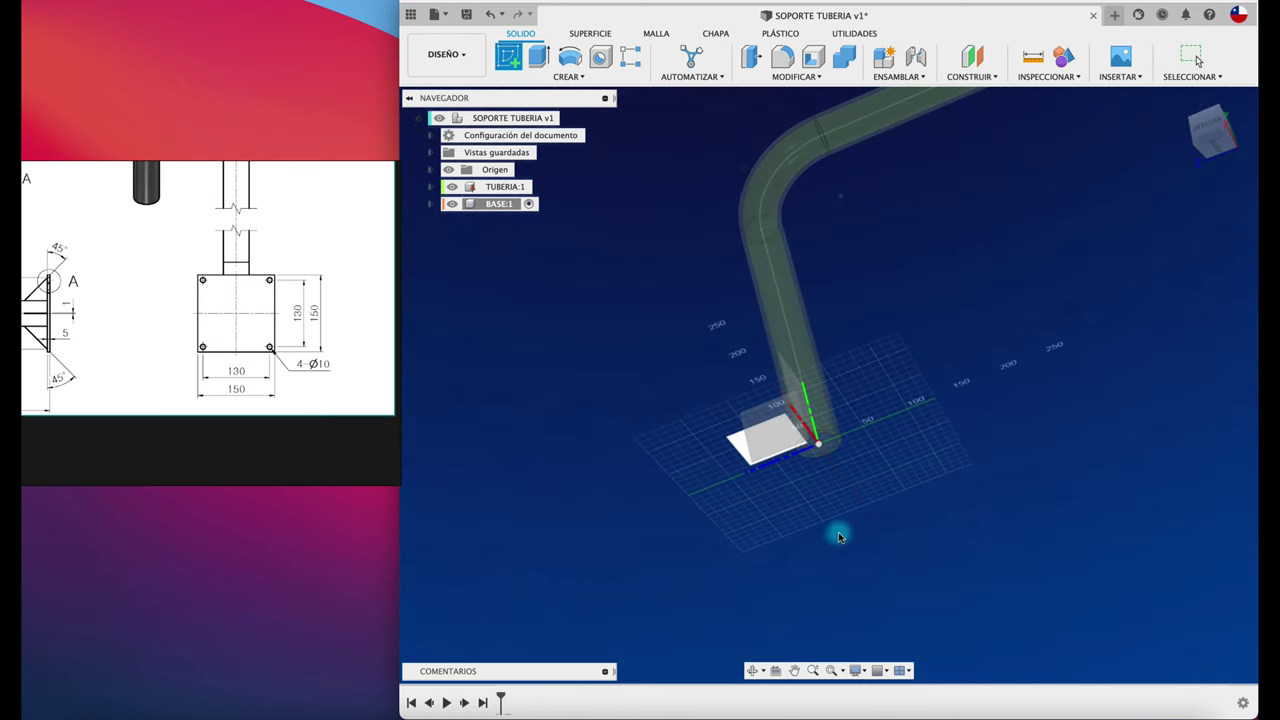
pyautogui.scroll(3, 848, 511)
pyautogui.scroll(3, 880, 500)
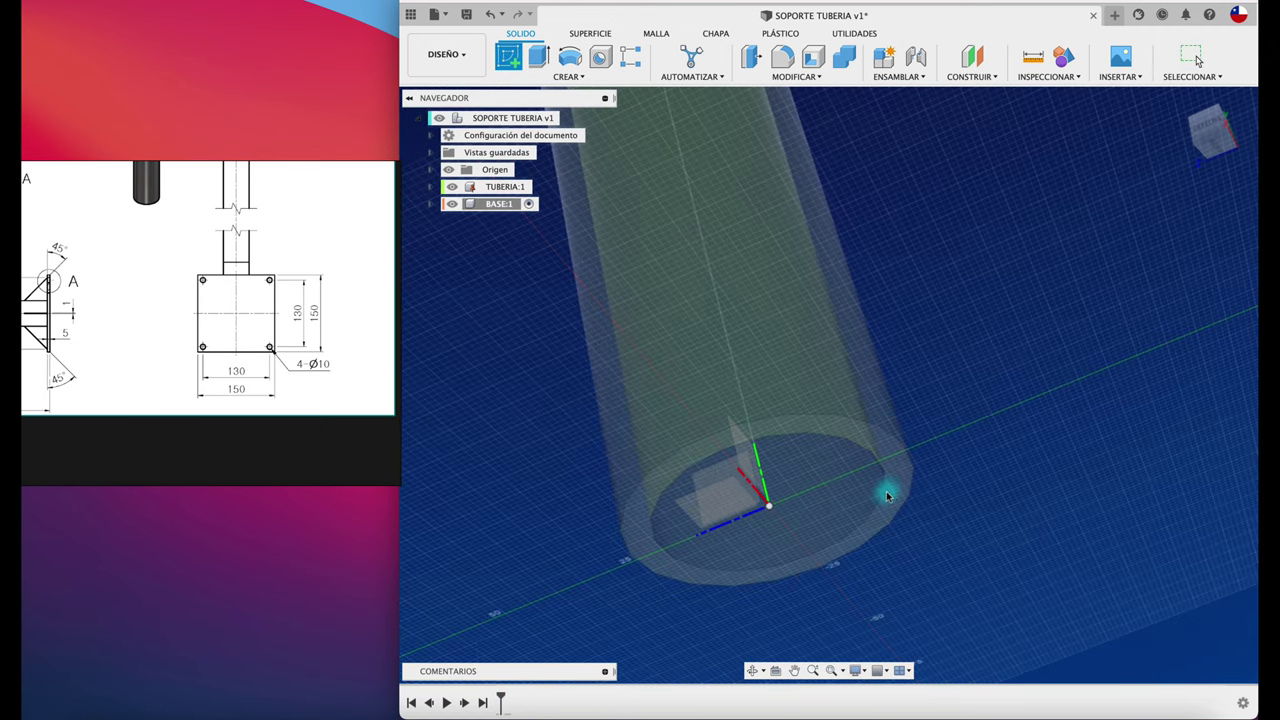
# Sketch on the tube's base face and try a first centre rectangle at the origin.
pyautogui.click(896, 479)
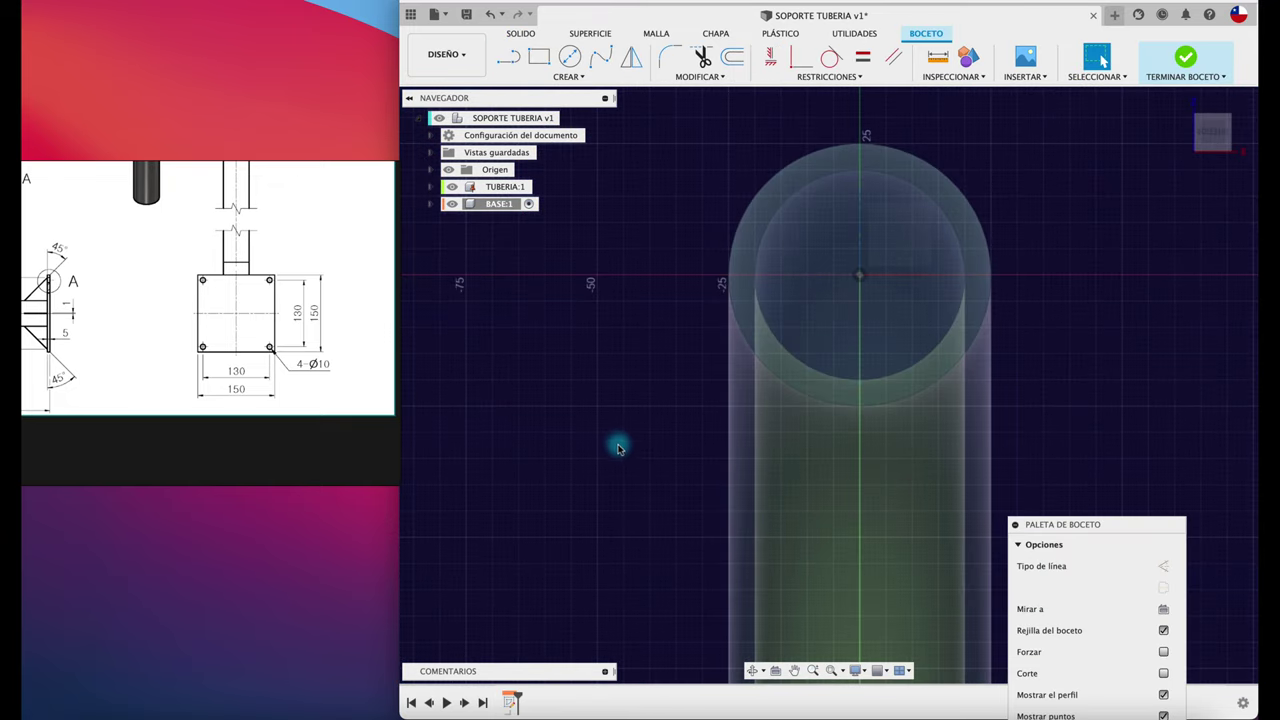
pyautogui.click(580, 78)
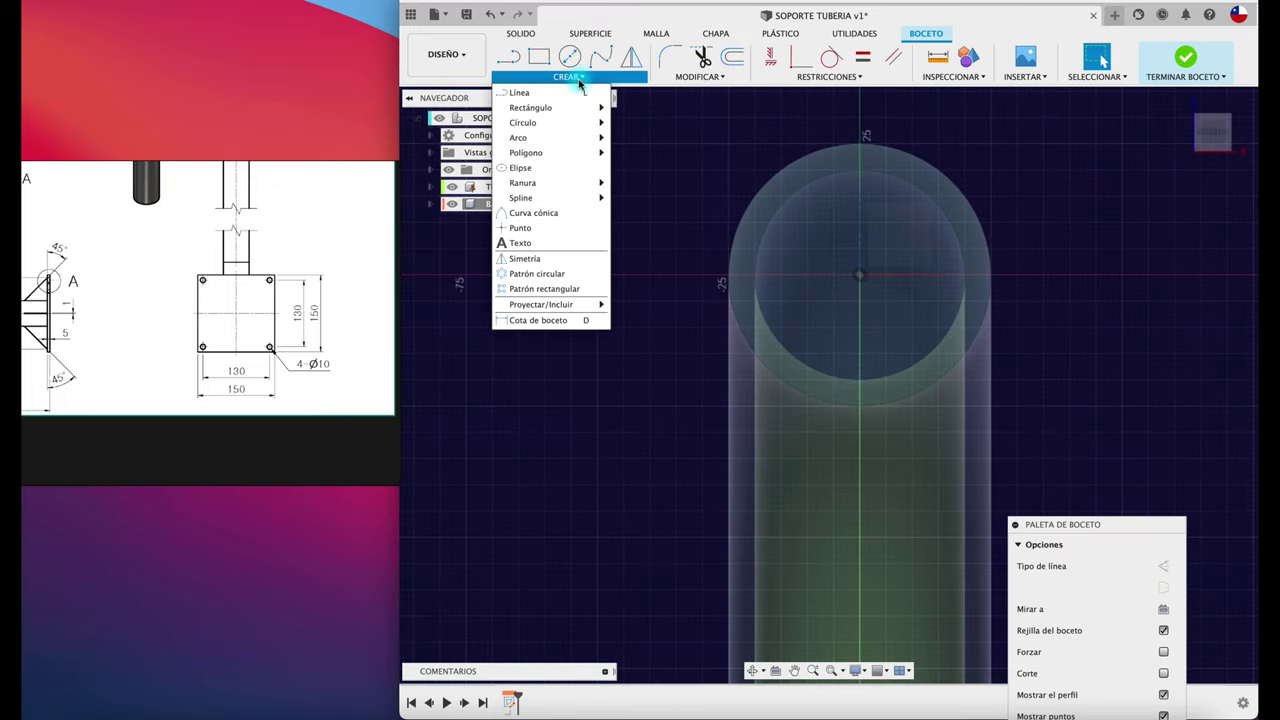
pyautogui.moveTo(548, 107)
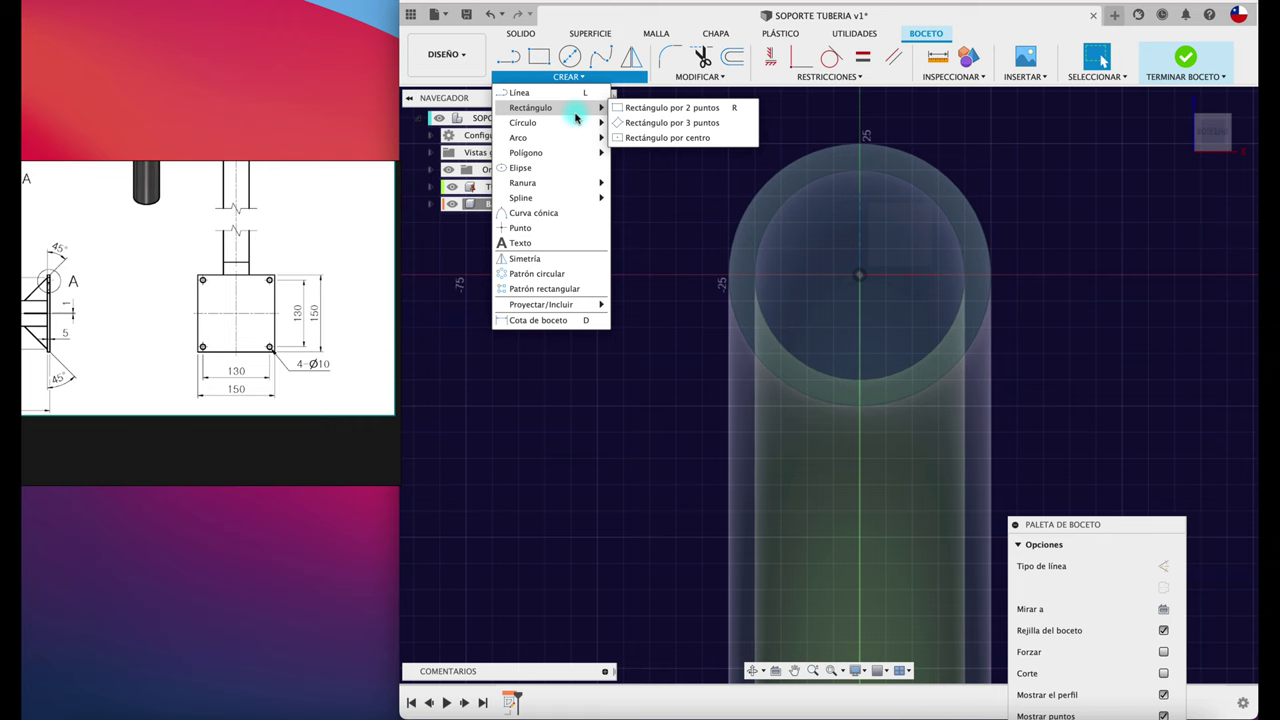
pyautogui.click(665, 138)
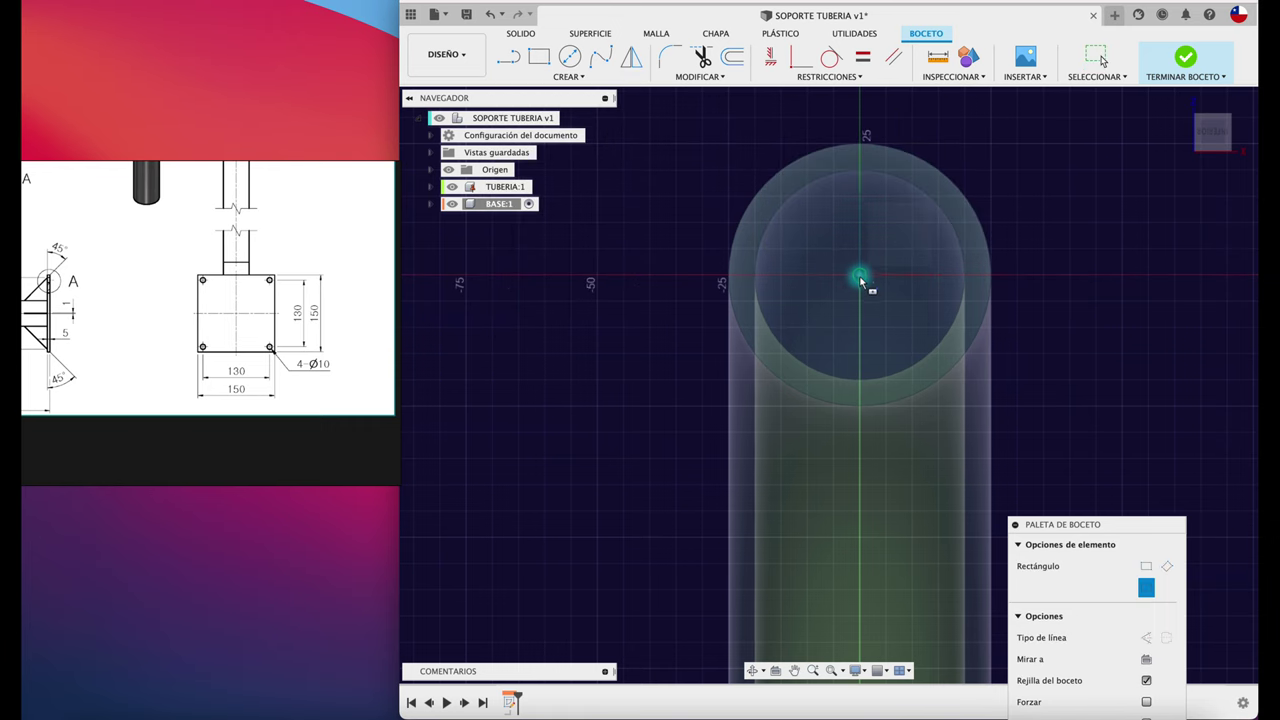
pyautogui.click(860, 278)
pyautogui.scroll(-3, 686, 371)
pyautogui.scroll(-2, 686, 371)
pyautogui.scroll(-2, 624, 455)
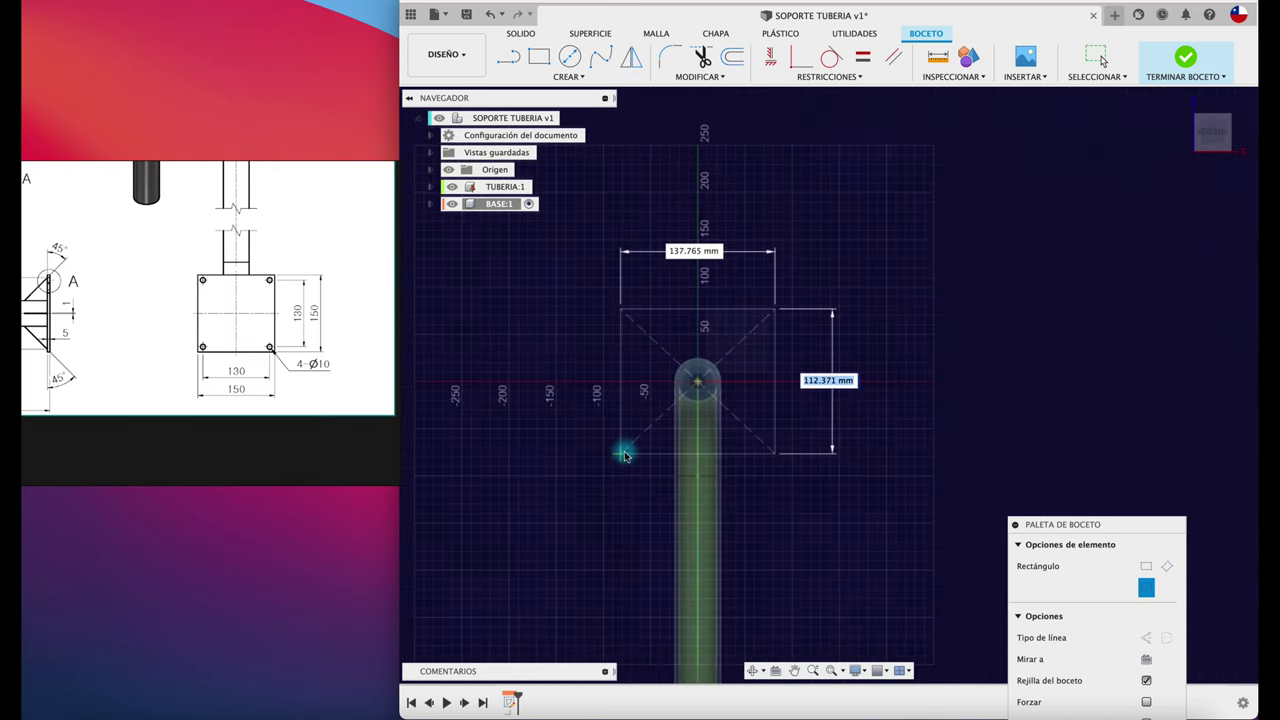
pyautogui.scroll(-3, 610, 462)
pyautogui.click(584, 486)
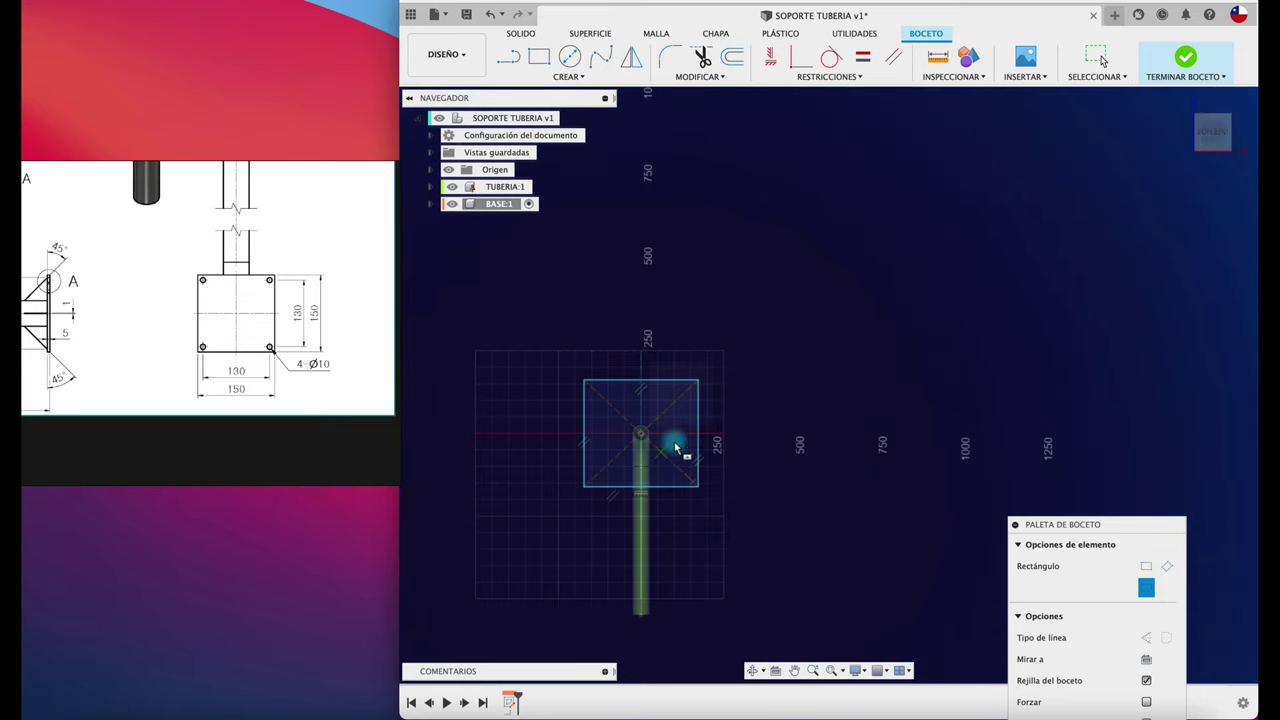
pyautogui.press('F6')
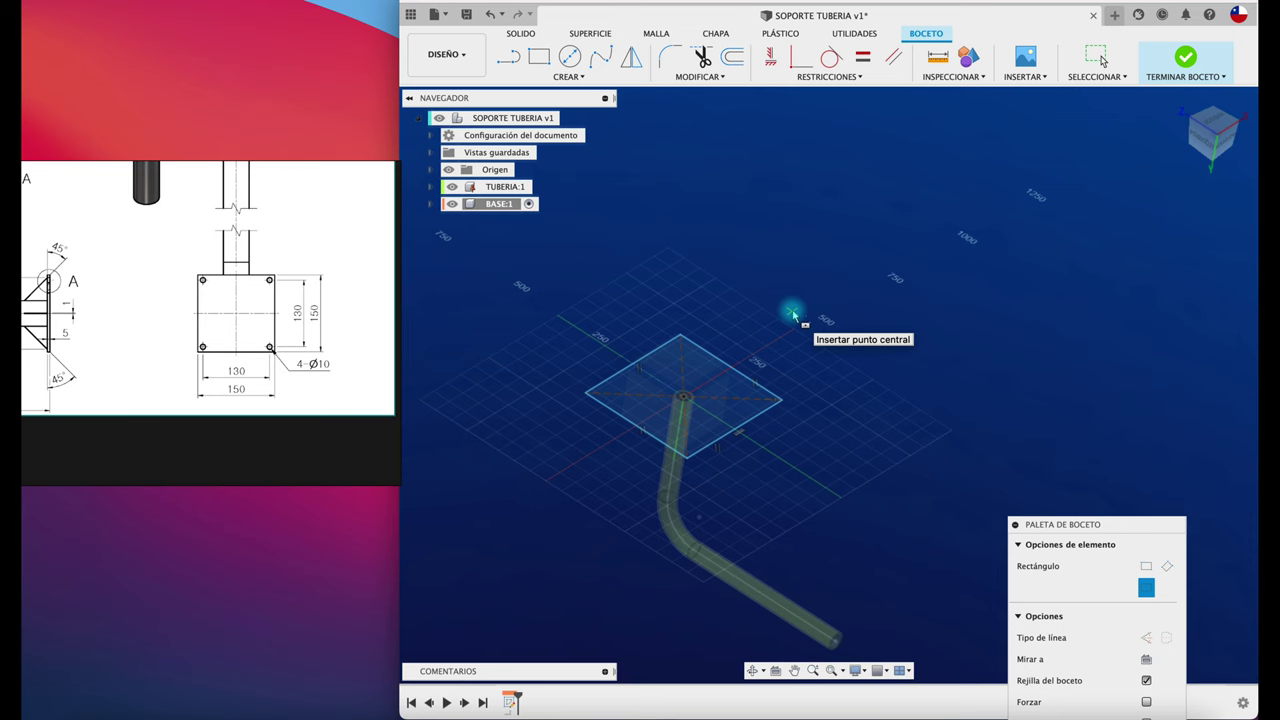
# Draw a 150 × 150 mm centre rectangle on the origin.
pyautogui.click(793, 316)
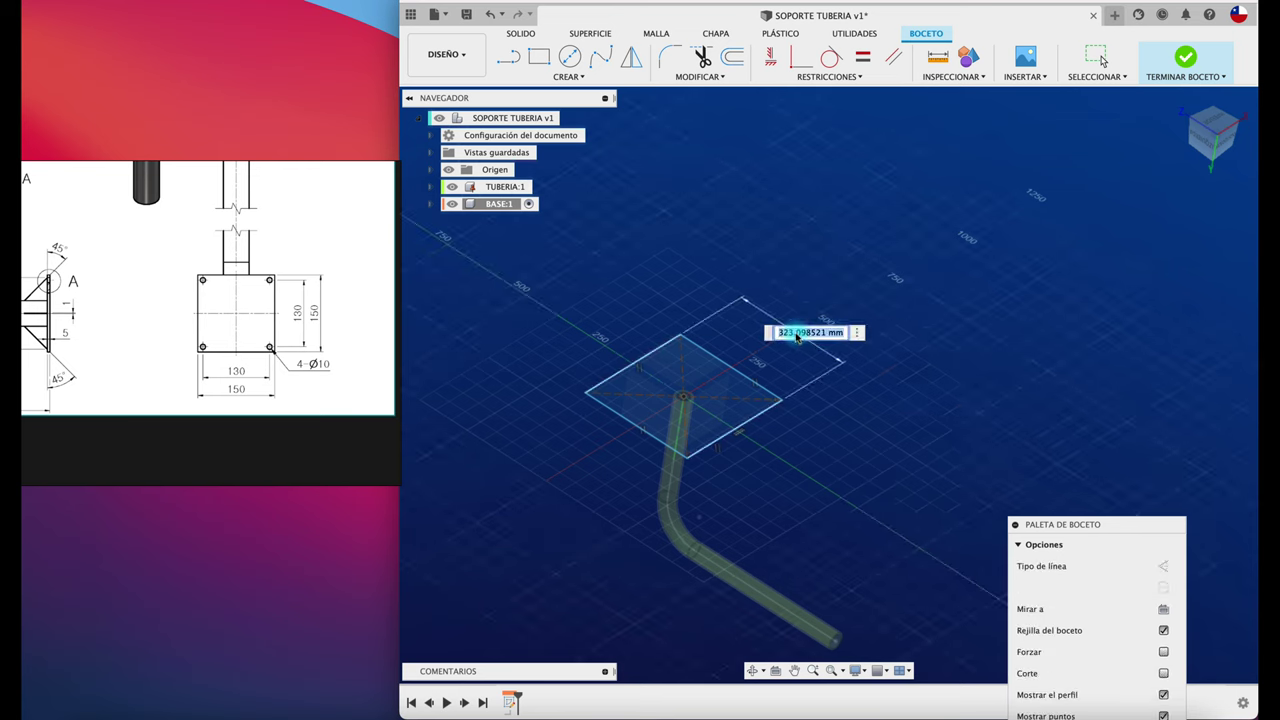
pyautogui.write('150')
pyautogui.press('Return')
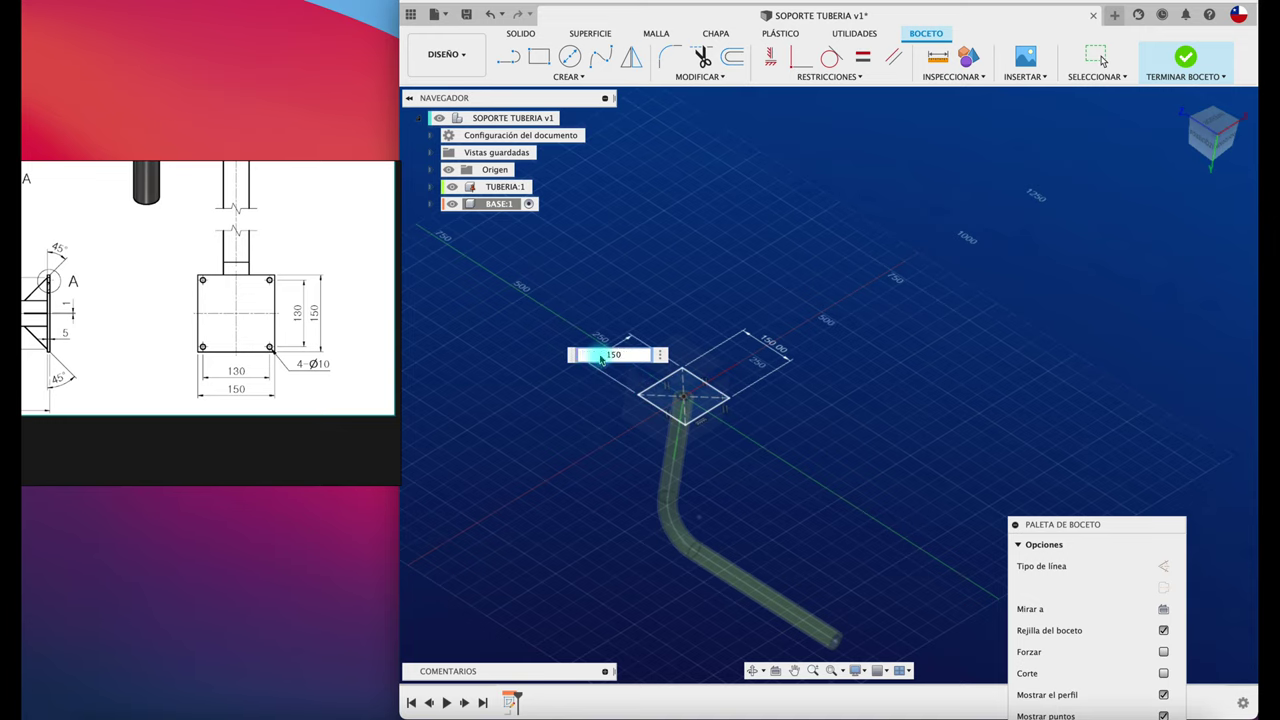
pyautogui.press('Return')
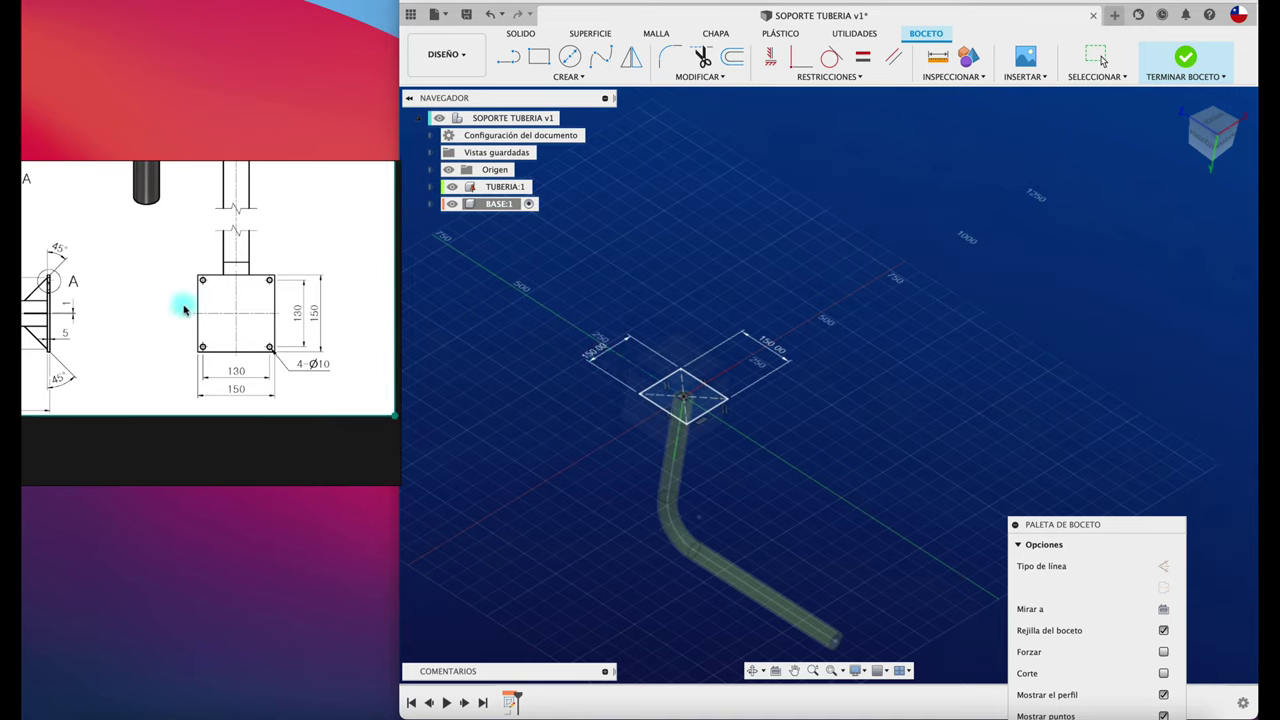
pyautogui.hscroll(-5, 206, 289)
pyautogui.scroll(5, 209, 357)
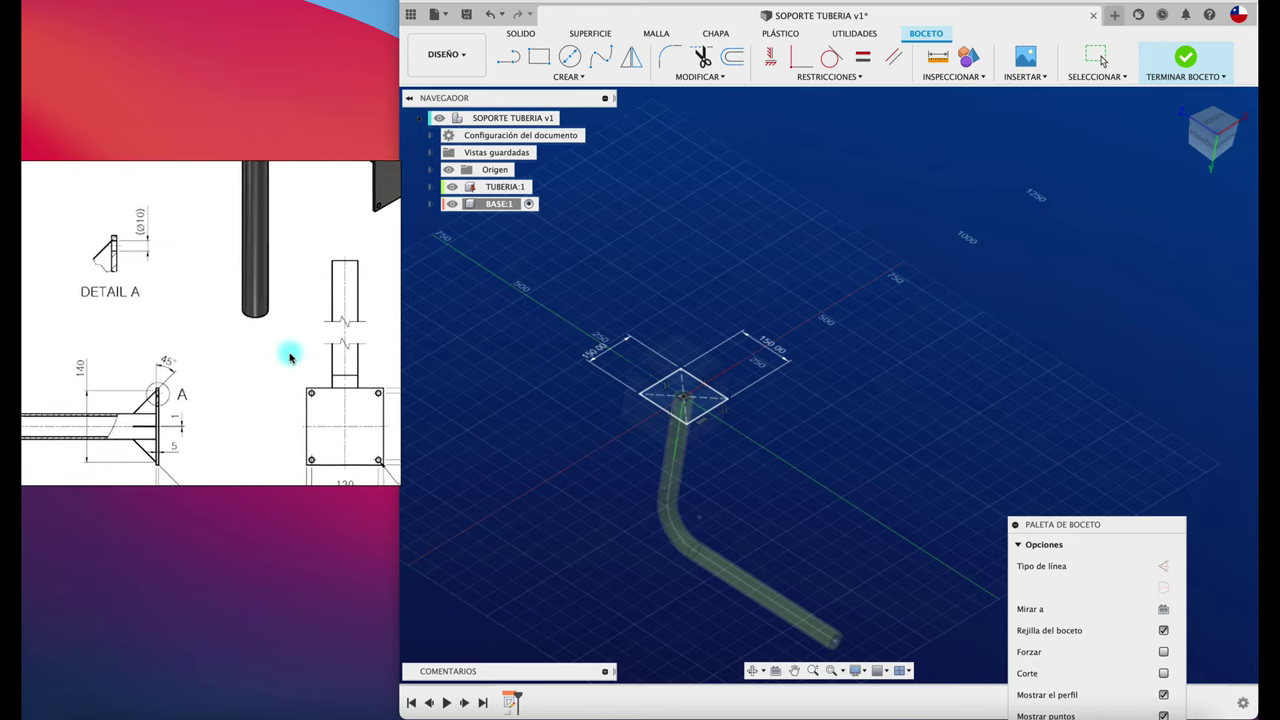
pyautogui.scroll(3, 291, 366)
pyautogui.hscroll(3, 291, 366)
pyautogui.scroll(-5, 206, 423)
pyautogui.scroll(-3, 243, 289)
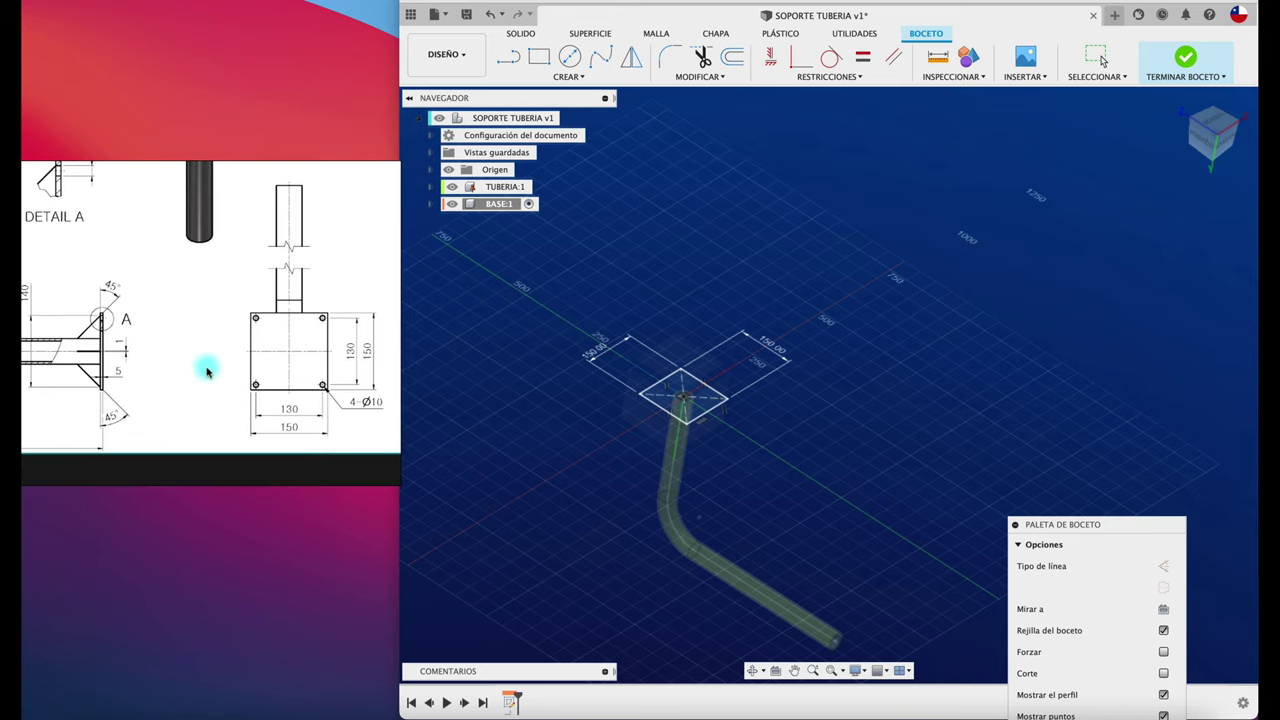
pyautogui.hscroll(-3, 250, 355)
pyautogui.scroll(-2, 297, 337)
pyautogui.hscroll(-3, 310, 350)
pyautogui.scroll(-2, 310, 350)
pyautogui.scroll(3, 293, 341)
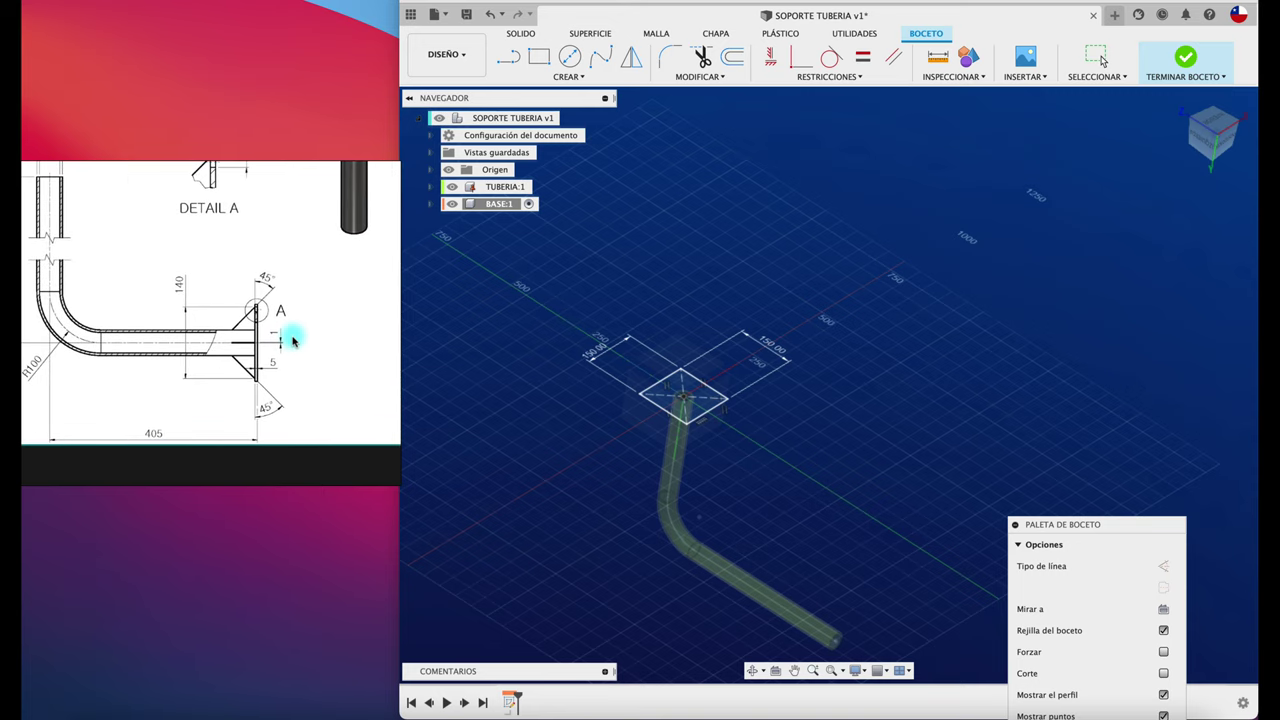
pyautogui.scroll(2, 293, 341)
pyautogui.scroll(2, 260, 375)
pyautogui.scroll(2, 260, 375)
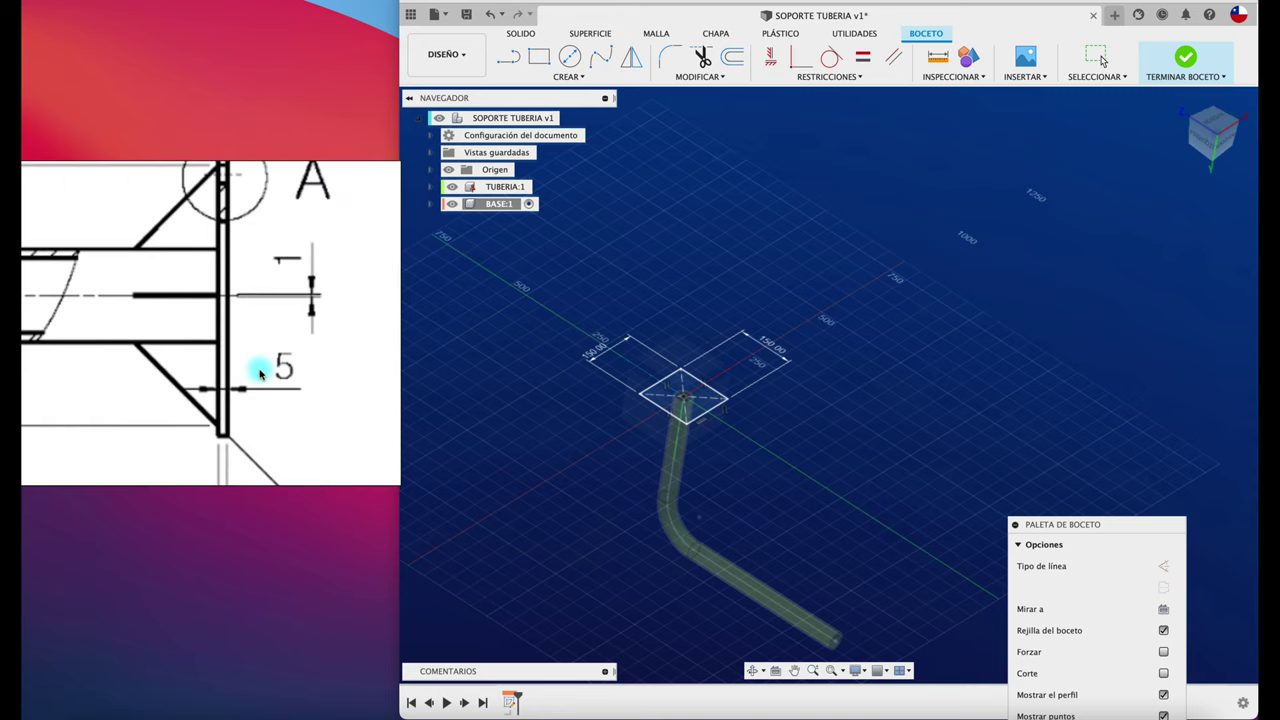
pyautogui.scroll(-1, 270, 385)
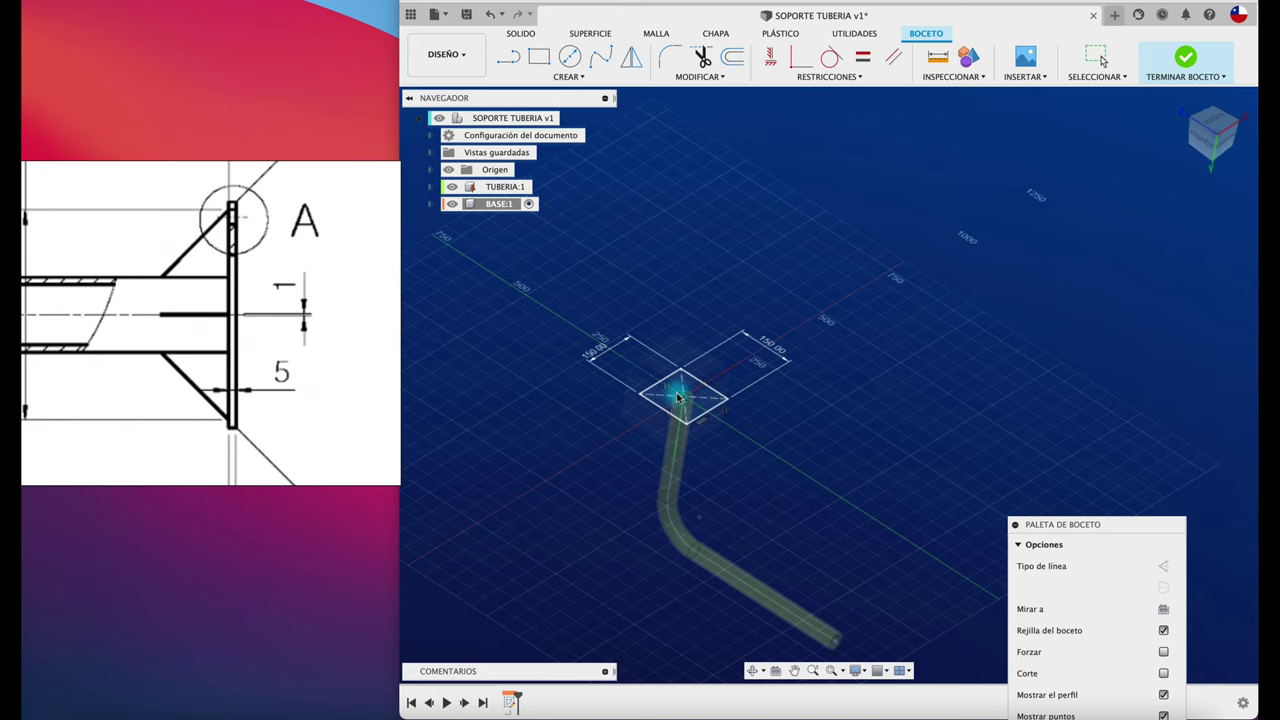
pyautogui.scroll(2, 674, 300)
pyautogui.scroll(1, 672, 330)
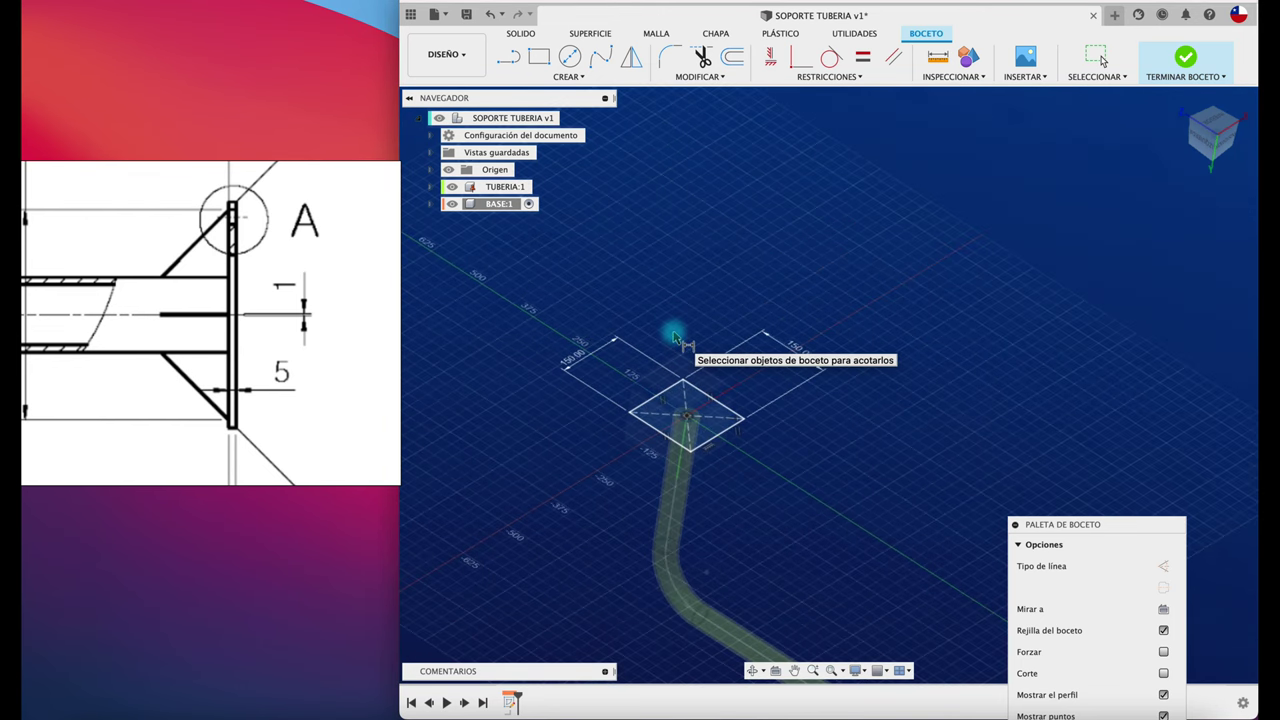
pyautogui.scroll(2, 674, 336)
pyautogui.scroll(2, 700, 280)
pyautogui.scroll(2, 716, 245)
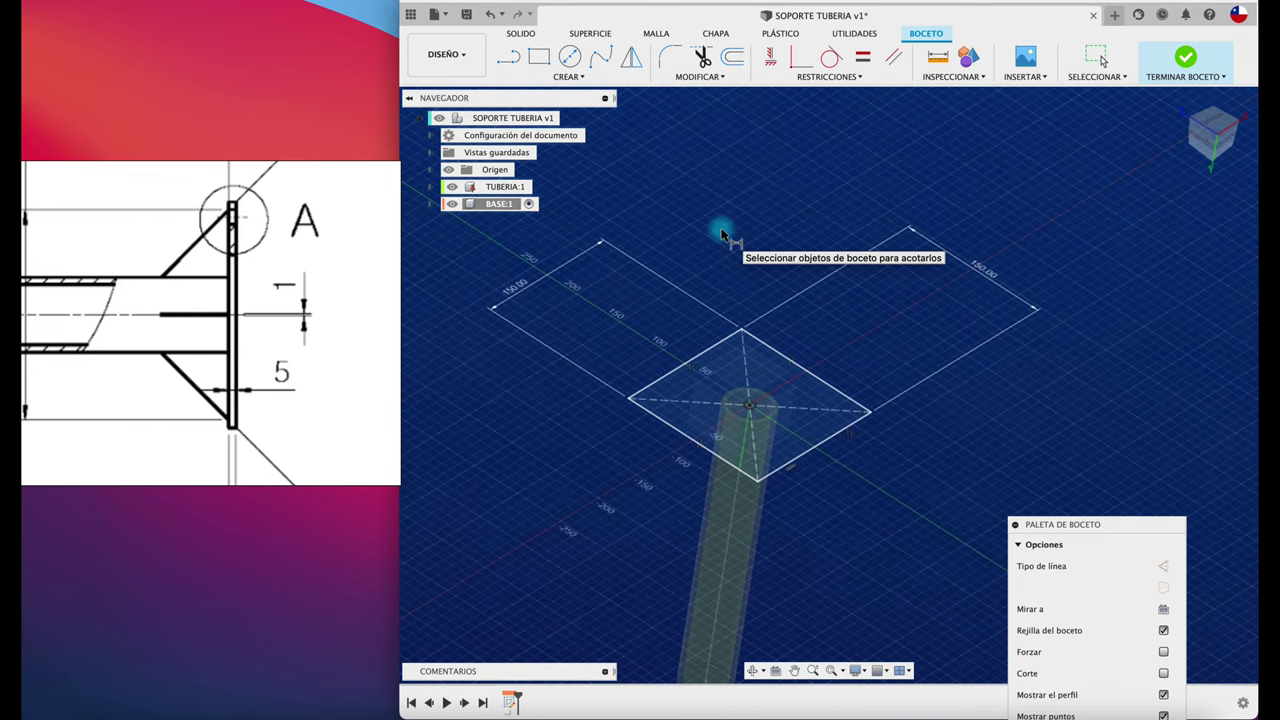
# Extrude the square, circle and inner profiles 10 mm to form the base plate.
pyautogui.press('e')
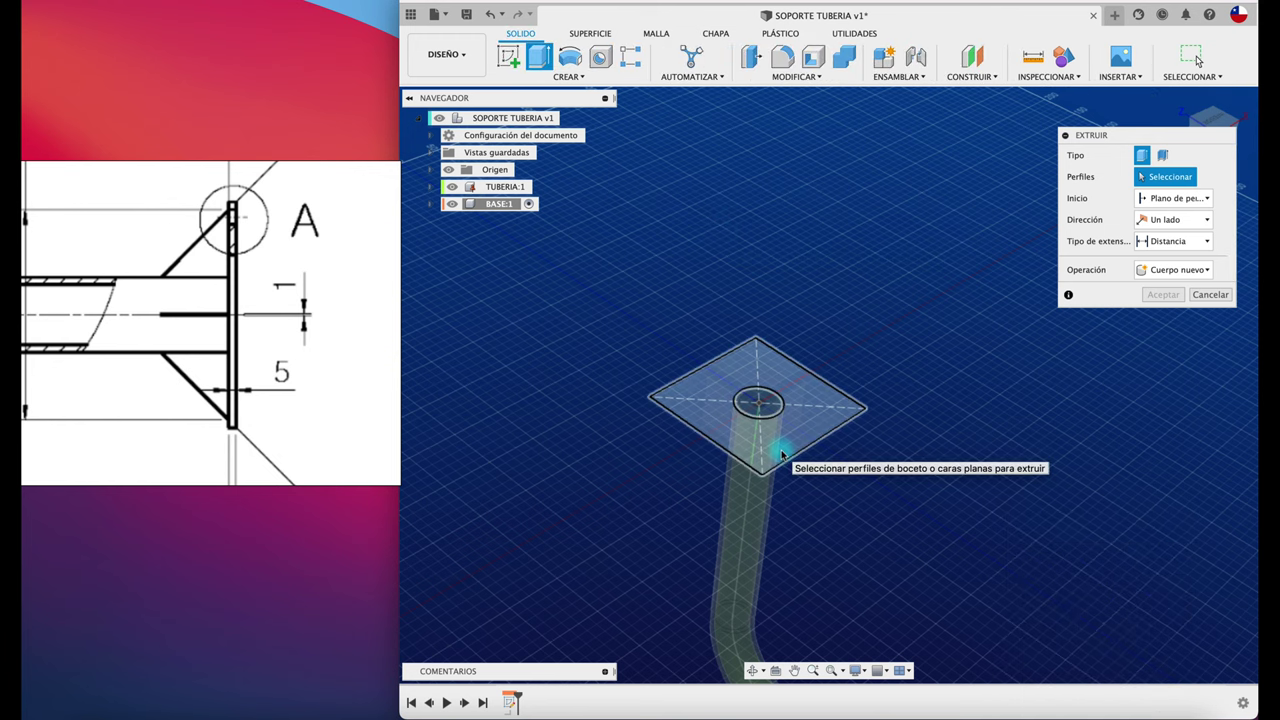
pyautogui.click(768, 440)
pyautogui.scroll(-3, 781, 413)
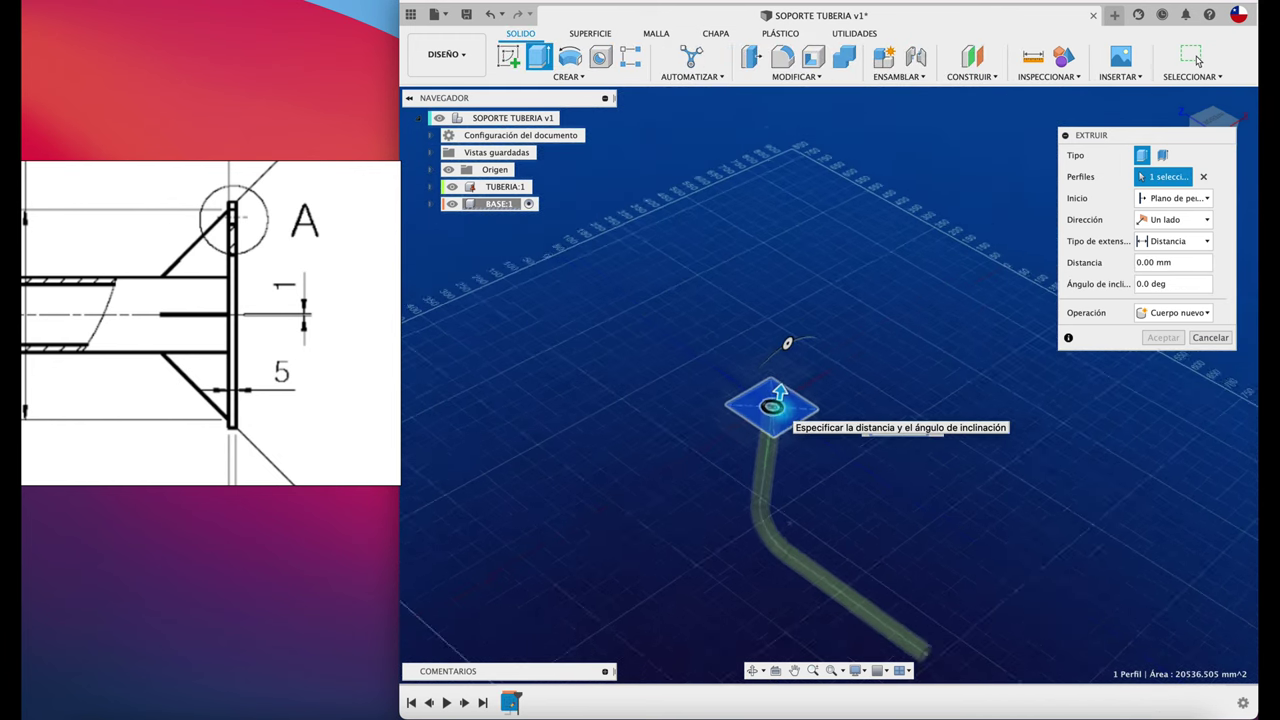
pyautogui.scroll(5, 780, 410)
pyautogui.click(776, 405)
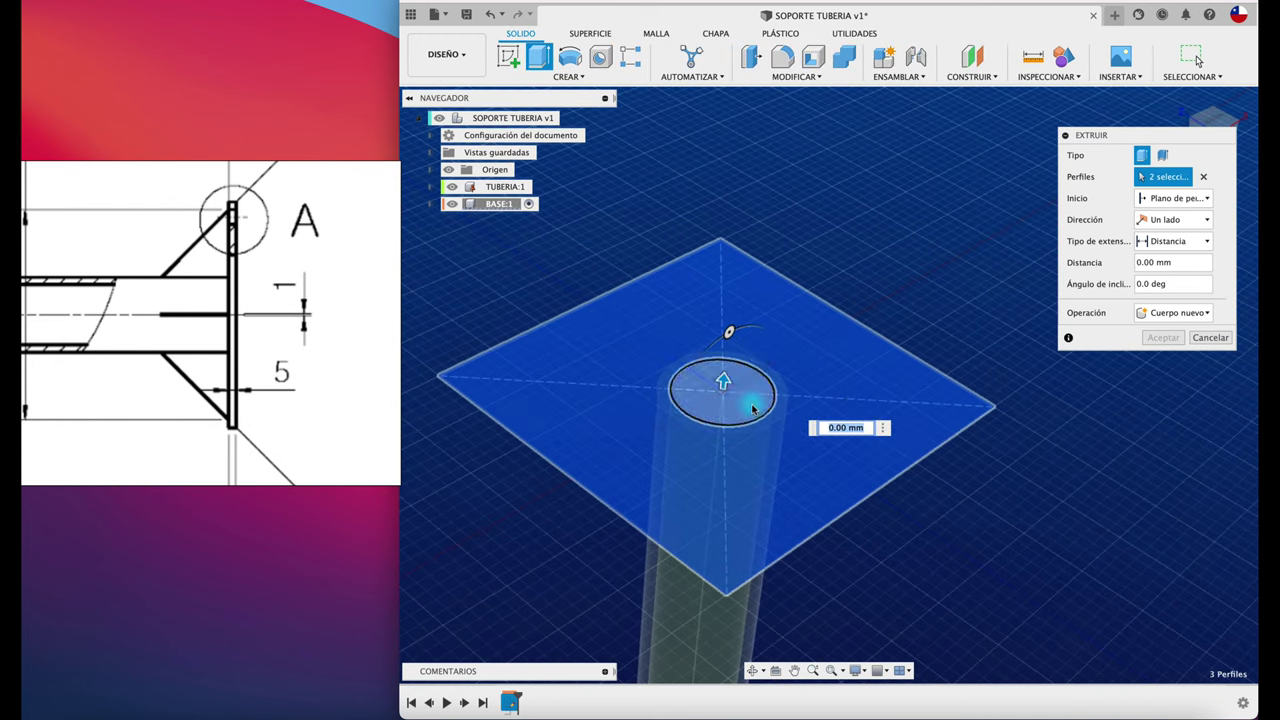
pyautogui.click(714, 391)
pyautogui.moveTo(722, 384); pyautogui.dragTo(725, 360)
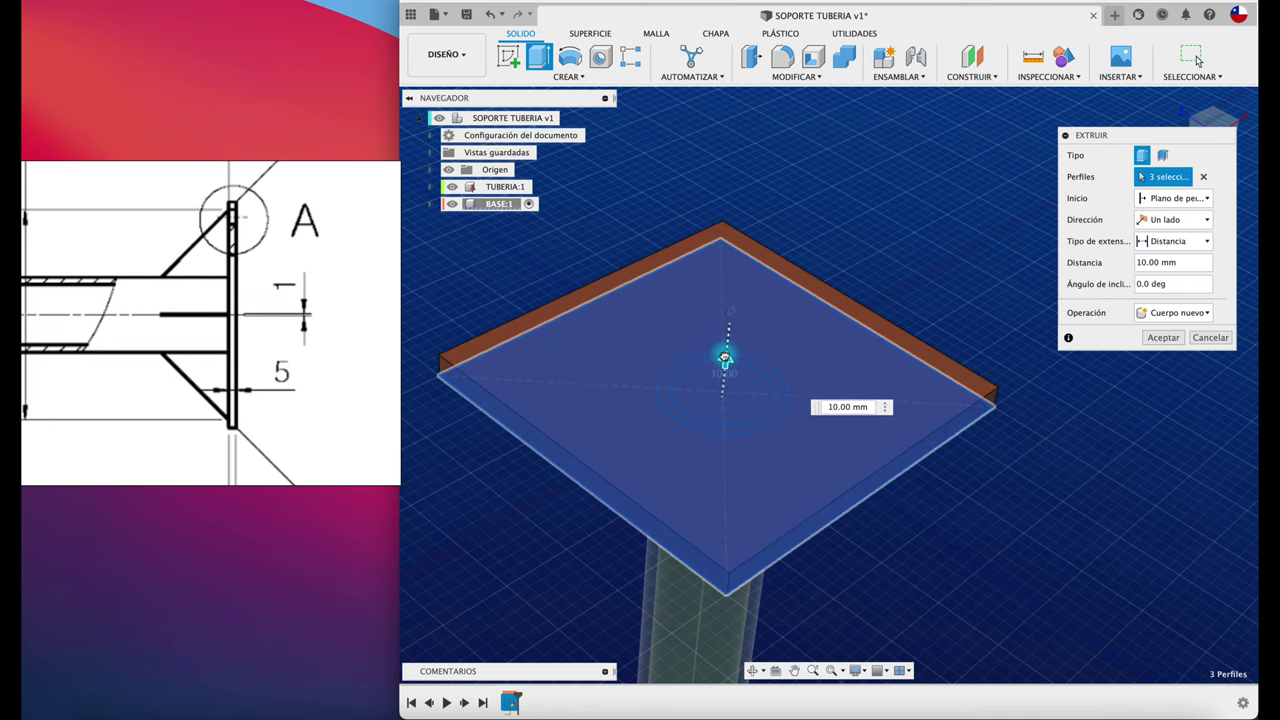
pyautogui.press('Return')
pyautogui.moveTo(723, 357)
pyautogui.keyDown('shift'); pyautogui.mouseDown(button='middle')
pyautogui.moveTo(871, 330)
pyautogui.moveTo(599, 199)
pyautogui.mouseUp(button='middle'); pyautogui.keyUp('shift')
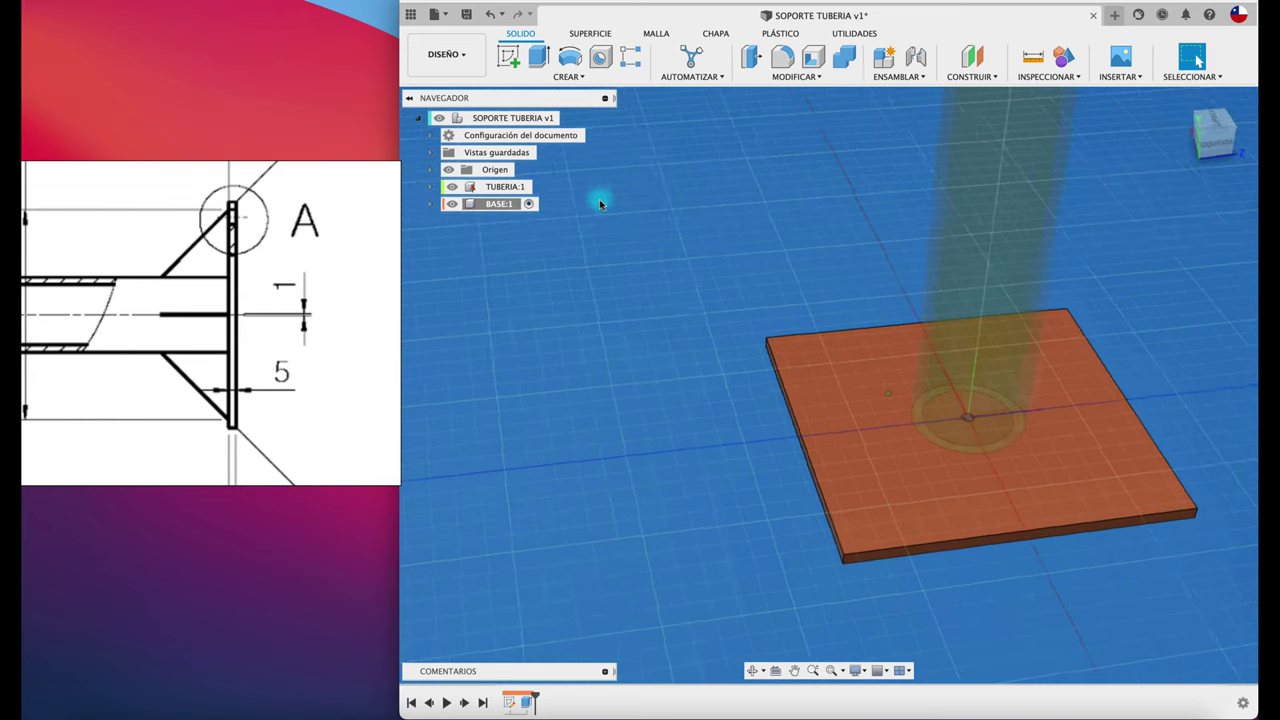
# Activate the SOPORTE TUBERIA assembly and test-move the base plate, then undo the move.
pyautogui.click(567, 118)
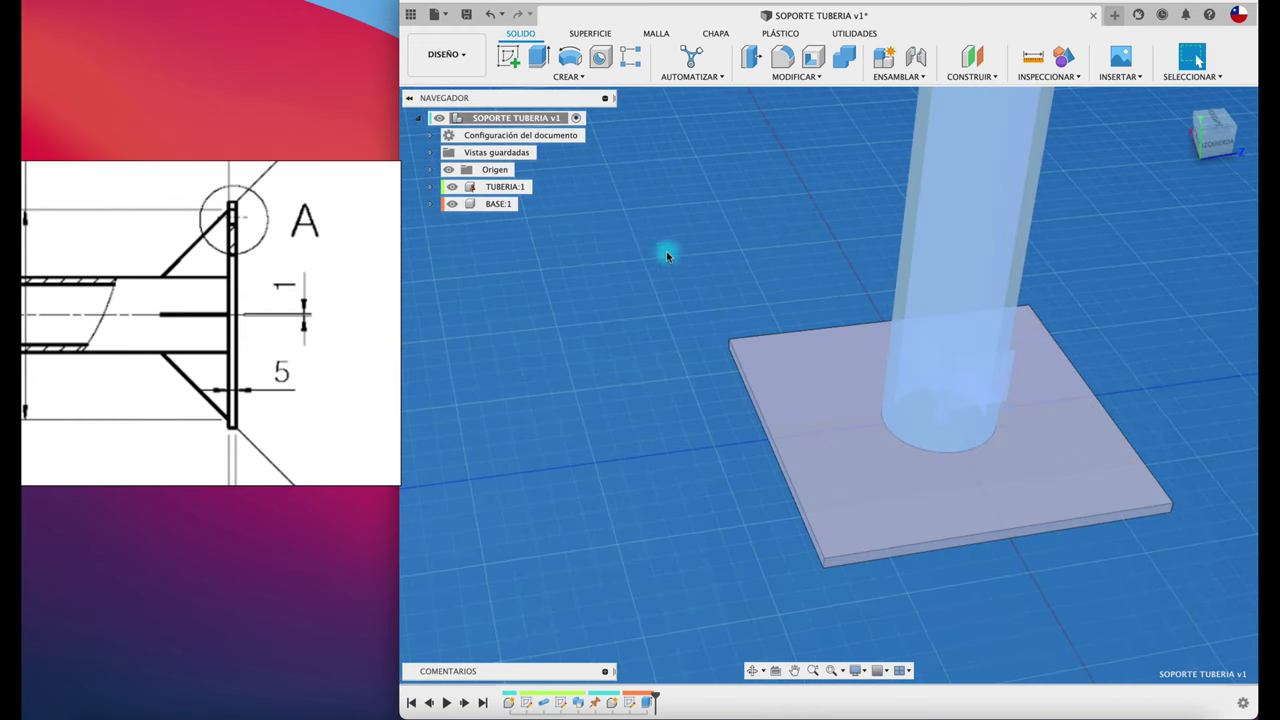
pyautogui.scroll(-2, 684, 268)
pyautogui.moveTo(714, 434); pyautogui.dragTo(570, 492)
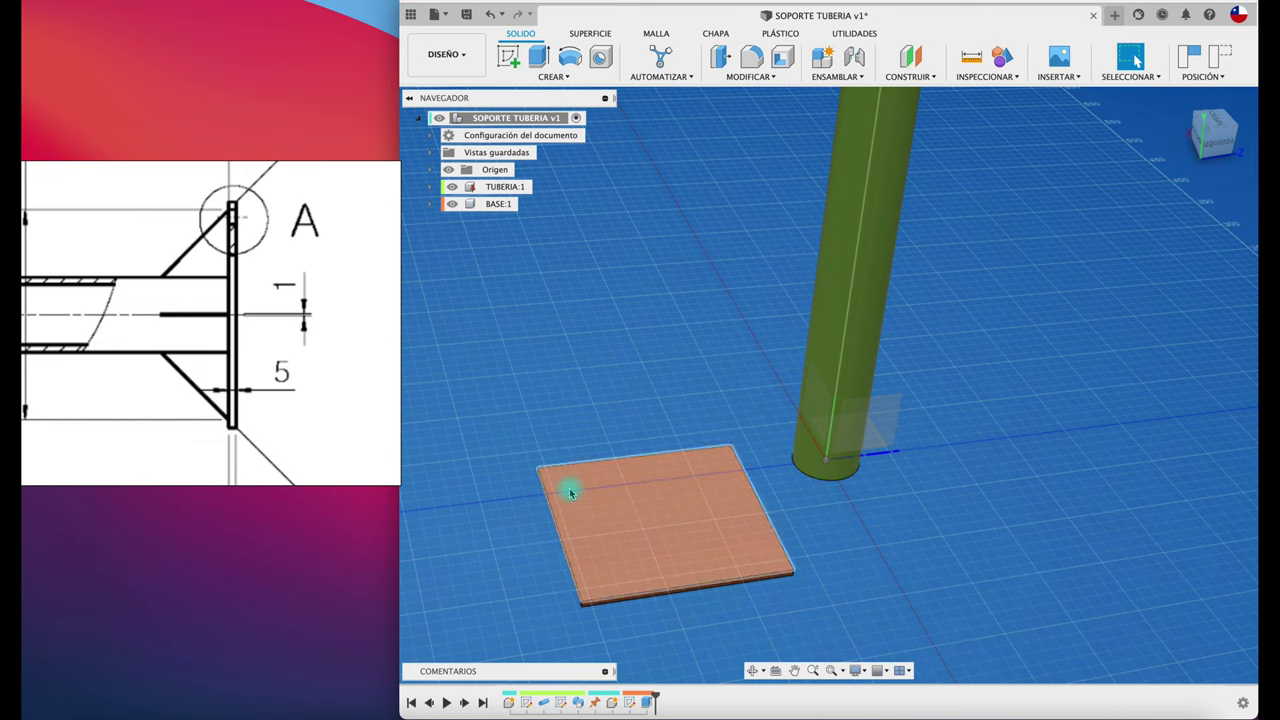
pyautogui.hotkey('ctrl', 'z')
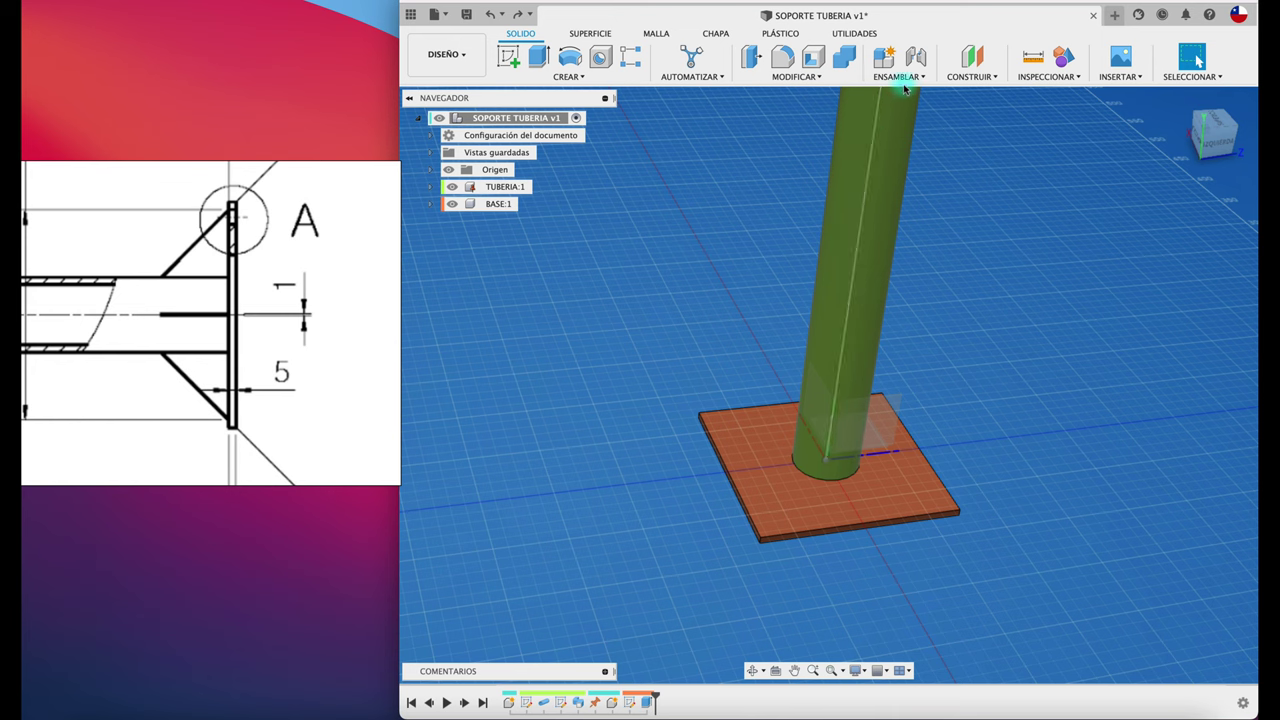
# Create a rigid as-built joint between TUBERIA:1 and BASE:1, previewing it first.
pyautogui.click(900, 77)
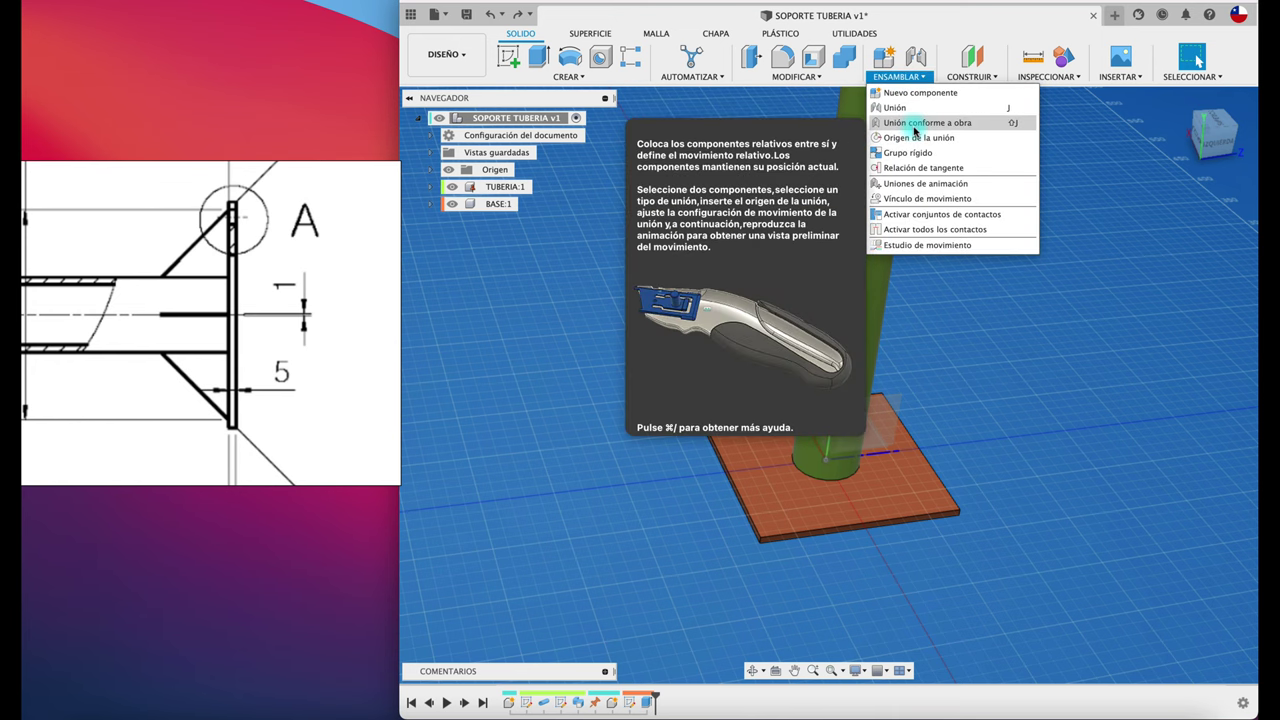
pyautogui.click(915, 122)
pyautogui.click(877, 296)
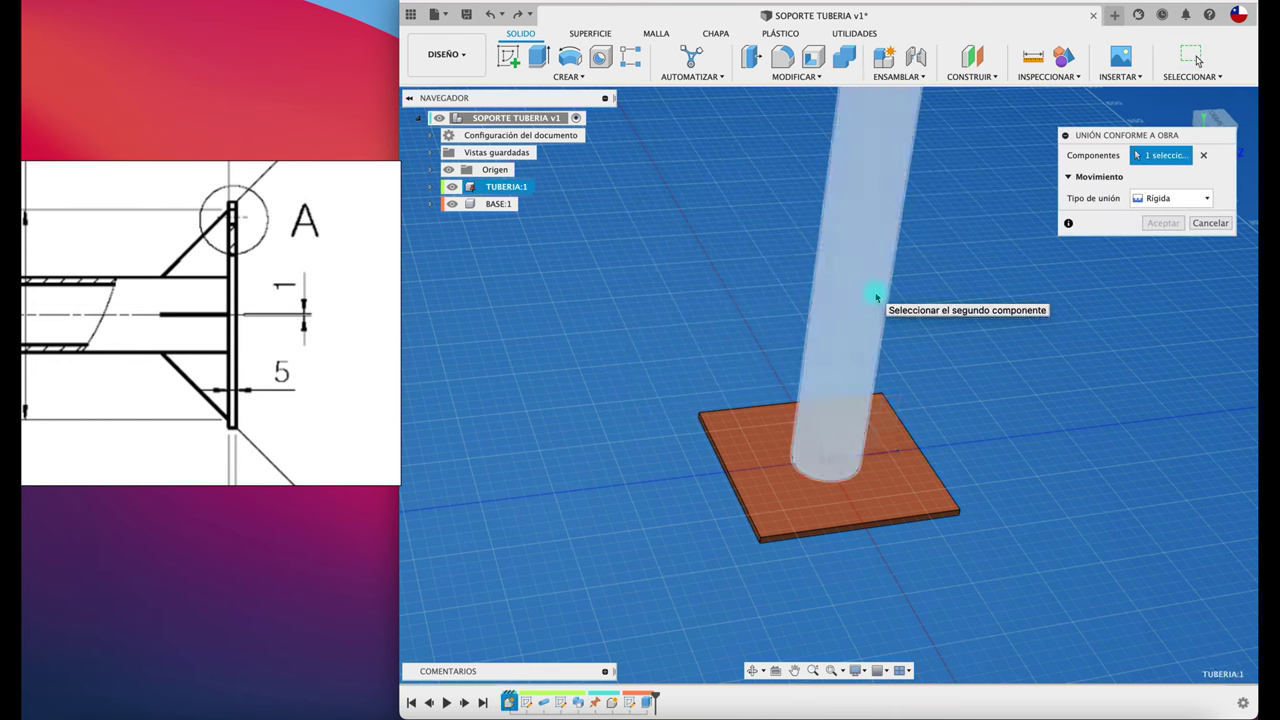
pyautogui.click(921, 503)
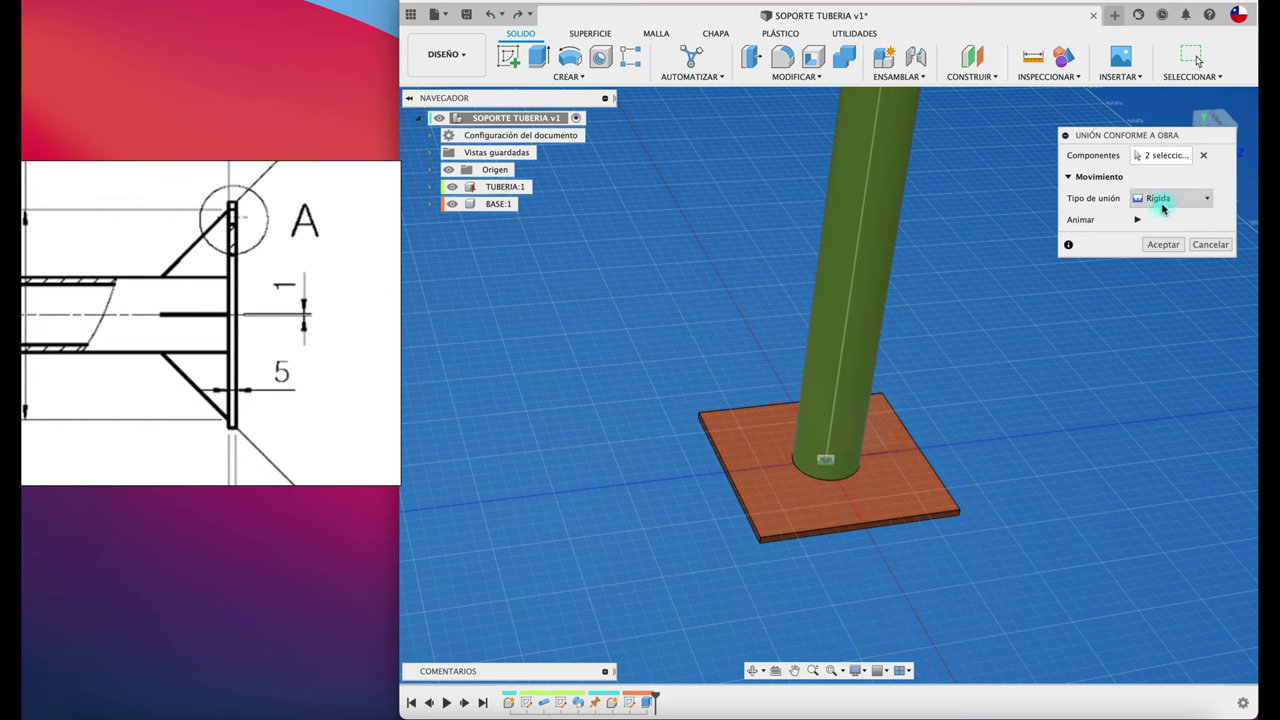
pyautogui.click(1135, 220)
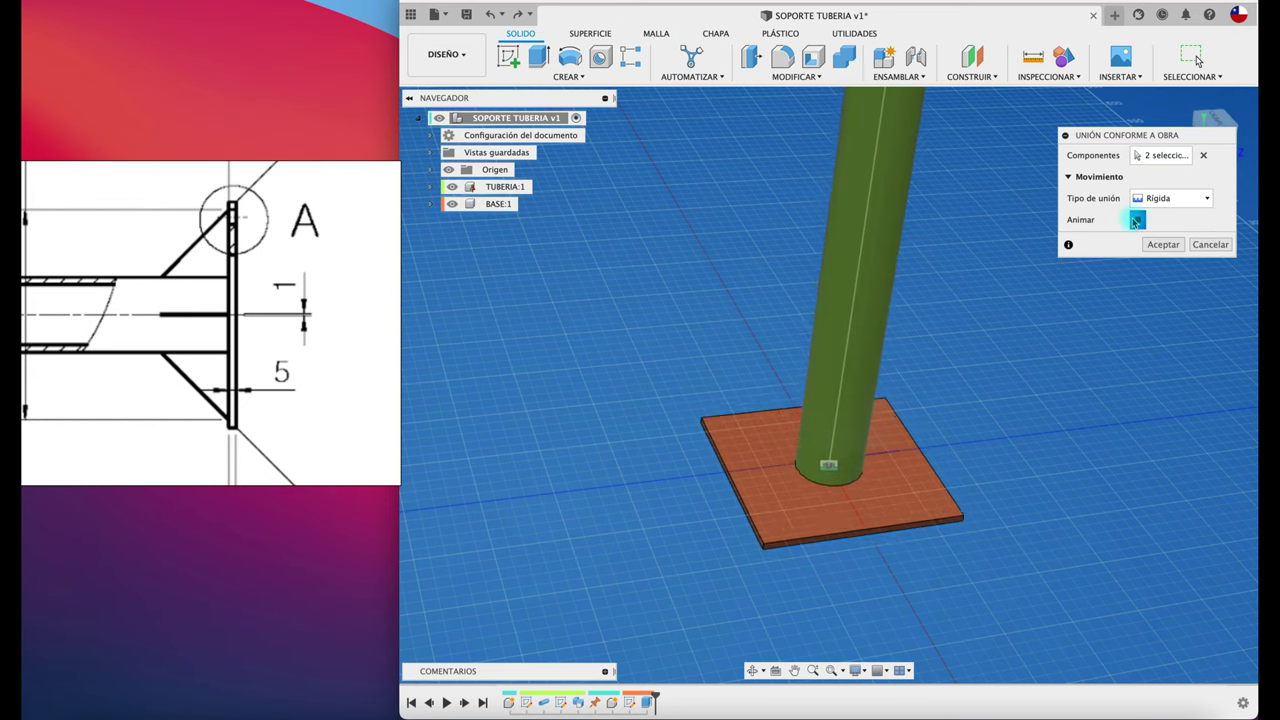
pyautogui.click(1158, 247)
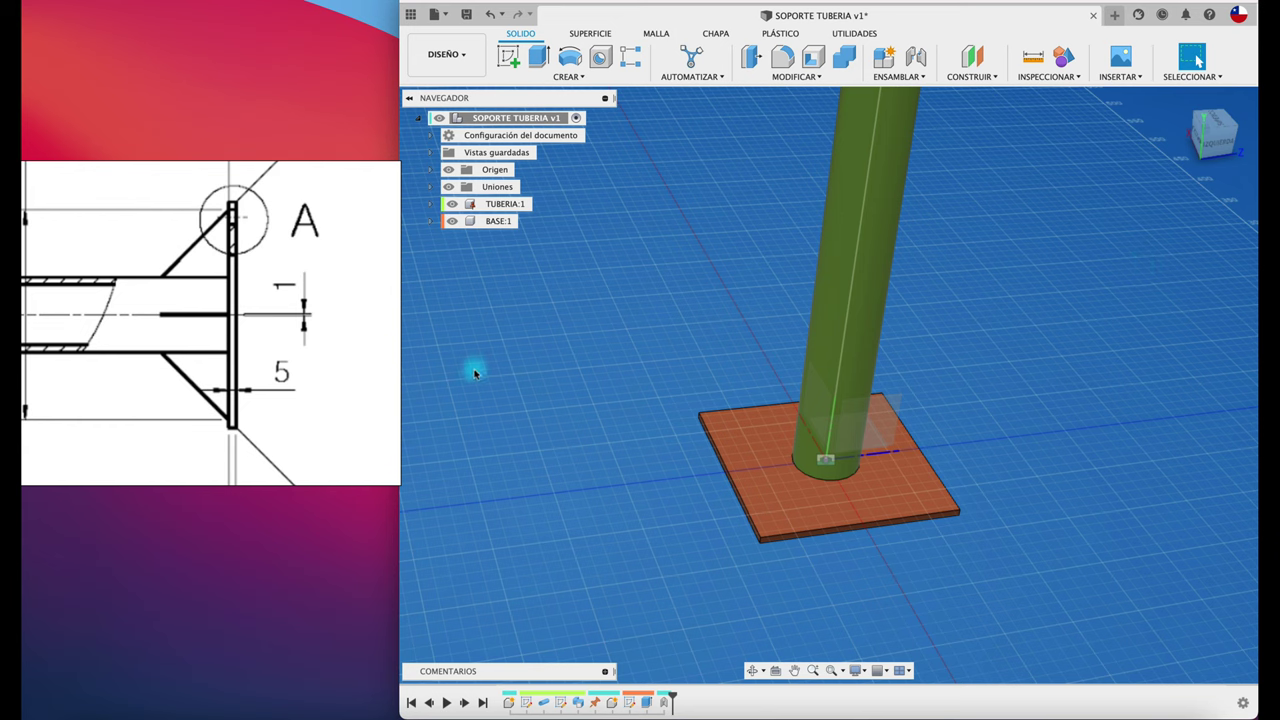
# Zoom the reference drawing to the base-plate detail and activate the BASE:1 component.
pyautogui.scroll(1, 310, 368)
pyautogui.scroll(-2, 296, 350)
pyautogui.scroll(-3, 297, 352)
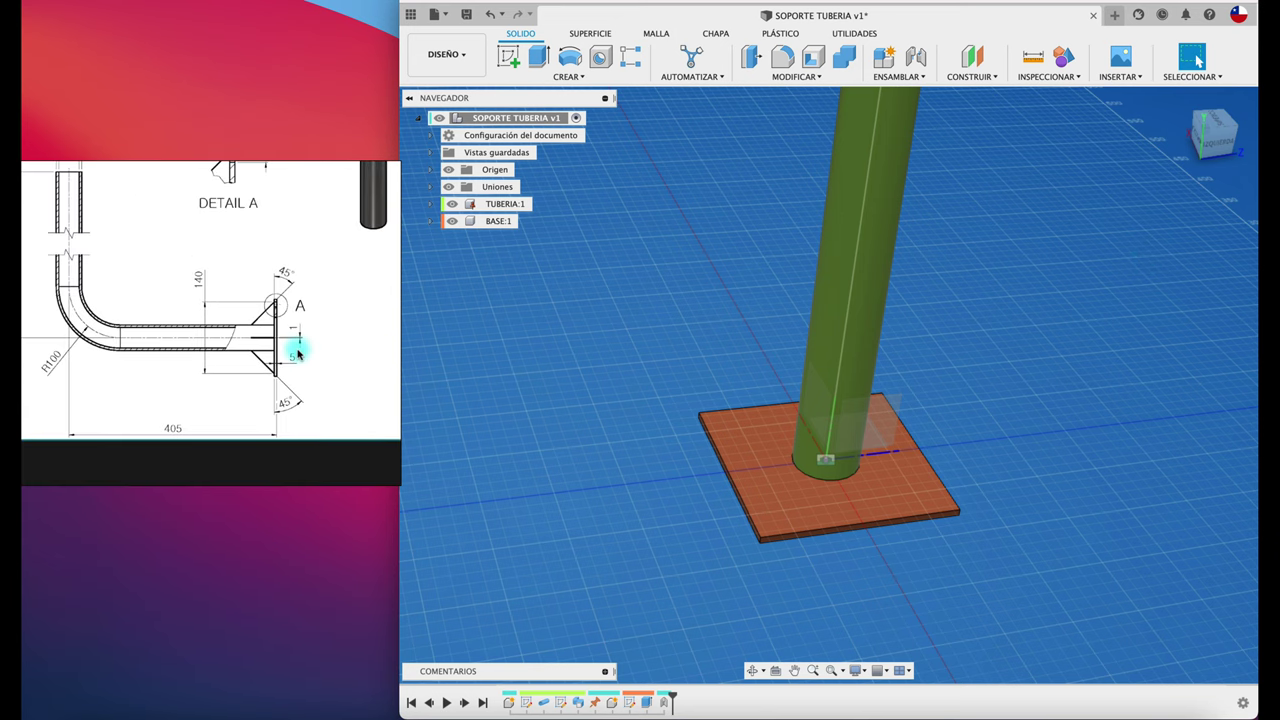
pyautogui.scroll(-3, 297, 352)
pyautogui.moveTo(309, 323); pyautogui.dragTo(203, 346)
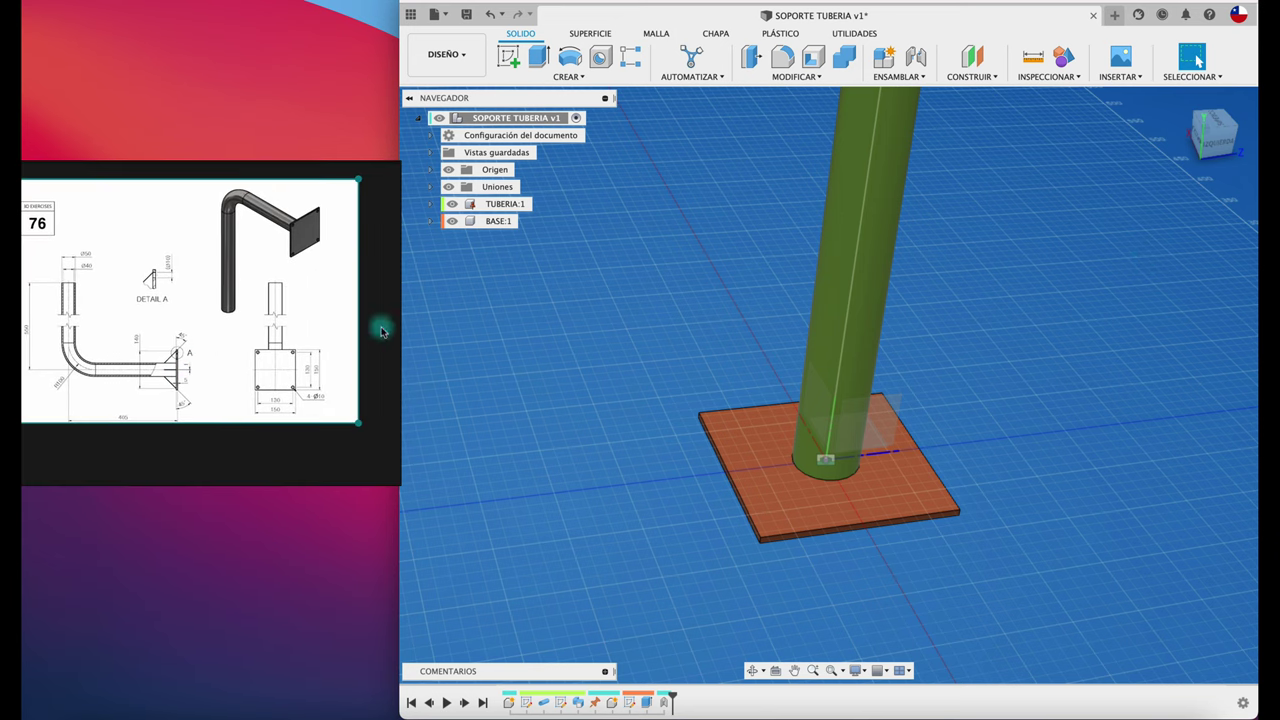
pyautogui.scroll(3, 312, 369)
pyautogui.scroll(3, 318, 397)
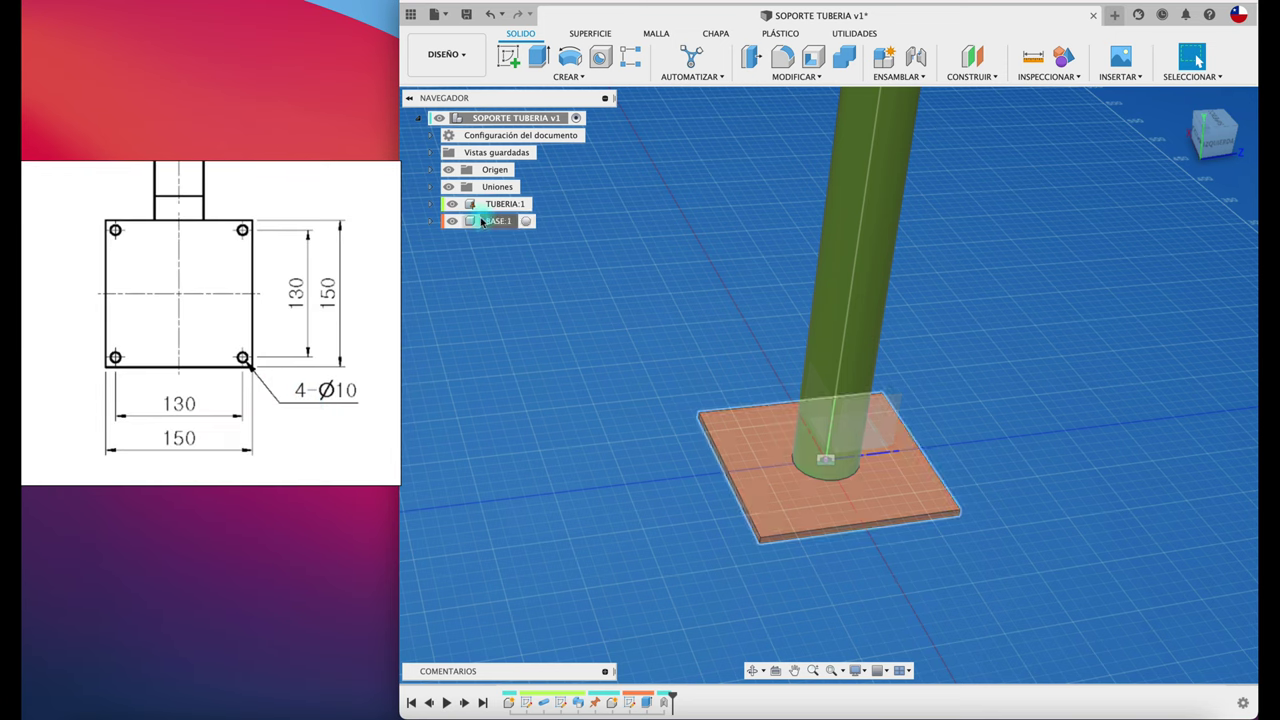
pyautogui.click(500, 221)
# Start a new sketch on the base plate's face.
pyautogui.click(601, 312)
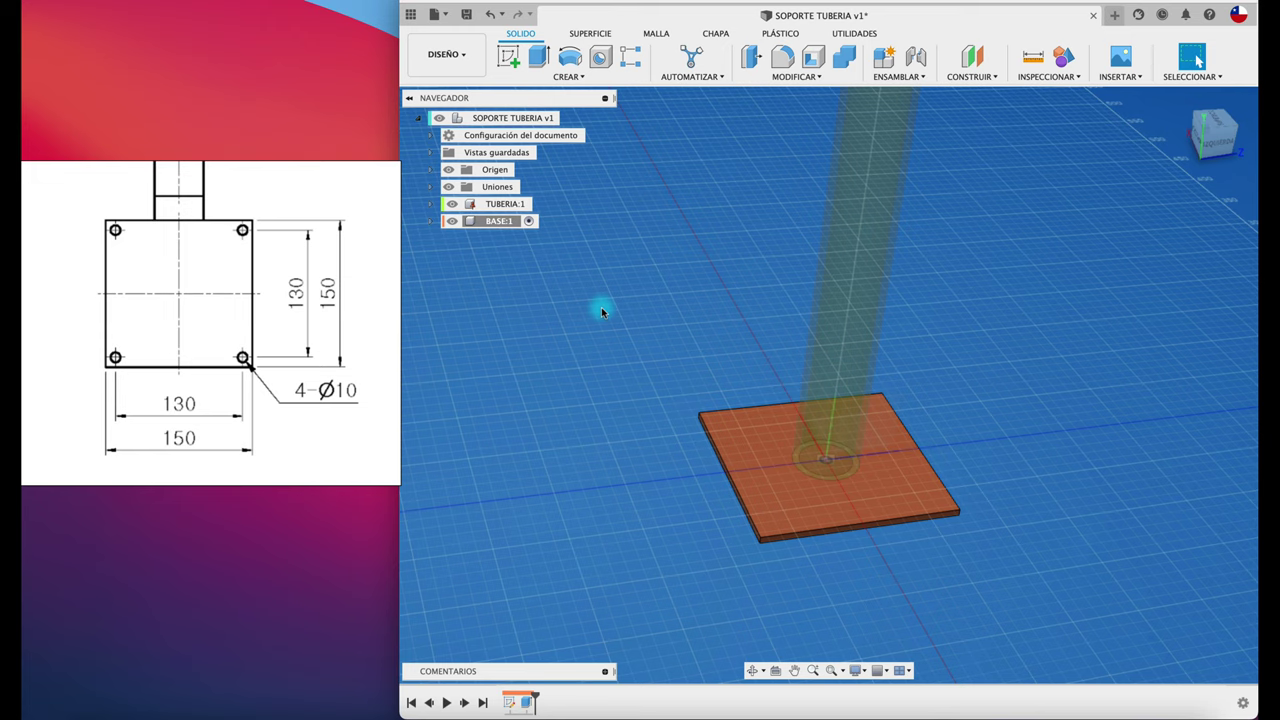
pyautogui.click(508, 56)
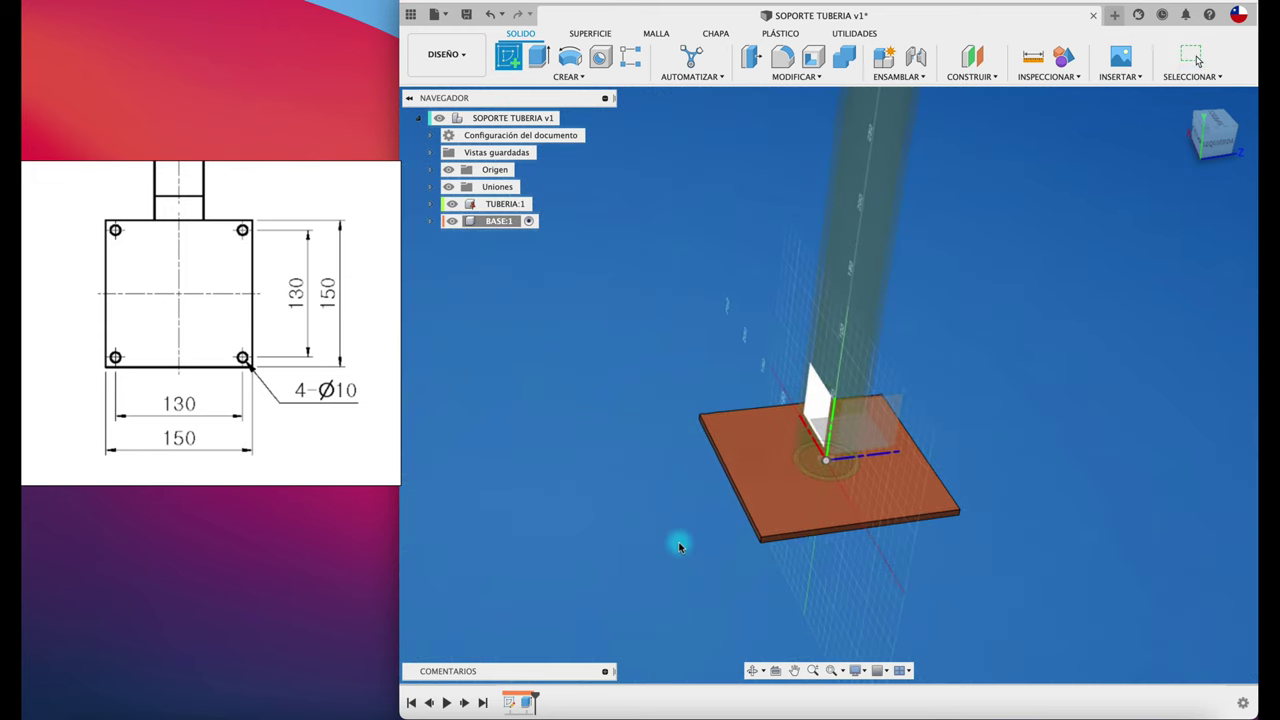
pyautogui.keyDown('shift'); pyautogui.moveTo(680, 540); pyautogui.dragTo(755, 317, button='middle'); pyautogui.keyUp('shift')
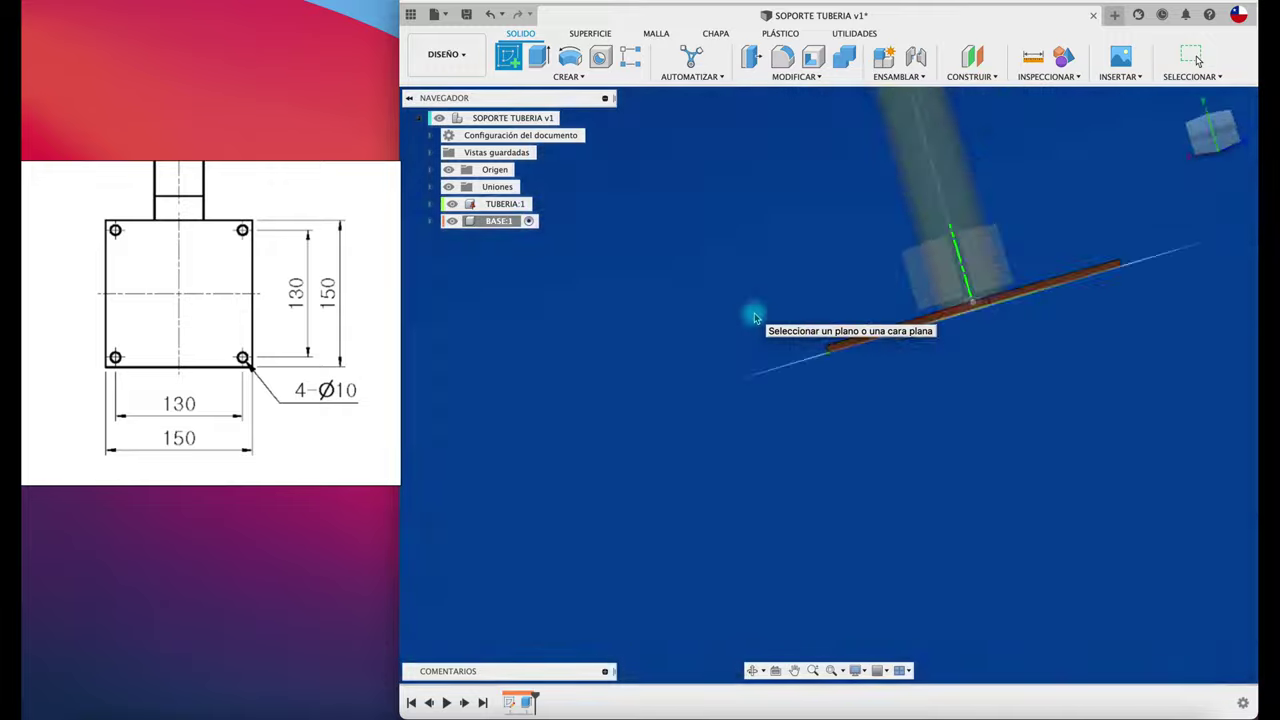
pyautogui.keyDown('shift'); pyautogui.moveTo(752, 314); pyautogui.dragTo(923, 363, button='middle'); pyautogui.keyUp('shift')
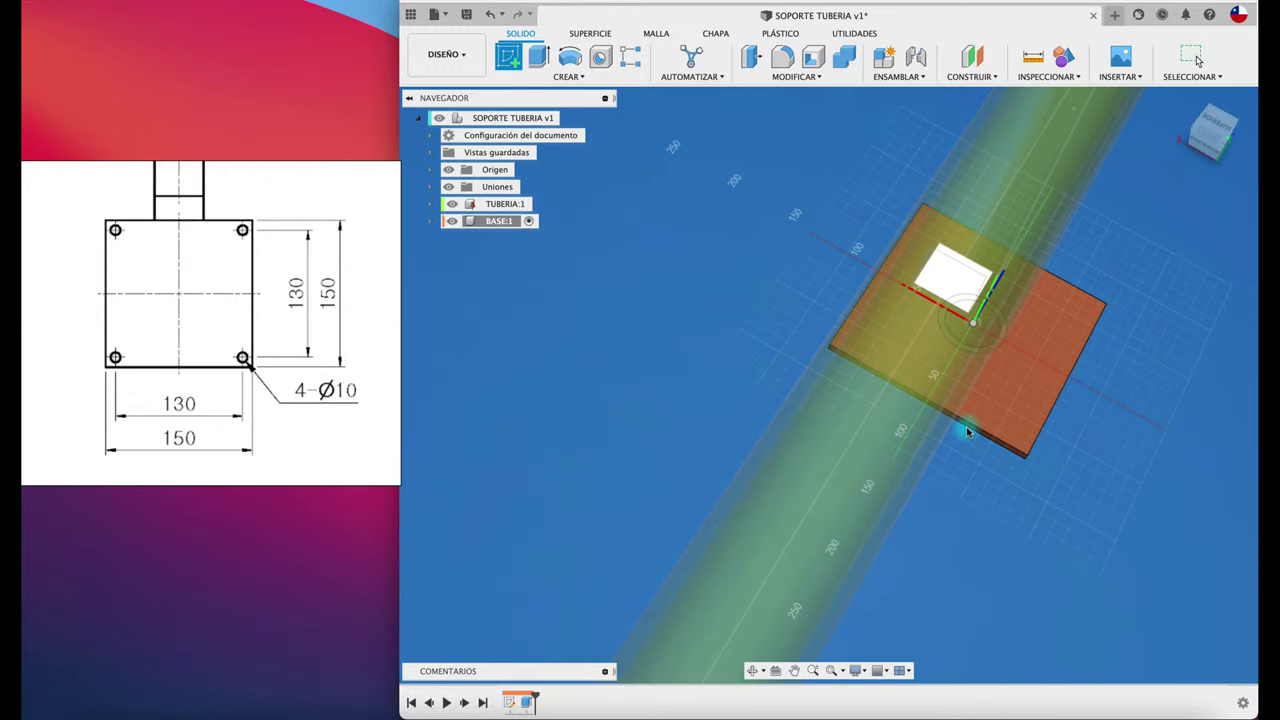
pyautogui.moveTo(986, 416)
pyautogui.keyDown('shift'); pyautogui.mouseDown(button='middle')
pyautogui.moveTo(946, 434)
pyautogui.moveTo(872, 383)
pyautogui.moveTo(898, 256)
pyautogui.mouseUp(button='middle'); pyautogui.keyUp('shift')
pyautogui.click(930, 278)
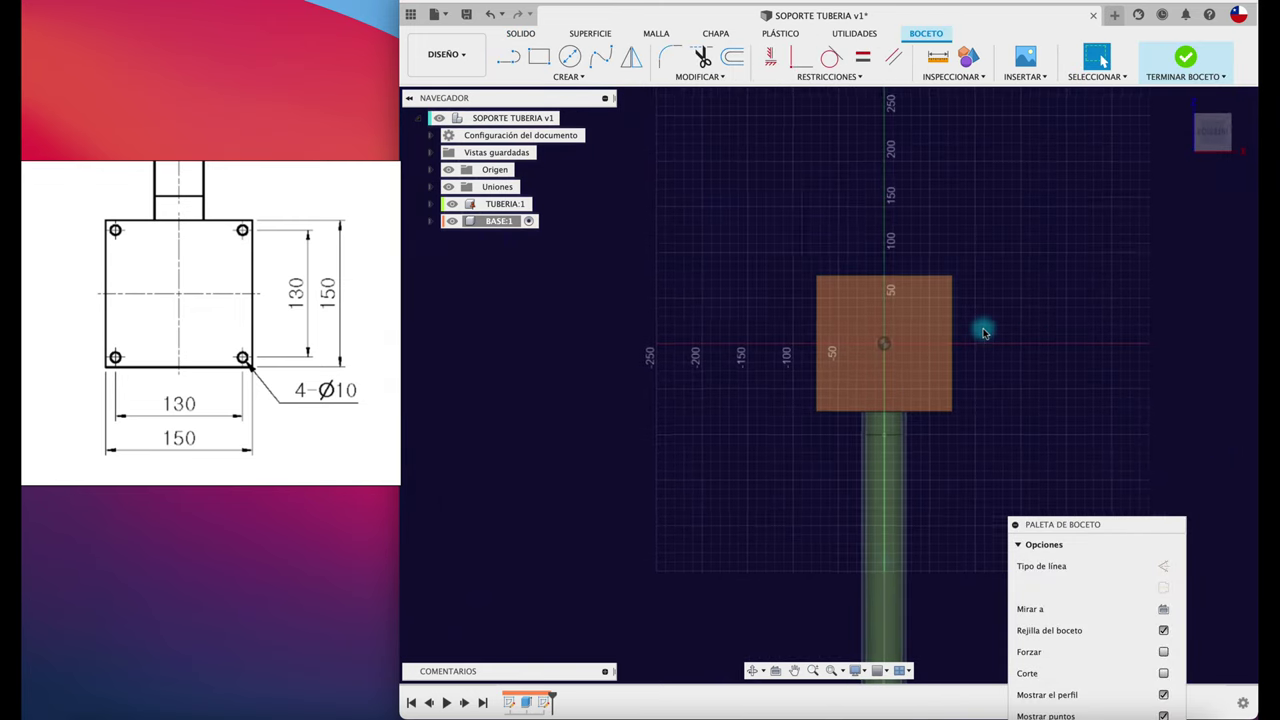
pyautogui.scroll(3, 981, 328)
pyautogui.scroll(1, 981, 326)
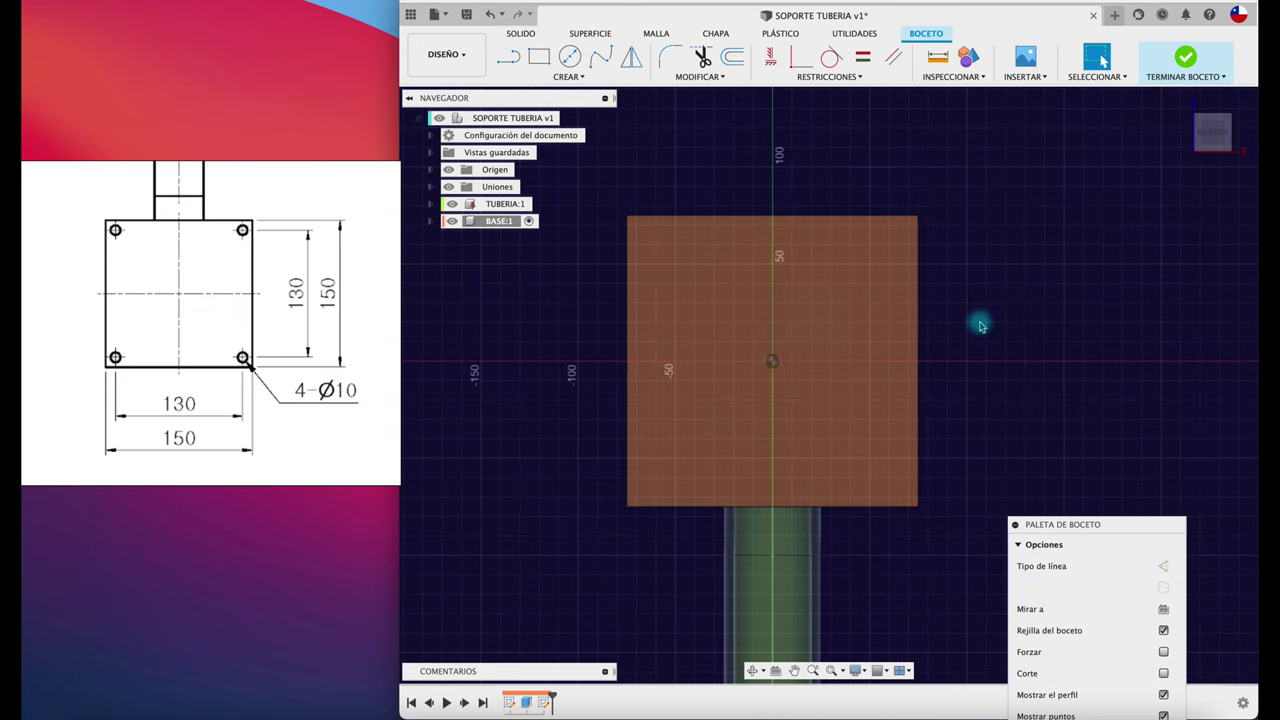
pyautogui.scroll(1, 981, 326)
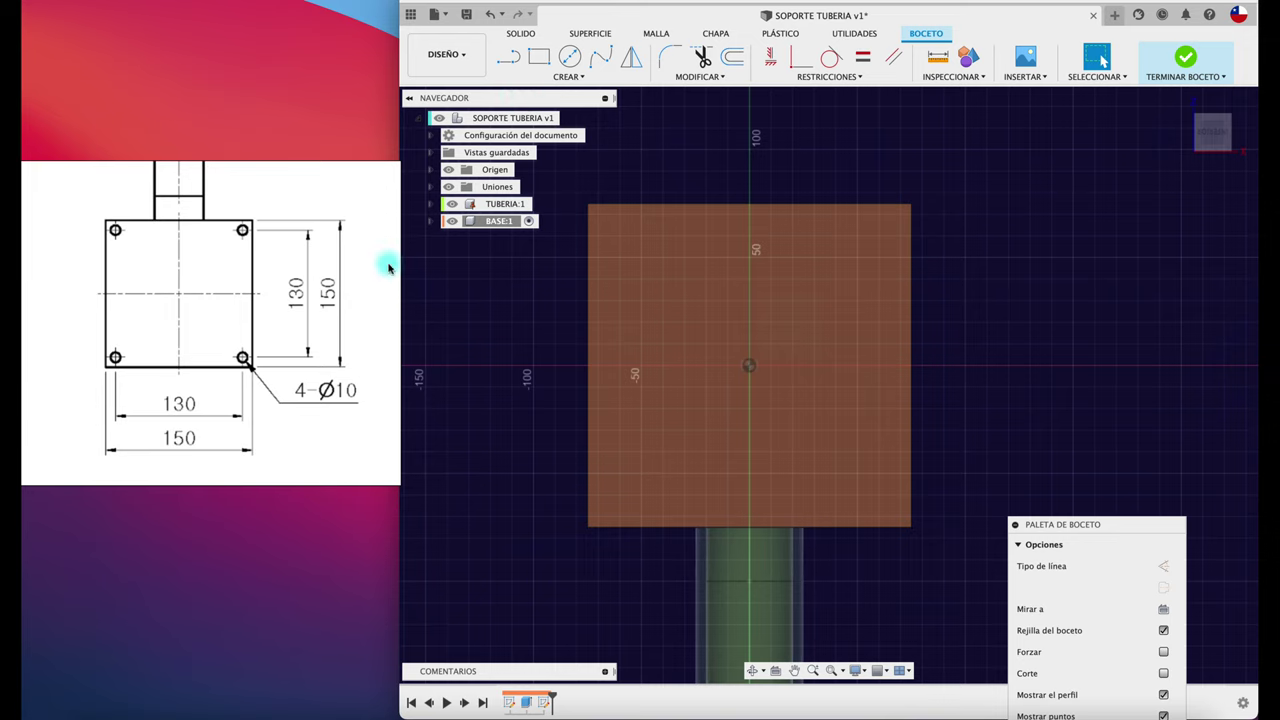
# Draw a Ø10 mm circle near the plate's top-left corner.
pyautogui.click(569, 57)
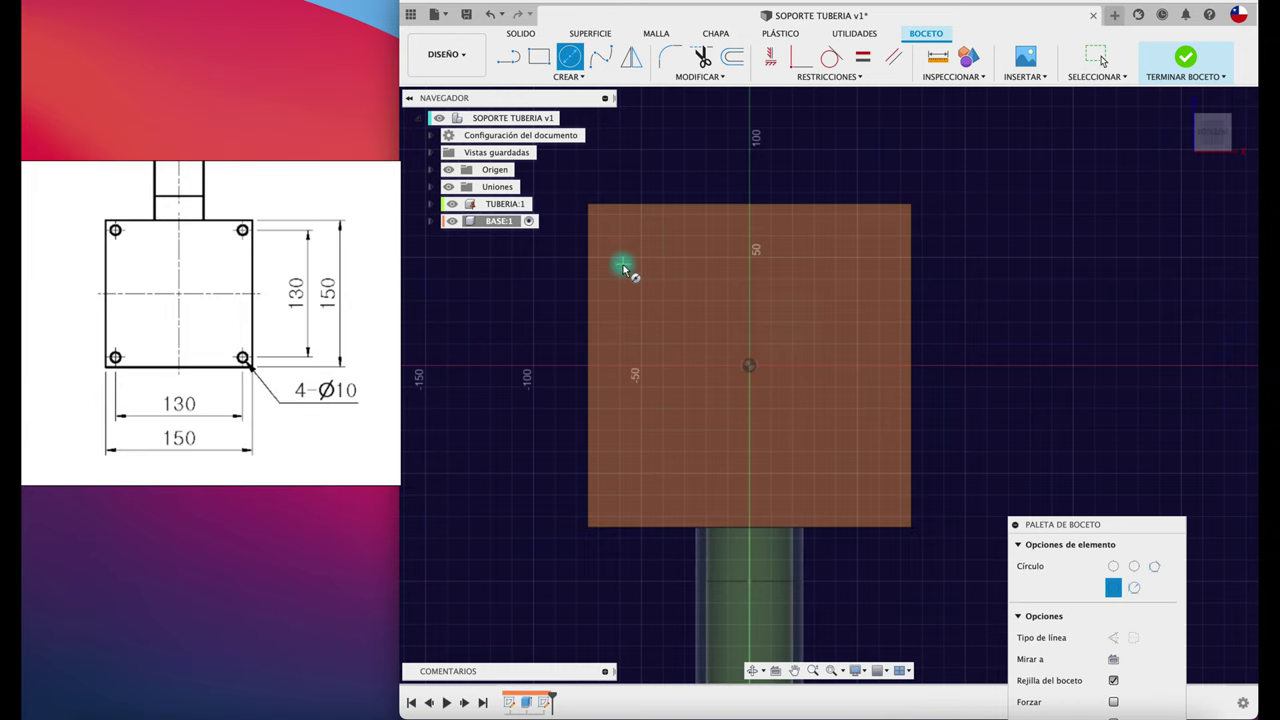
pyautogui.click(630, 238)
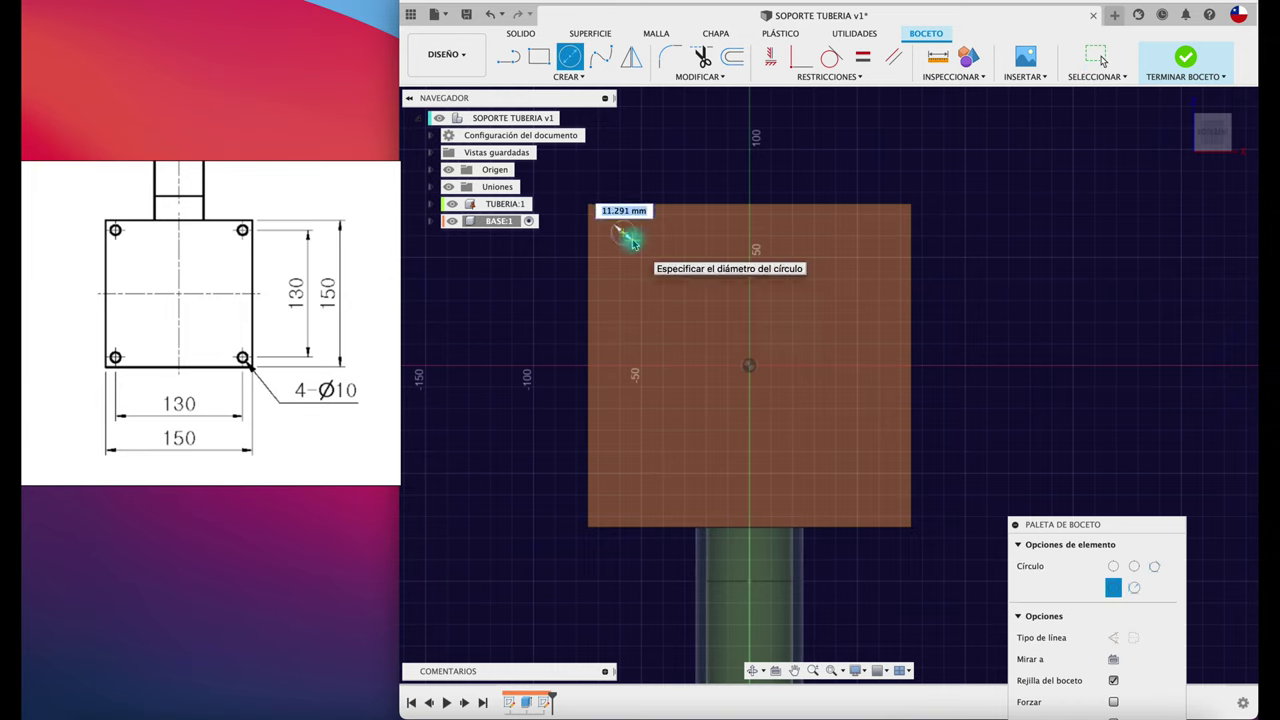
pyautogui.press('Return')
pyautogui.press('Escape')
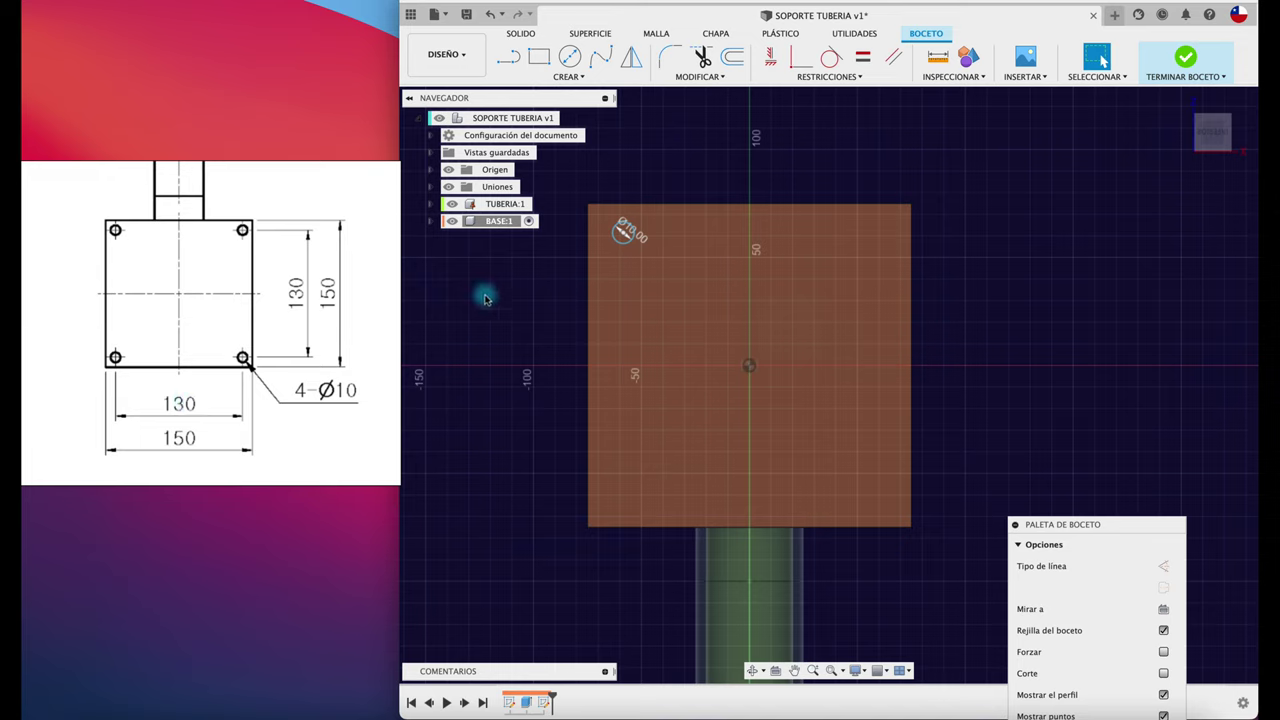
# Begin a line at the plate's top-left corner, then cancel it.
pyautogui.scroll(-2, 569, 240)
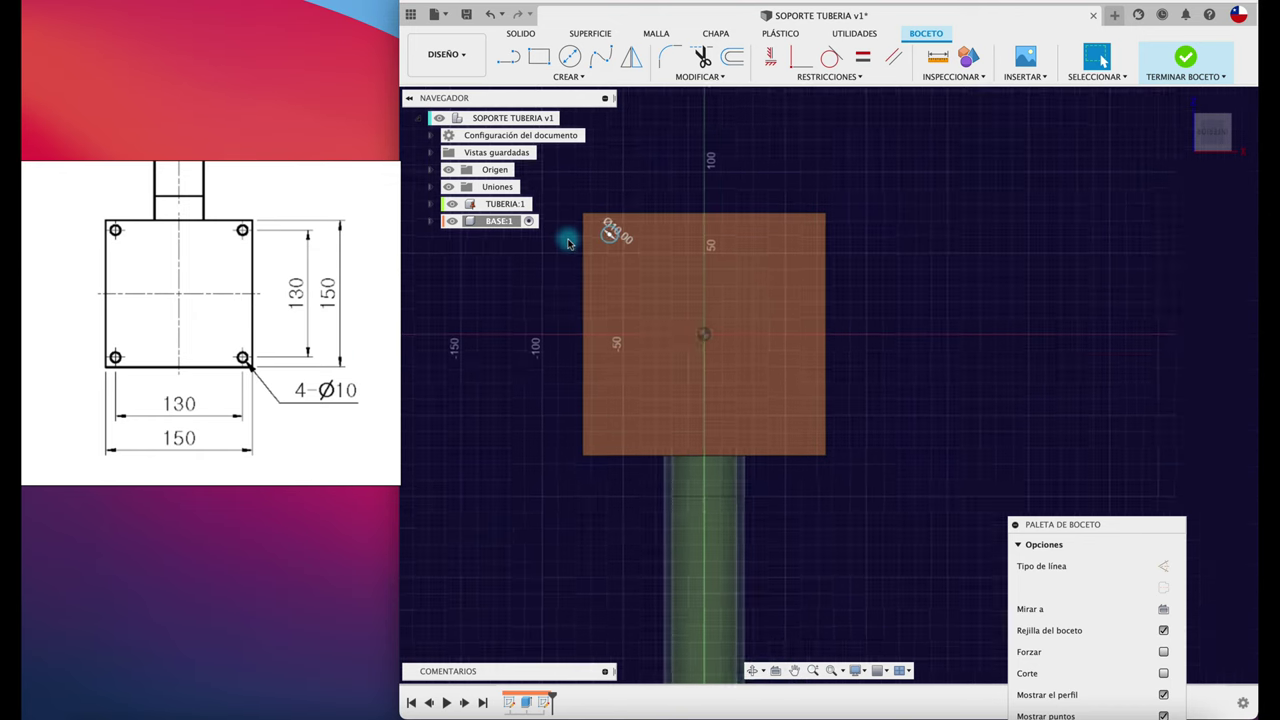
pyautogui.scroll(3, 569, 236)
pyautogui.scroll(3, 569, 243)
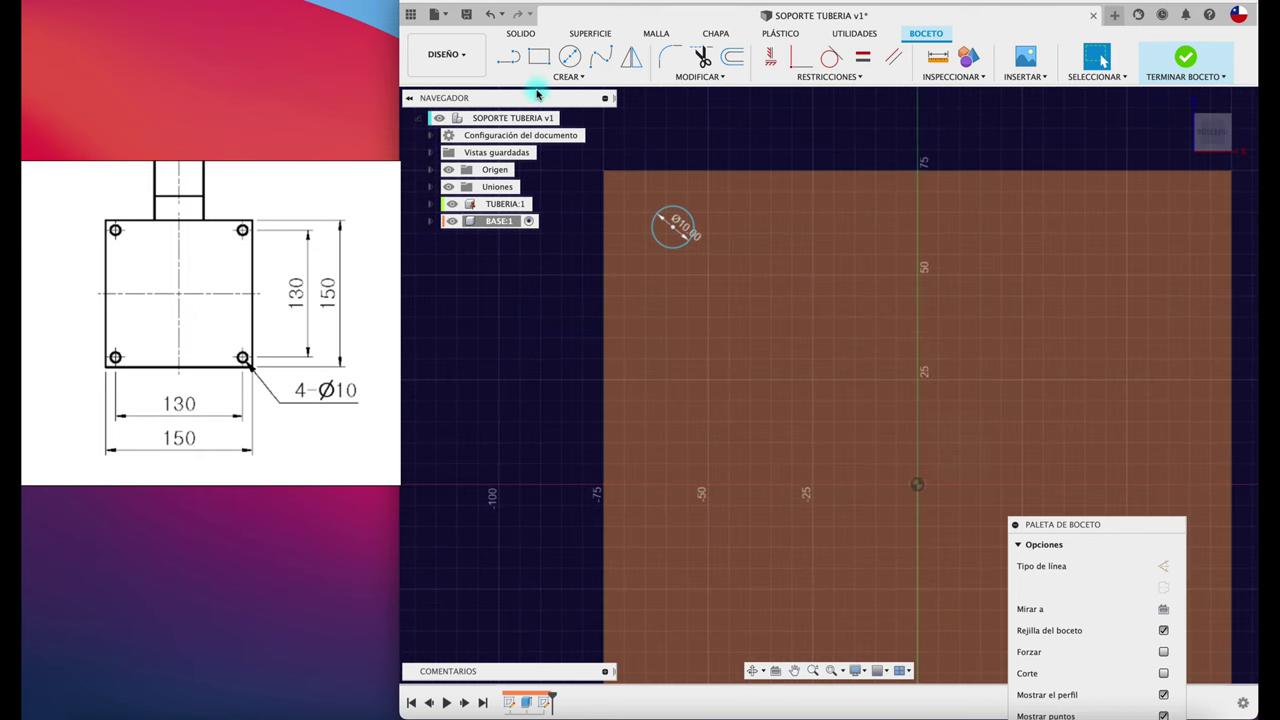
pyautogui.click(508, 57)
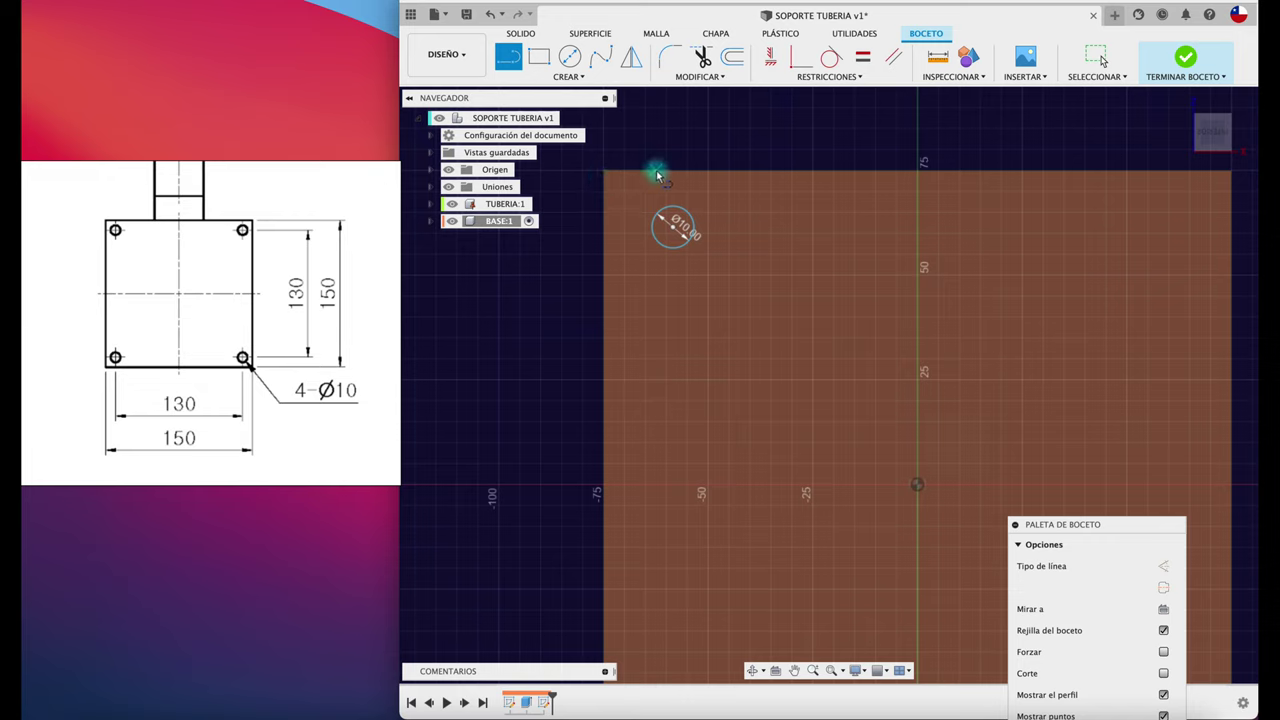
pyautogui.click(603, 171)
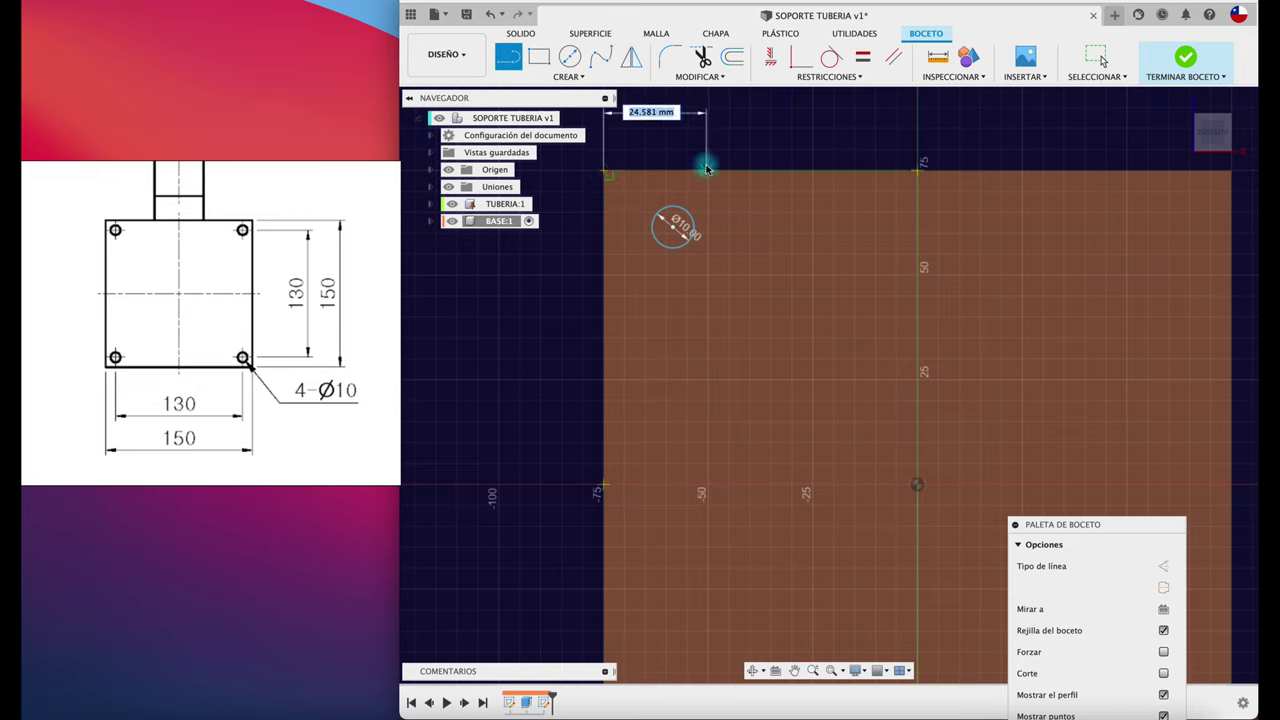
pyautogui.press('Escape')
# Place sketch points on the plate and delete the Ø10 circle.
pyautogui.click(568, 76)
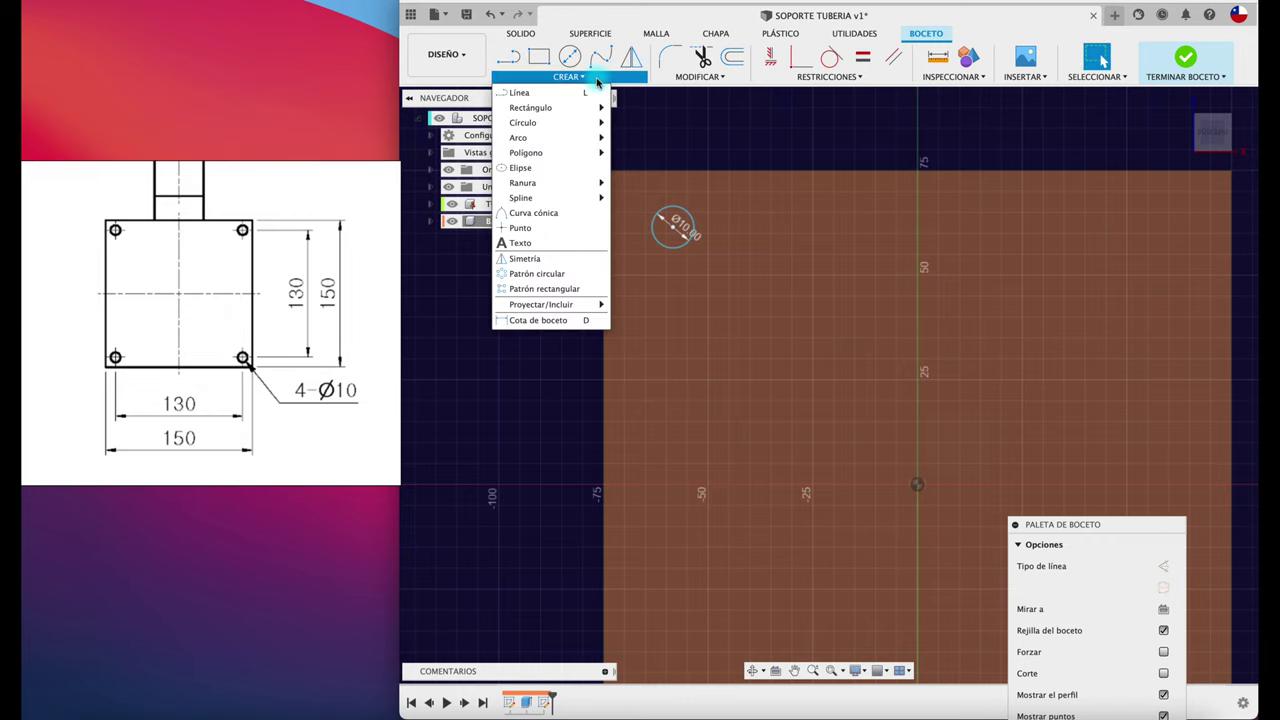
pyautogui.click(520, 228)
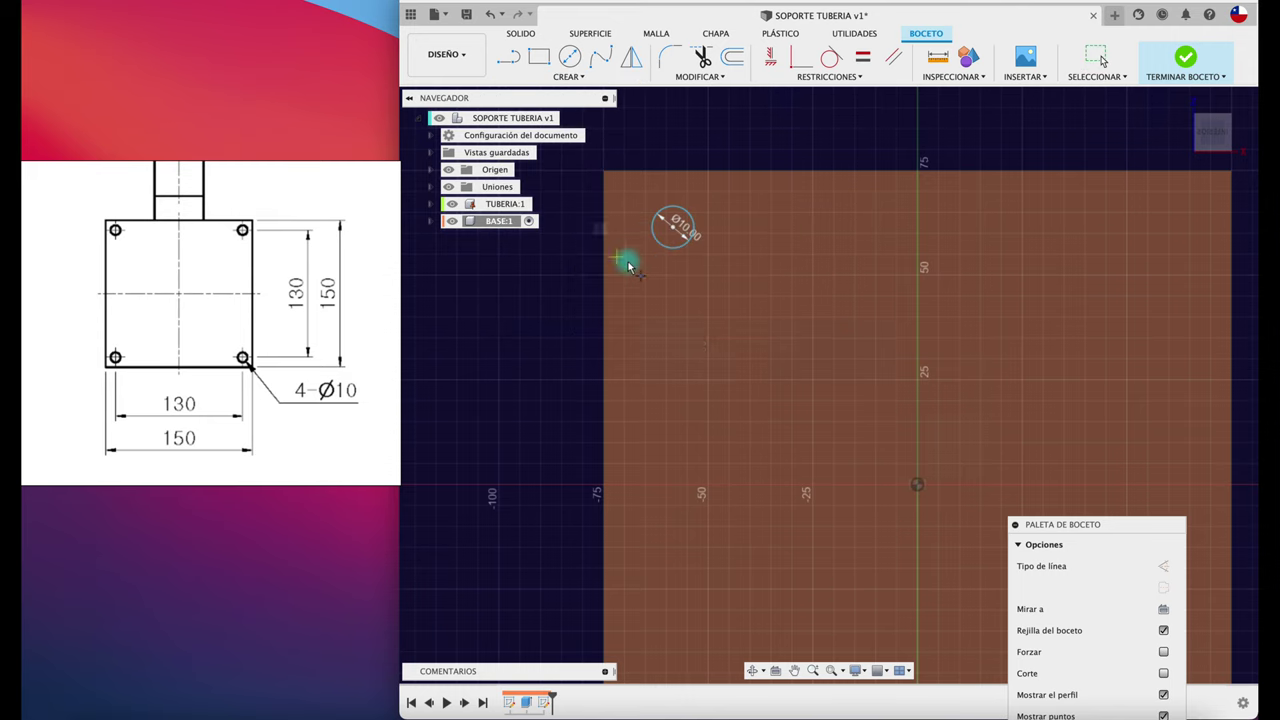
pyautogui.click(726, 251)
pyautogui.press('Escape')
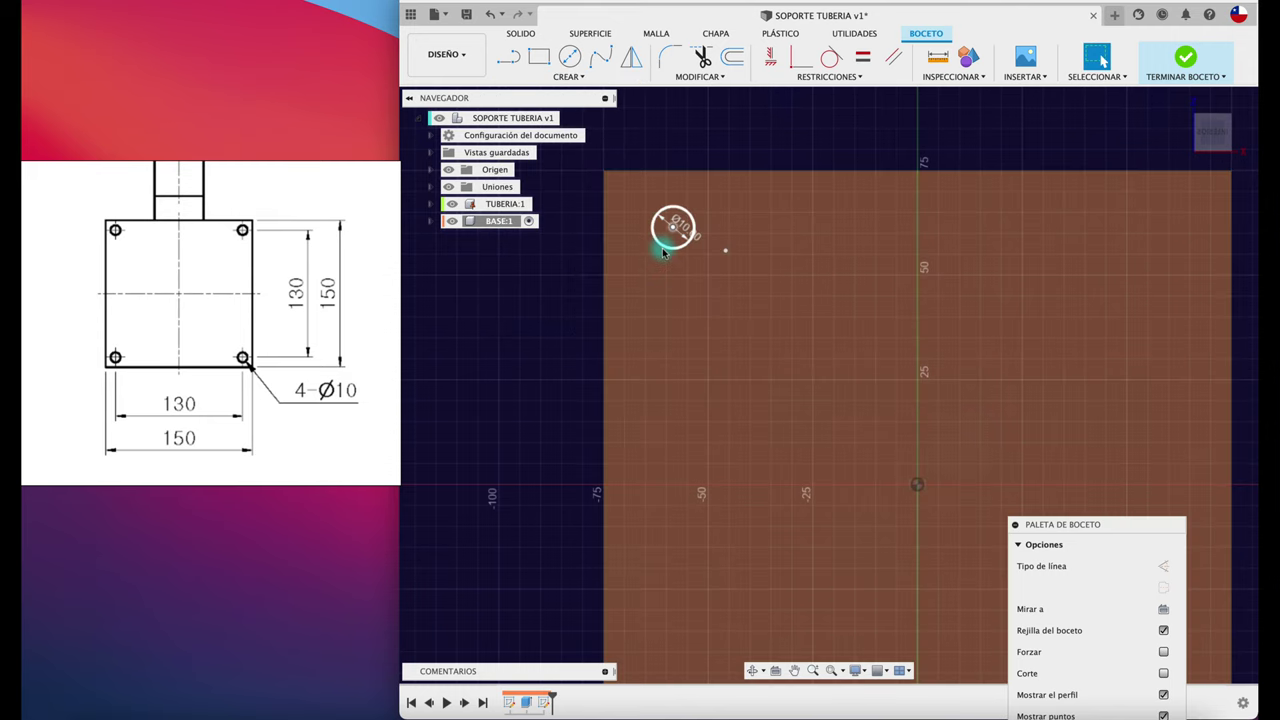
pyautogui.click(662, 248)
pyautogui.press('Delete')
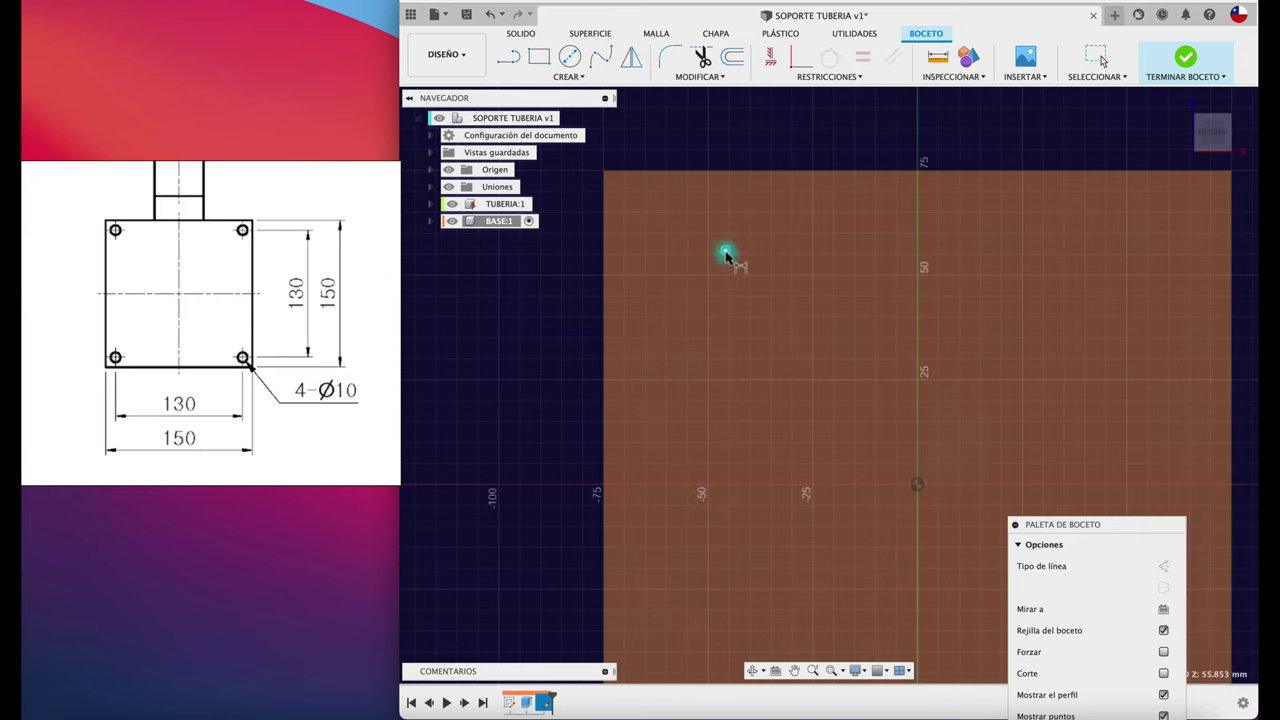
# Dimension the sketch point 20 mm from the plate's top and left edges.
pyautogui.click(726, 251)
pyautogui.click(737, 172)
pyautogui.click(797, 218)
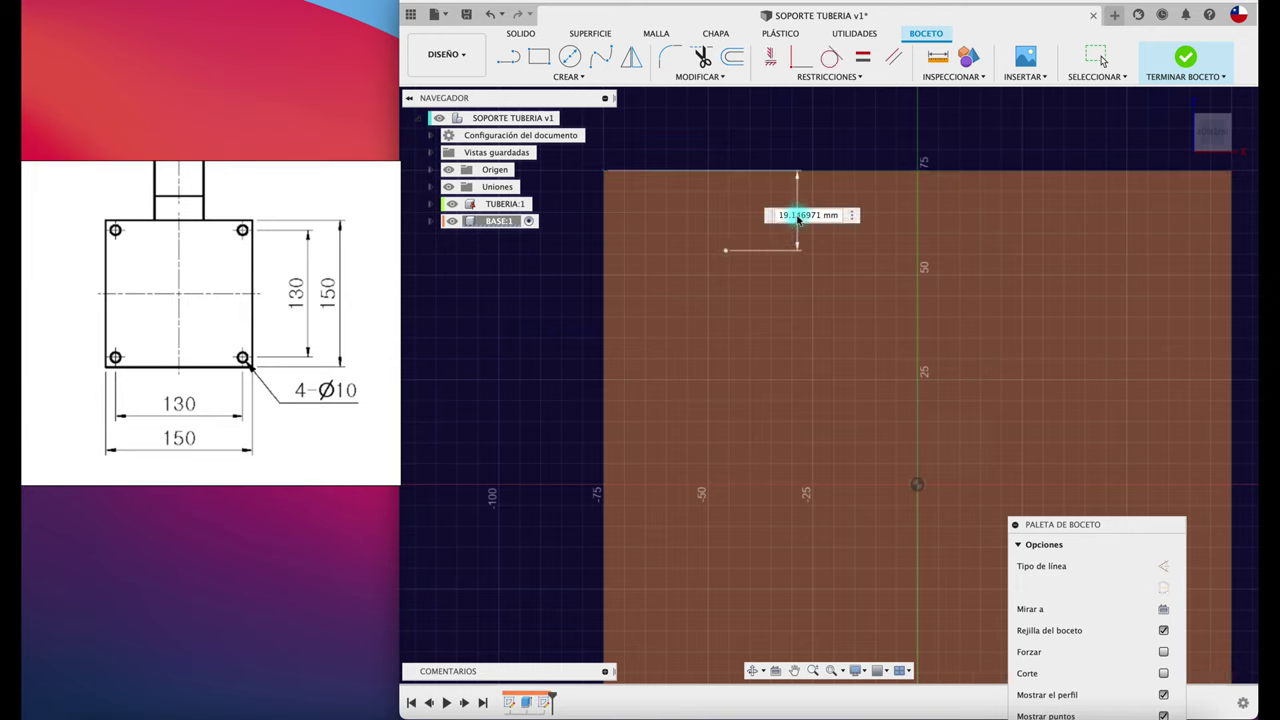
pyautogui.write('20')
pyautogui.press('Return')
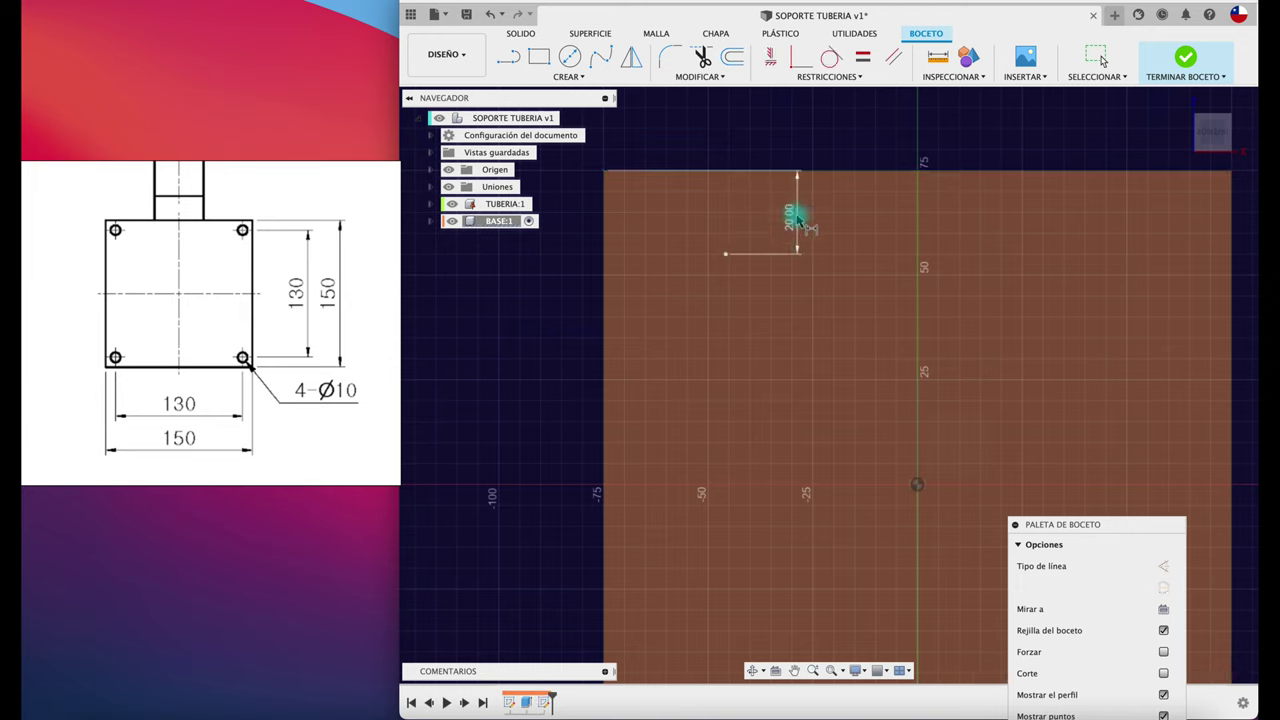
pyautogui.click(603, 262)
pyautogui.click(726, 254)
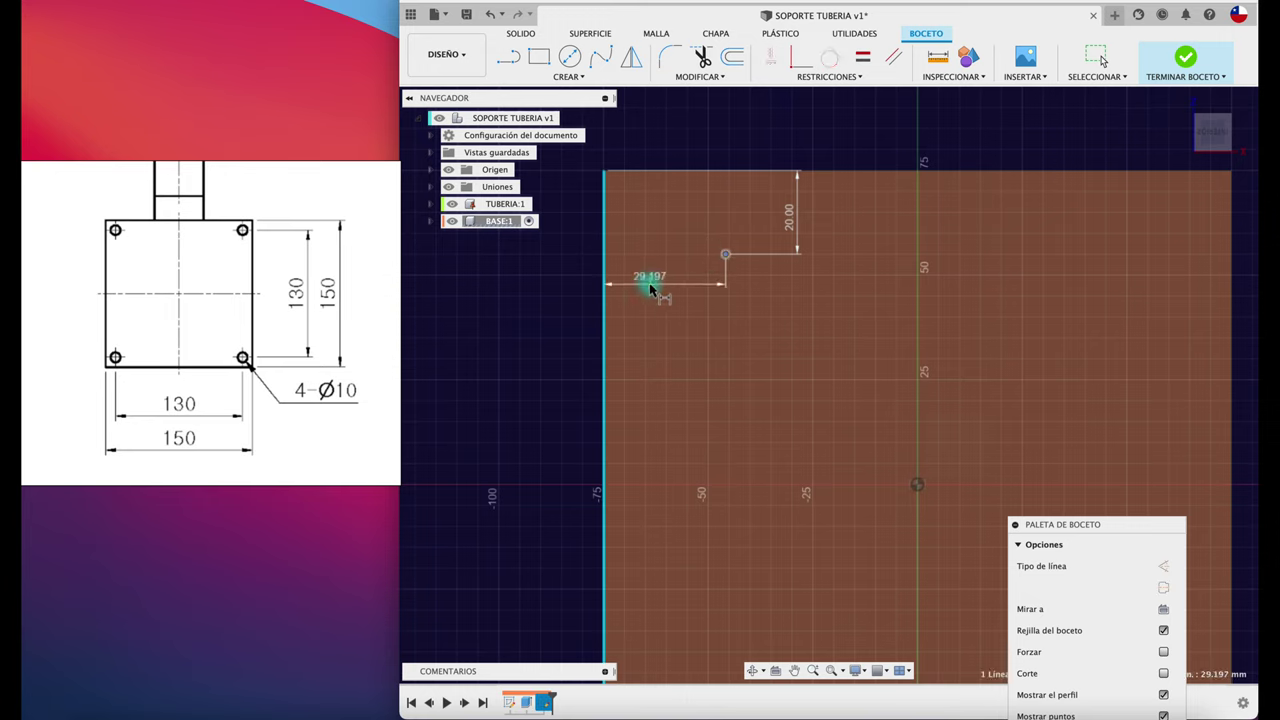
pyautogui.click(650, 288)
pyautogui.write('20')
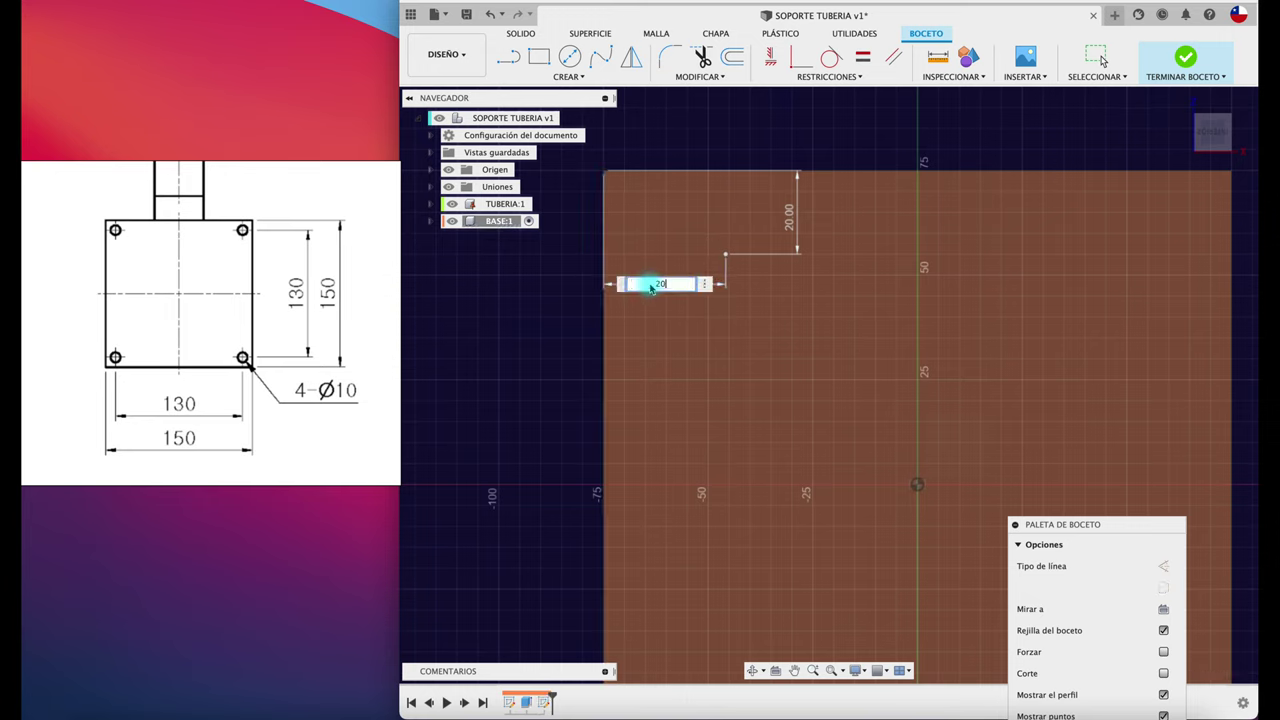
pyautogui.press('Return')
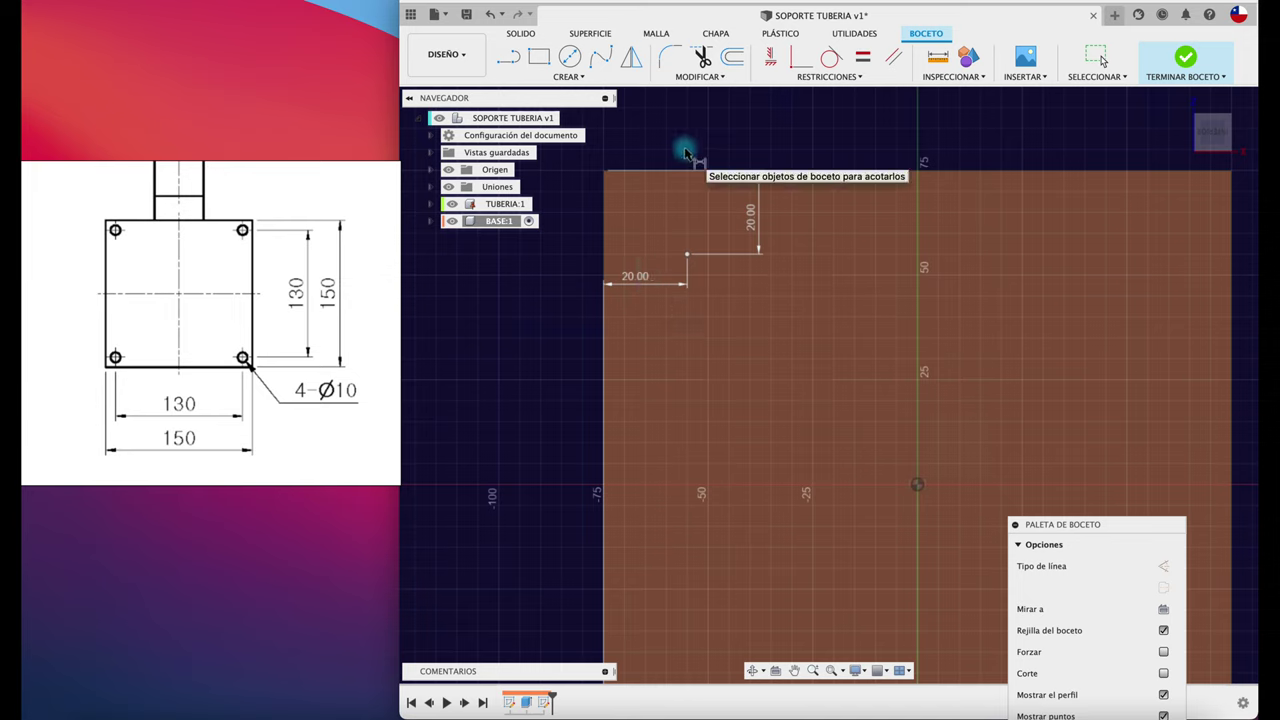
# Draw a Ø10 mm circle centred on the dimensioned point.
pyautogui.click(567, 58)
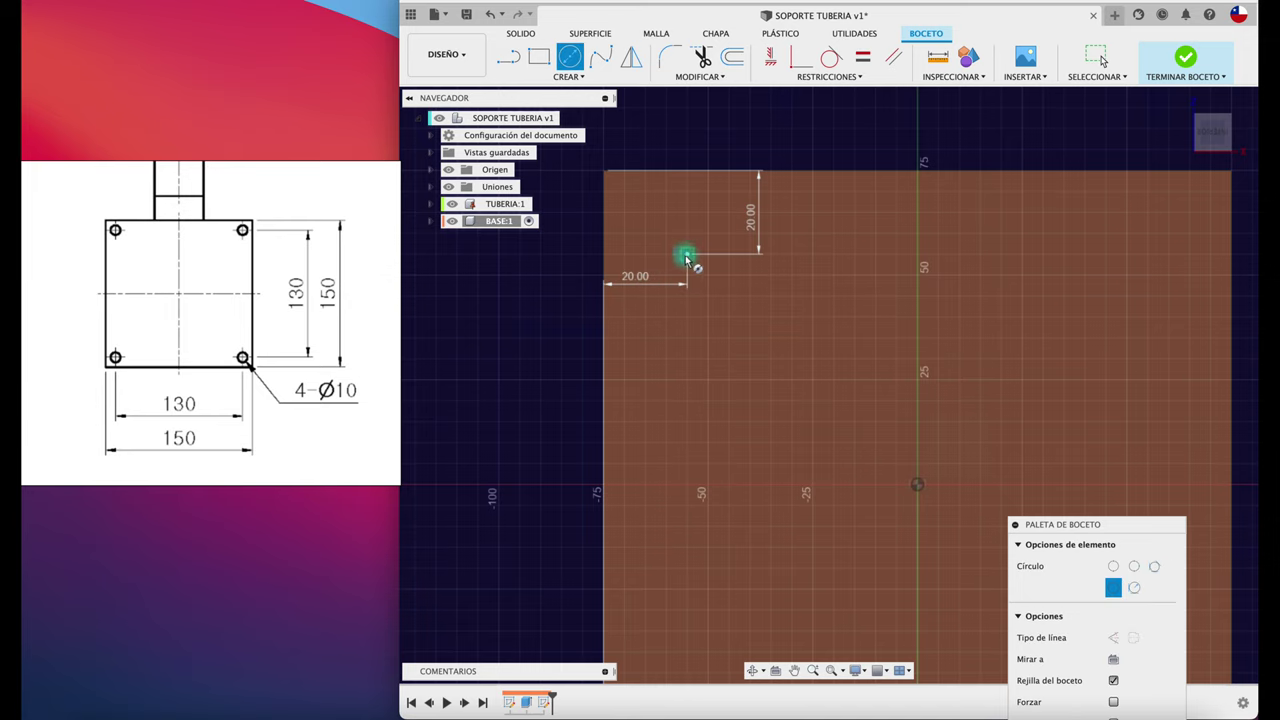
pyautogui.click(689, 258)
pyautogui.write('10')
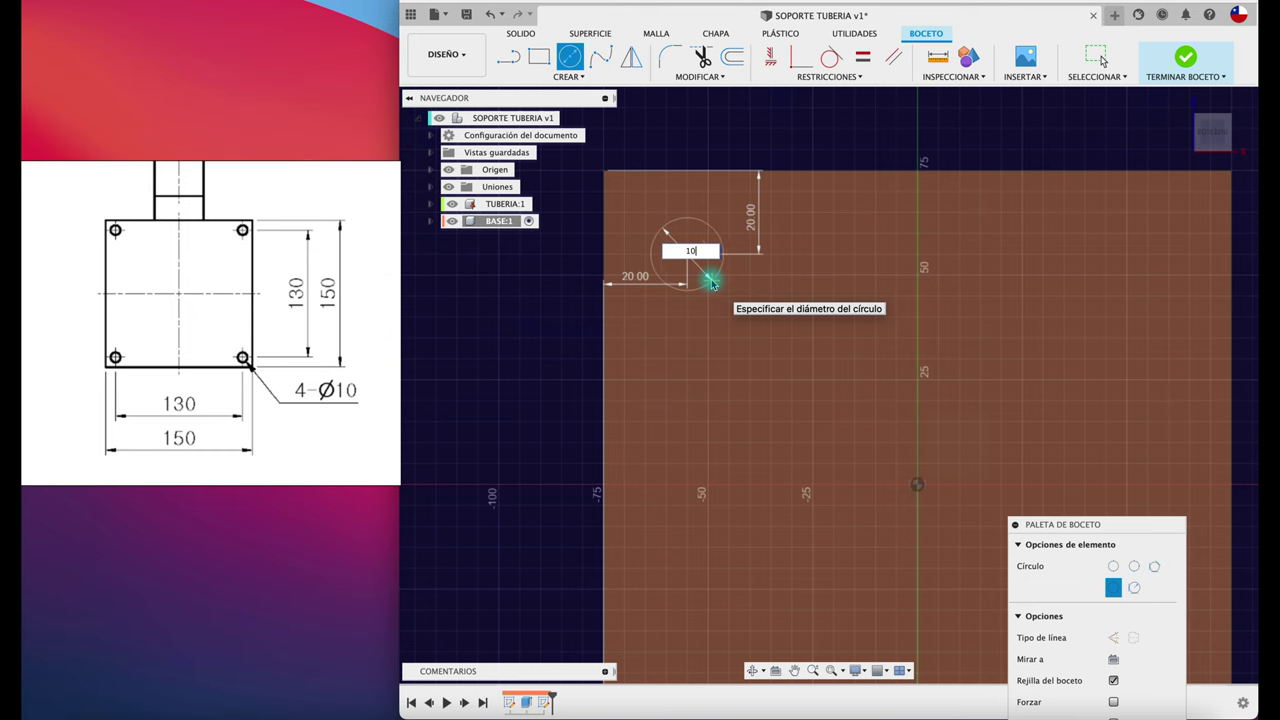
pyautogui.press('Return')
pyautogui.press('Escape')
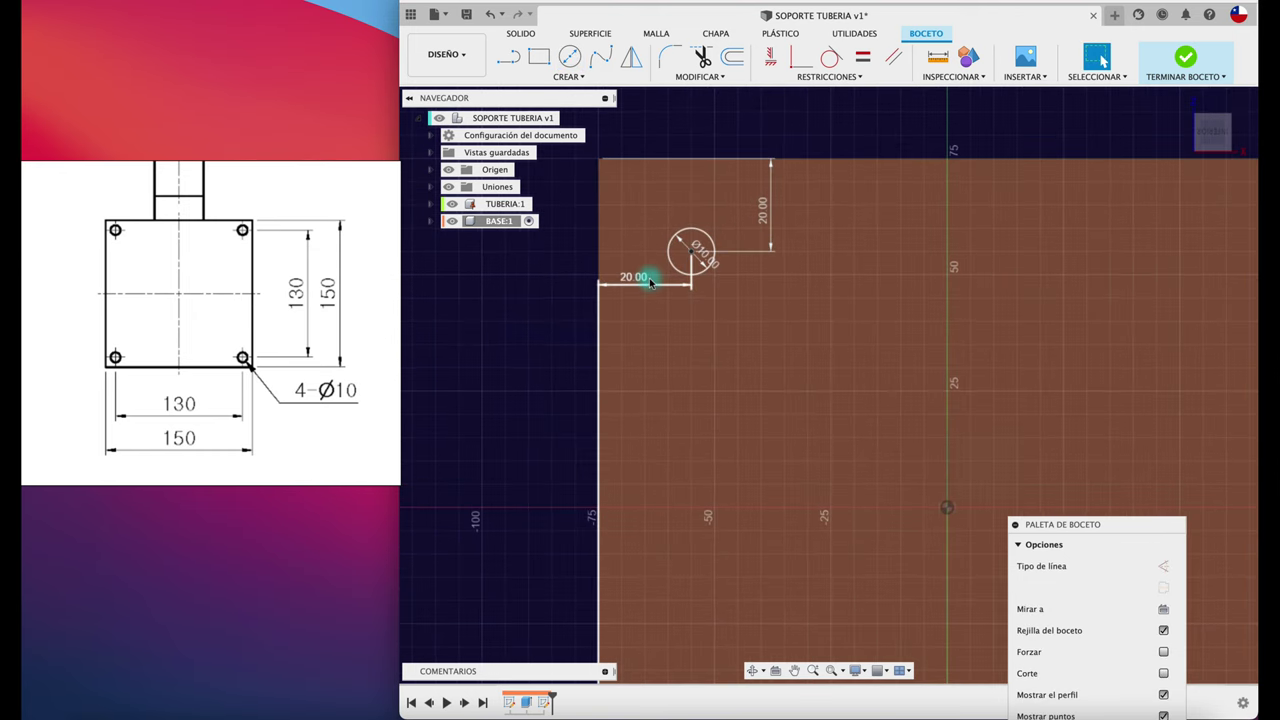
pyautogui.scroll(-2, 650, 283)
pyautogui.scroll(-2, 650, 283)
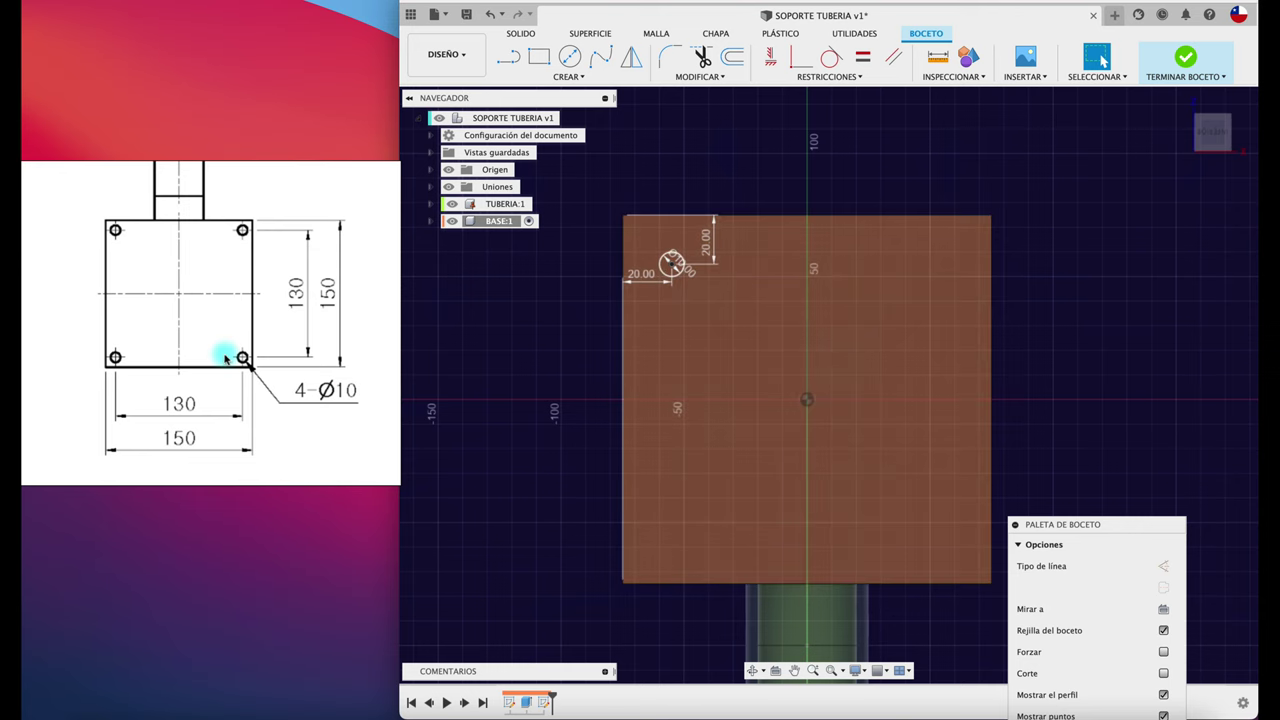
pyautogui.scroll(-1, 697, 337)
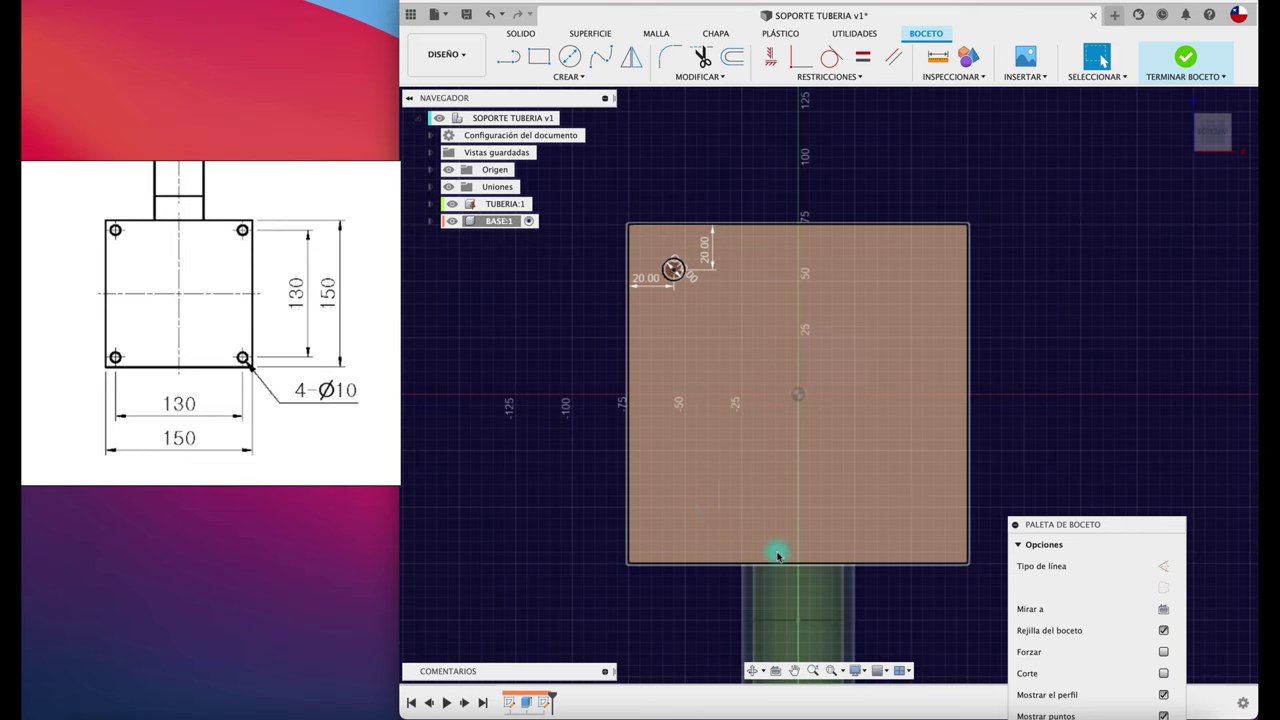
pyautogui.scroll(1, 567, 400)
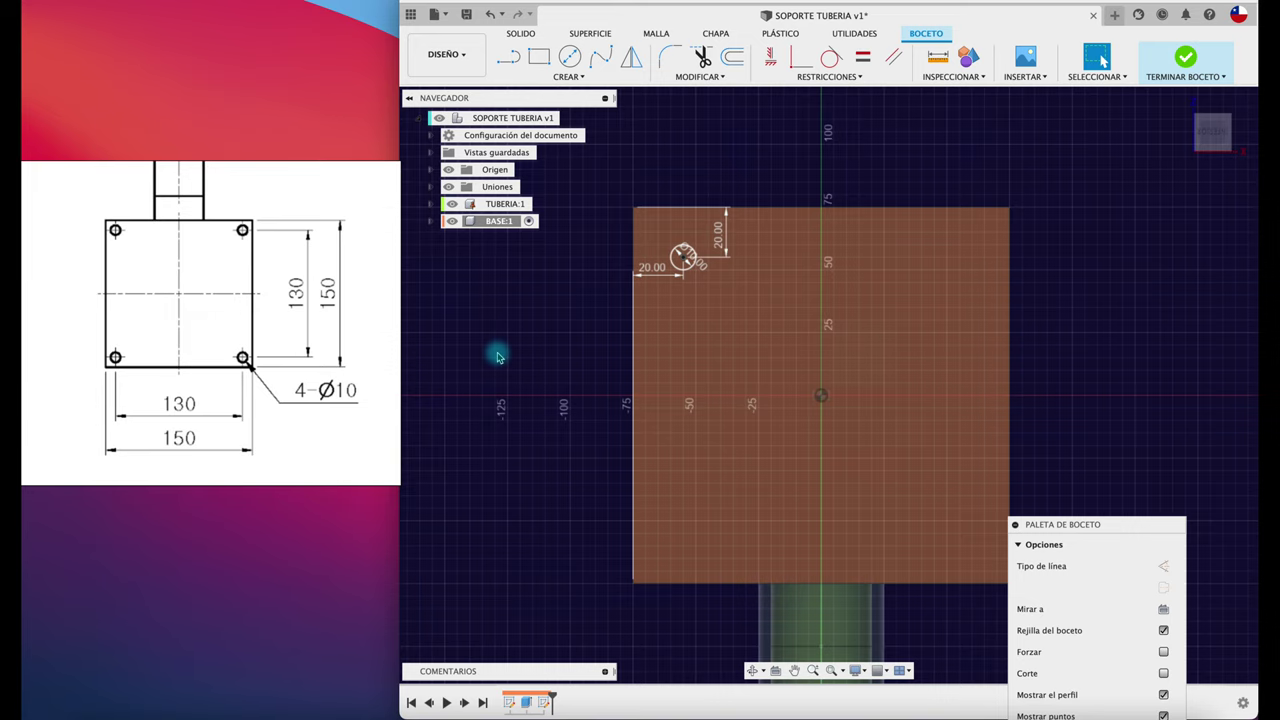
pyautogui.moveTo(1128, 334); pyautogui.dragTo(1046, 292, button='middle')
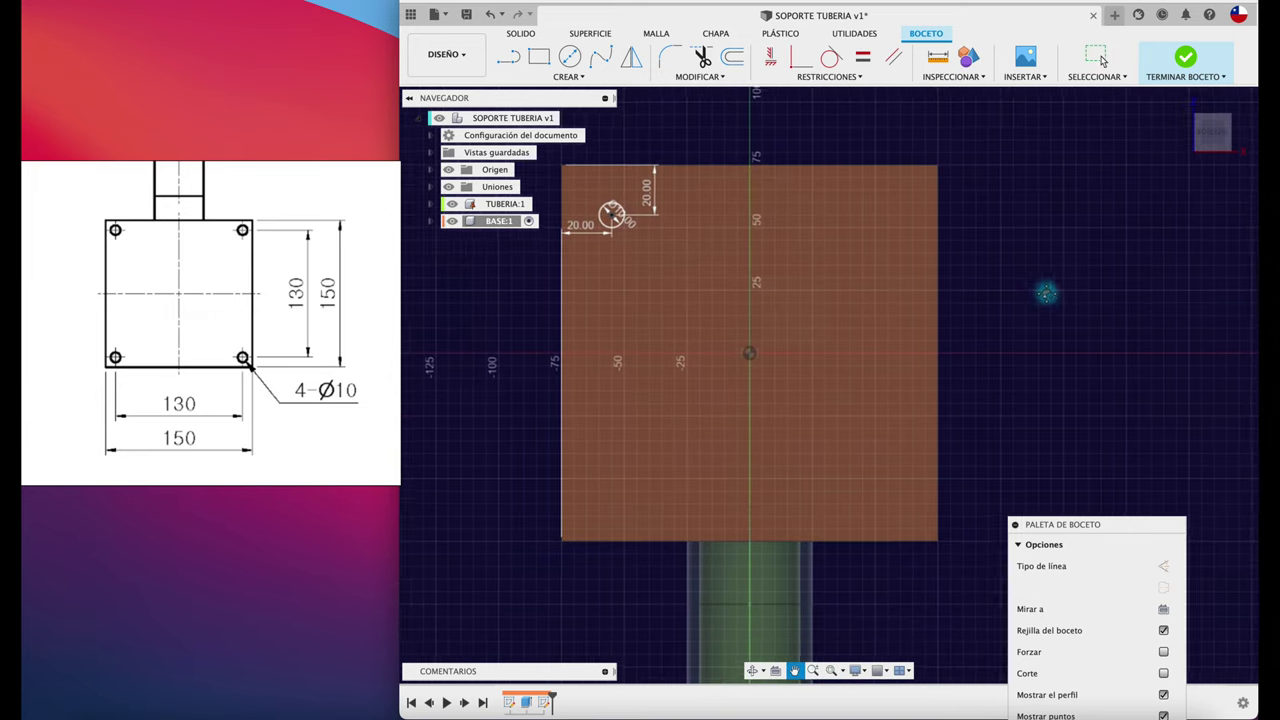
pyautogui.scroll(-1, 1046, 292)
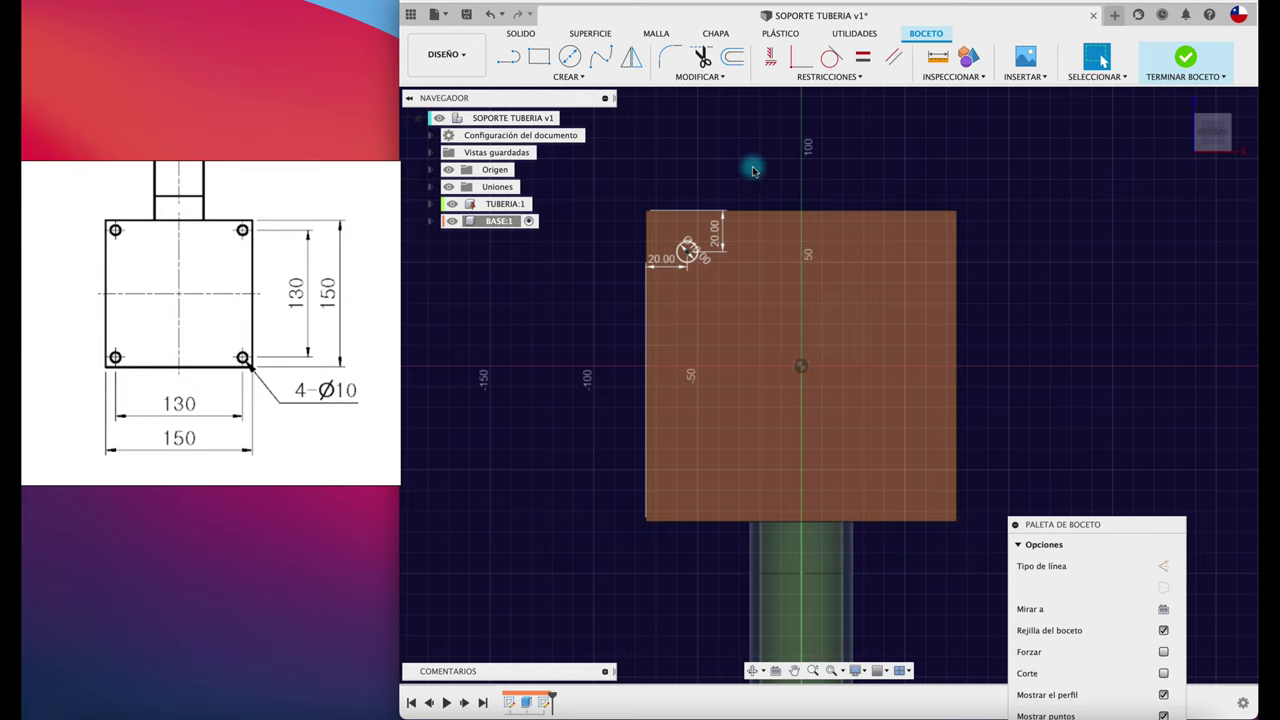
# Circular-pattern the Ø10 corner circle 4 times around the sketch origin.
pyautogui.click(568, 77)
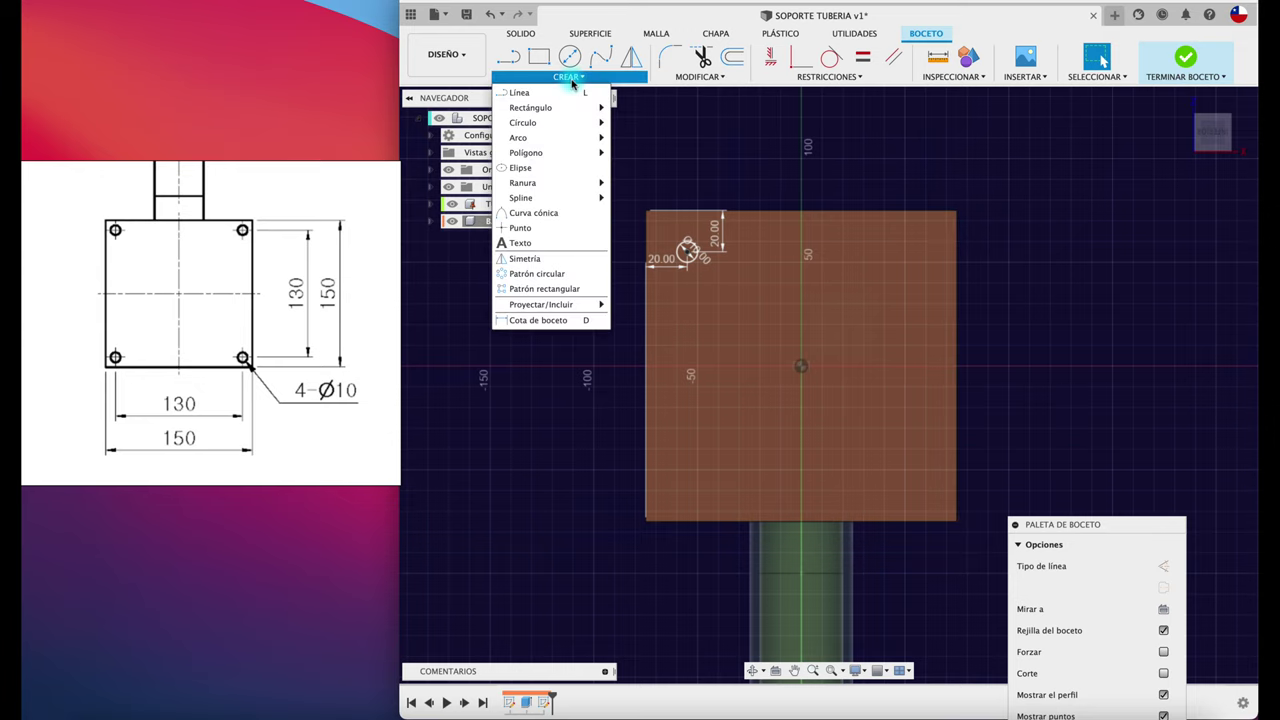
pyautogui.click(537, 273)
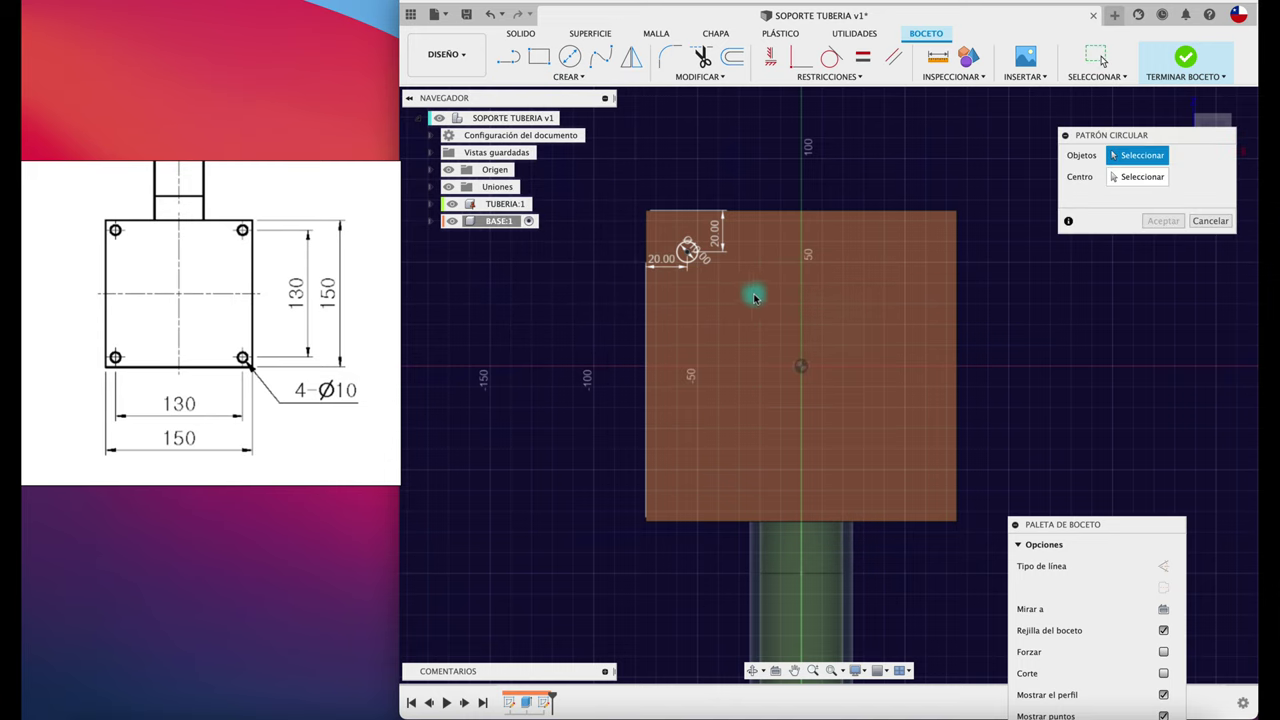
pyautogui.click(690, 252)
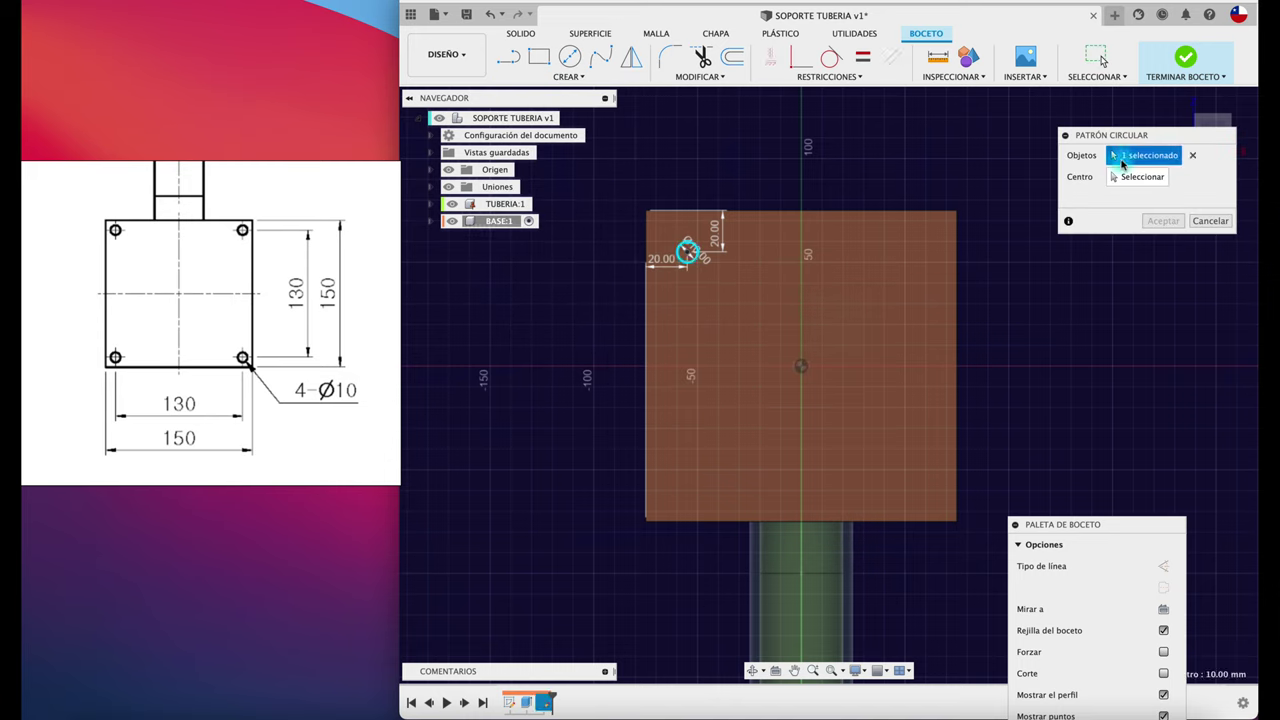
pyautogui.click(1124, 178)
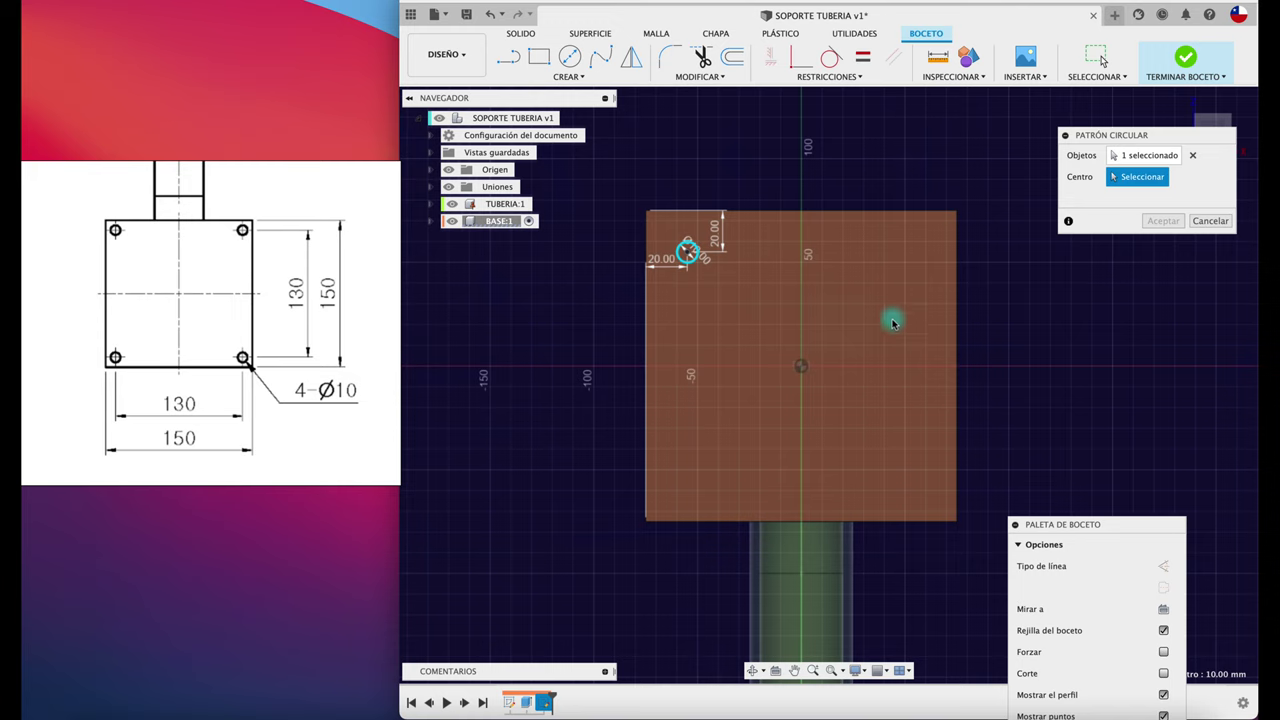
pyautogui.click(800, 367)
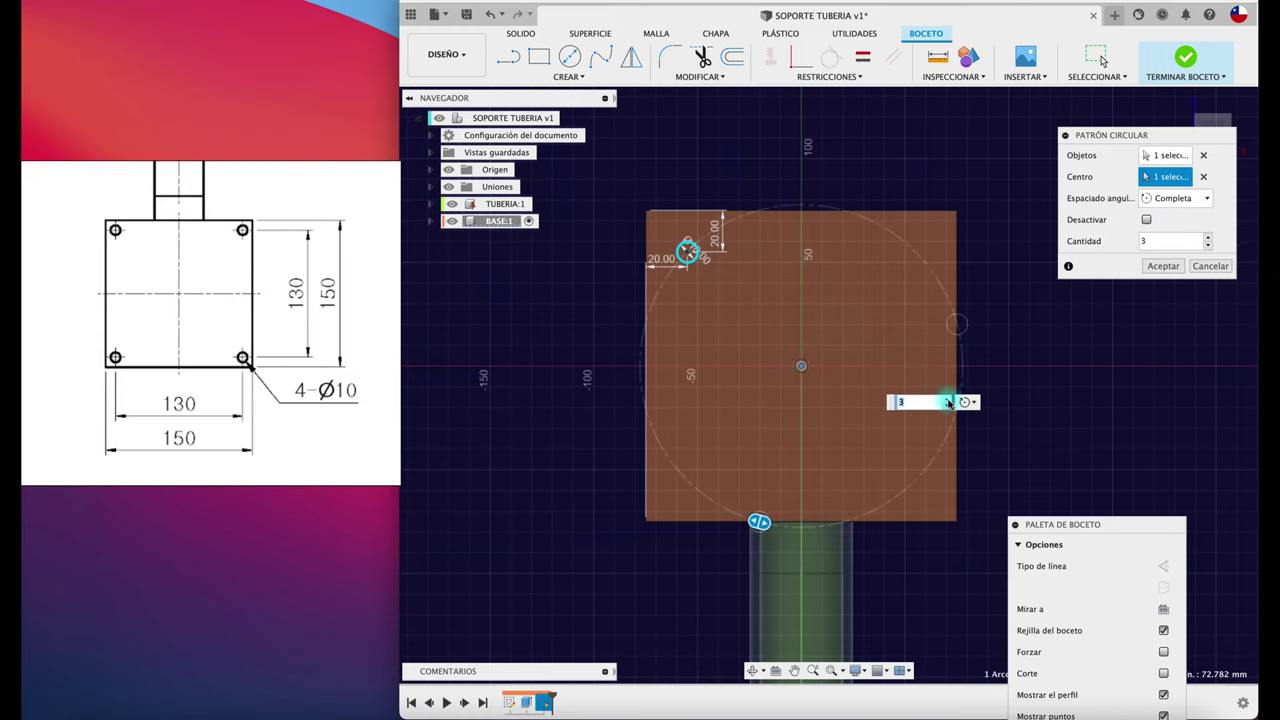
pyautogui.click(948, 400)
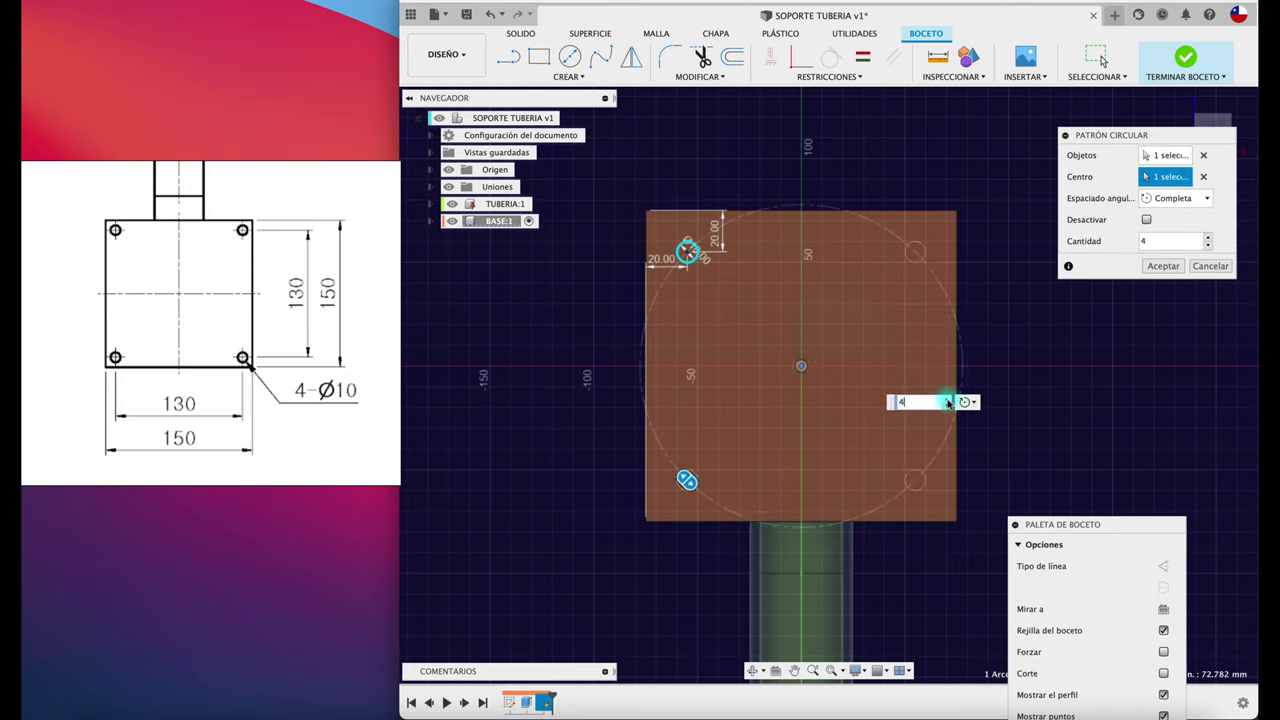
pyautogui.click(1163, 266)
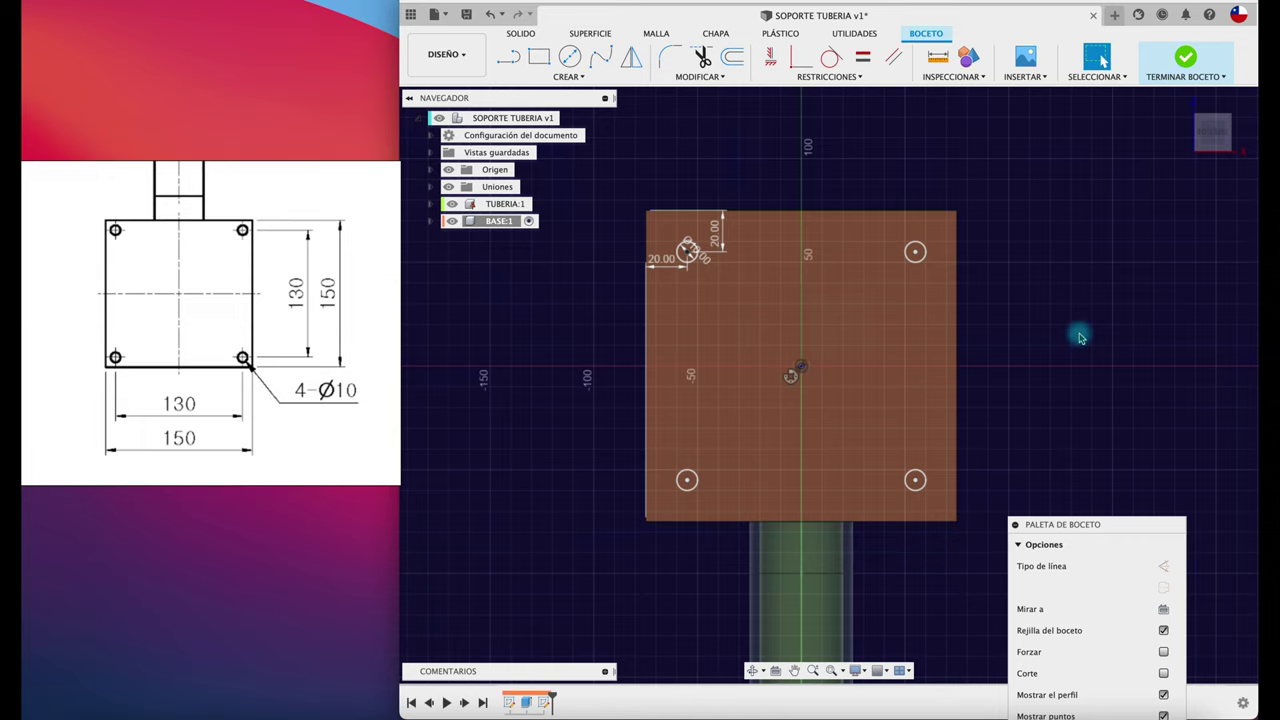
# Change the vertical and horizontal hole offsets from 20 mm to 10 mm.
pyautogui.doubleClick(718, 245)
pyautogui.write('10')
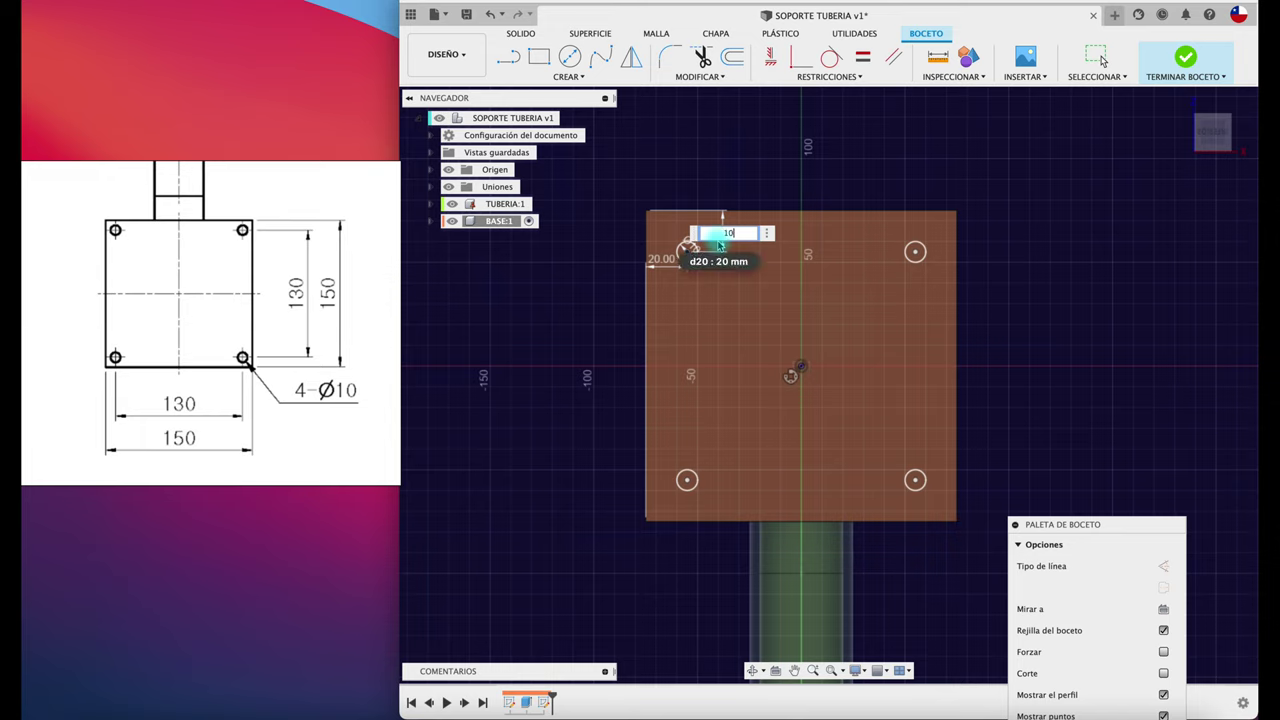
pyautogui.press('Return')
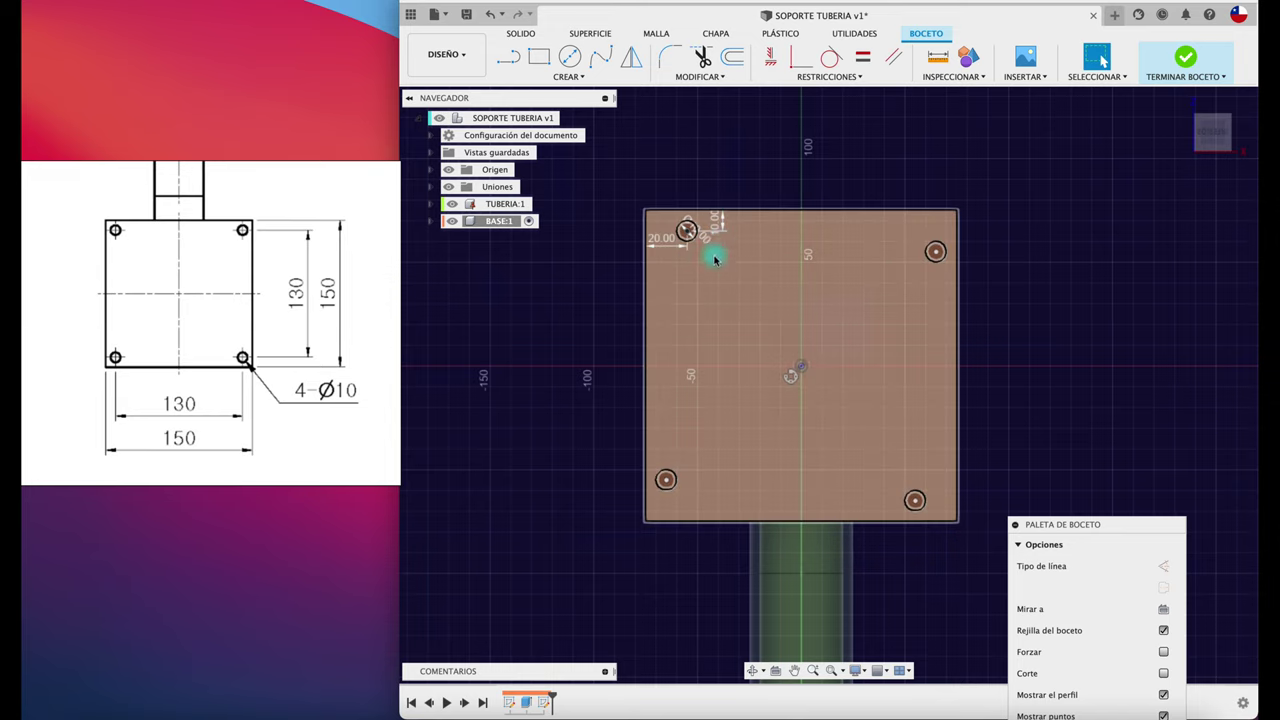
pyautogui.doubleClick(652, 241)
pyautogui.write('10')
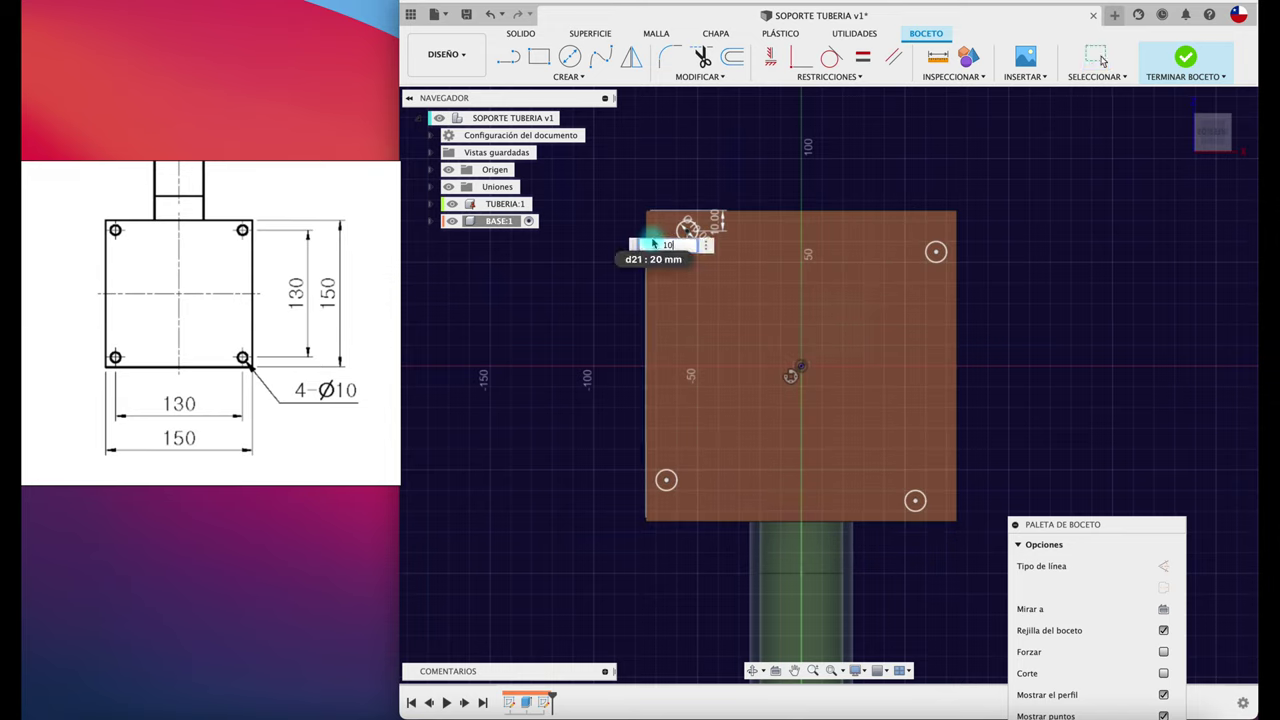
pyautogui.press('Return')
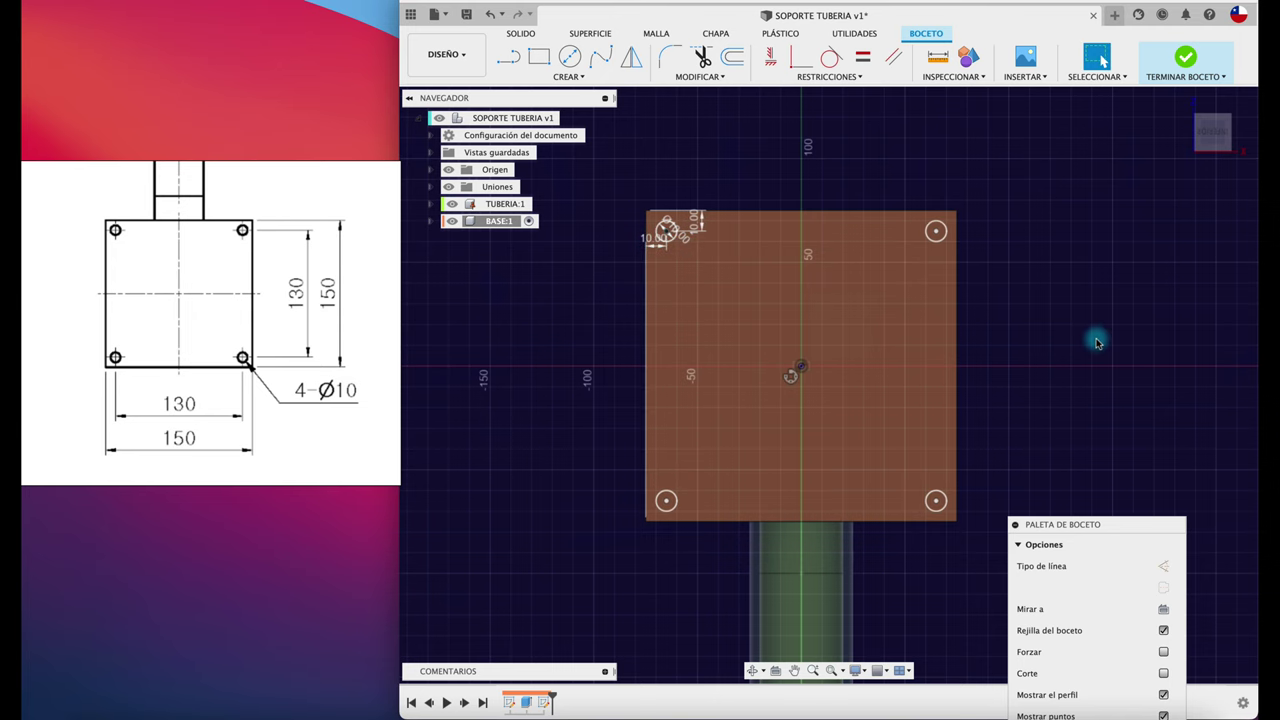
pyautogui.keyDown('shift'); pyautogui.moveTo(1097, 343); pyautogui.dragTo(1192, 60, button='middle'); pyautogui.keyUp('shift')
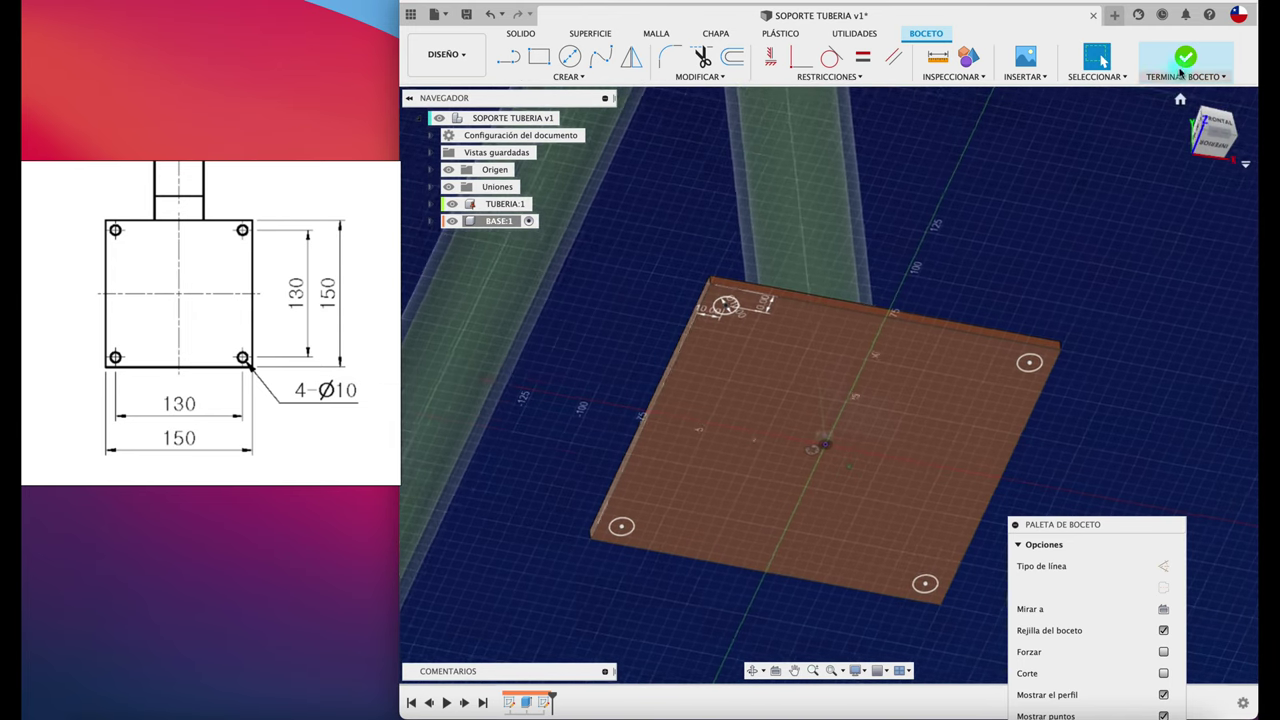
# Finish the sketch and start an extrusion, picking hole profiles then clearing the selection.
pyautogui.click(1187, 58)
pyautogui.press('e')
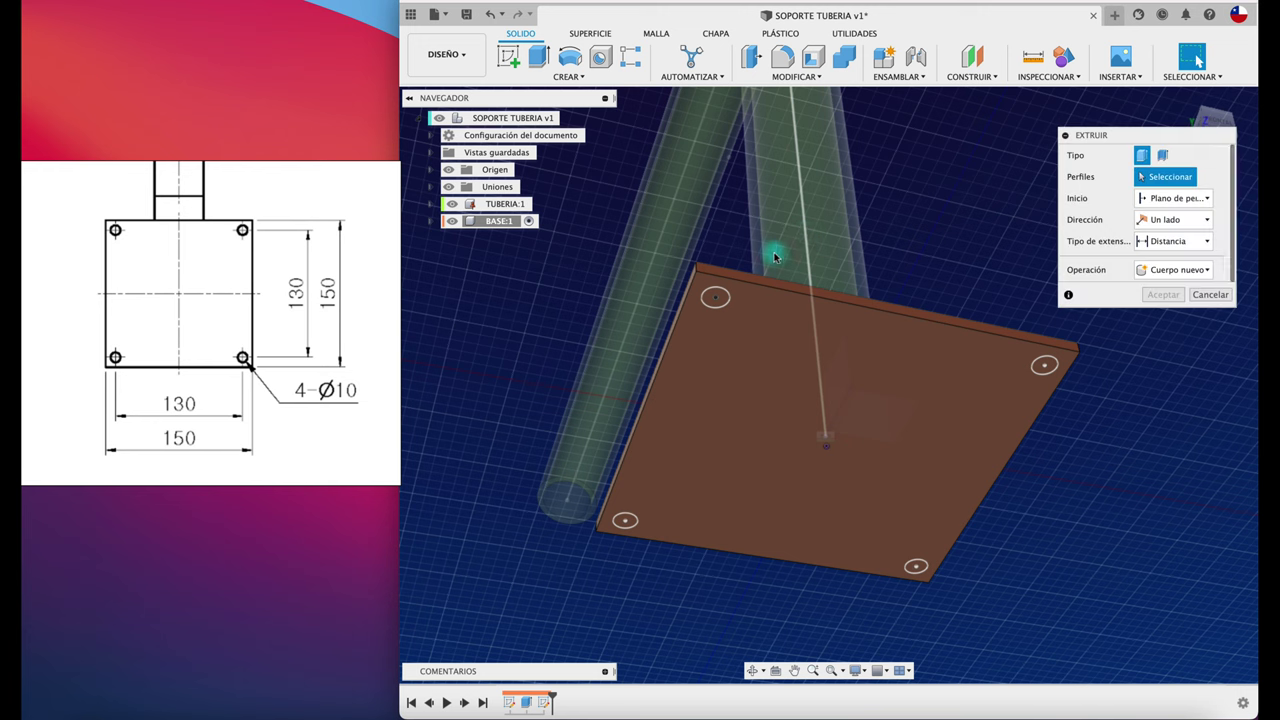
pyautogui.click(722, 299)
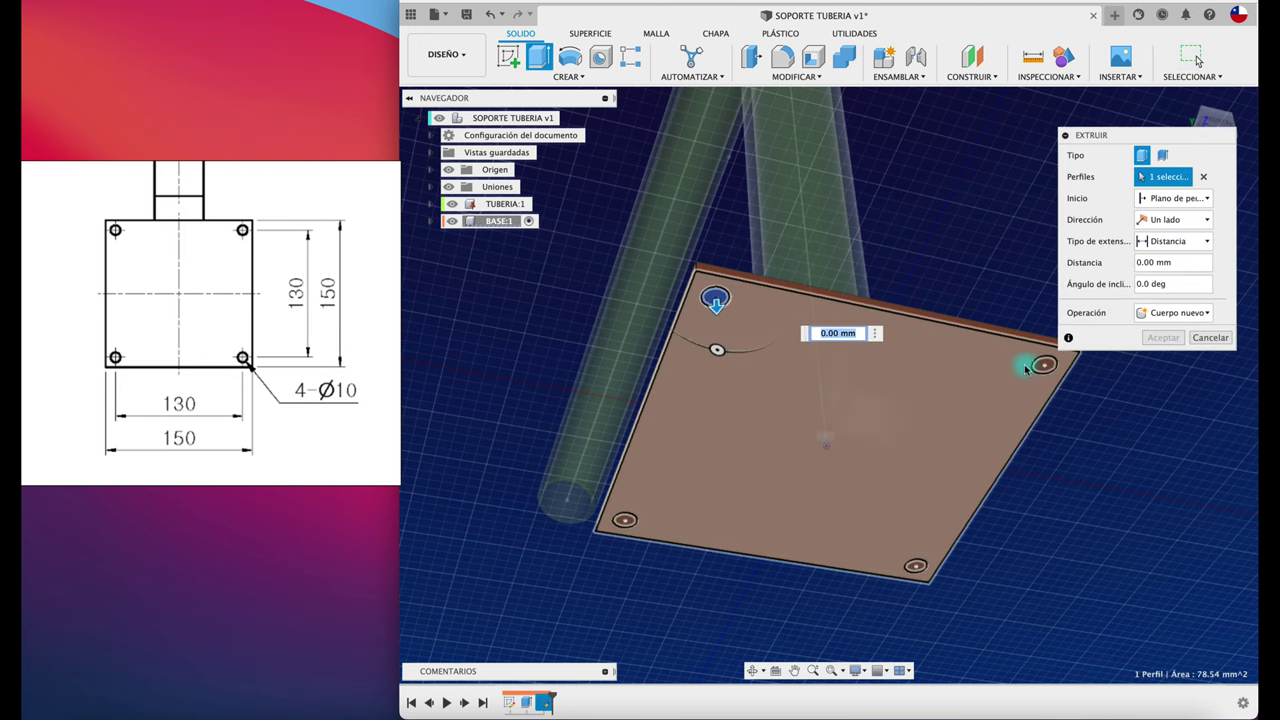
pyautogui.click(1026, 370)
pyautogui.click(891, 579)
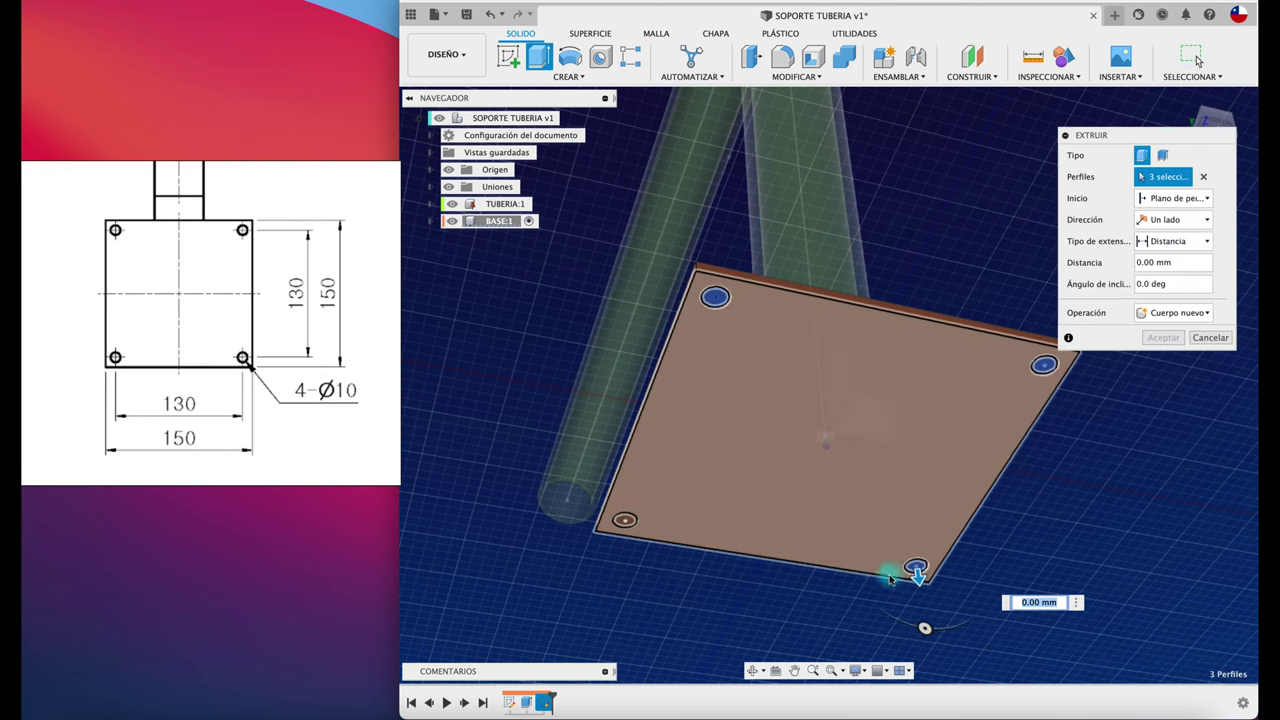
pyautogui.click(624, 522)
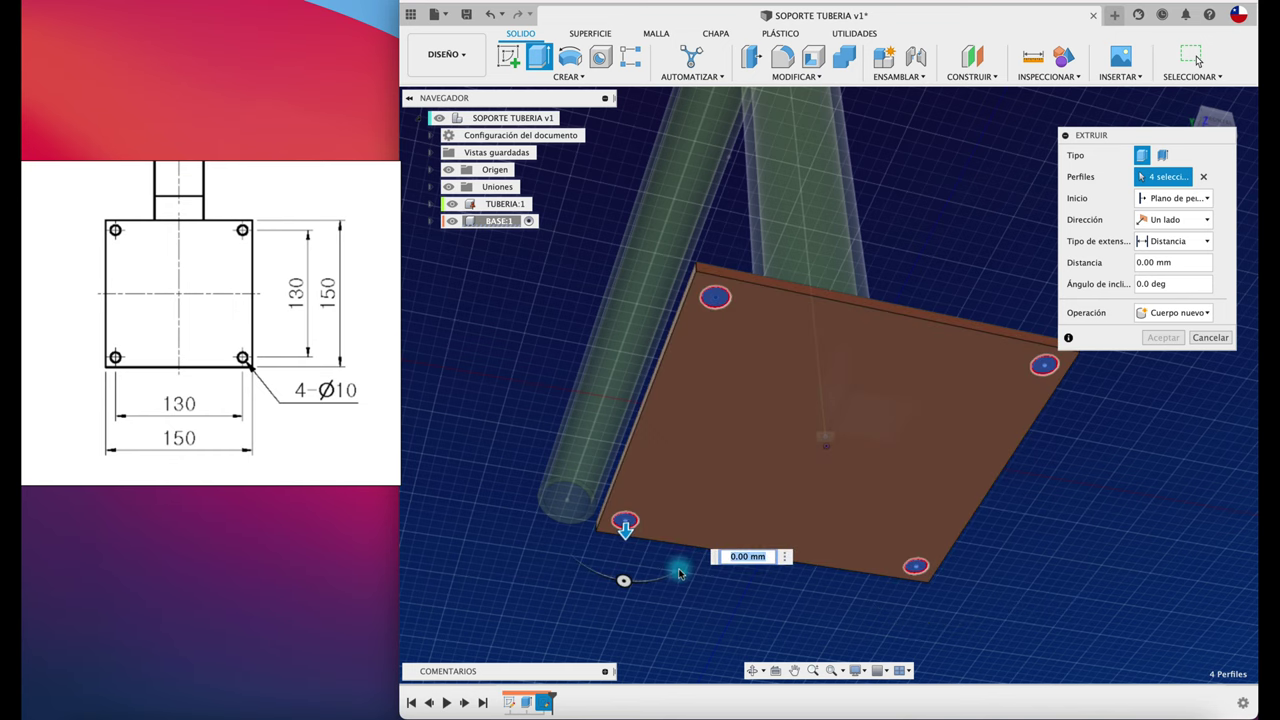
pyautogui.click(626, 530)
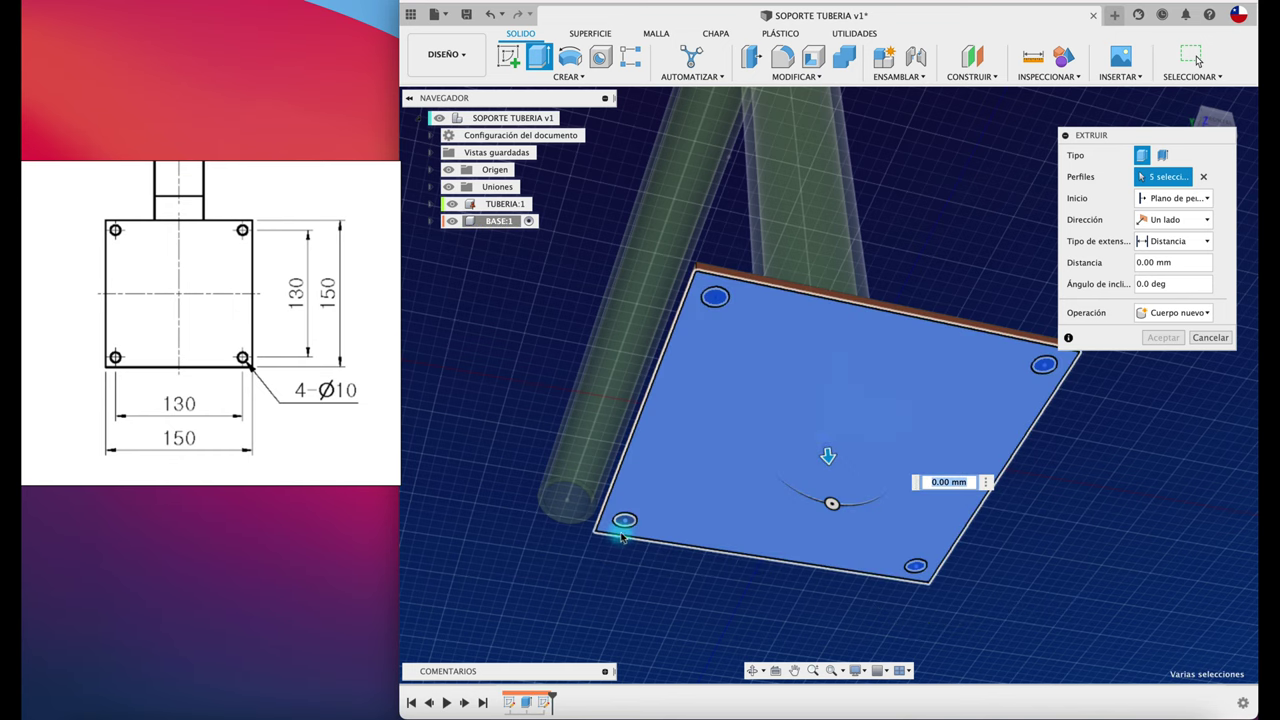
pyautogui.click(627, 527)
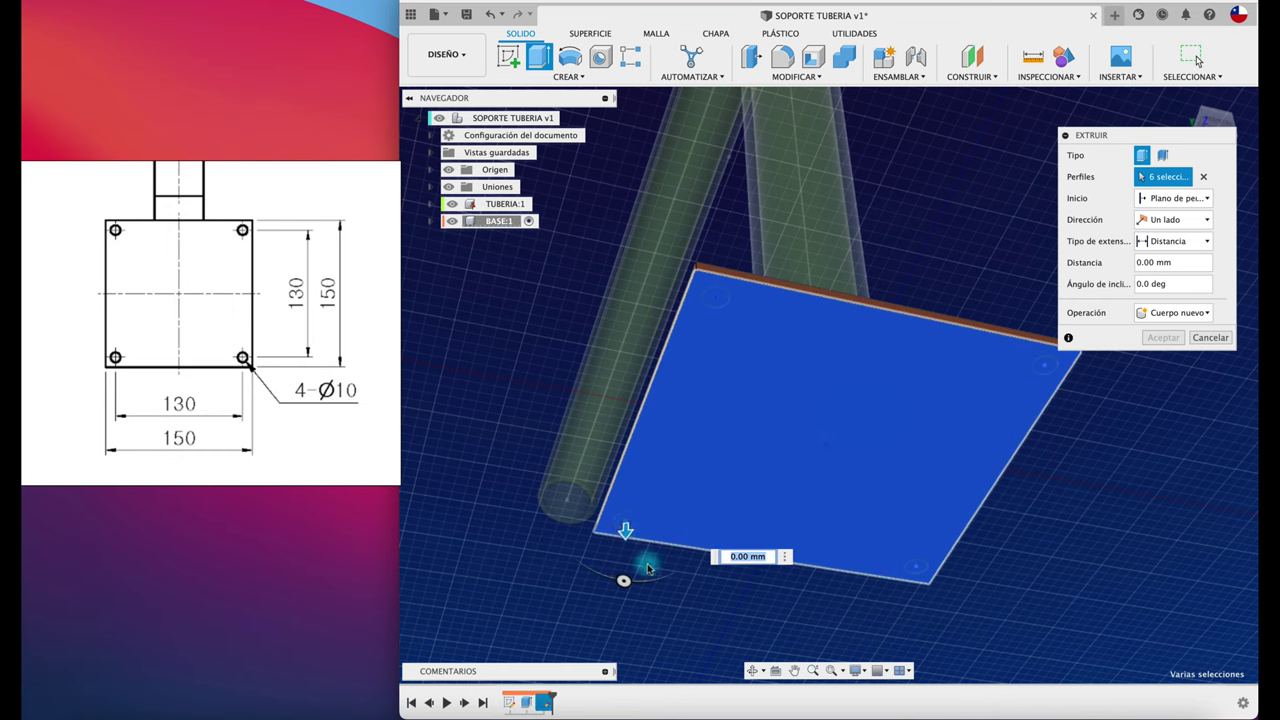
pyautogui.click(706, 598)
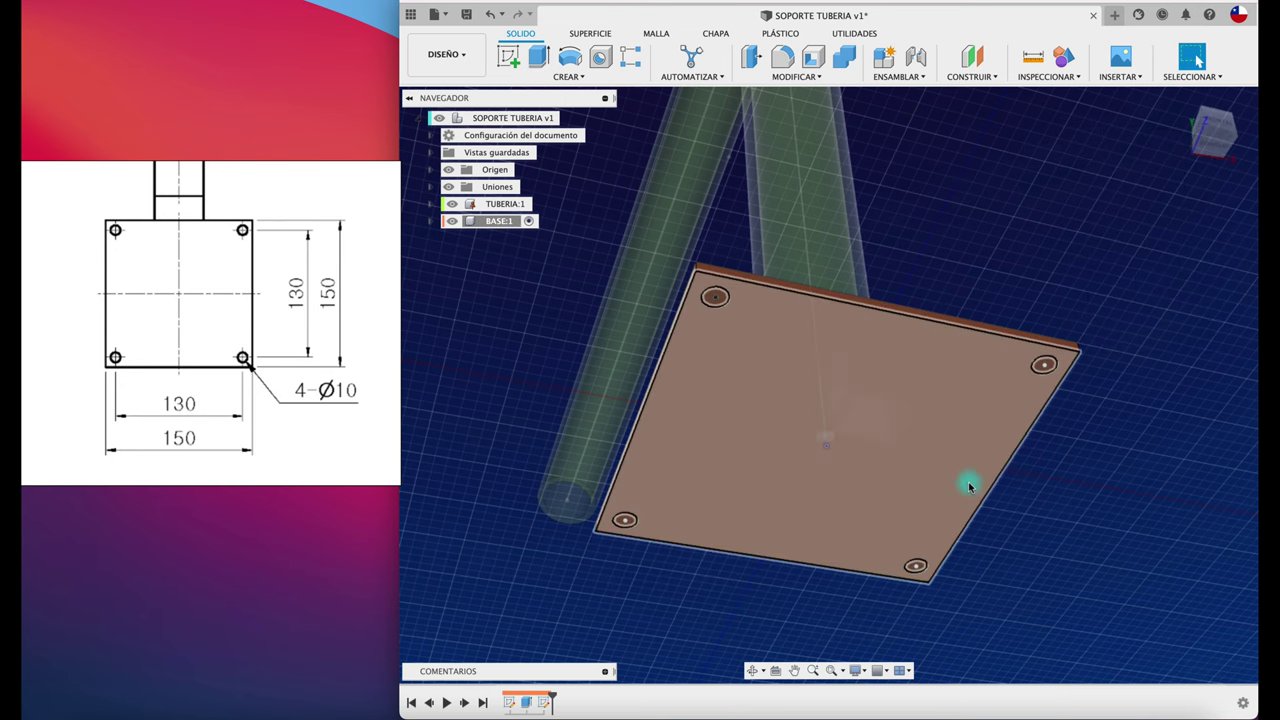
# Select all four hole profiles and cut them -30 mm through the plate.
pyautogui.scroll(-2, 651, 537)
pyautogui.scroll(5, 651, 537)
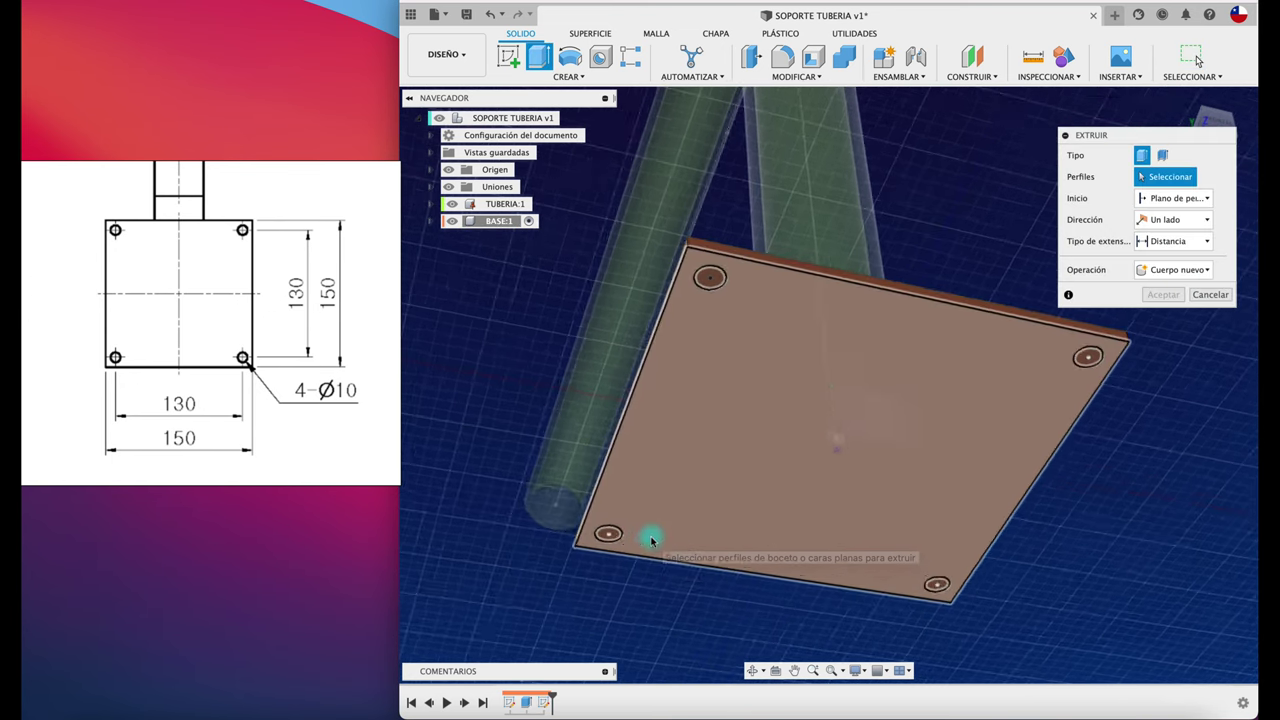
pyautogui.click(578, 572)
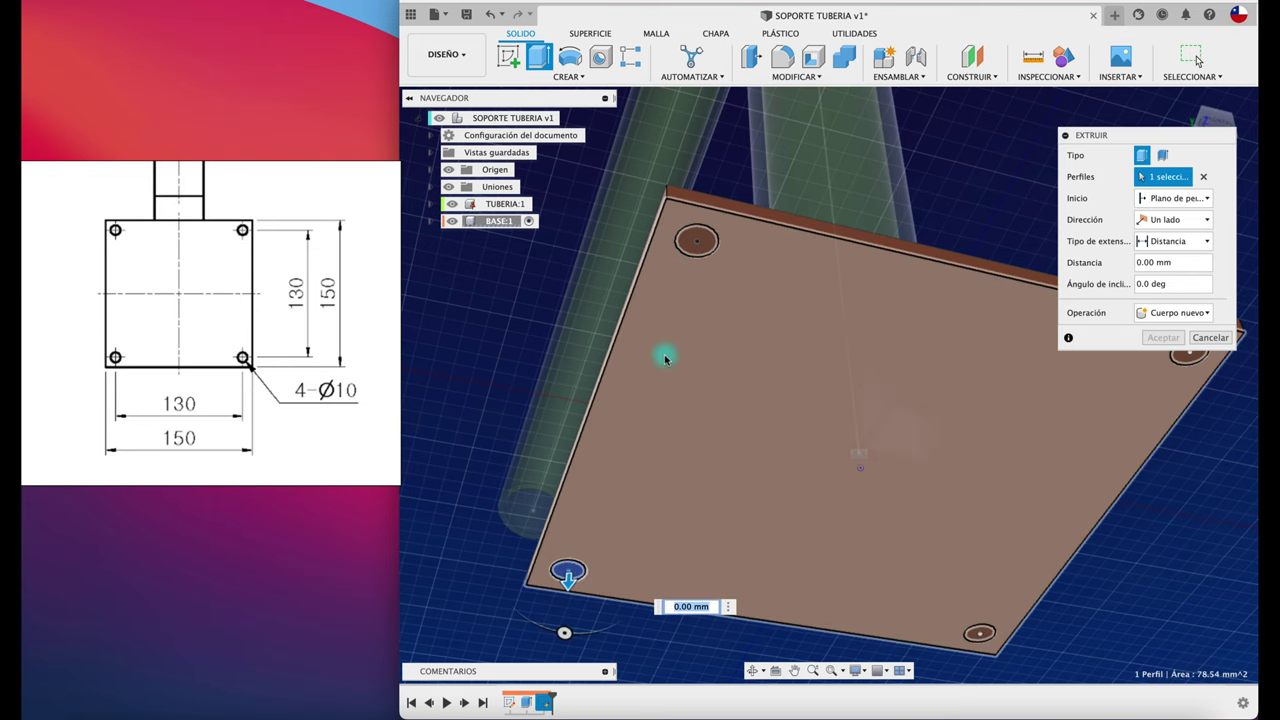
pyautogui.click(699, 243)
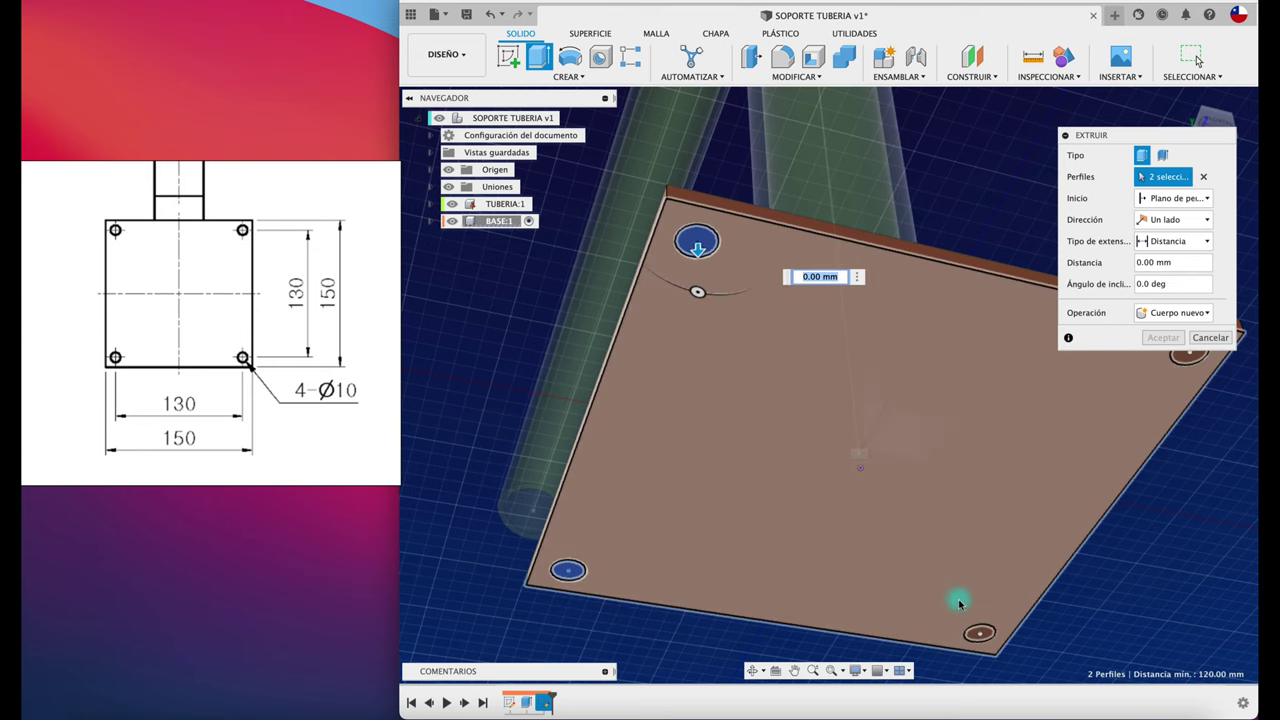
pyautogui.click(988, 636)
pyautogui.click(1187, 358)
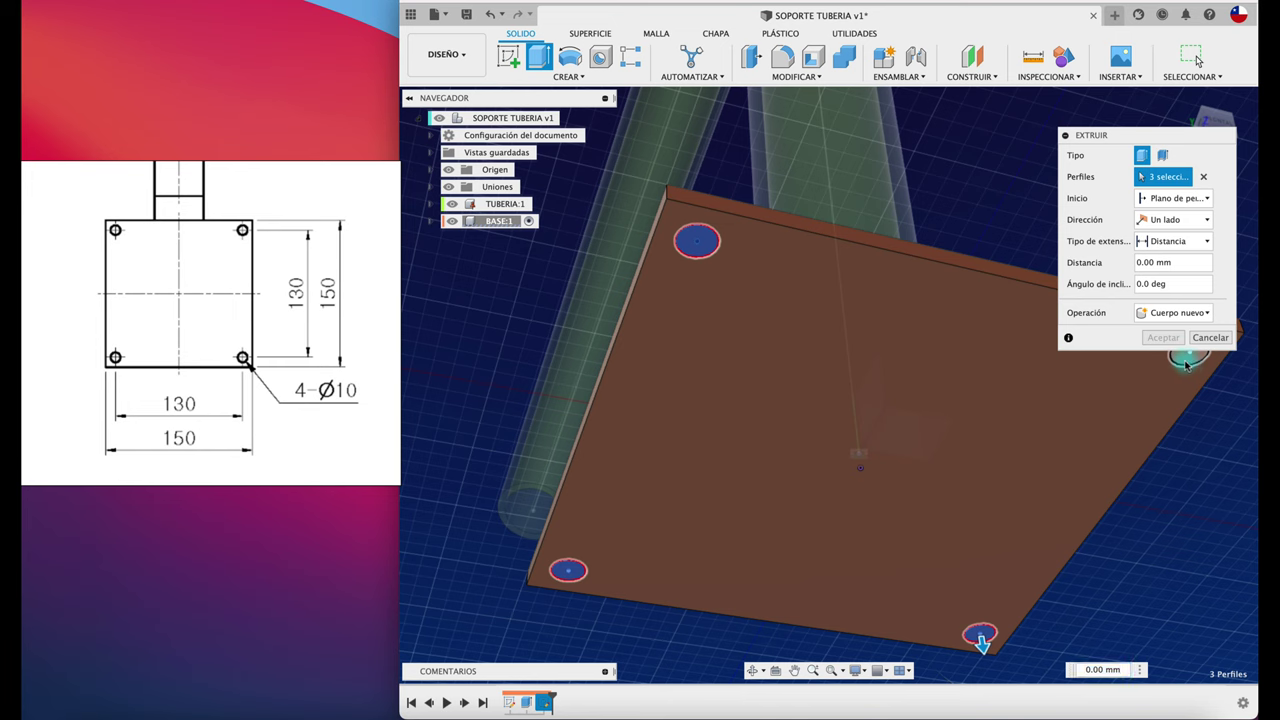
pyautogui.keyDown('shift'); pyautogui.moveTo(1187, 358); pyautogui.dragTo(1063, 440, button='middle'); pyautogui.keyUp('shift')
pyautogui.write('-30')
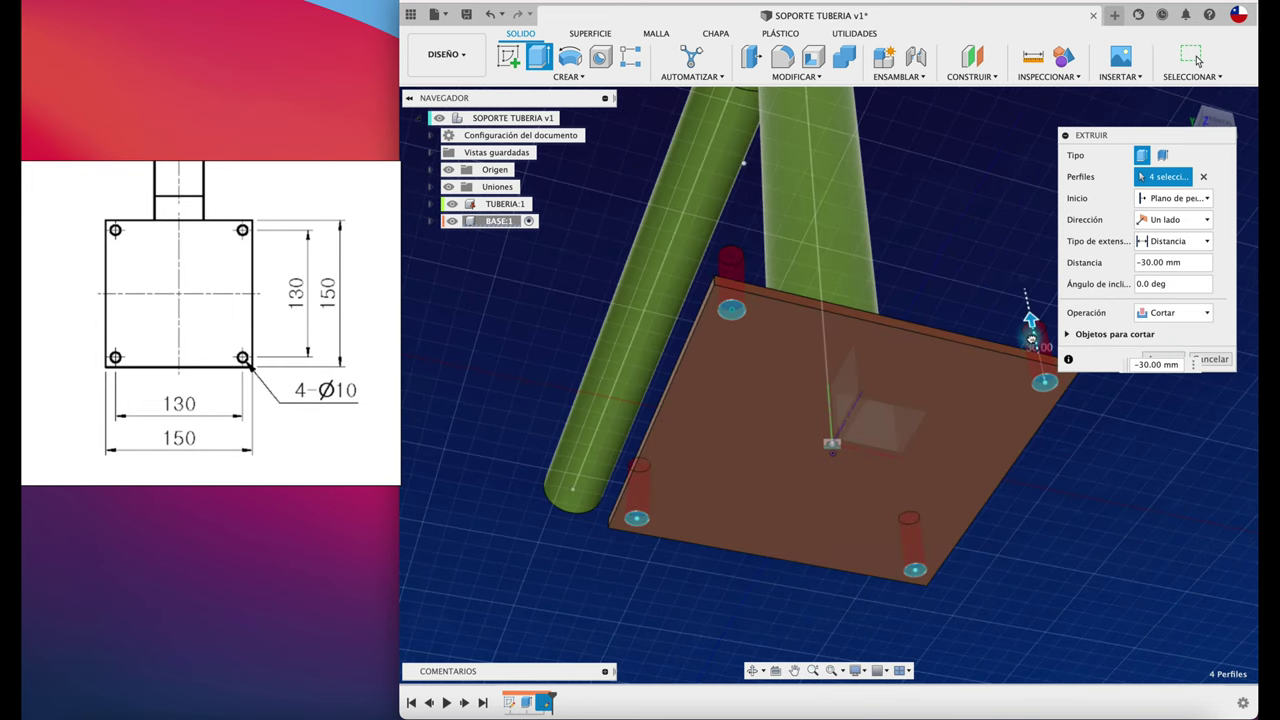
pyautogui.moveTo(1020, 277)
pyautogui.keyDown('shift'); pyautogui.mouseDown(button='middle')
pyautogui.moveTo(1025, 352)
pyautogui.moveTo(1140, 358)
pyautogui.mouseUp(button='middle'); pyautogui.keyUp('shift')
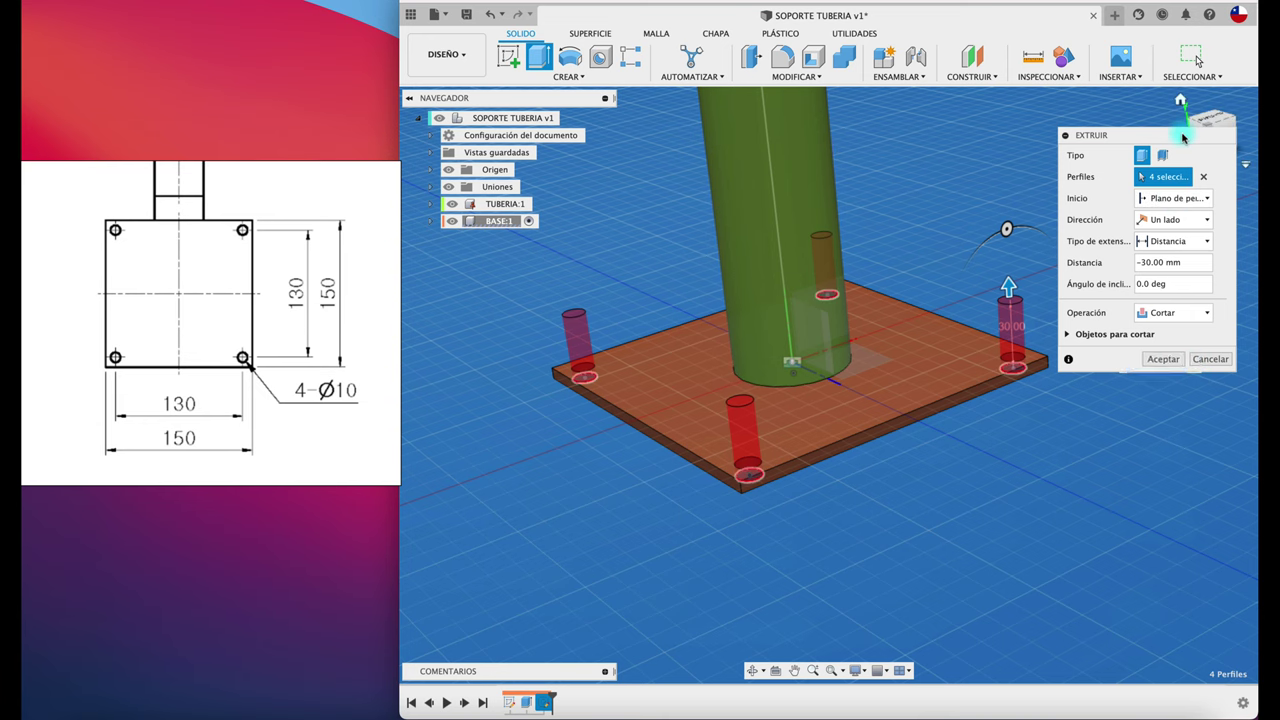
pyautogui.moveTo(1184, 140); pyautogui.dragTo(1172, 104)
pyautogui.click(1150, 318)
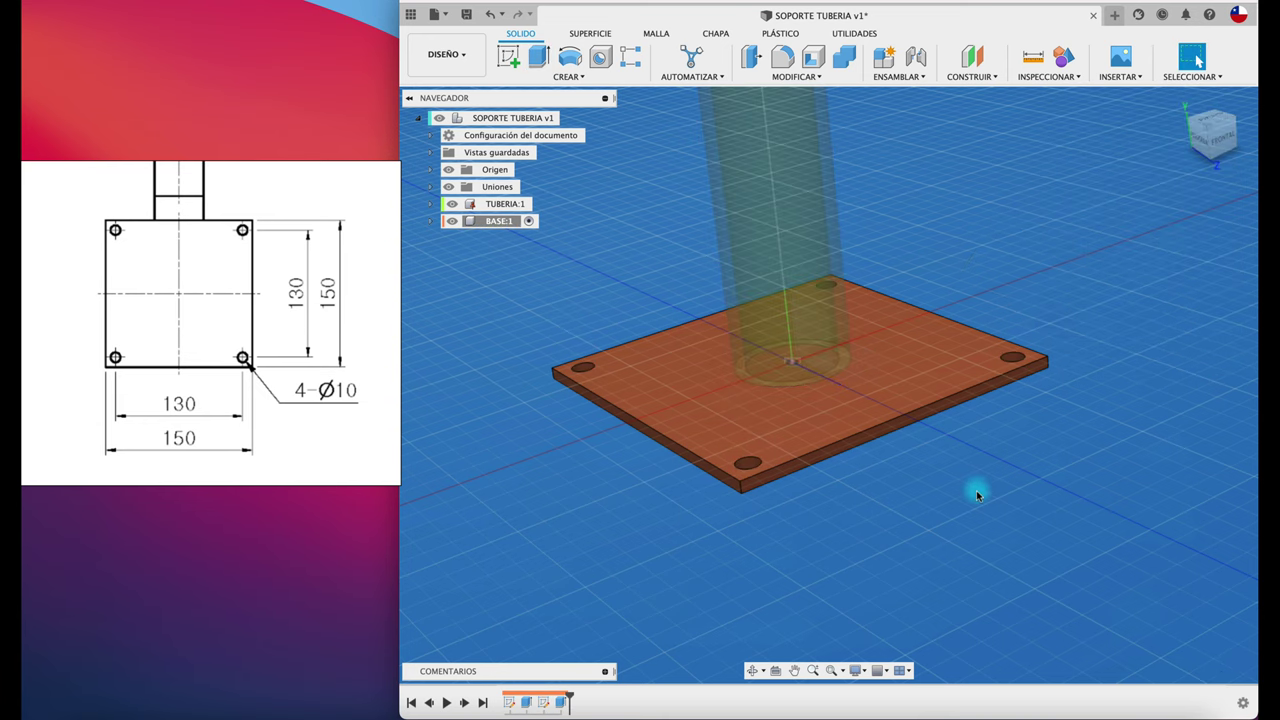
# Activate the root SOPORTE TUBERIA assembly, view the whole bent pipe, and begin a new sketch.
pyautogui.click(565, 119)
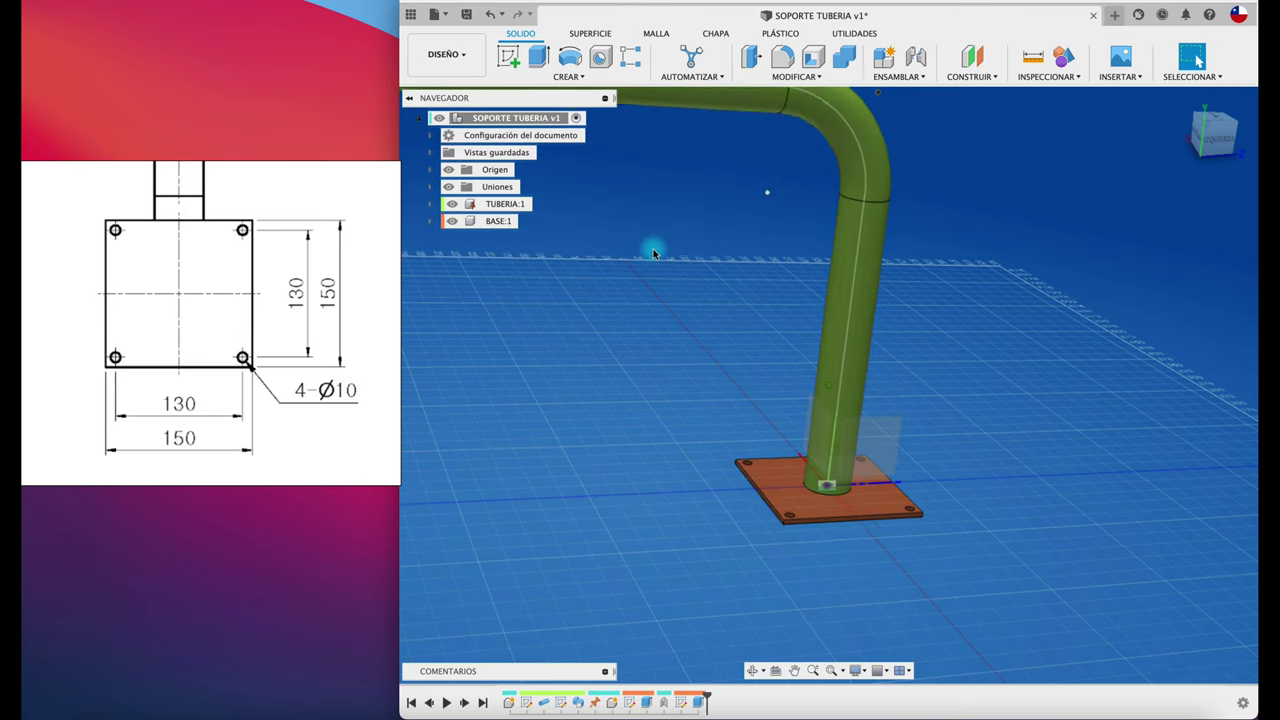
pyautogui.keyDown('shift'); pyautogui.moveTo(657, 251); pyautogui.dragTo(523, 283, button='middle'); pyautogui.keyUp('shift')
pyautogui.moveTo(246, 294); pyautogui.dragTo(274, 325)
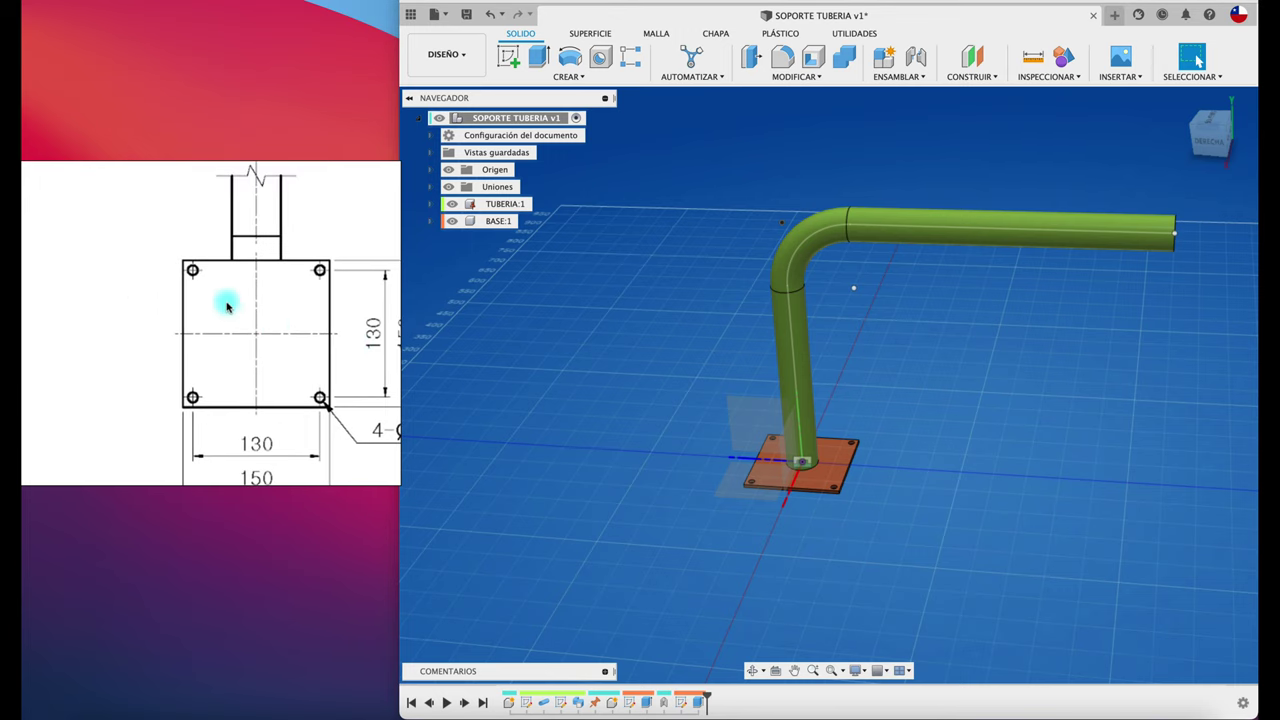
pyautogui.scroll(-5, 229, 300)
pyautogui.scroll(-2, 229, 266)
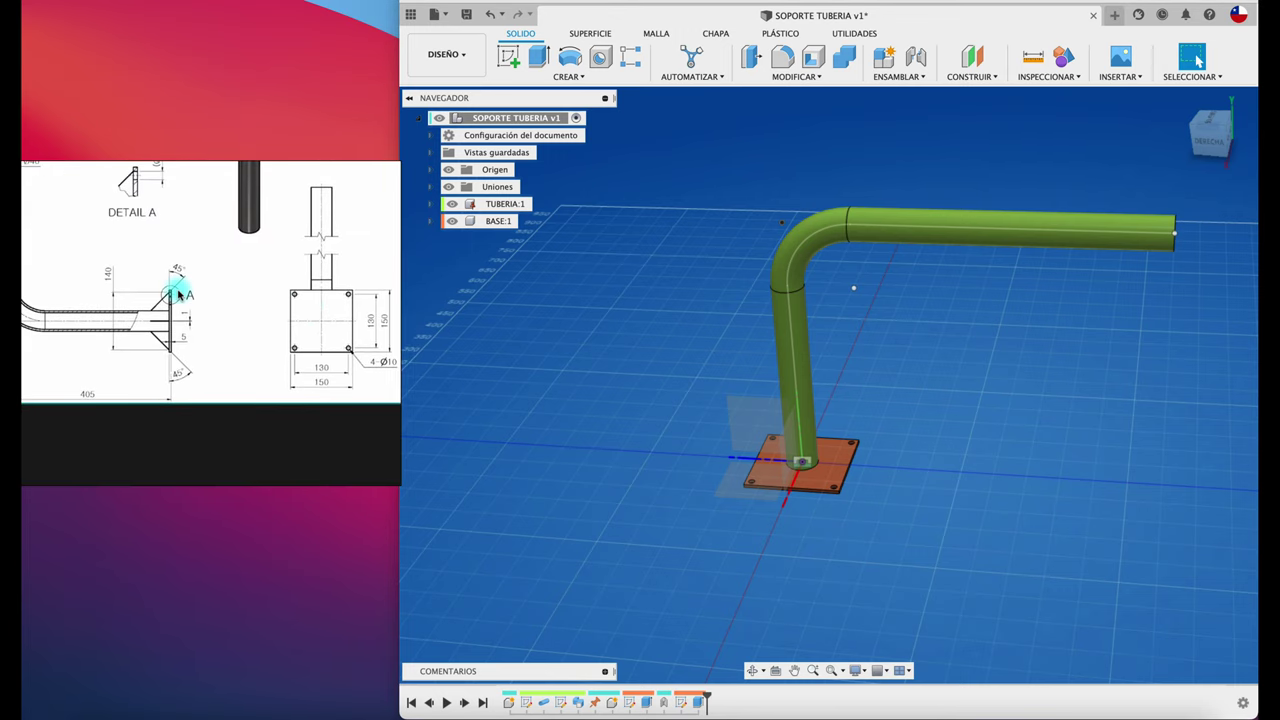
pyautogui.scroll(2, 178, 293)
pyautogui.scroll(2, 172, 290)
pyautogui.scroll(3, 165, 283)
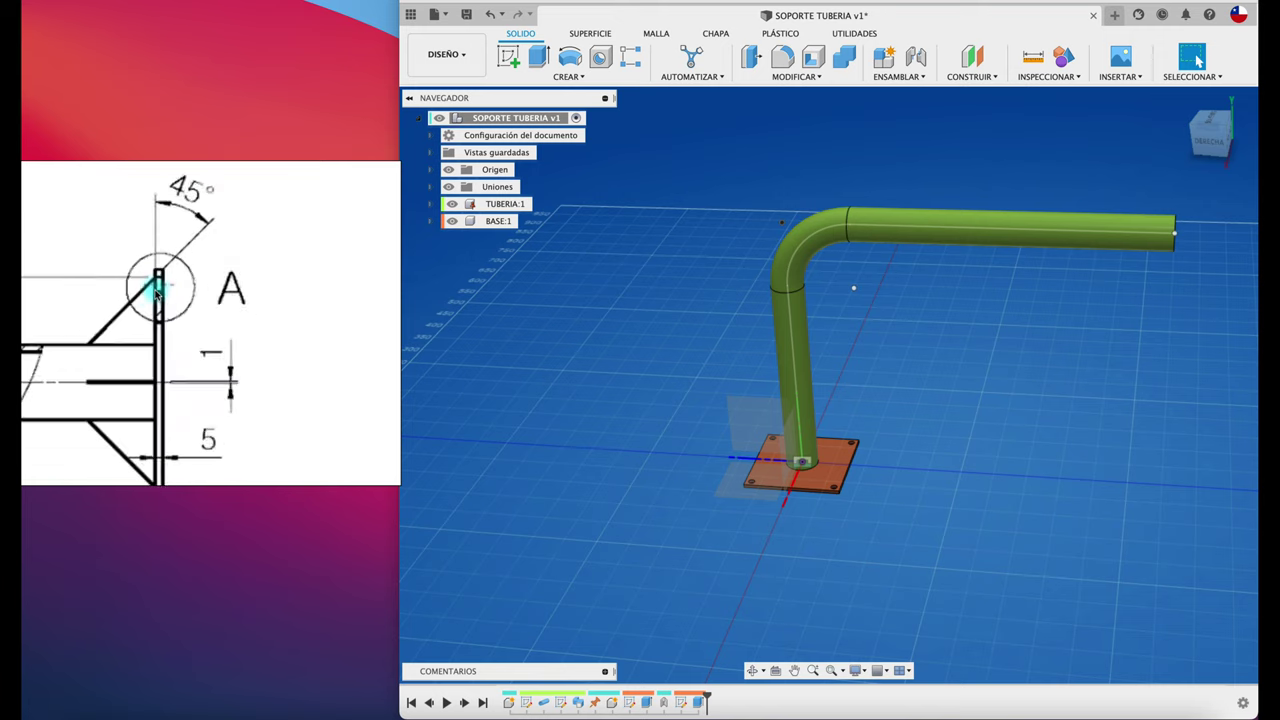
pyautogui.scroll(3, 155, 278)
pyautogui.scroll(-3, 367, 340)
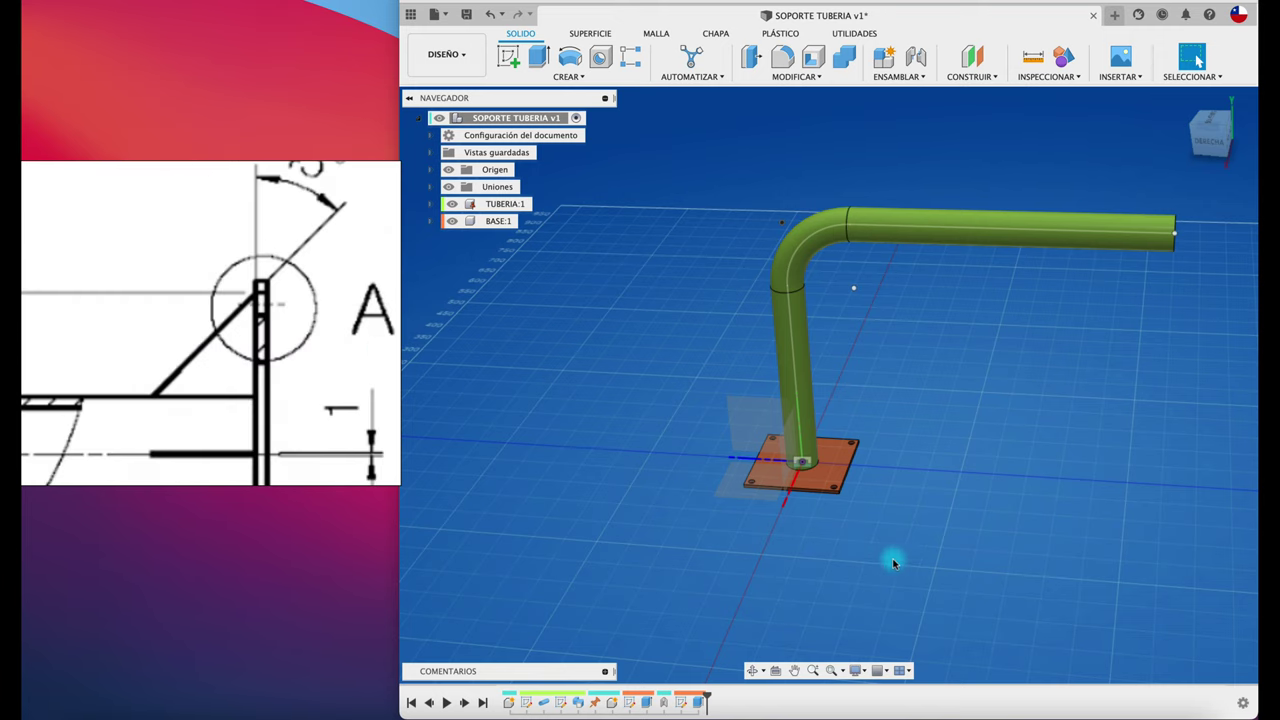
pyautogui.click(508, 57)
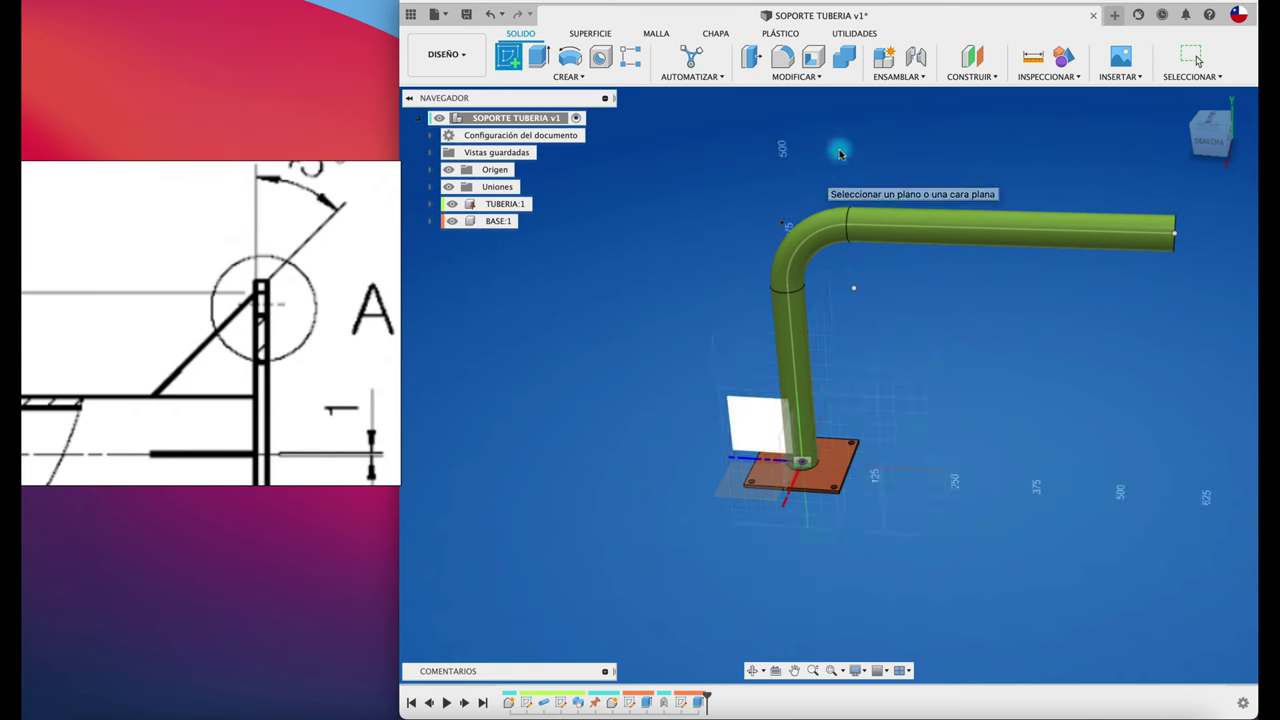
# Add a new active component named SOPORTE TRIANGULAR alongside TUBERIA and BASE.
pyautogui.click(884, 57)
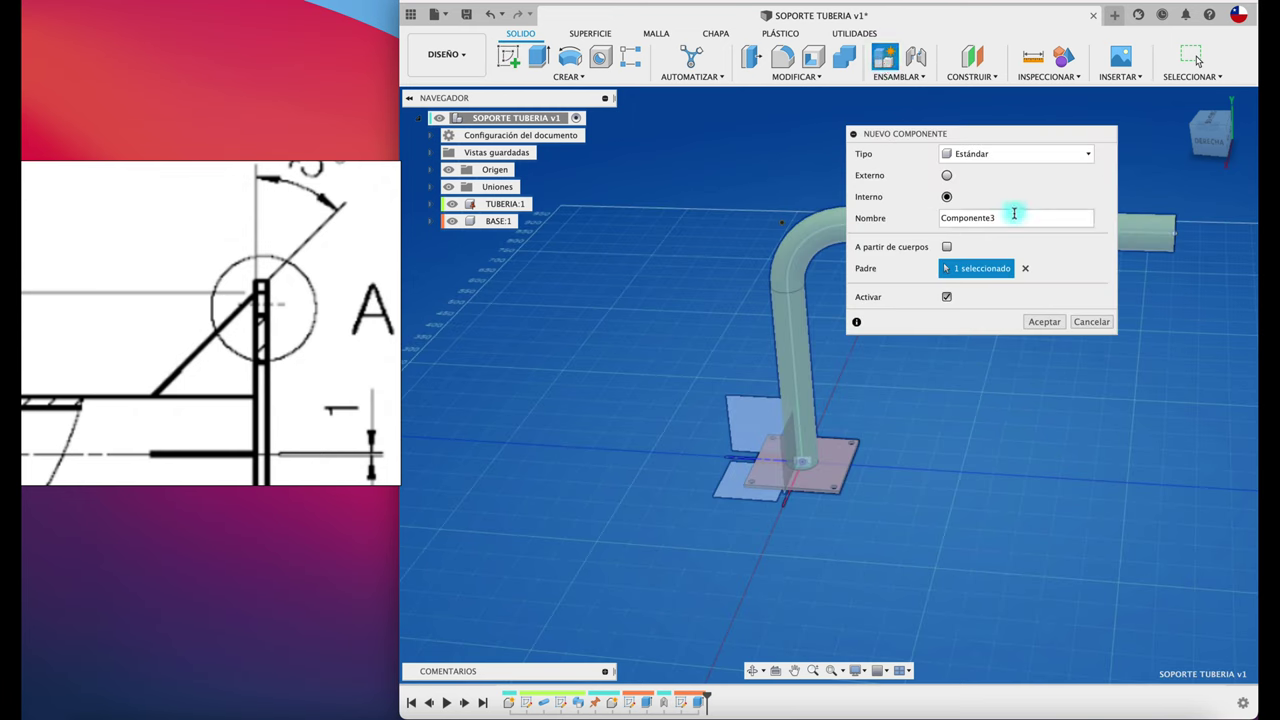
pyautogui.doubleClick(943, 215)
pyautogui.write('SOPORTE')
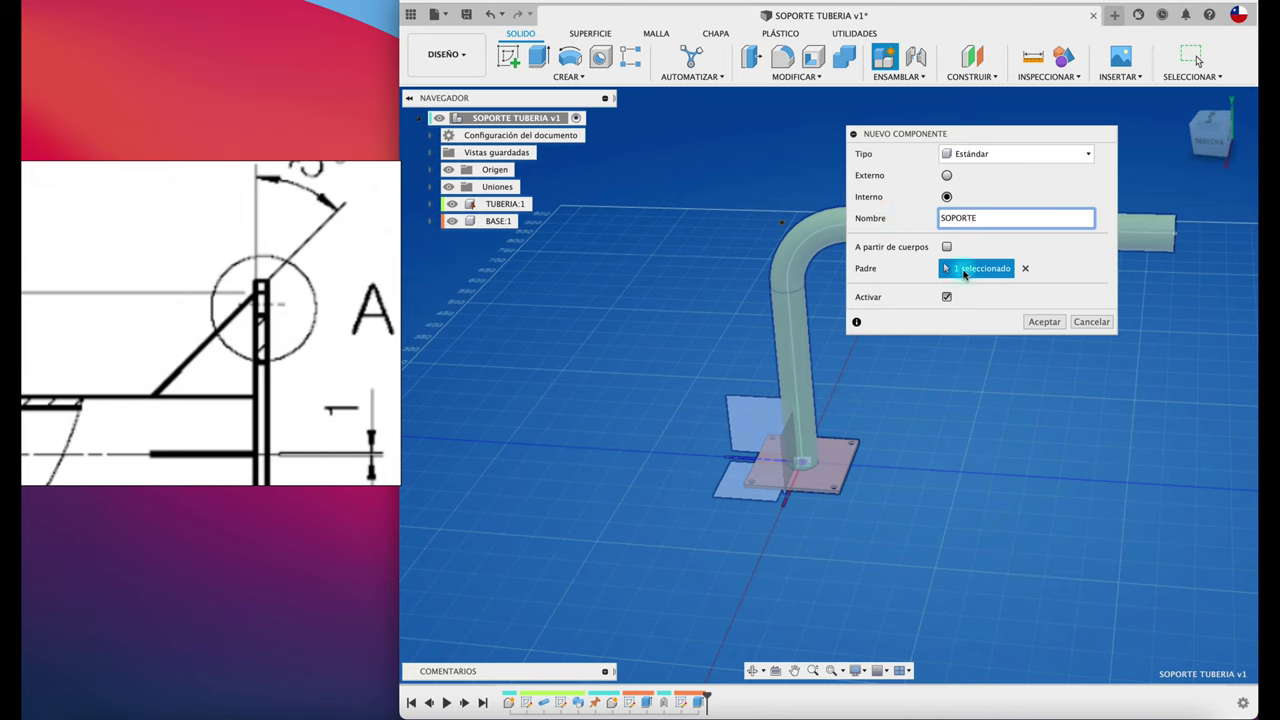
pyautogui.click(1052, 322)
pyautogui.write('TRIANGULAR')
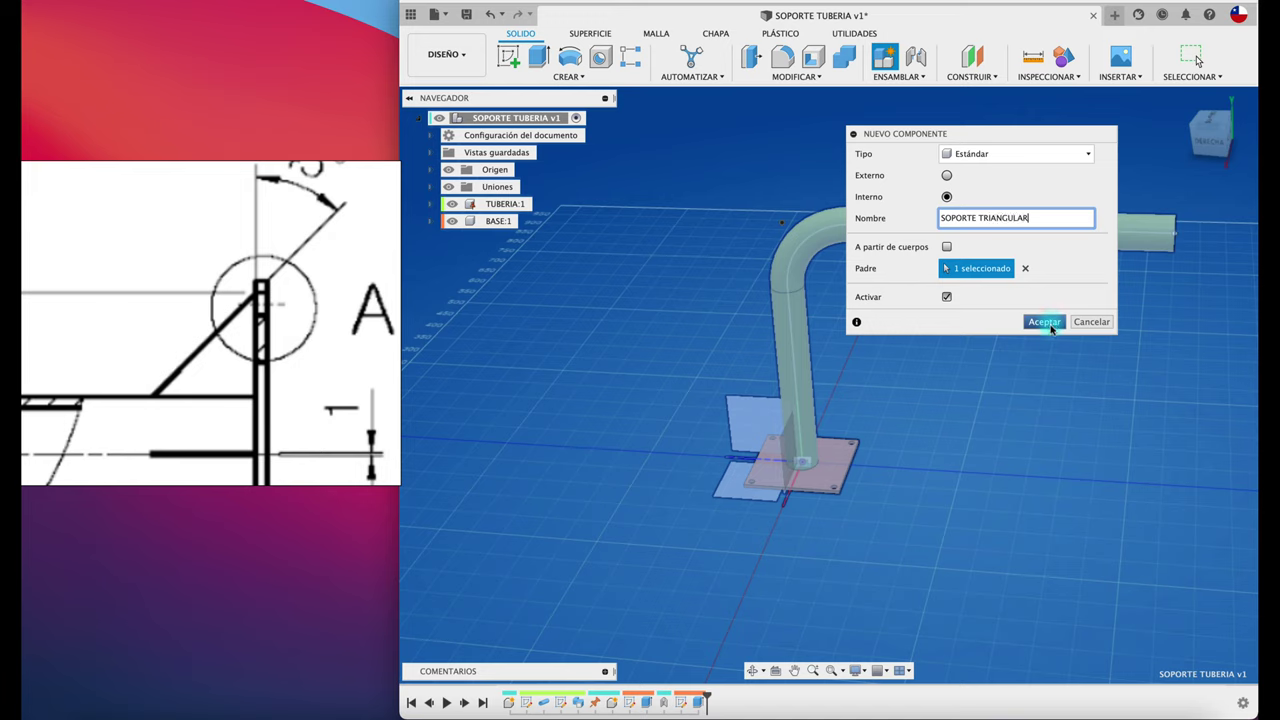
pyautogui.click(1046, 322)
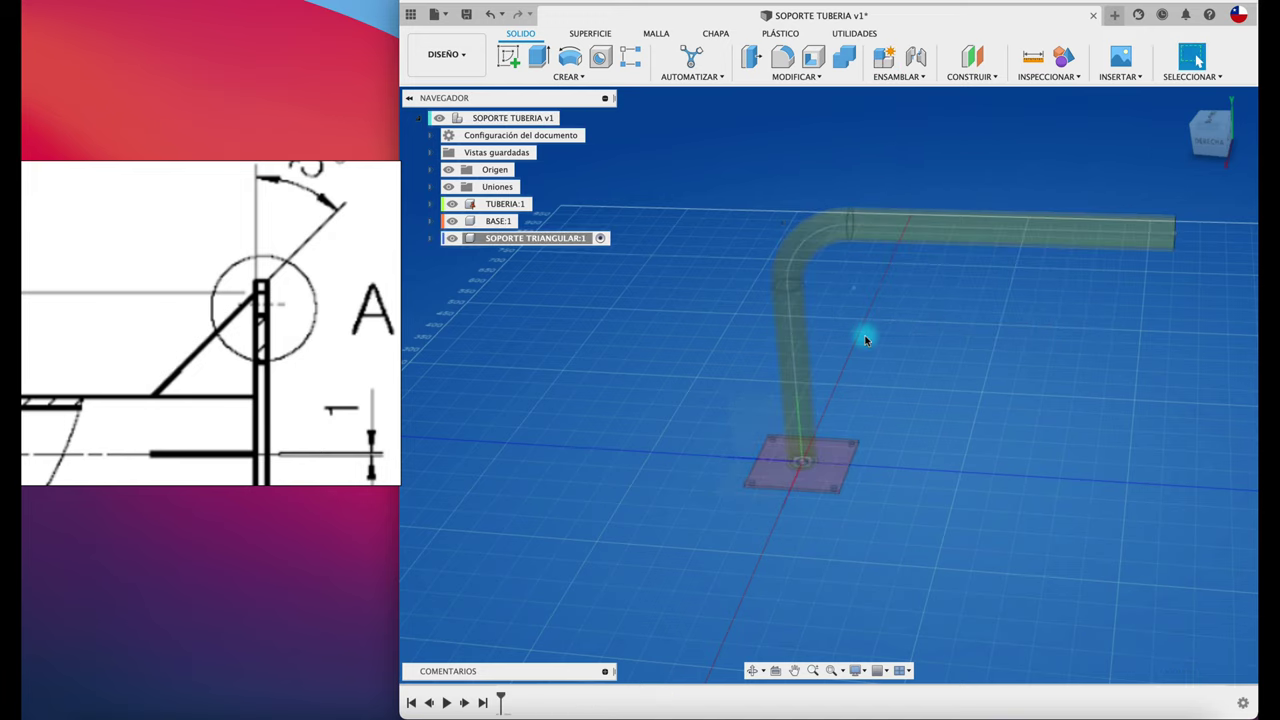
# Start a new sketch on the vertical origin plane through the pipe.
pyautogui.click(508, 56)
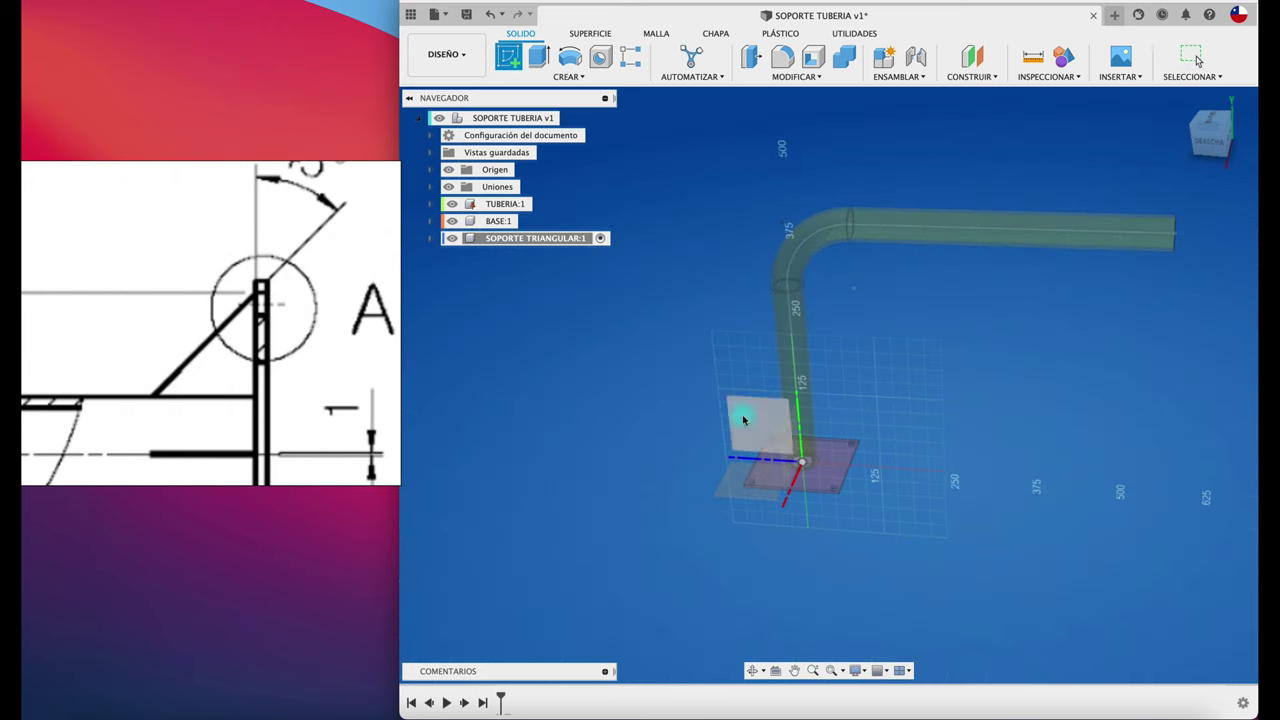
pyautogui.click(735, 417)
pyautogui.click(729, 415)
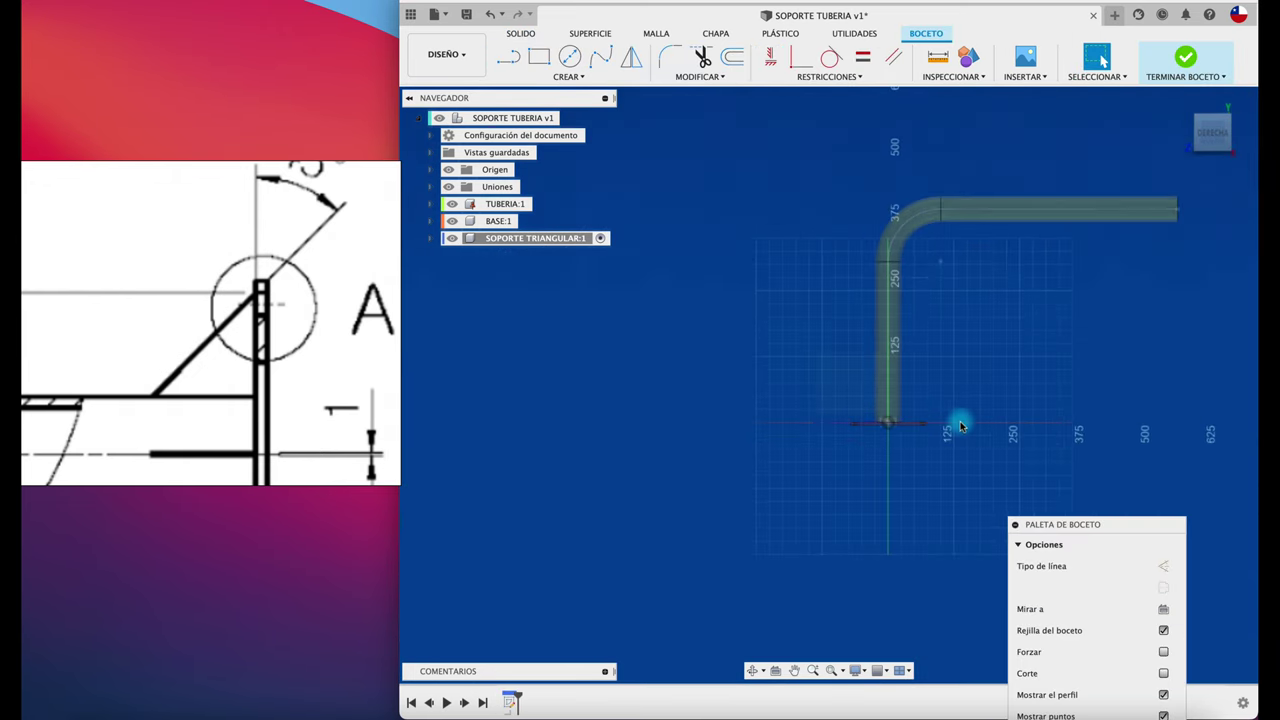
pyautogui.scroll(3, 888, 362)
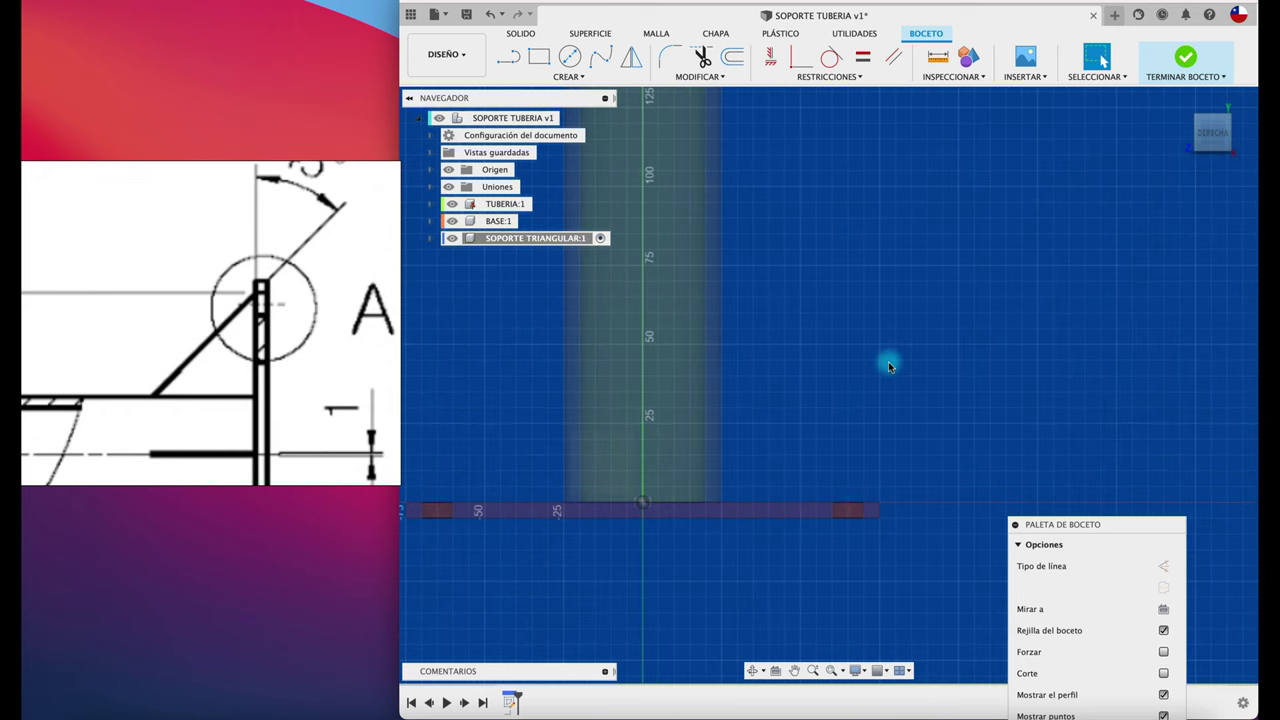
# Project the base plate's two side edges into the sketch as reference geometry.
pyautogui.press('p')
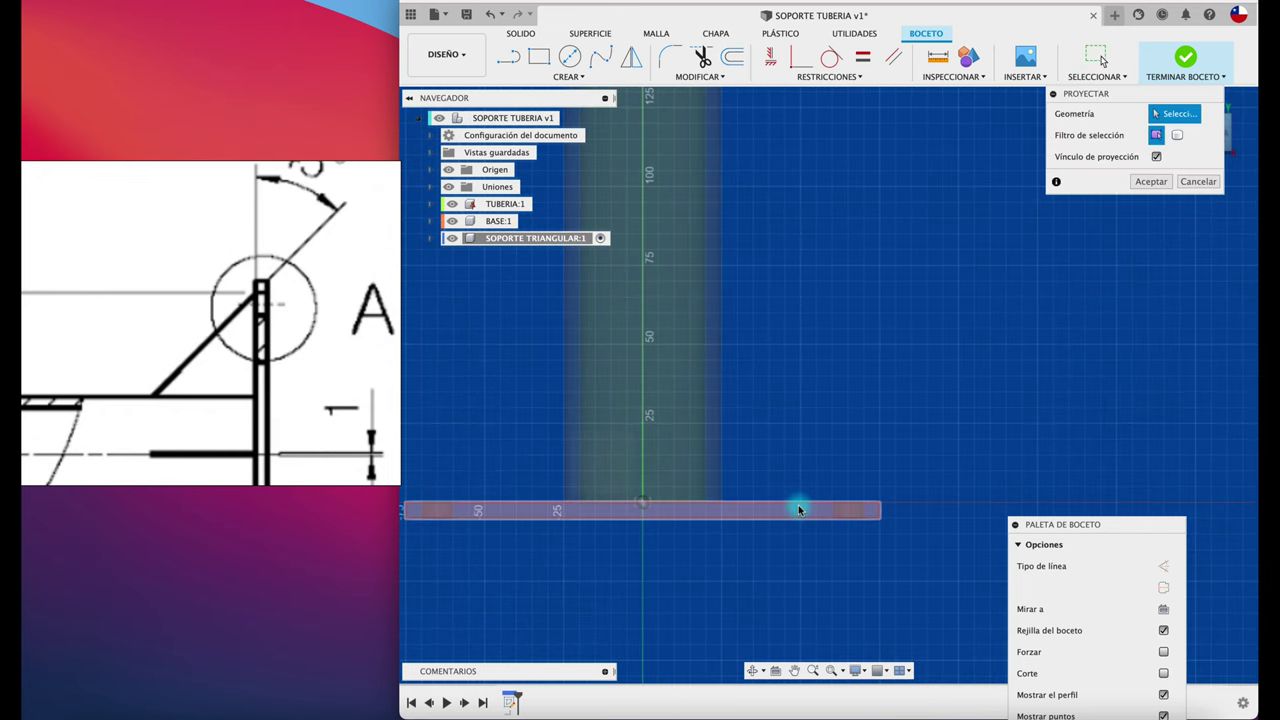
pyautogui.click(804, 518)
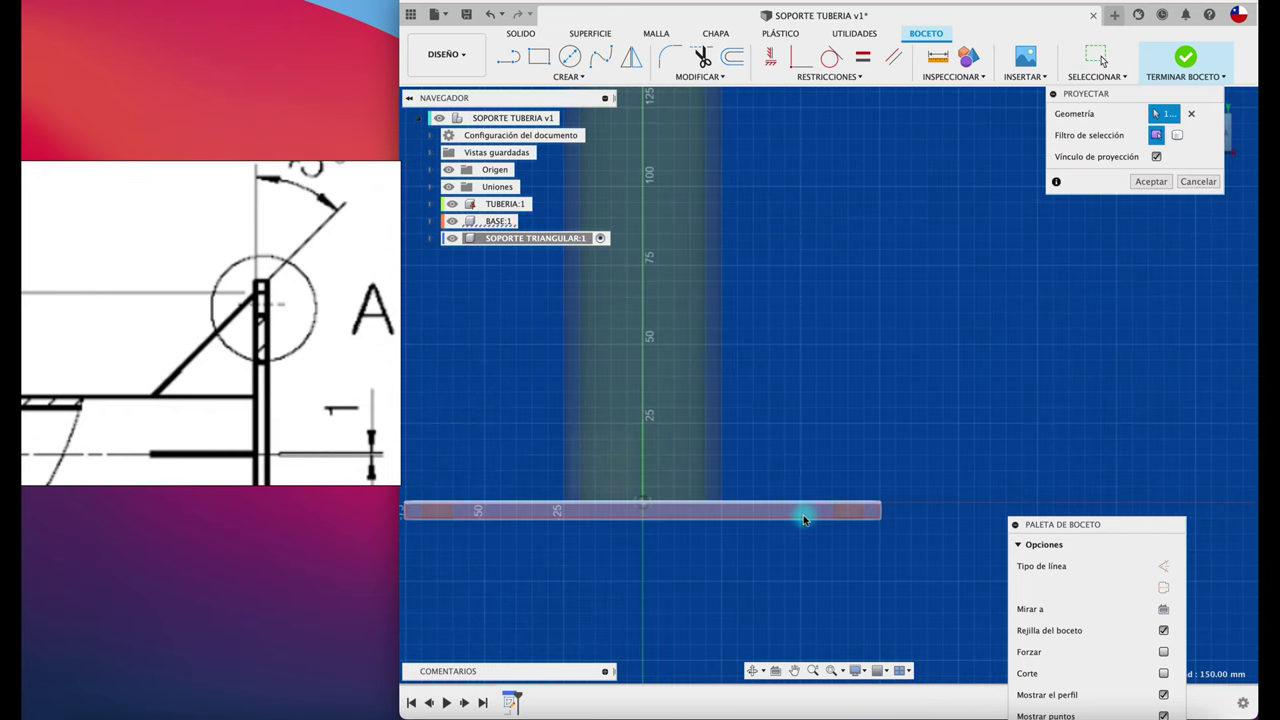
pyautogui.click(862, 514)
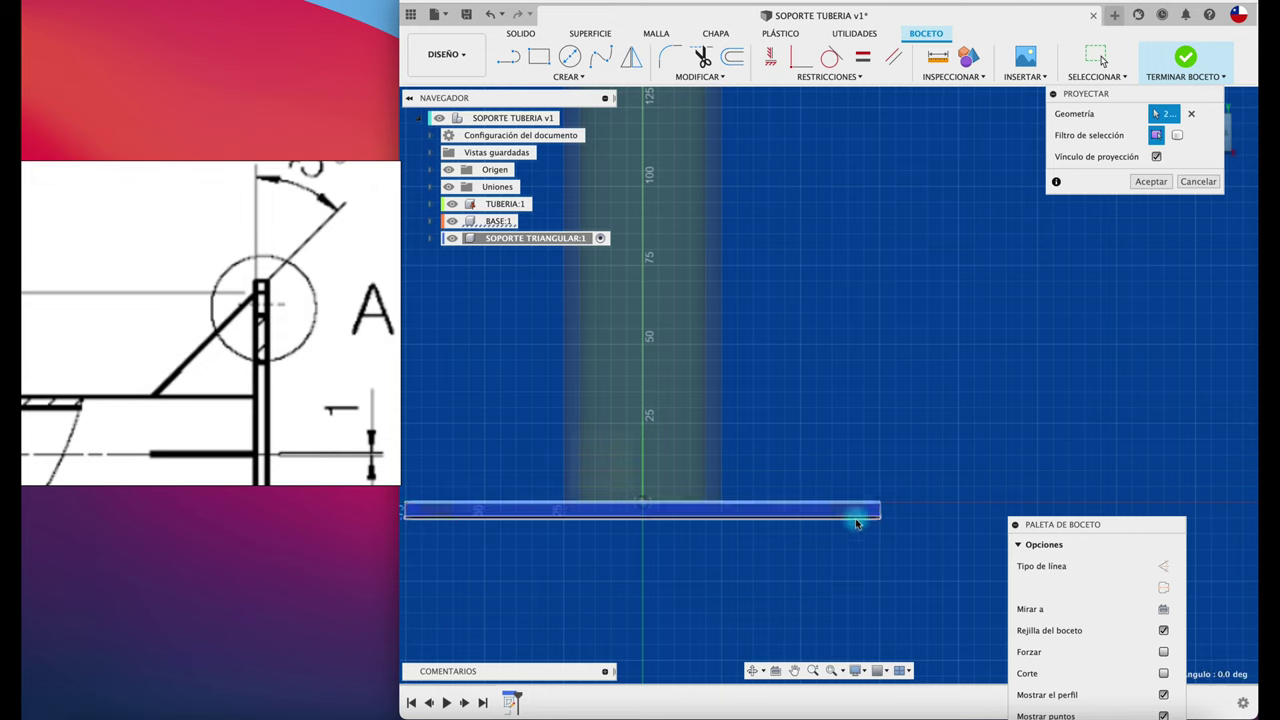
pyautogui.click(1148, 181)
pyautogui.click(507, 62)
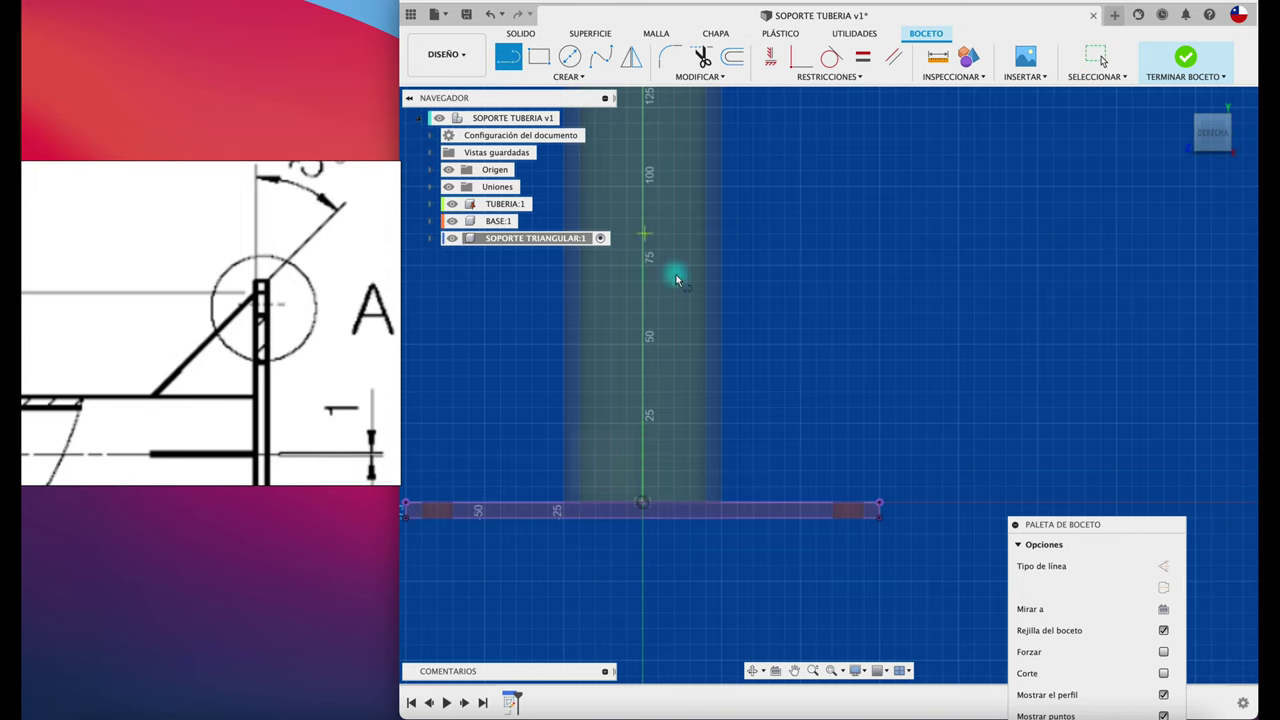
pyautogui.scroll(1, 888, 508)
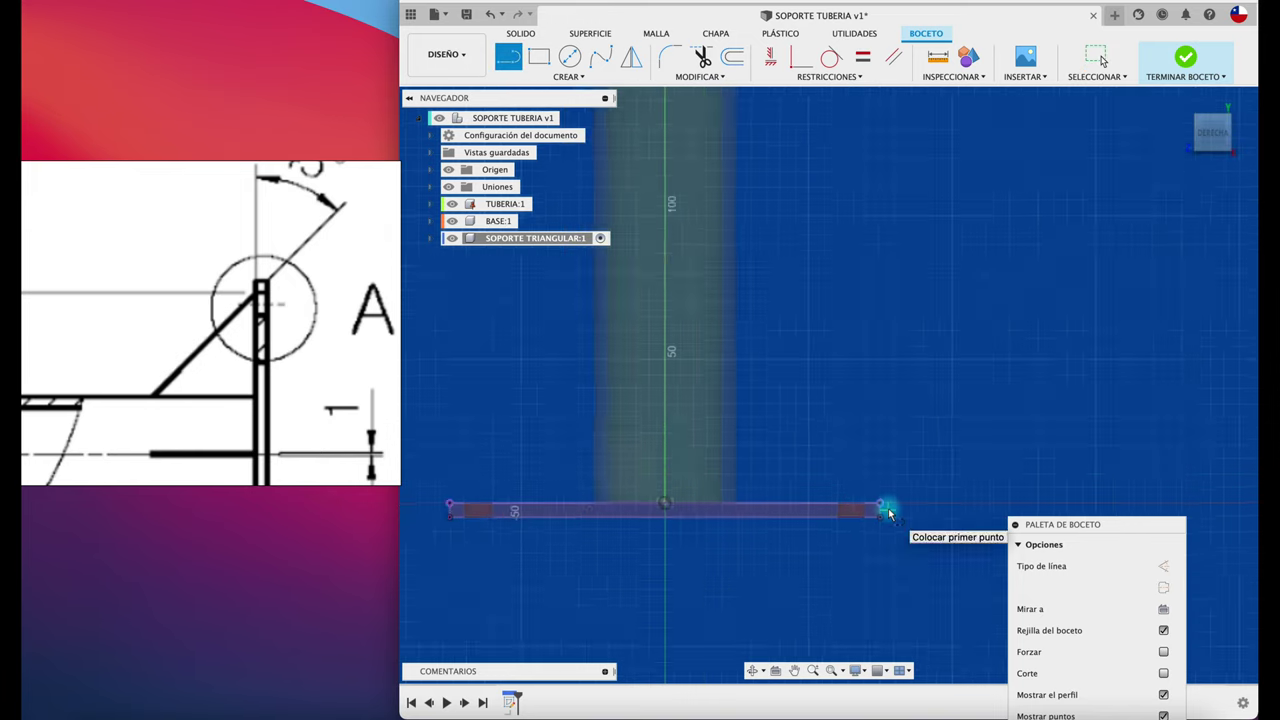
pyautogui.scroll(2, 890, 508)
pyautogui.scroll(2, 880, 515)
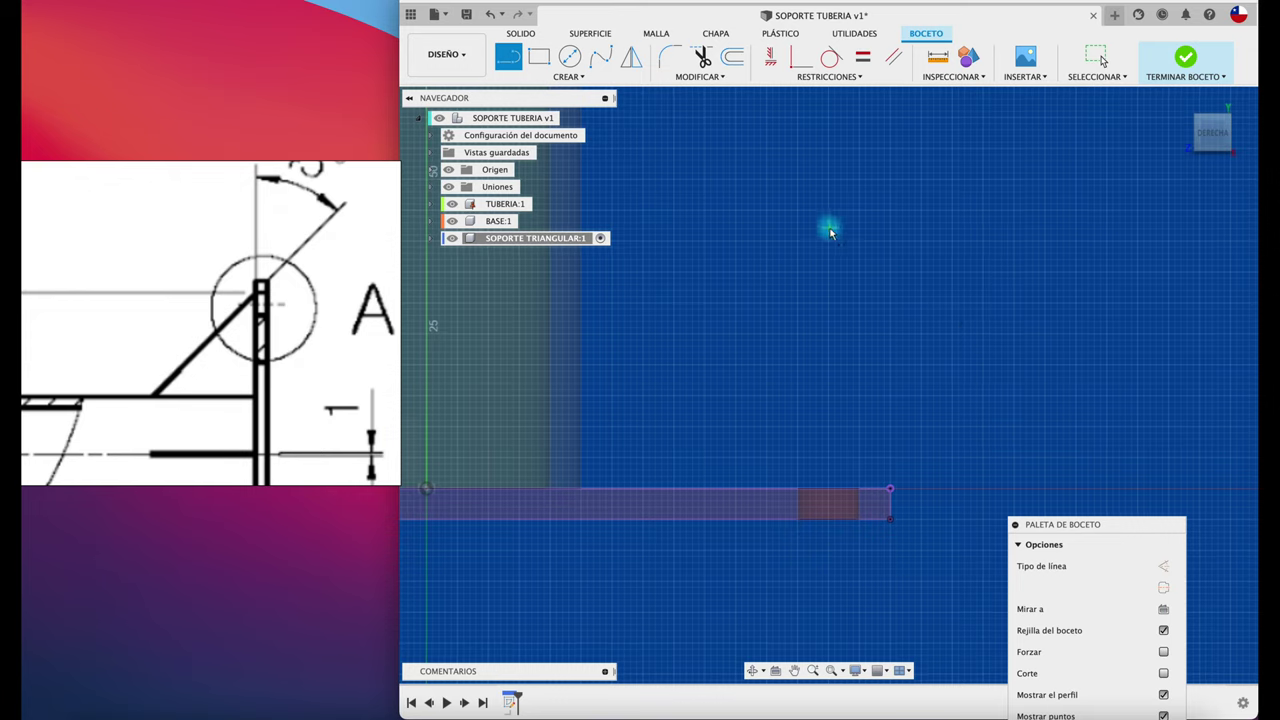
pyautogui.press('Escape')
# Intersect the base plate and one of its holes with the sketch plane.
pyautogui.click(568, 76)
pyautogui.moveTo(541, 304)
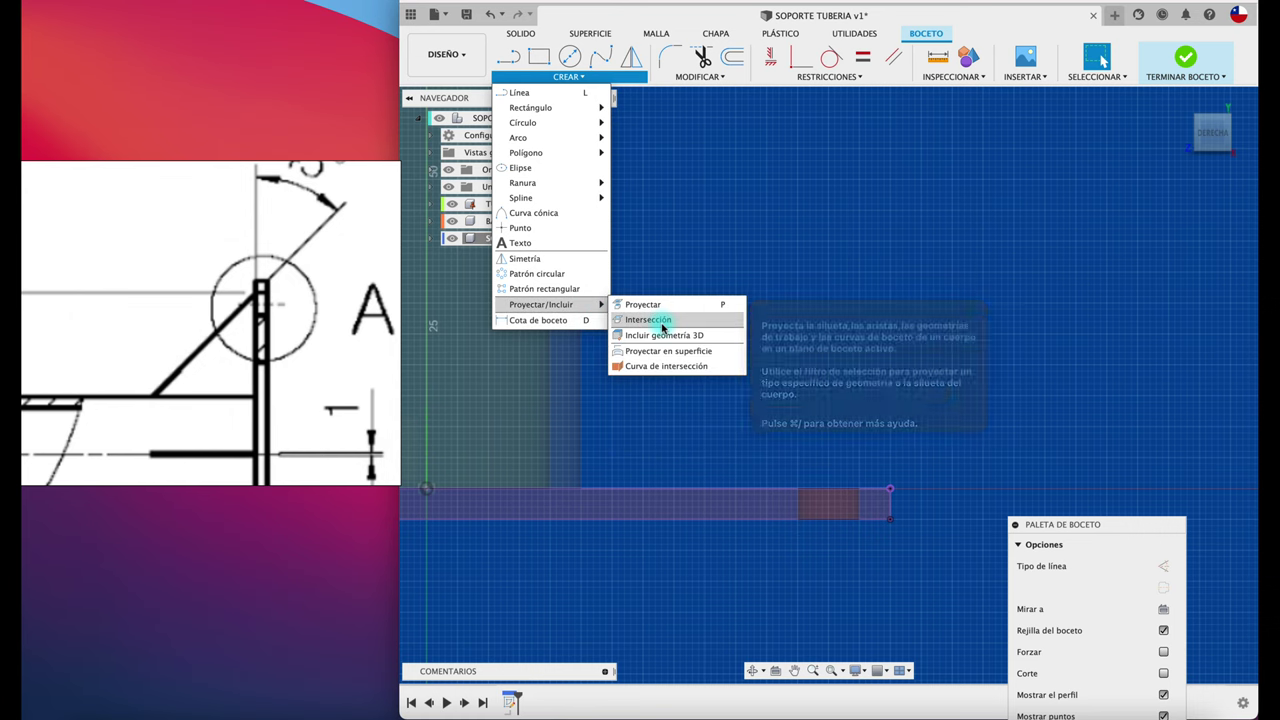
pyautogui.click(662, 322)
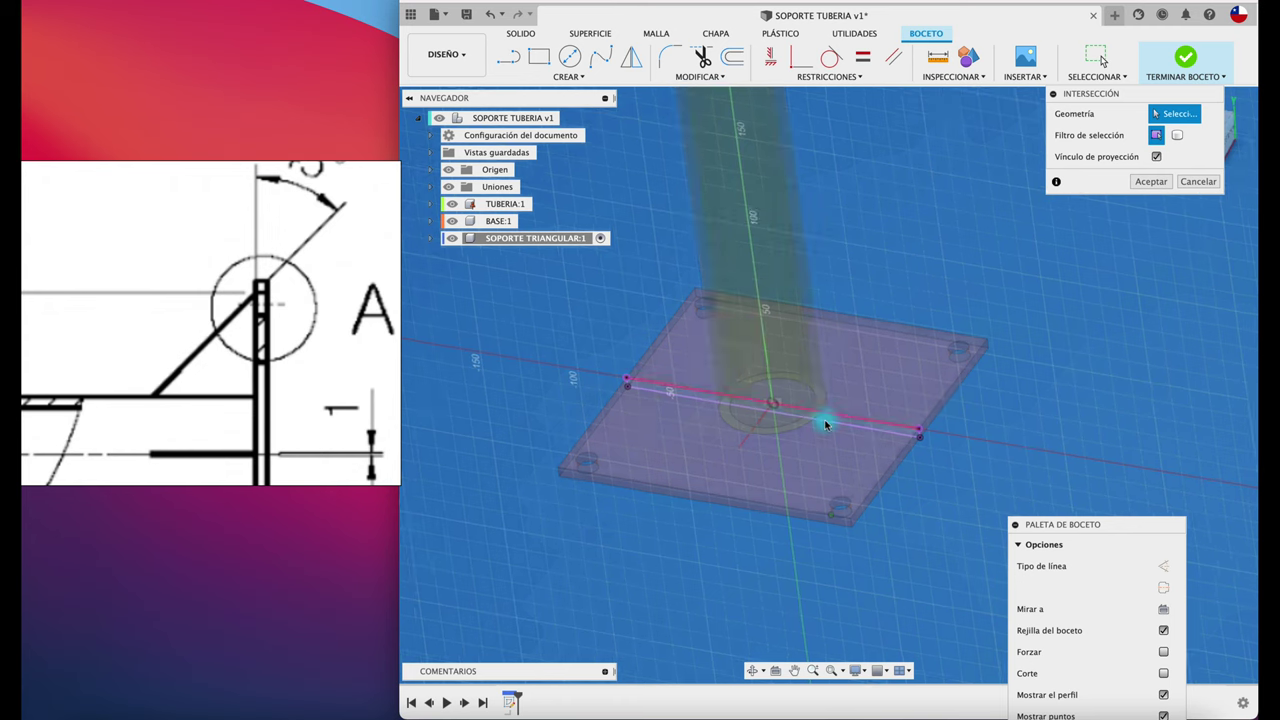
pyautogui.click(902, 431)
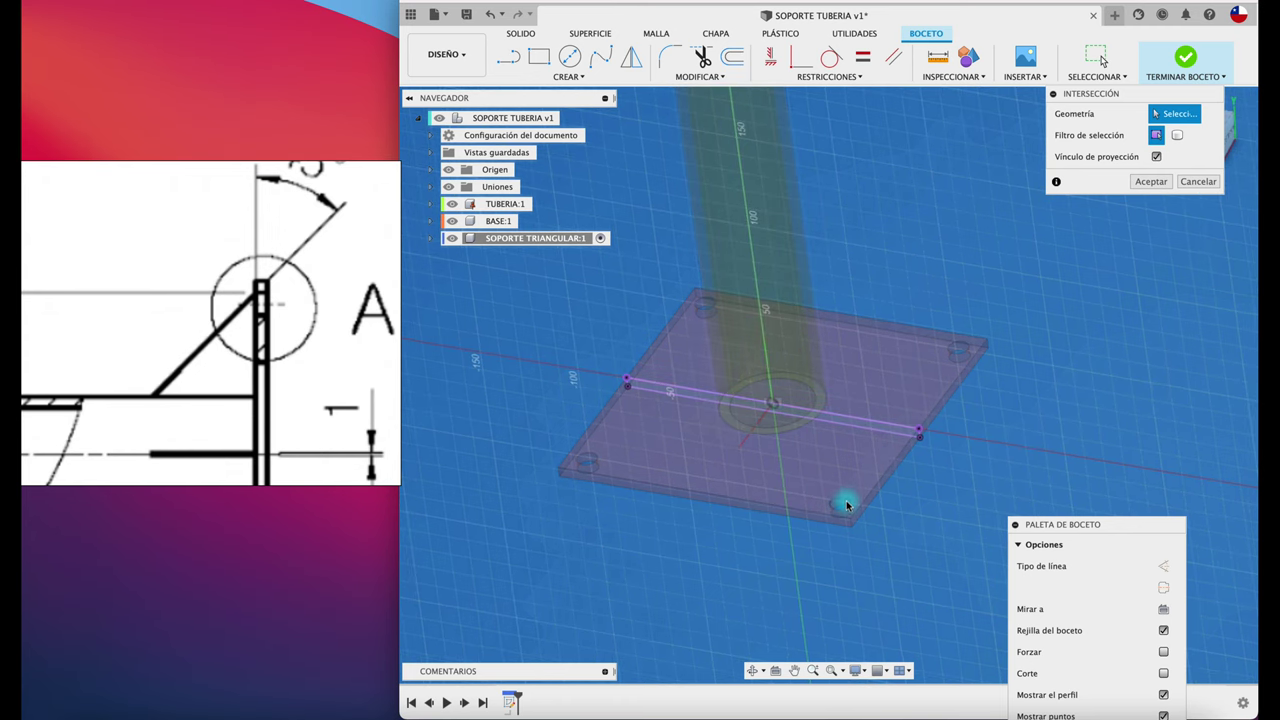
pyautogui.scroll(-3, 852, 518)
pyautogui.scroll(3, 850, 515)
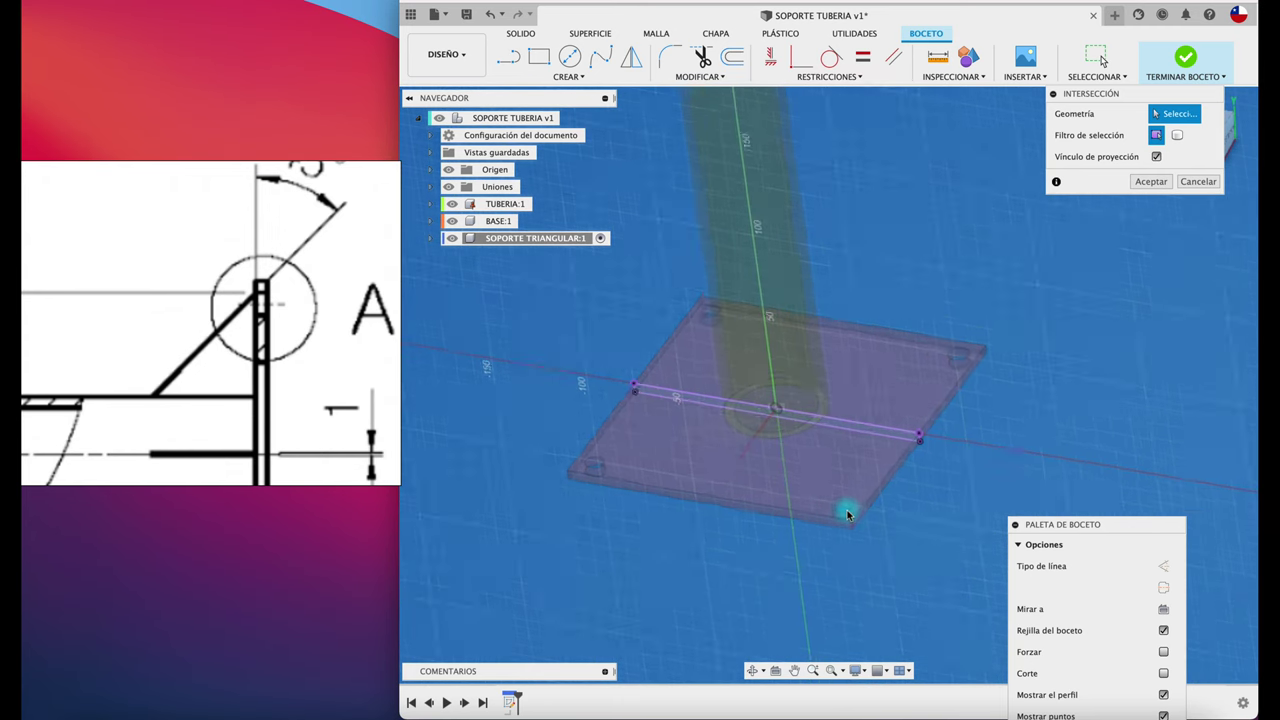
pyautogui.scroll(3, 848, 514)
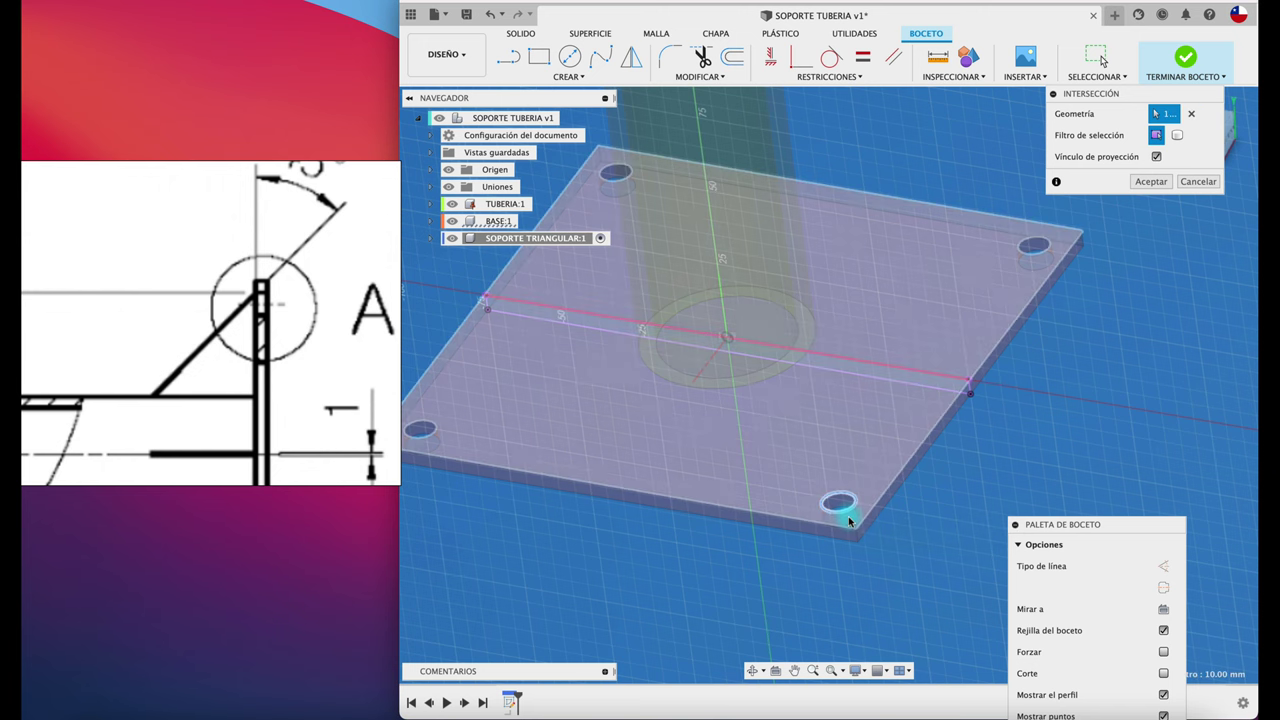
pyautogui.keyDown('shift'); pyautogui.moveTo(851, 530); pyautogui.dragTo(856, 527, button='middle'); pyautogui.keyUp('shift')
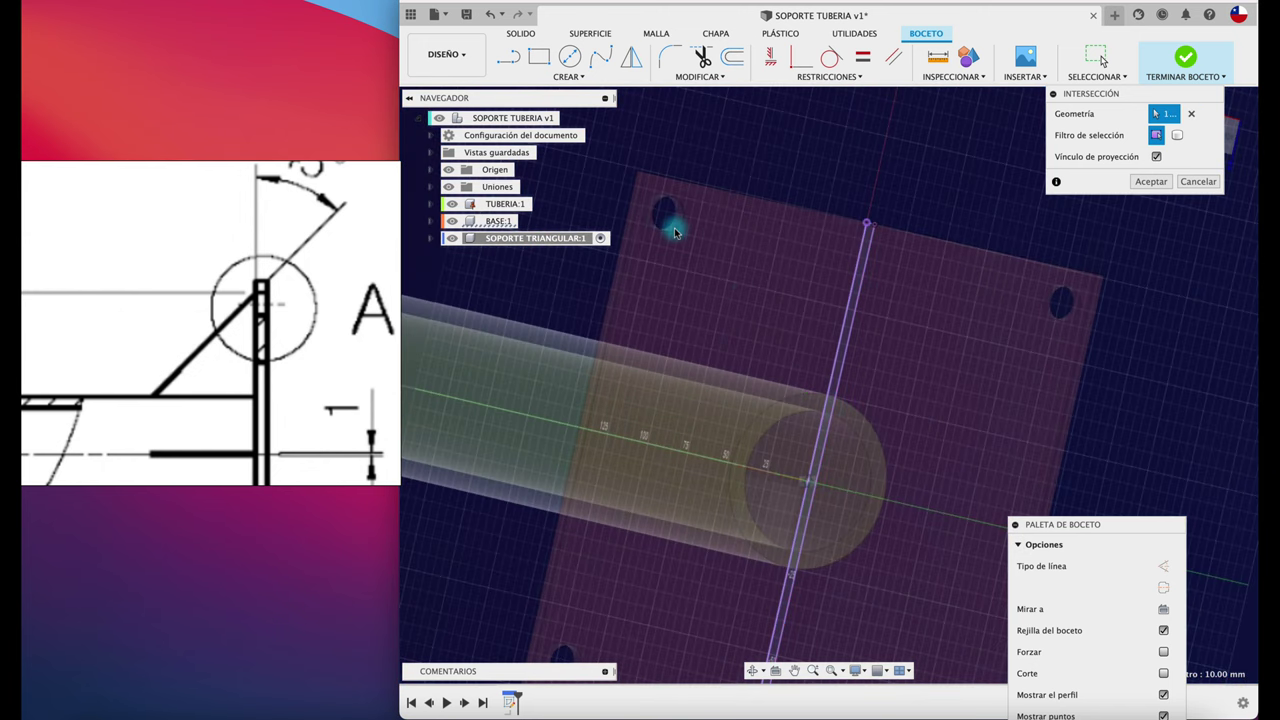
pyautogui.click(680, 210)
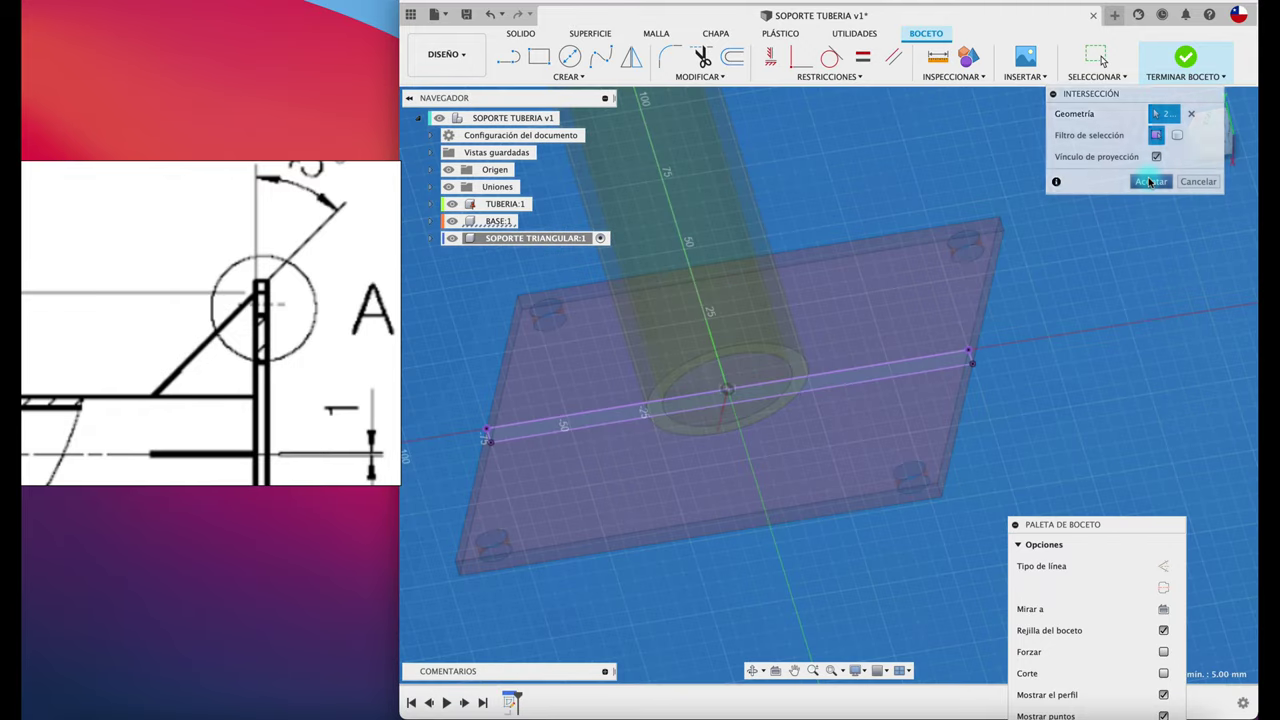
pyautogui.click(1150, 181)
# Project two base-plate hole edges into the sketch.
pyautogui.keyDown('shift'); pyautogui.moveTo(983, 343); pyautogui.dragTo(876, 533, button='middle'); pyautogui.keyUp('shift')
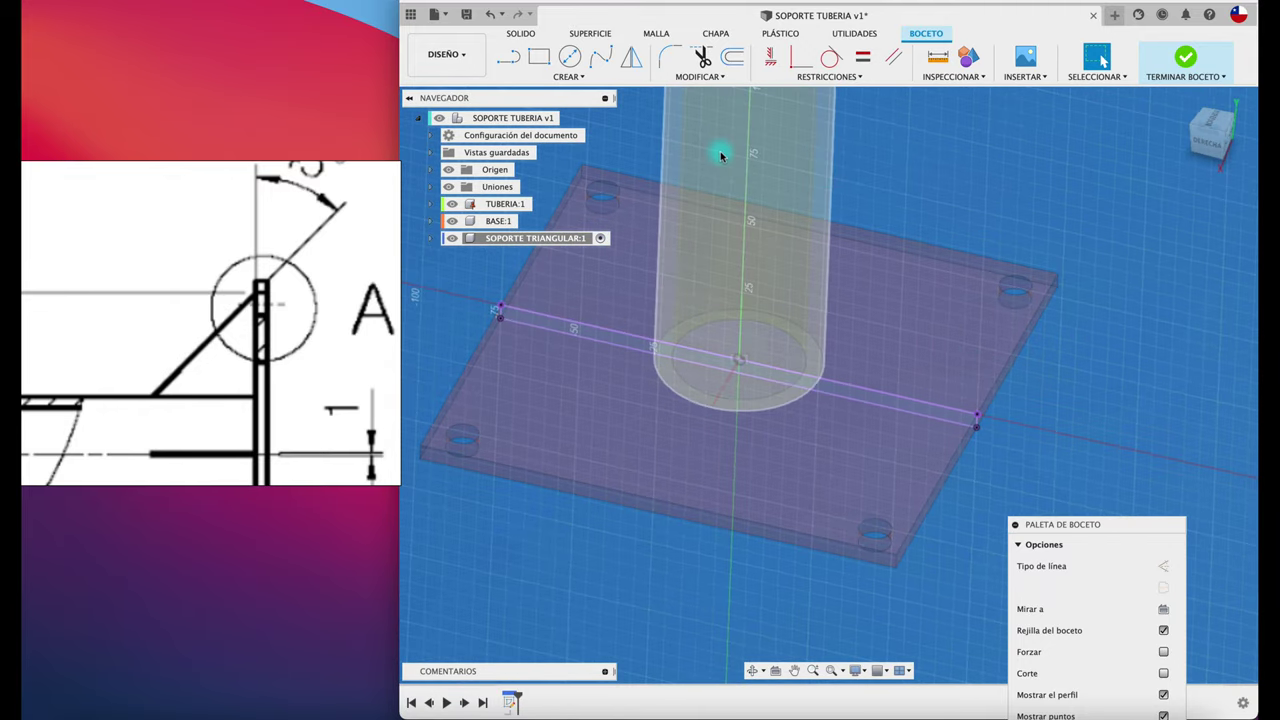
pyautogui.click(592, 80)
pyautogui.moveTo(545, 304)
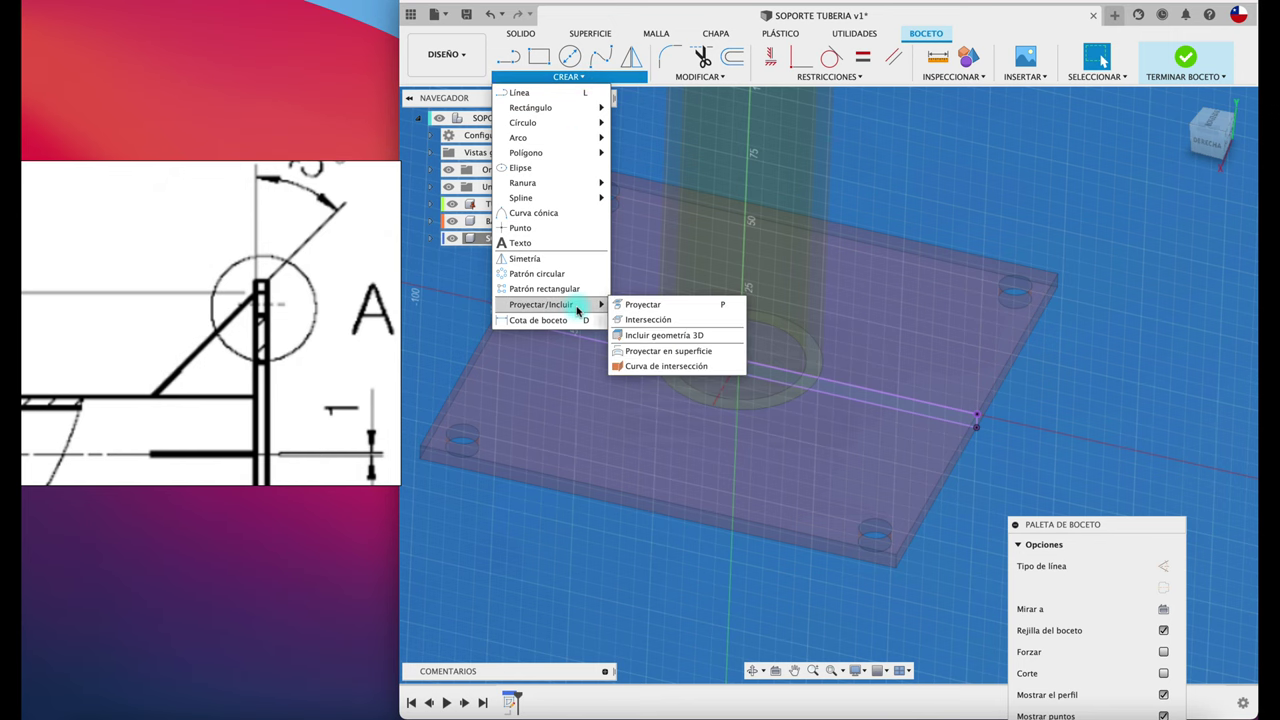
pyautogui.click(640, 304)
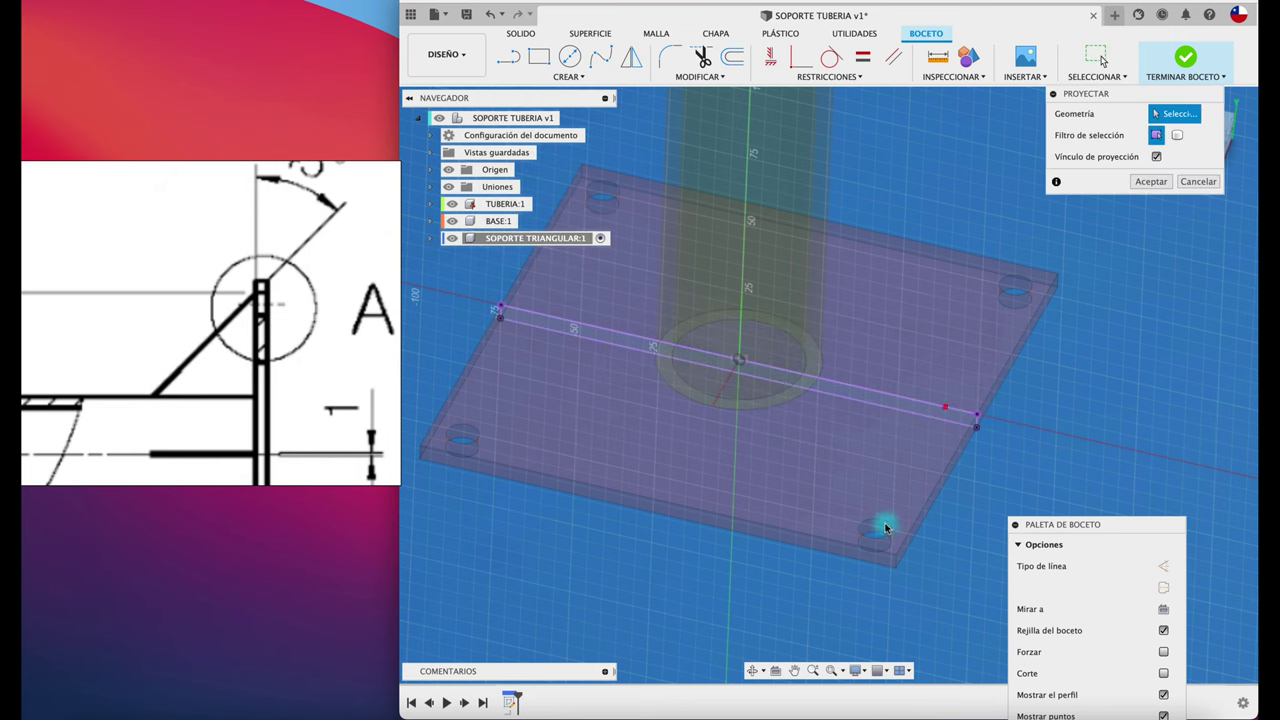
pyautogui.click(884, 526)
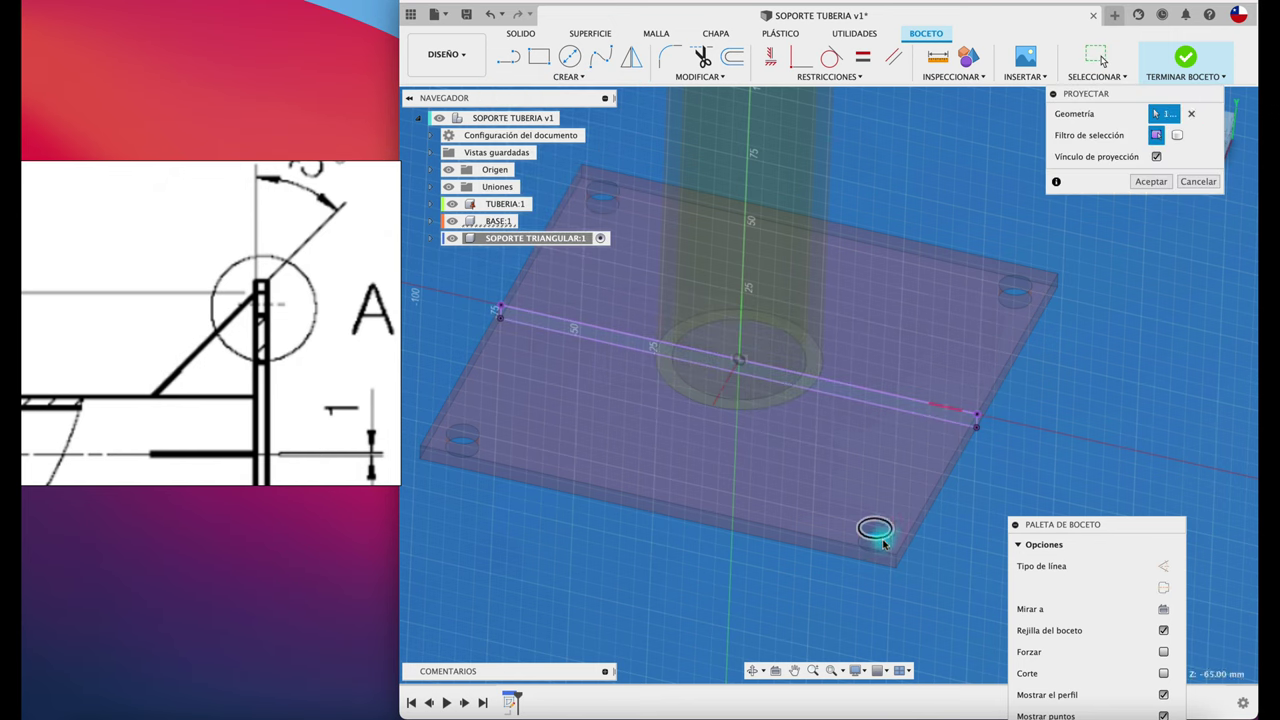
pyautogui.click(884, 541)
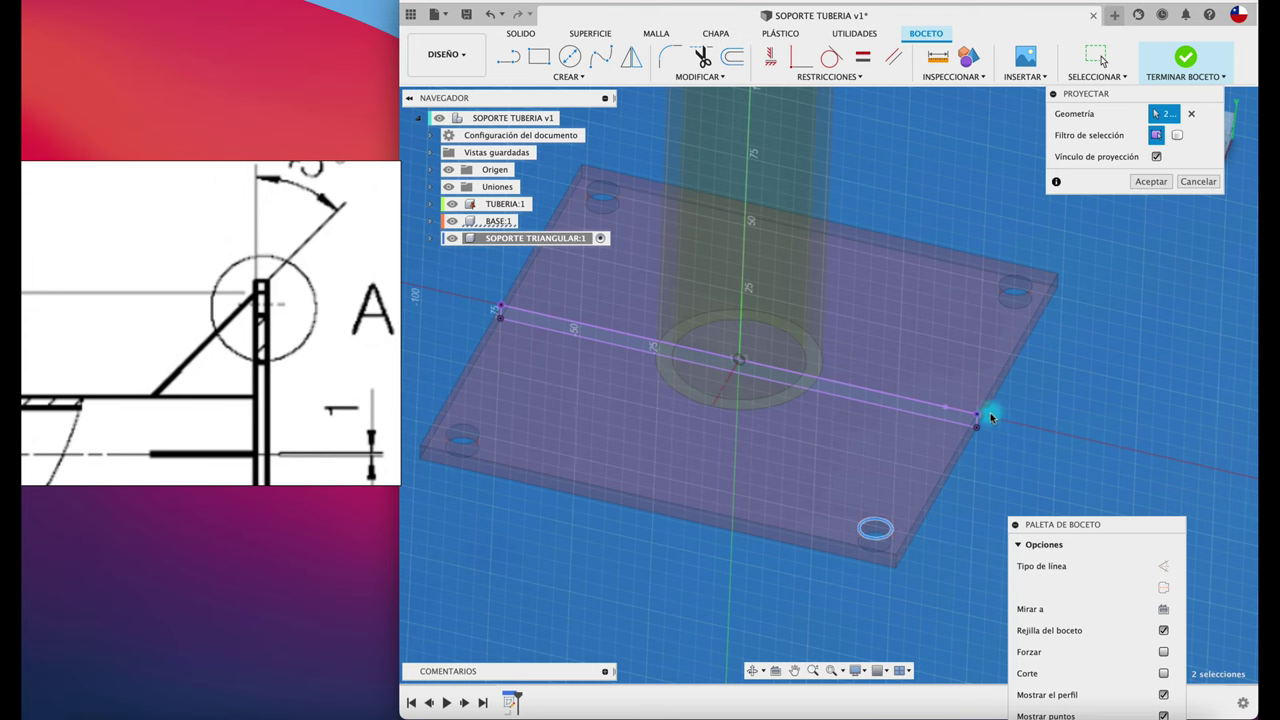
pyautogui.click(1149, 182)
pyautogui.keyDown('shift'); pyautogui.scroll(-5, 1105, 305); pyautogui.keyUp('shift')
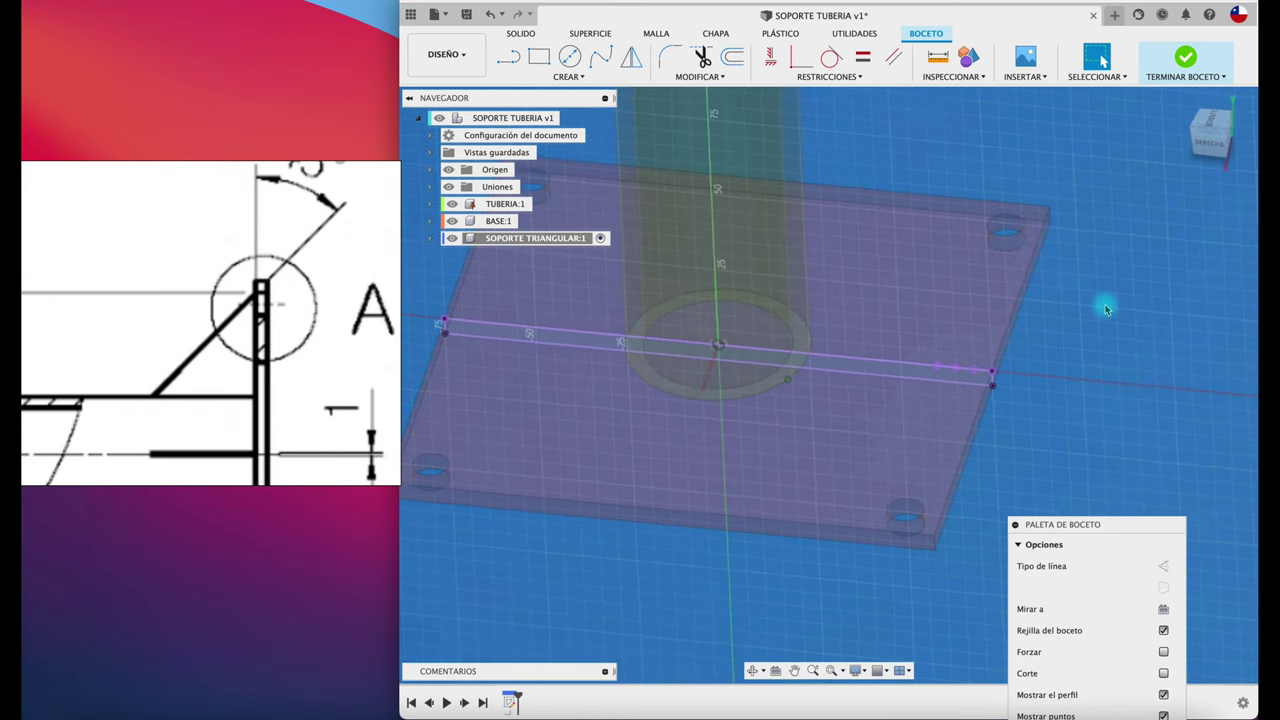
# View the sketch from the Right, abandoning a line started at the plate edge.
pyautogui.click(508, 57)
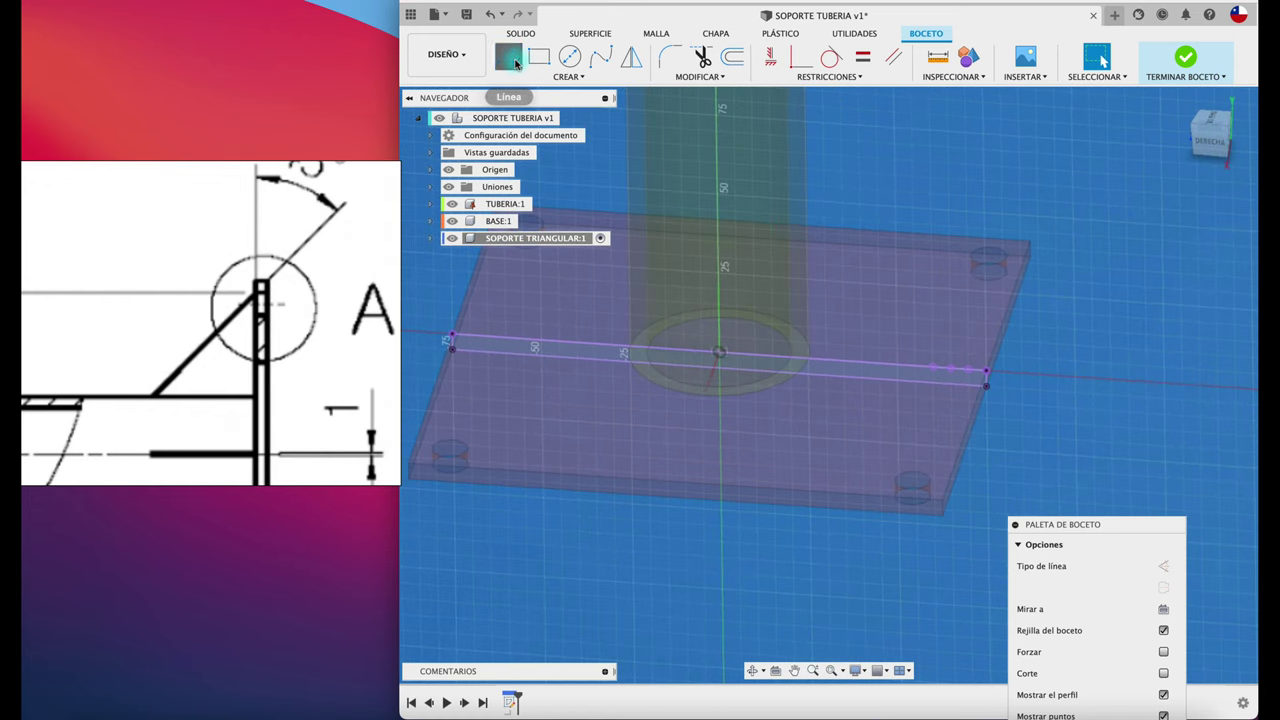
pyautogui.click(1205, 148)
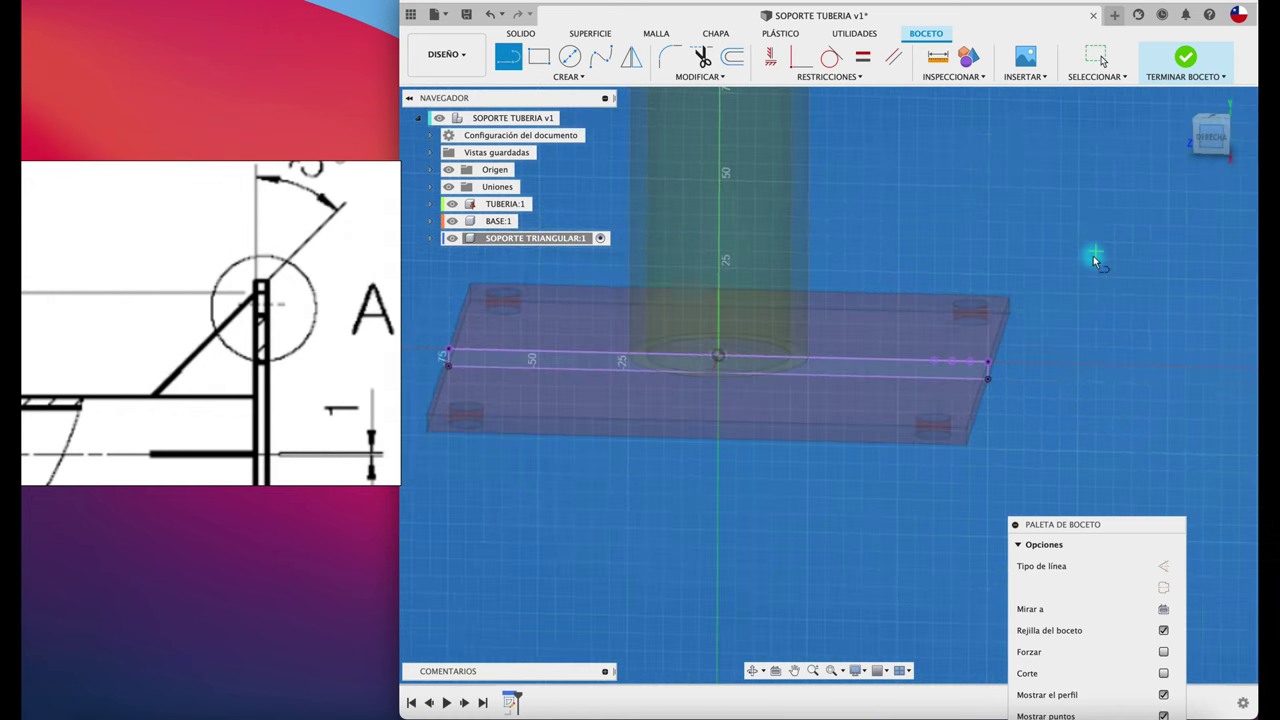
pyautogui.click(962, 357)
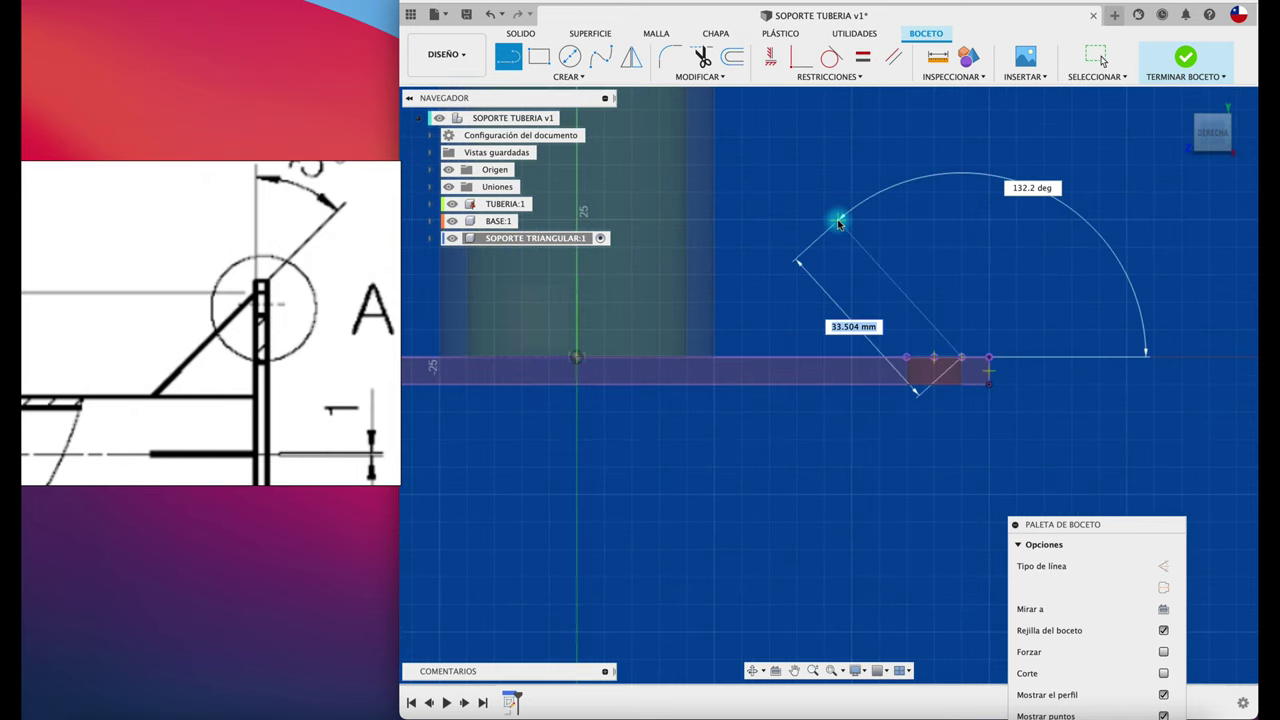
pyautogui.scroll(-2, 837, 217)
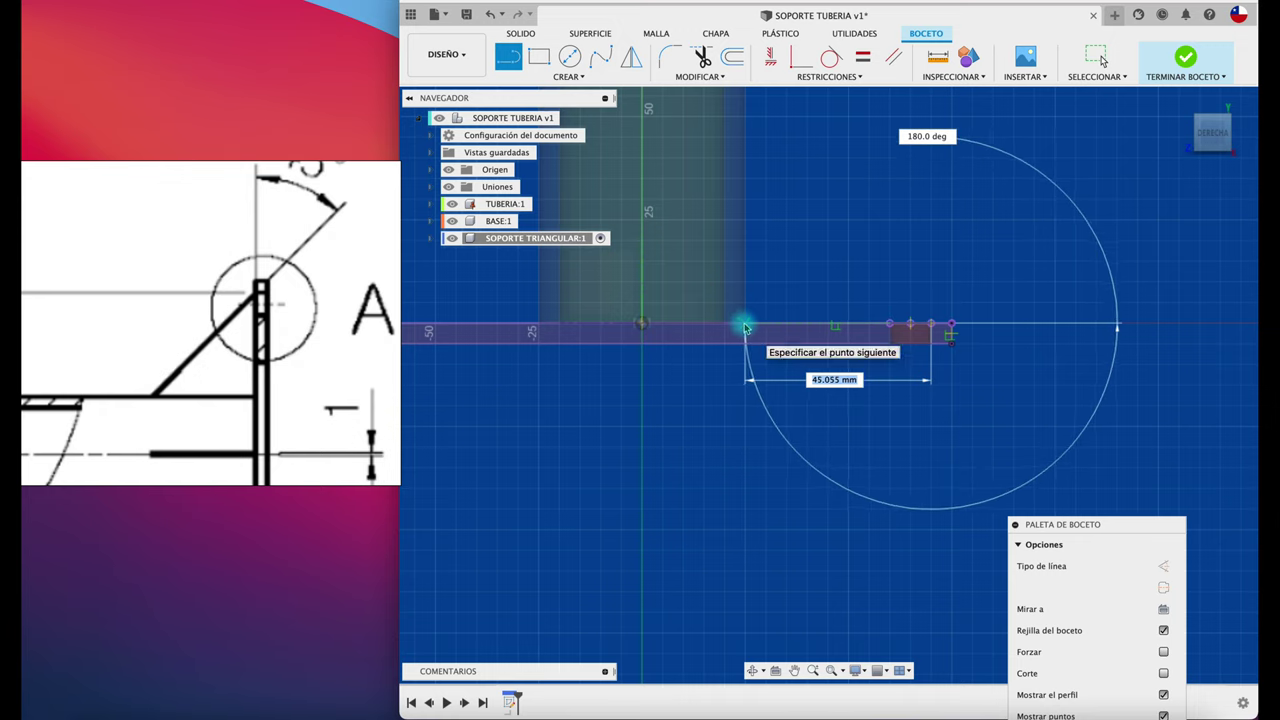
pyautogui.press('Escape')
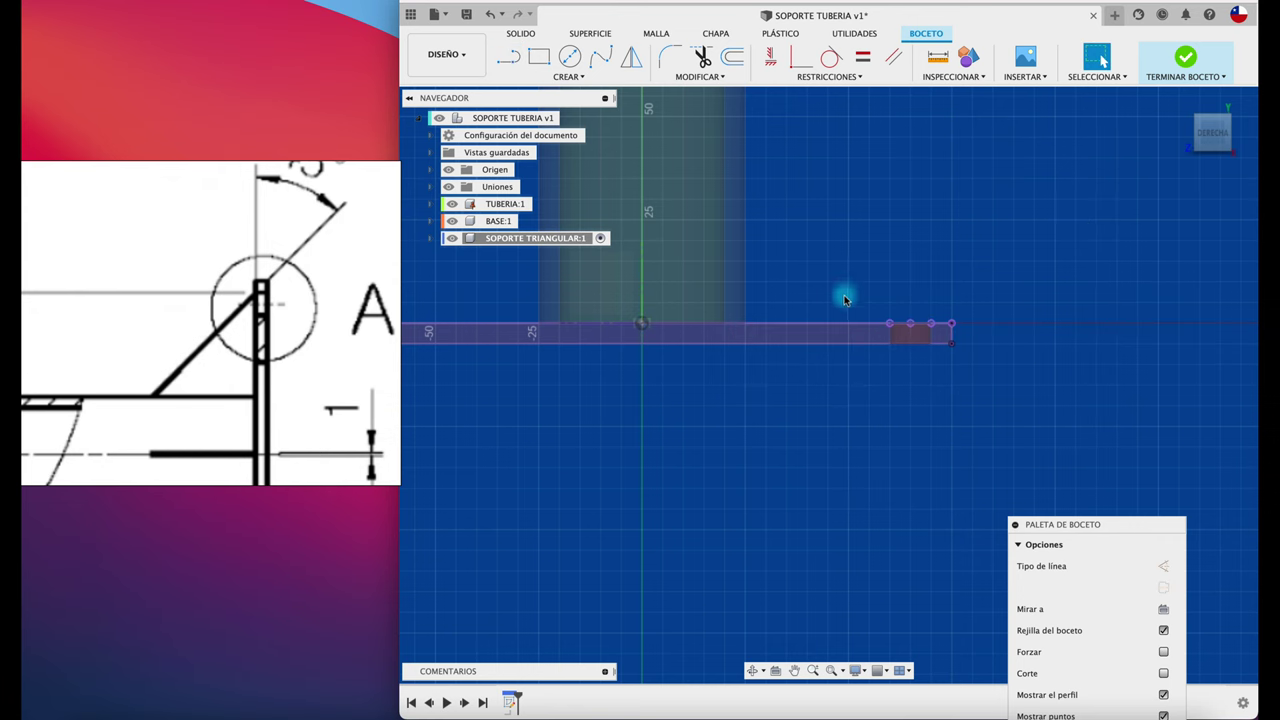
pyautogui.keyDown('shift'); pyautogui.moveTo(851, 269); pyautogui.dragTo(851, 271, button='middle'); pyautogui.keyUp('shift')
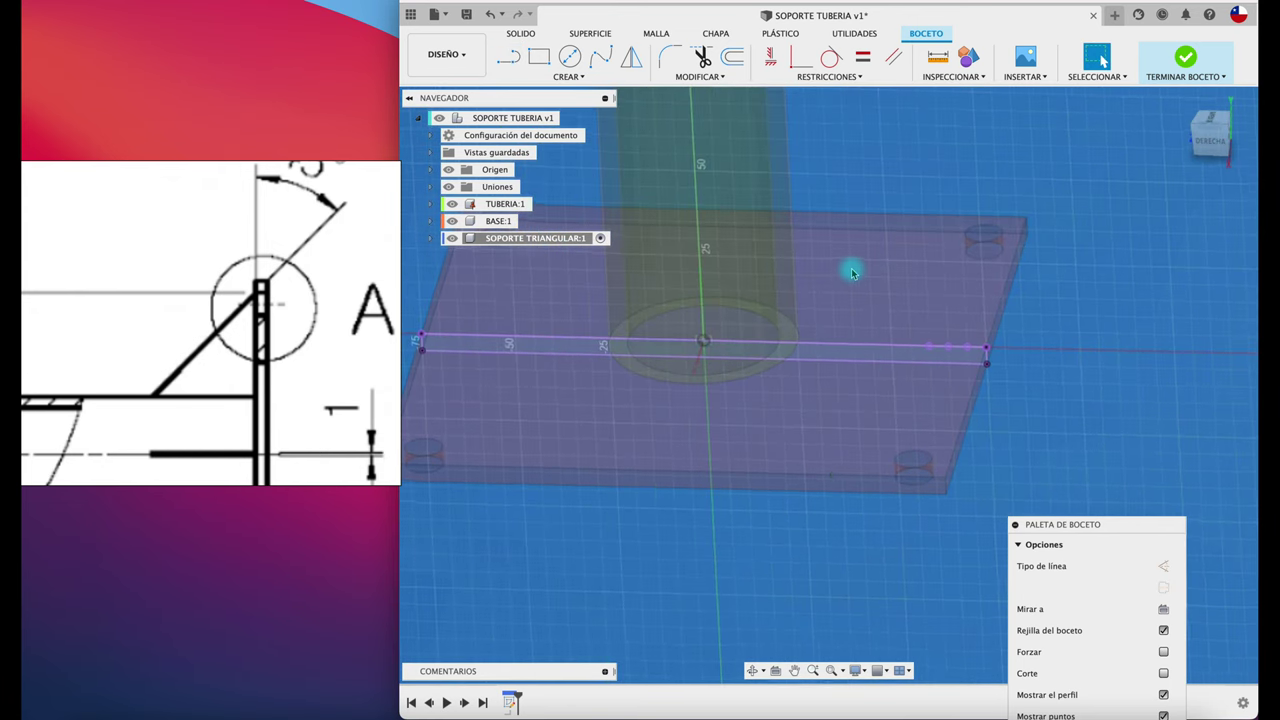
# Project the tube and add its intersection with the sketch plane as reference geometry.
pyautogui.press('p')
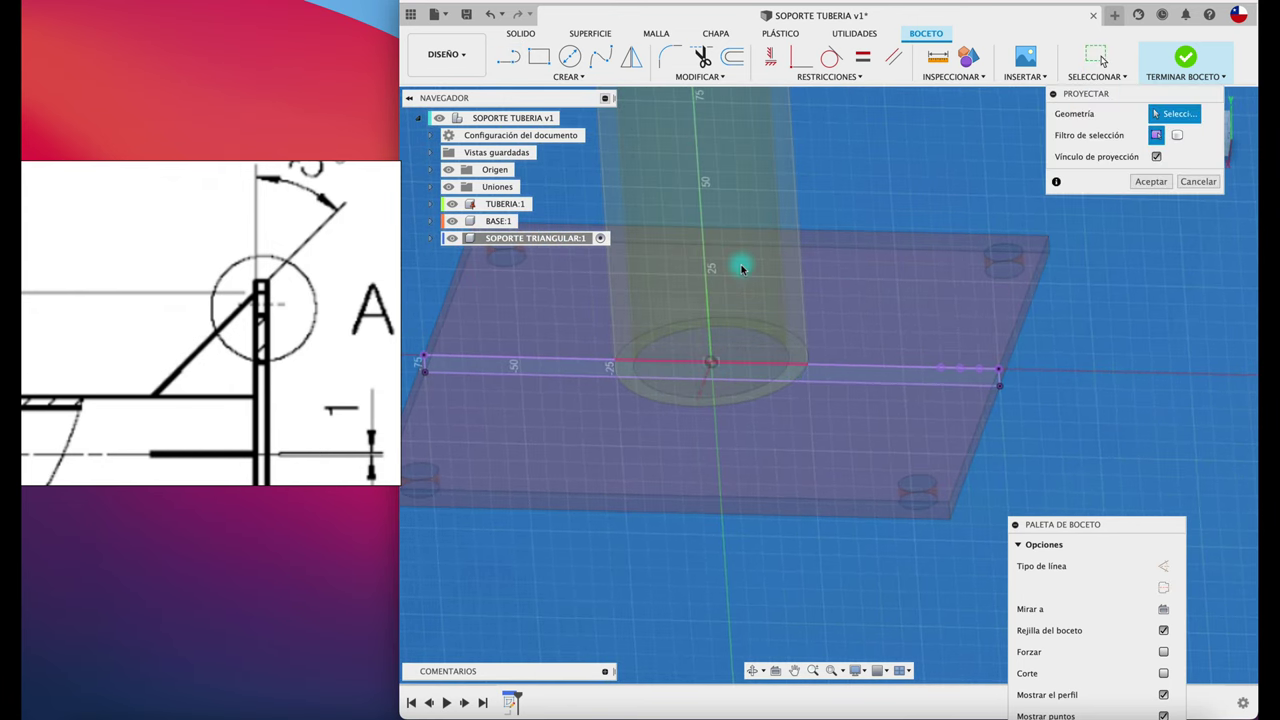
pyautogui.click(781, 293)
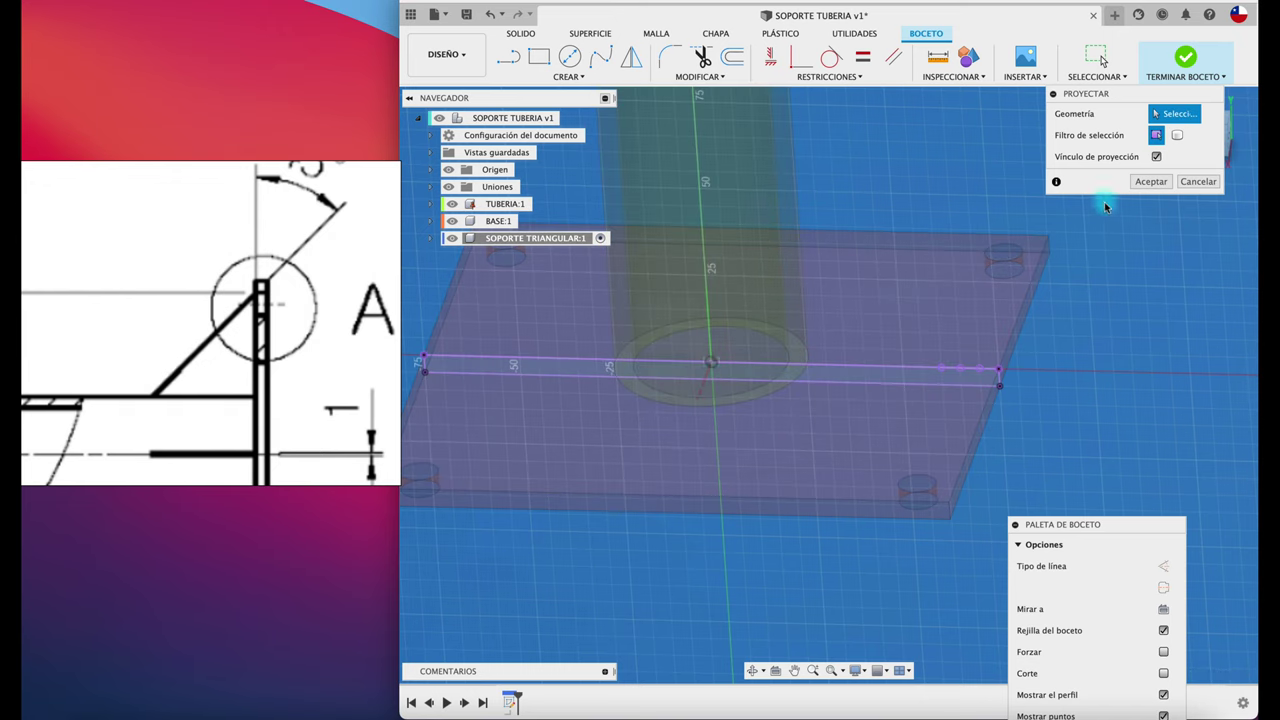
pyautogui.click(1150, 182)
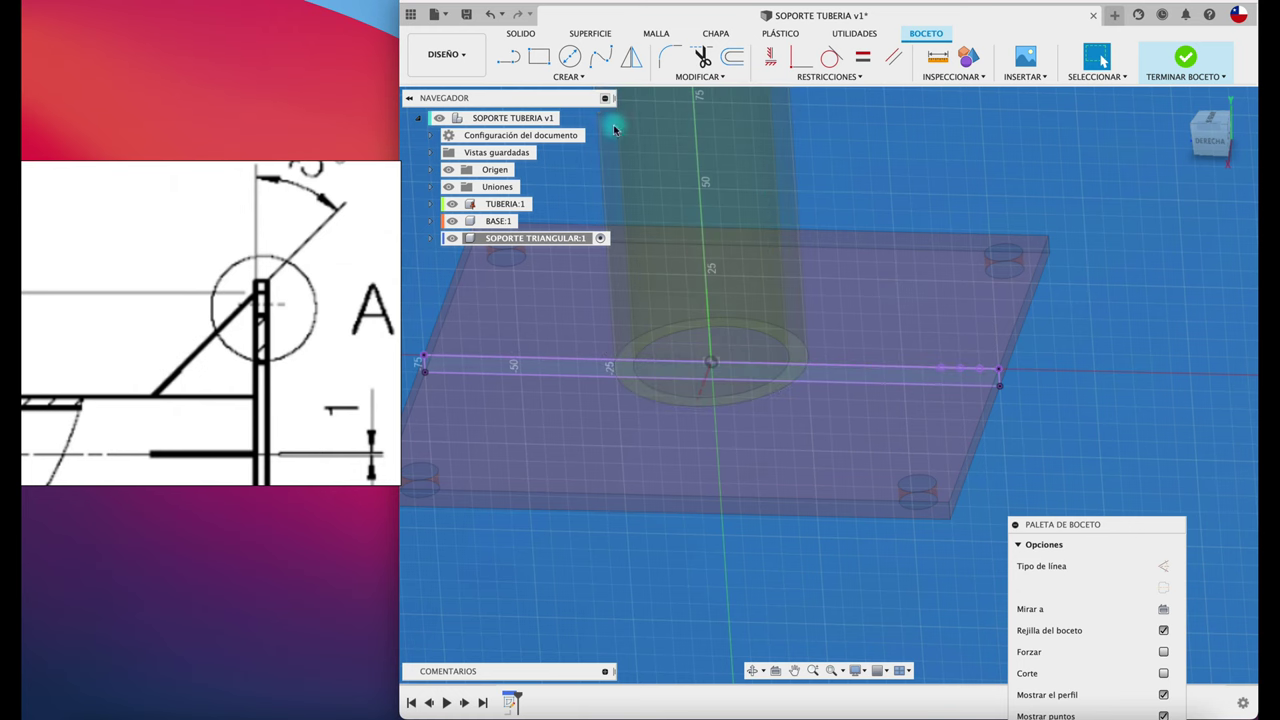
pyautogui.click(589, 80)
pyautogui.moveTo(542, 304)
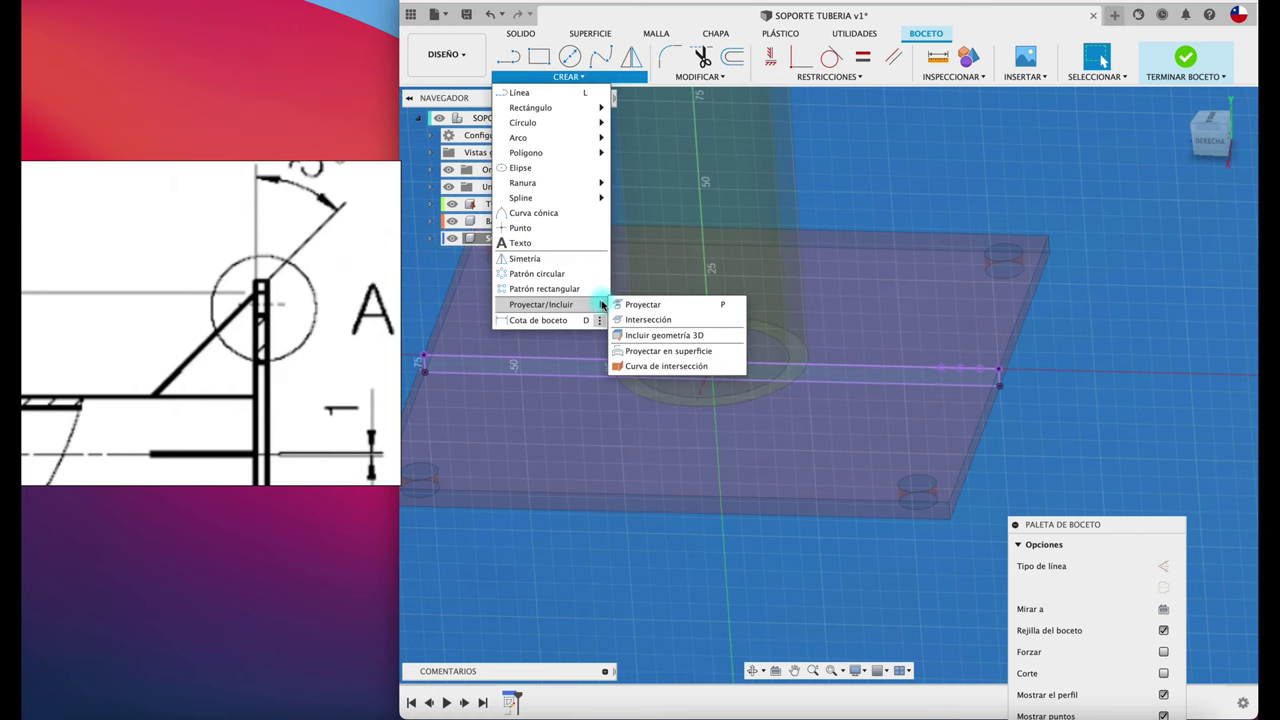
pyautogui.click(651, 326)
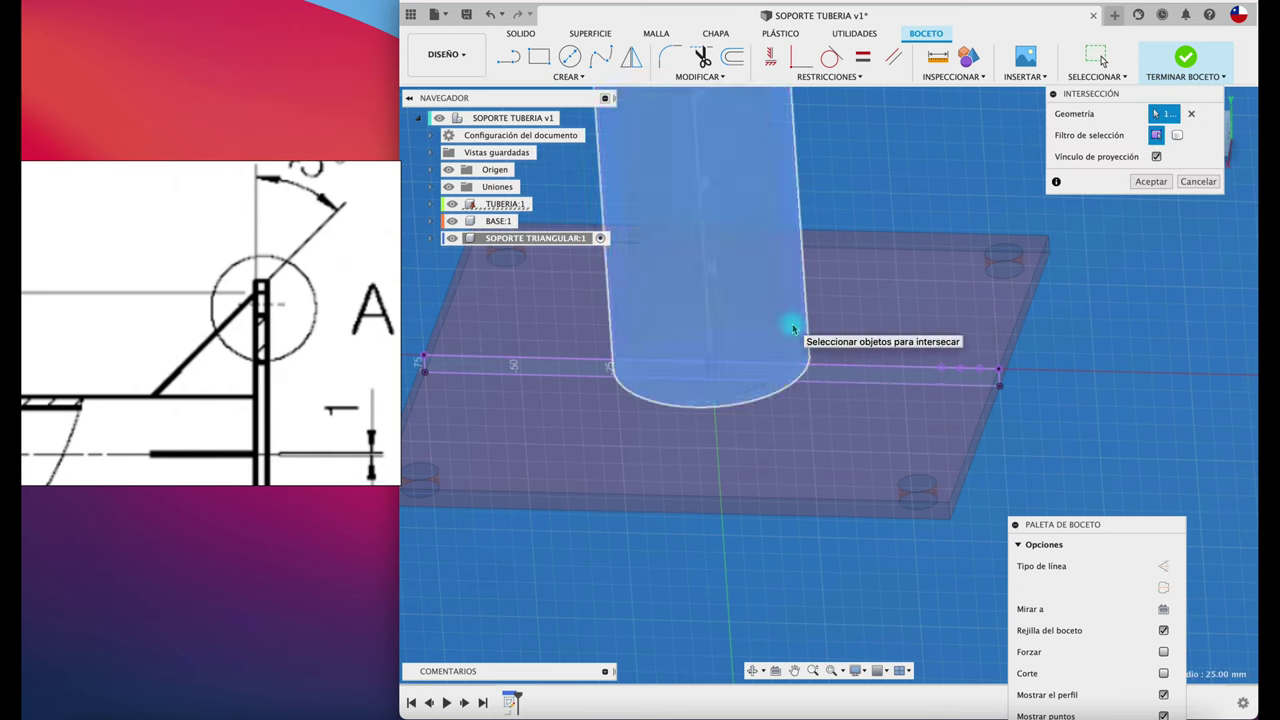
pyautogui.click(789, 328)
pyautogui.click(1134, 181)
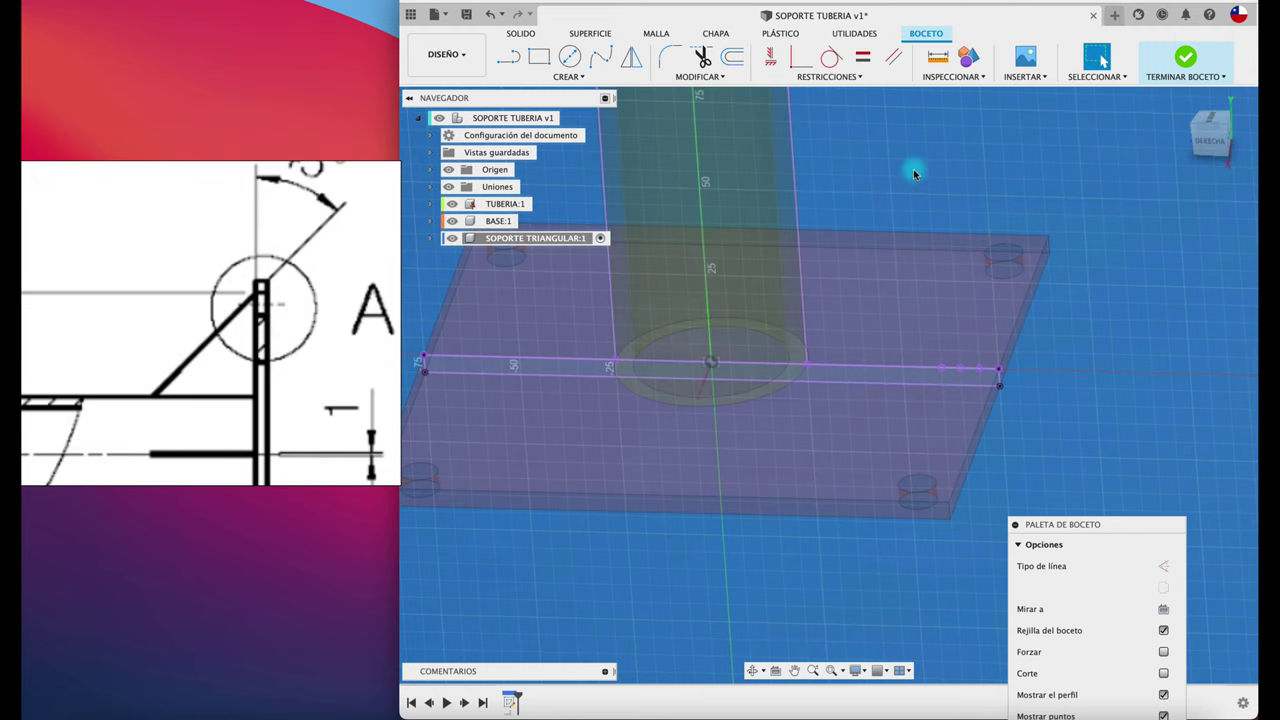
# In the Right view, draw the gusset's sloped edge from the plate end at 45°.
pyautogui.click(508, 57)
pyautogui.click(1212, 143)
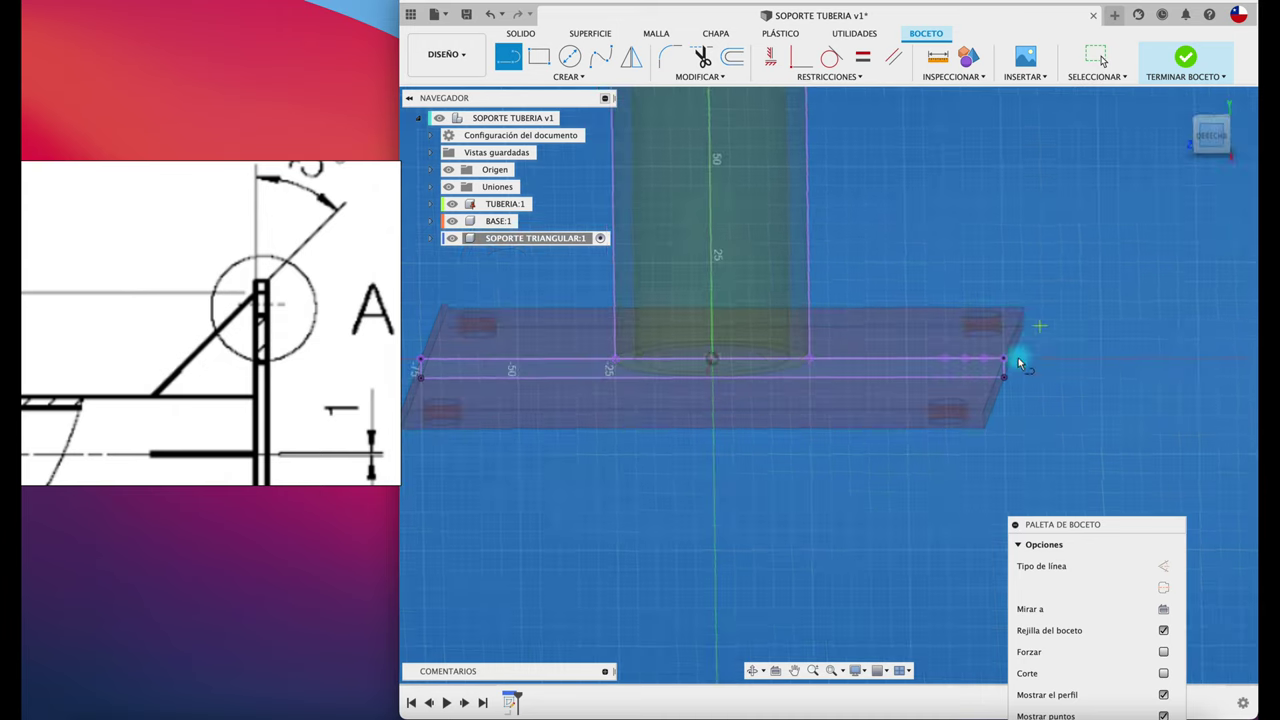
pyautogui.moveTo(986, 360); pyautogui.dragTo(810, 362)
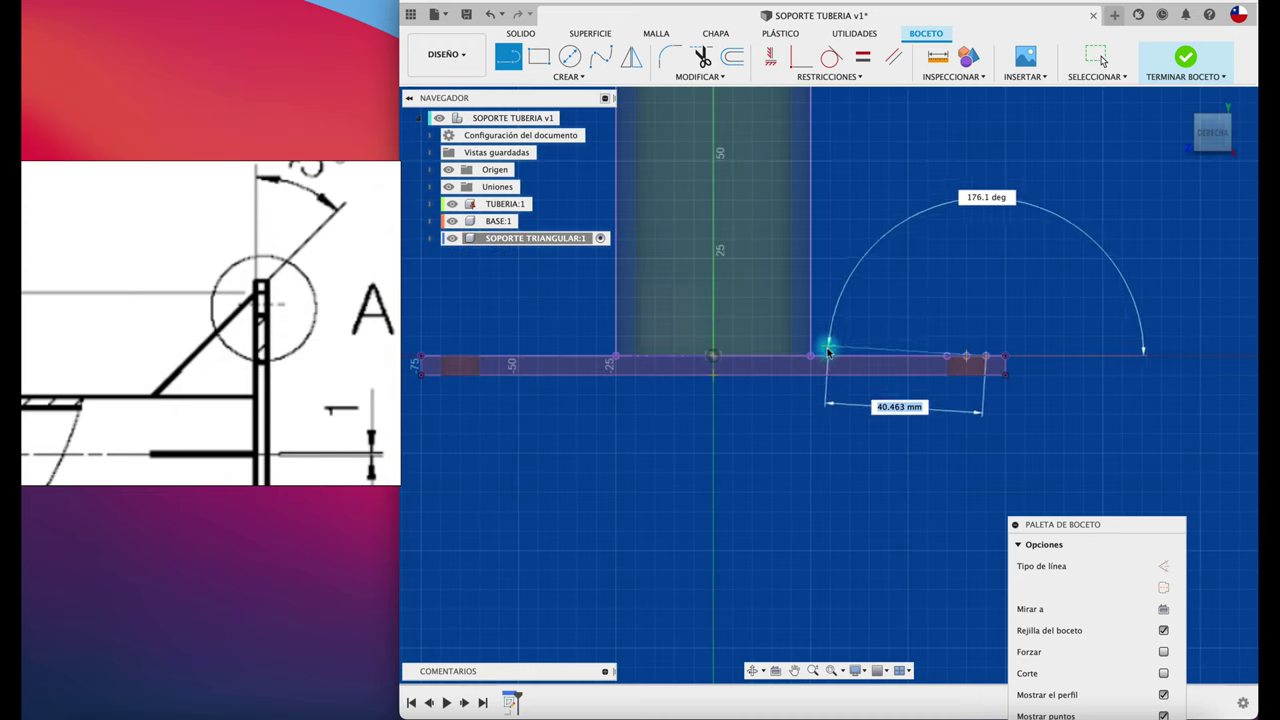
pyautogui.press('Escape')
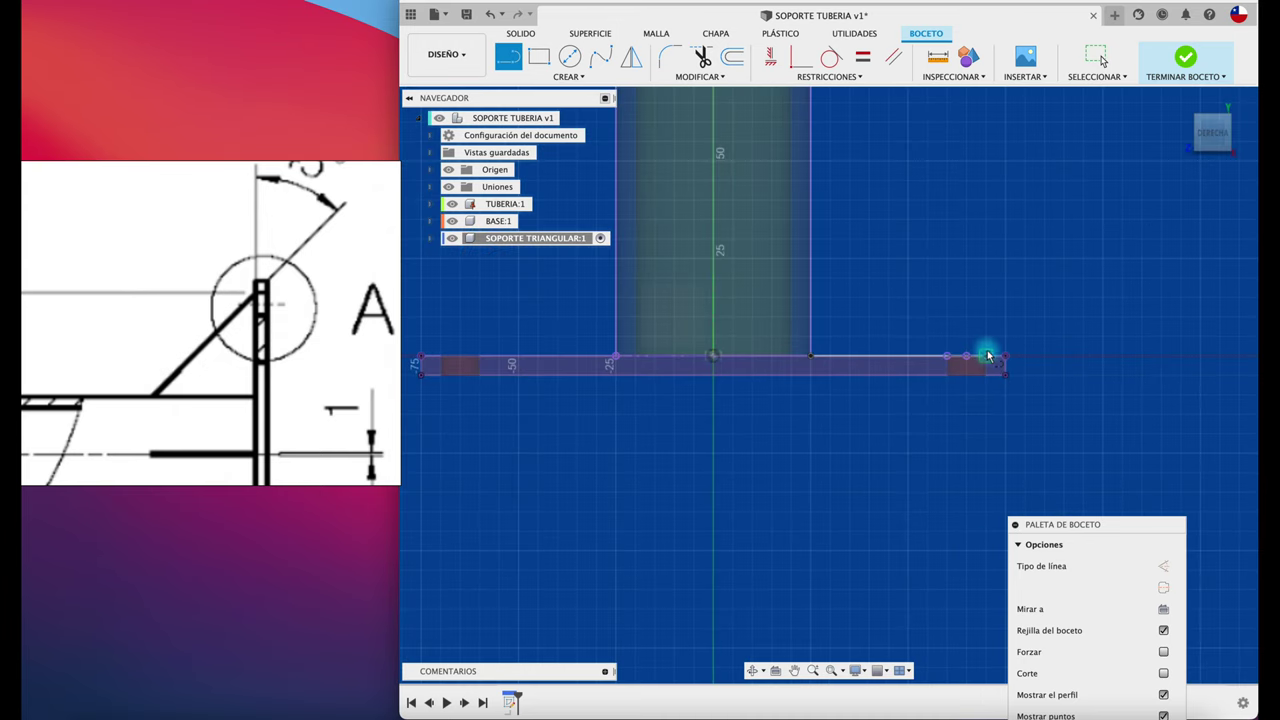
pyautogui.click(986, 357)
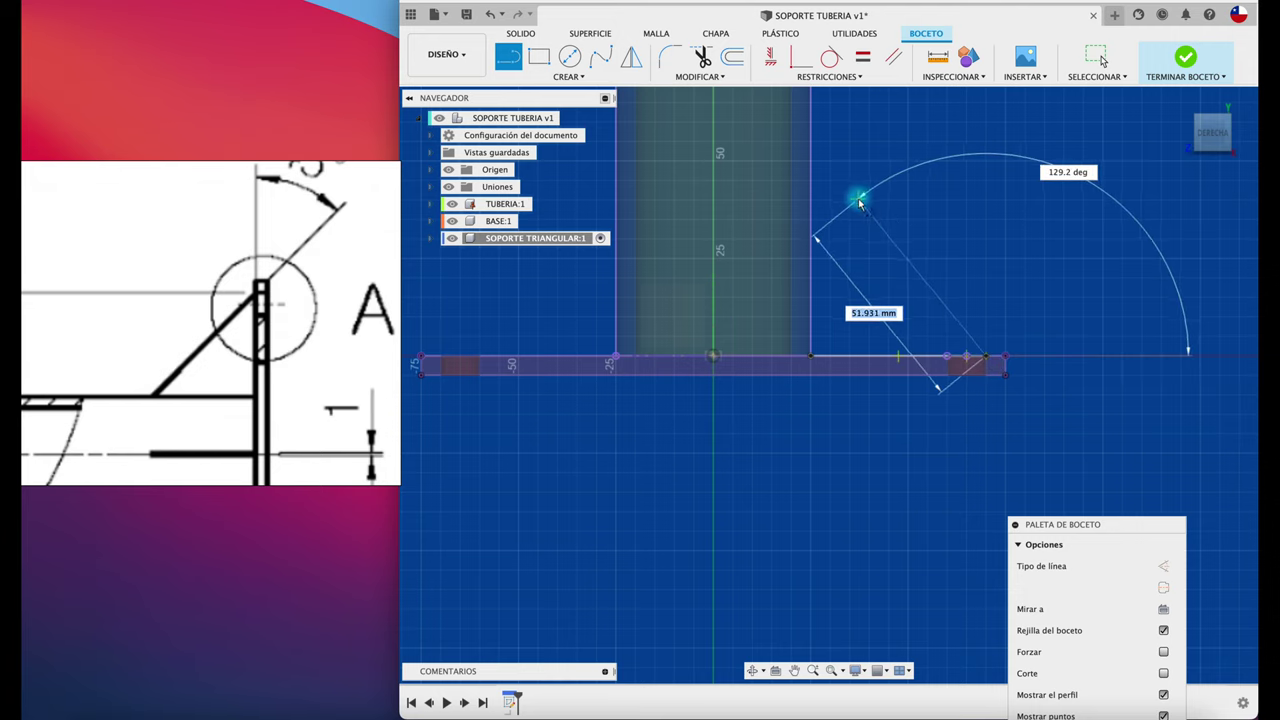
pyautogui.click(858, 201)
pyautogui.press('Escape')
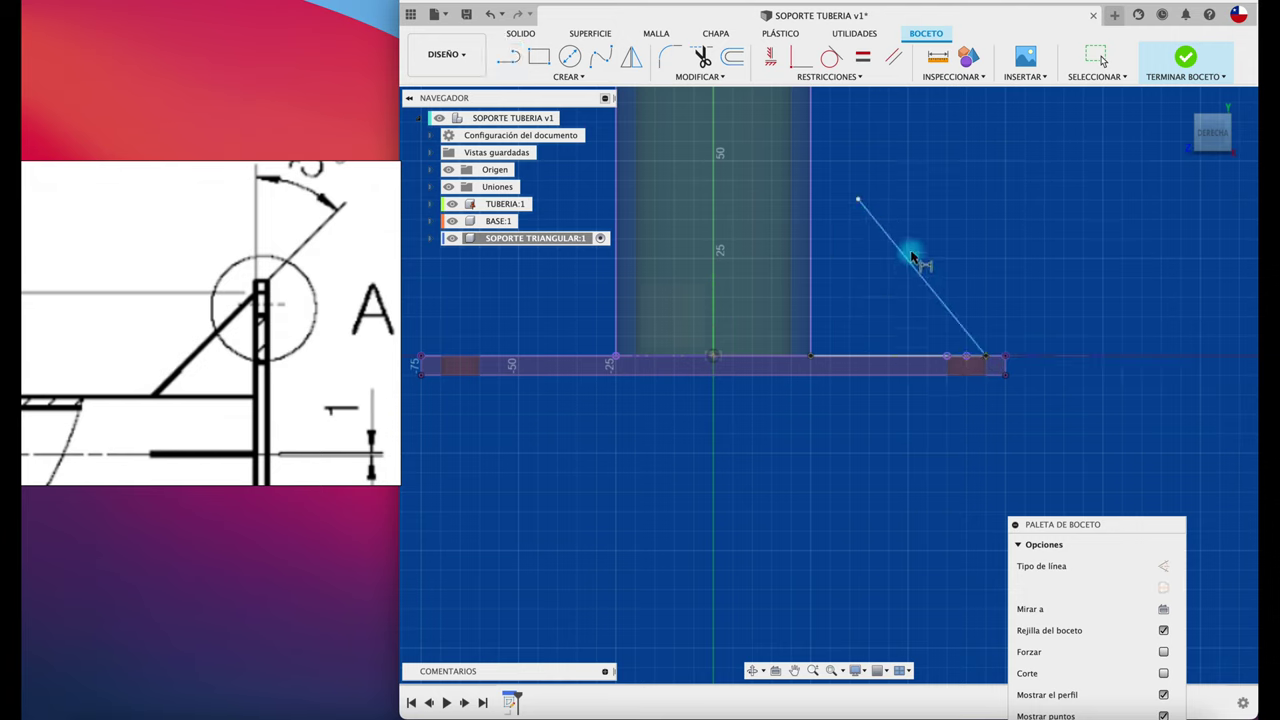
pyautogui.click(907, 266)
pyautogui.click(882, 357)
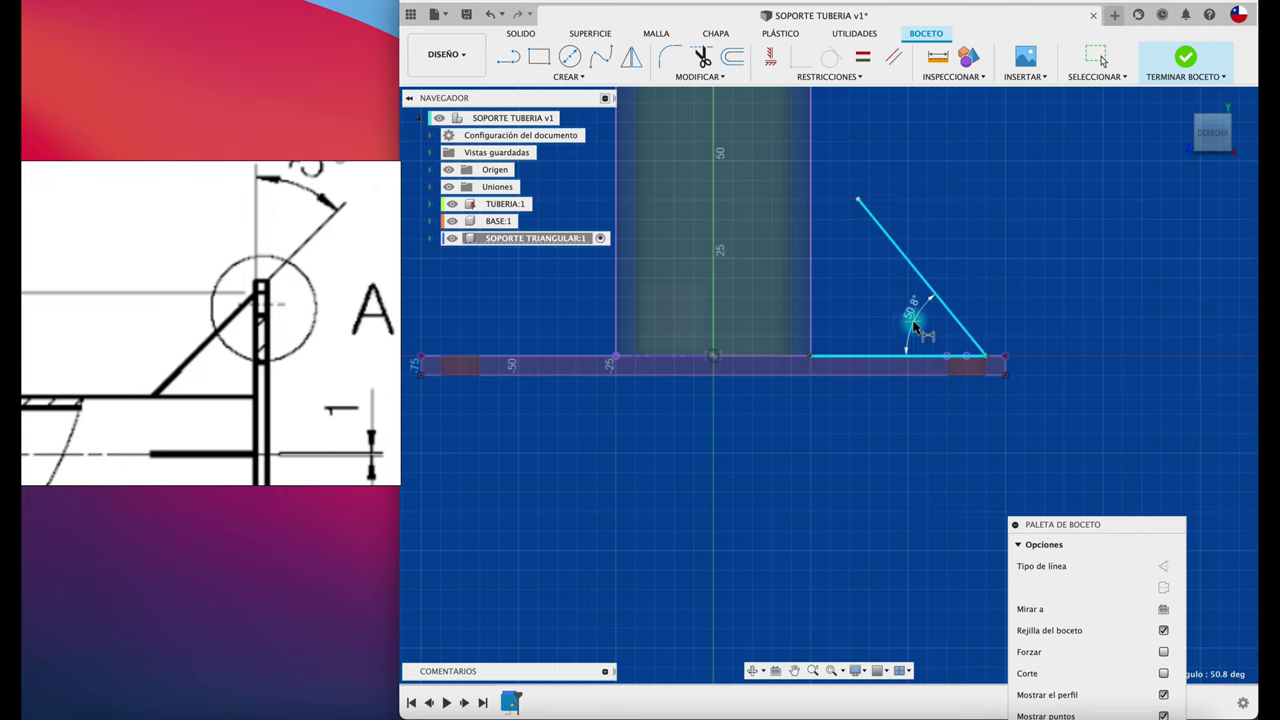
pyautogui.click(913, 325)
pyautogui.write('5')
pyautogui.press('Return')
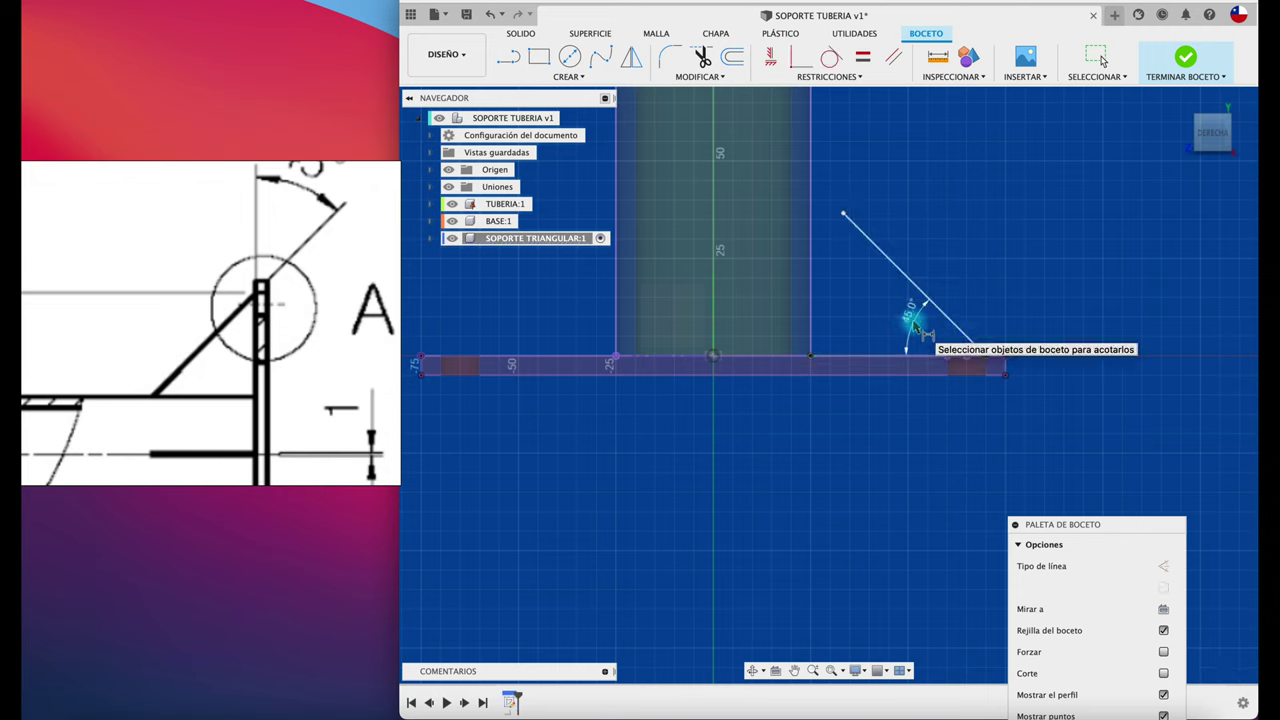
# Add a vertical edge down from the sloped line's top and trim the overhanging segments.
pyautogui.press('l')
pyautogui.click(843, 214)
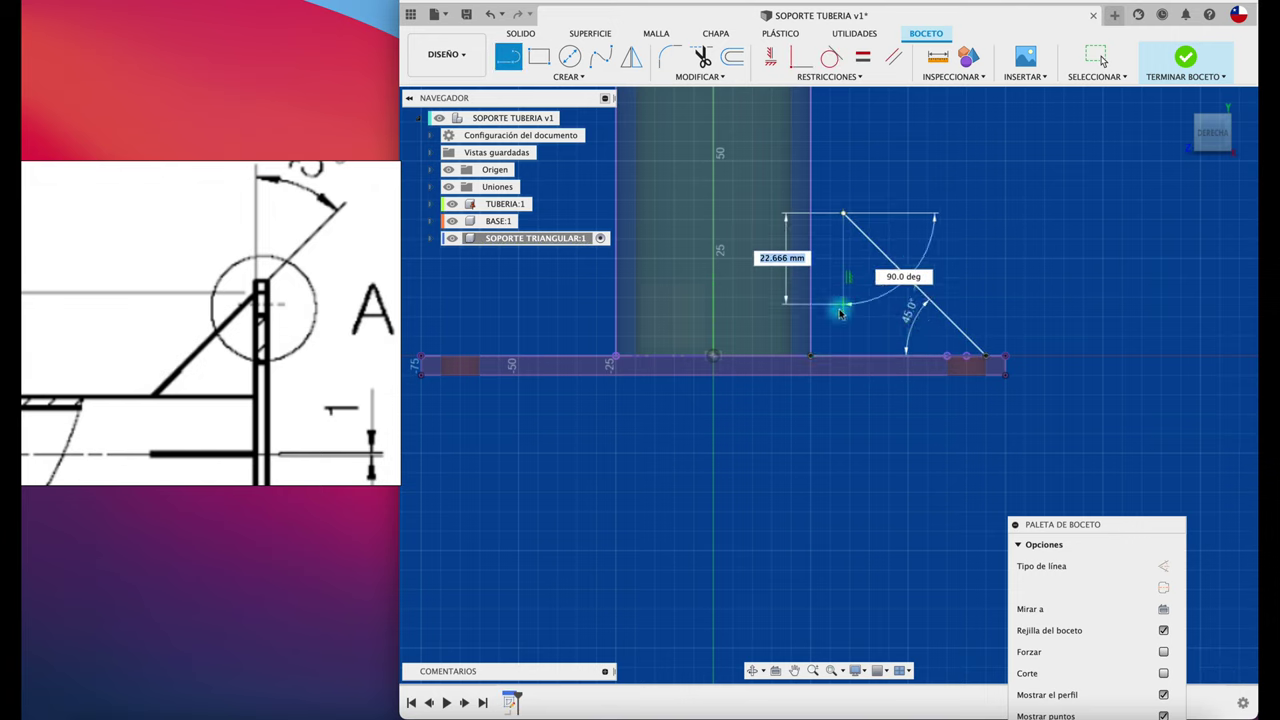
pyautogui.click(845, 422)
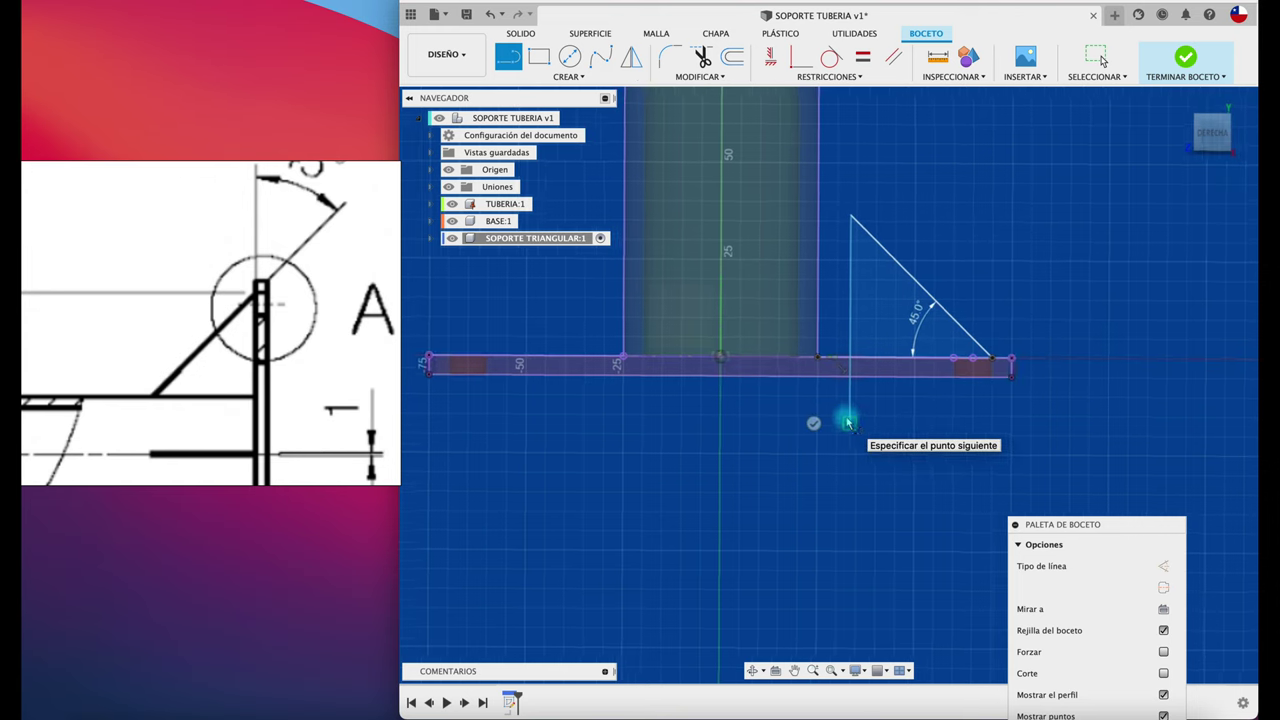
pyautogui.keyDown('shift'); pyautogui.scroll(-5, 845, 422); pyautogui.keyUp('shift')
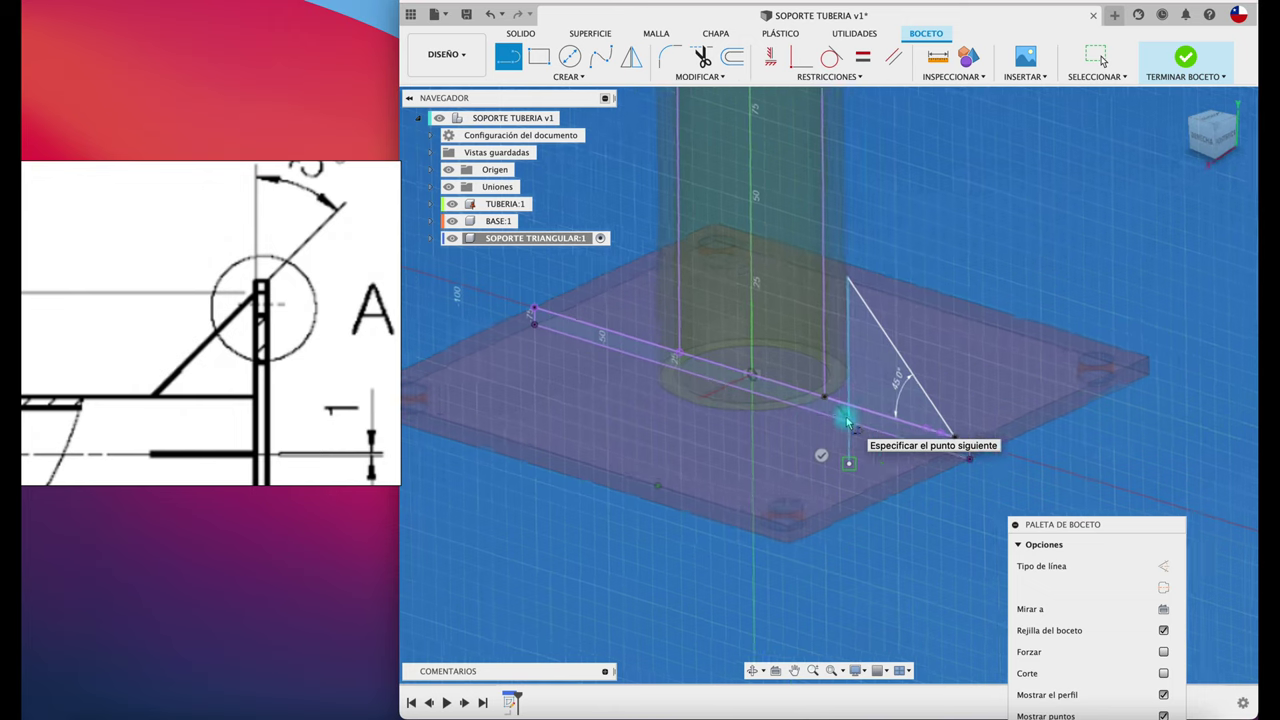
pyautogui.keyDown('shift'); pyautogui.scroll(-5, 1020, 206); pyautogui.keyUp('shift')
pyautogui.keyDown('shift'); pyautogui.scroll(-5, 1014, 214); pyautogui.keyUp('shift')
pyautogui.press('Escape')
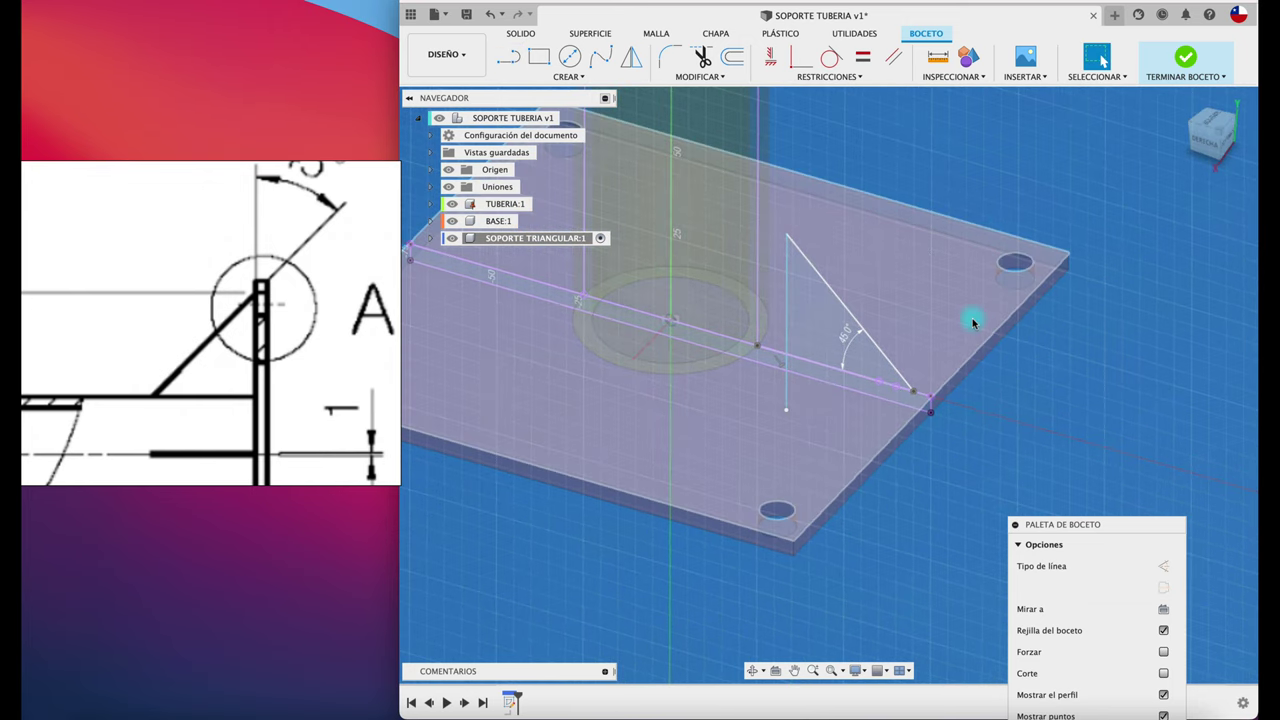
pyautogui.press('t')
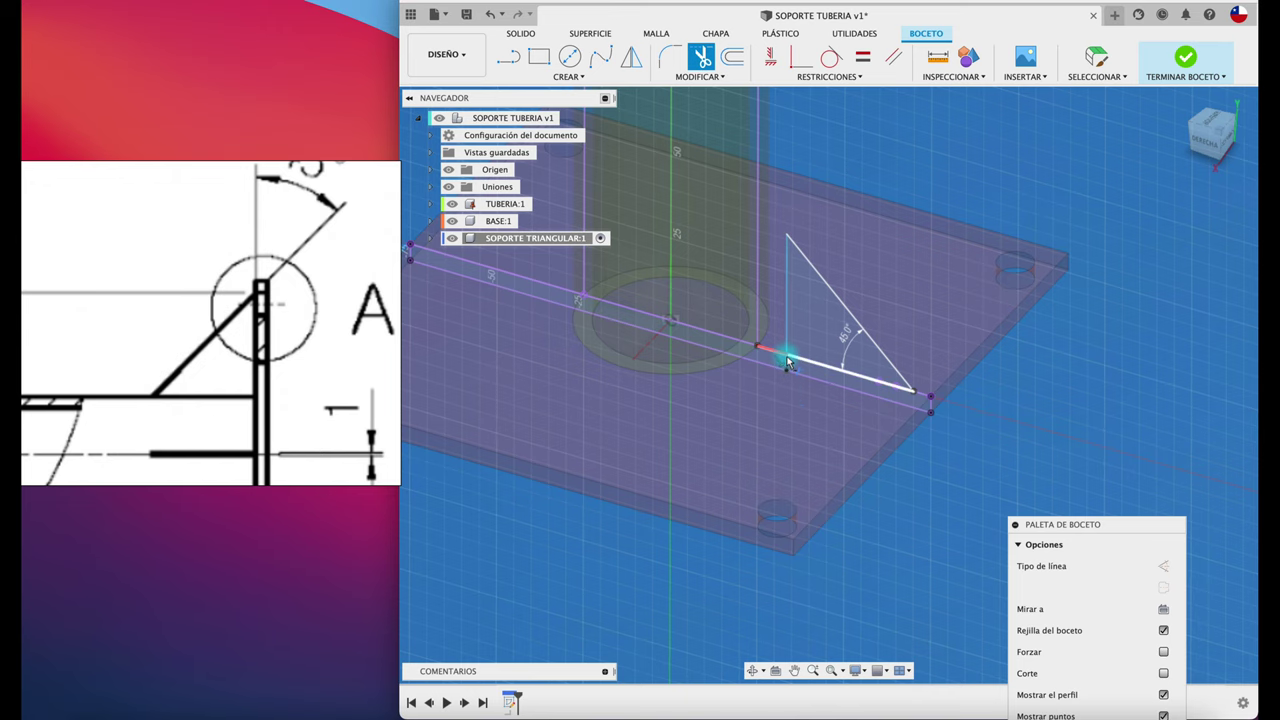
pyautogui.click(780, 362)
pyautogui.click(778, 360)
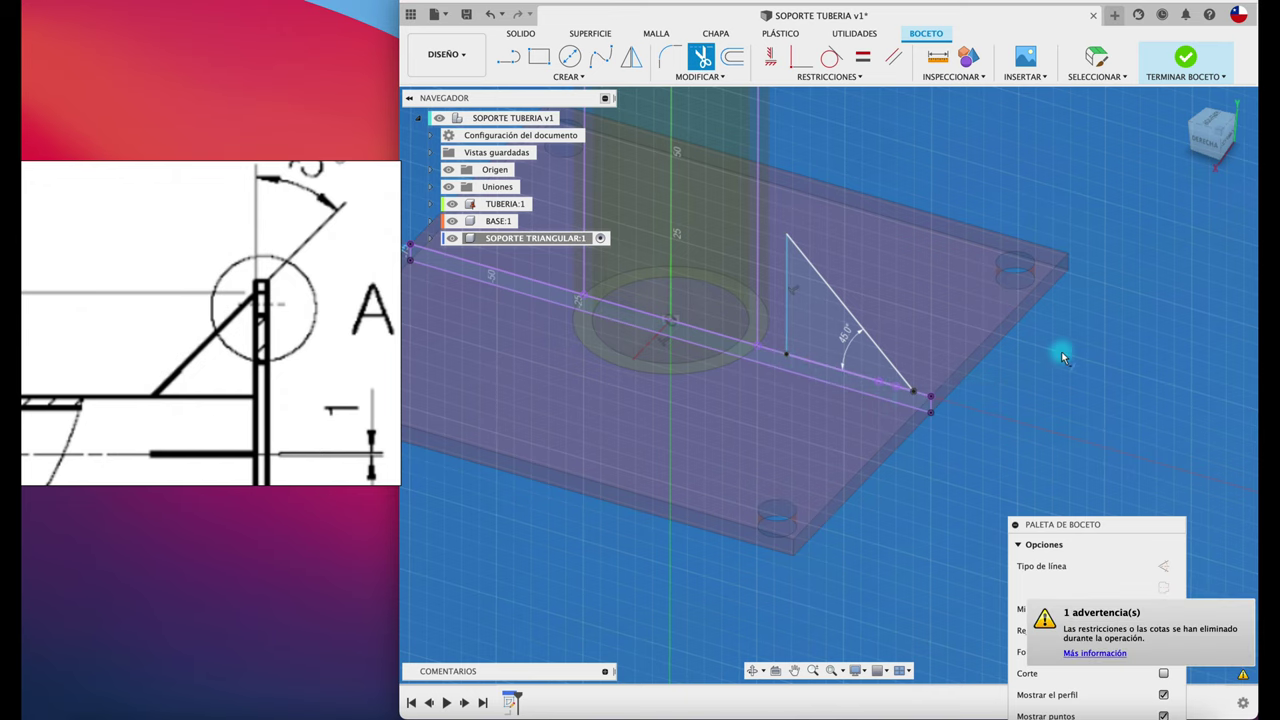
# Extrude the triangle profile symmetrically, full-width measure, 1 mm thick as a new body.
pyautogui.click(1190, 57)
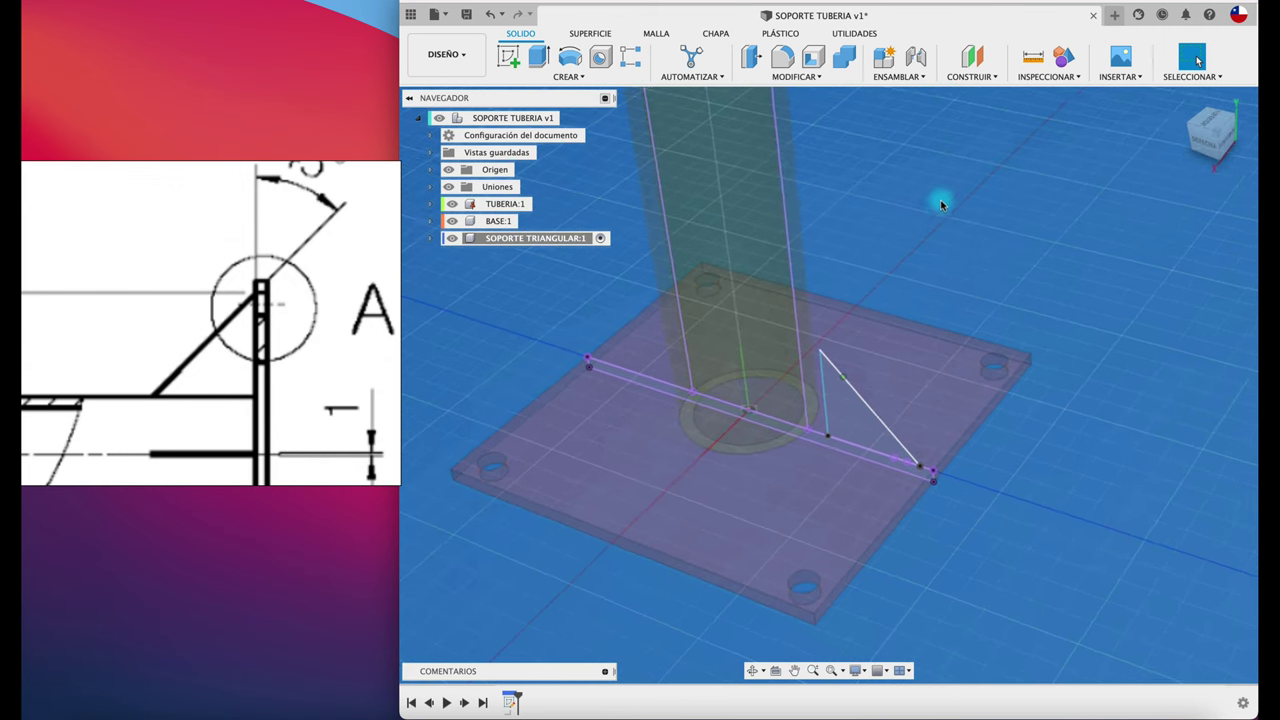
pyautogui.click(538, 57)
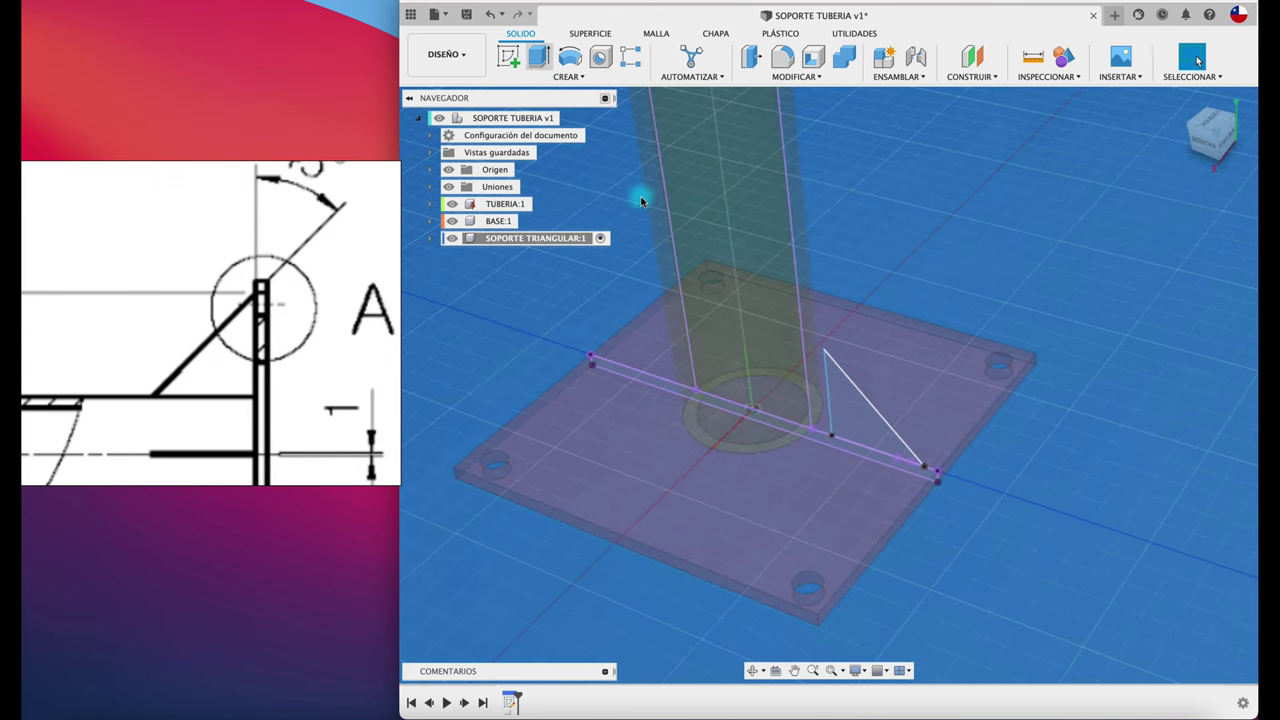
pyautogui.click(856, 410)
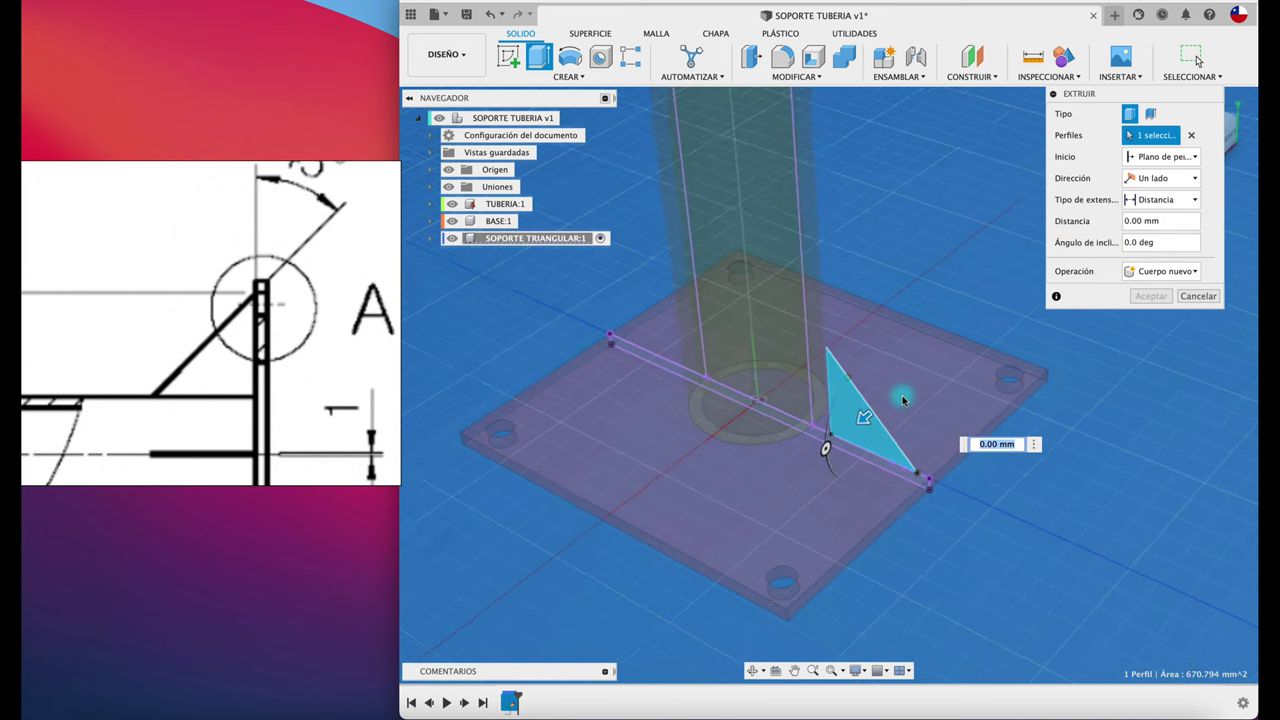
pyautogui.click(1184, 178)
pyautogui.click(1173, 228)
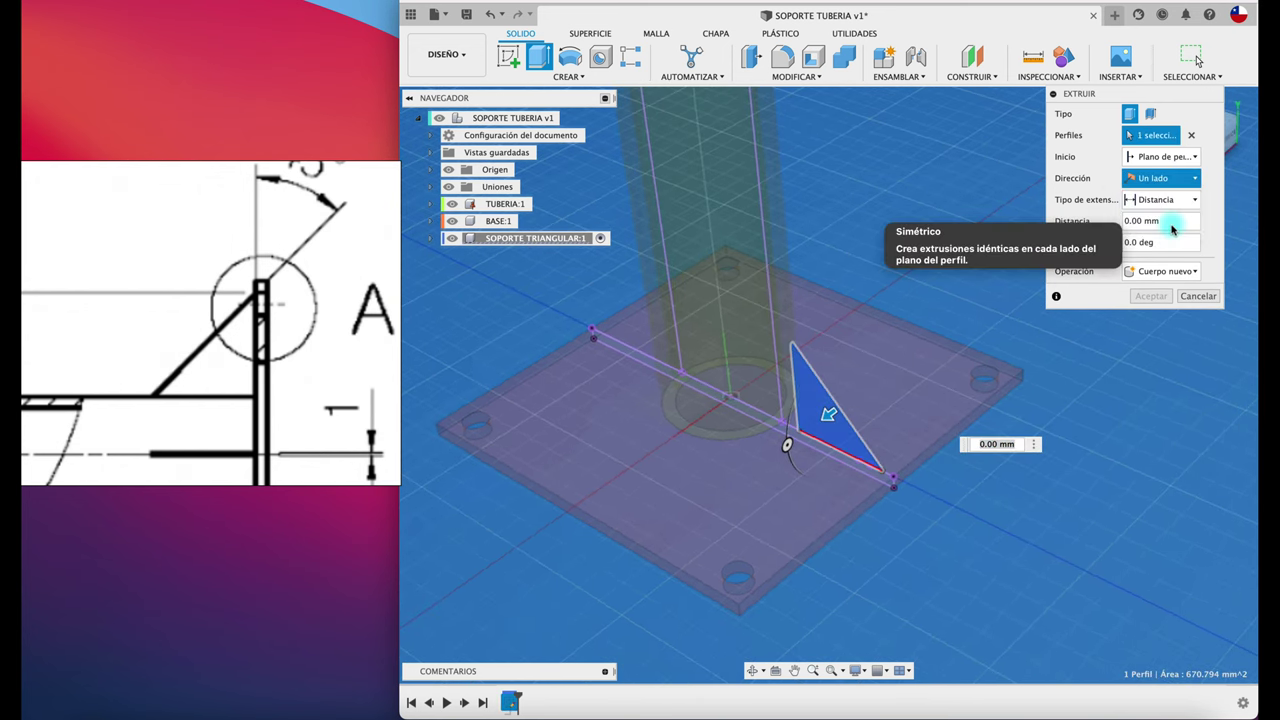
pyautogui.moveTo(786, 443)
pyautogui.mouseDown()
pyautogui.moveTo(765, 456)
pyautogui.moveTo(787, 443)
pyautogui.mouseUp()
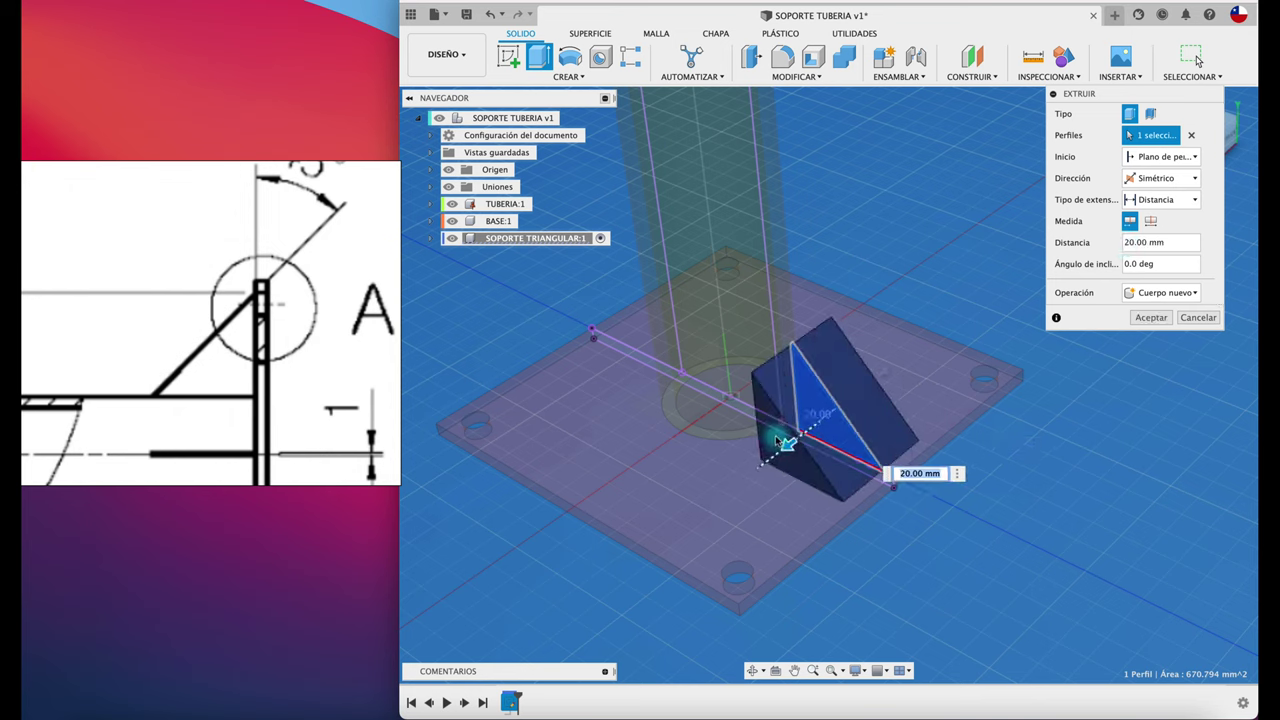
pyautogui.click(1149, 222)
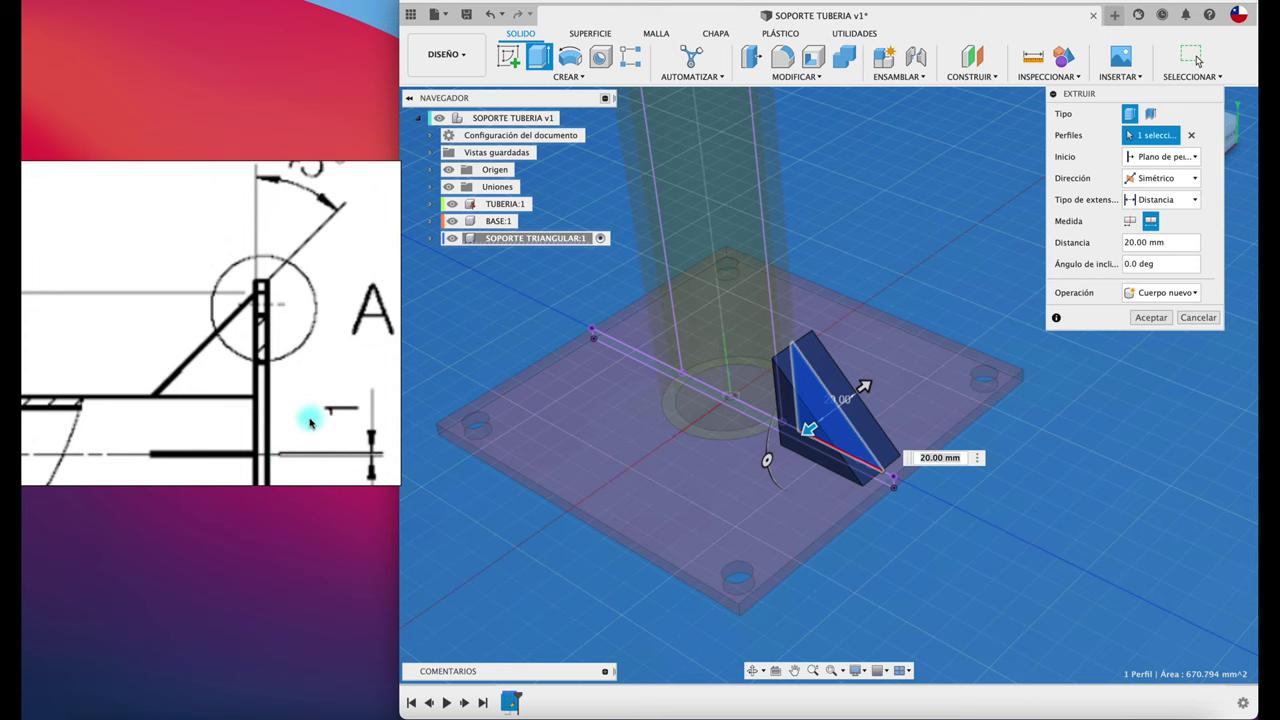
pyautogui.scroll(-3, 307, 422)
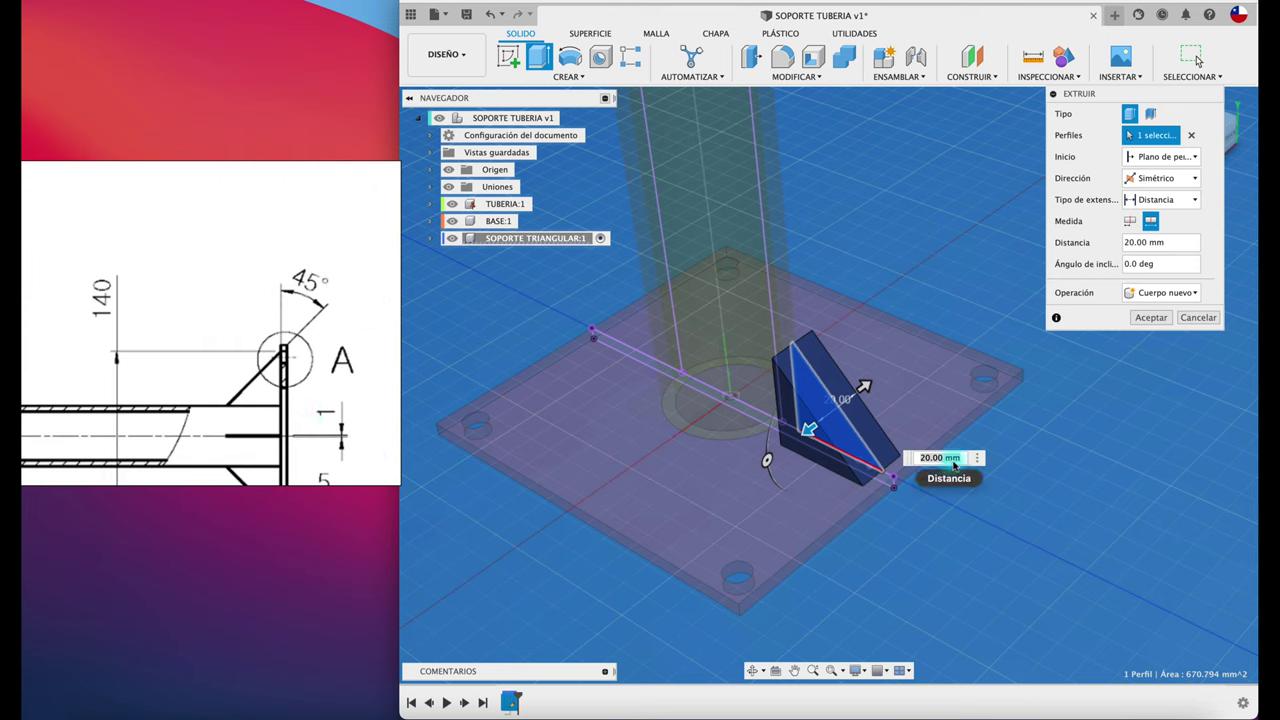
pyautogui.write('1')
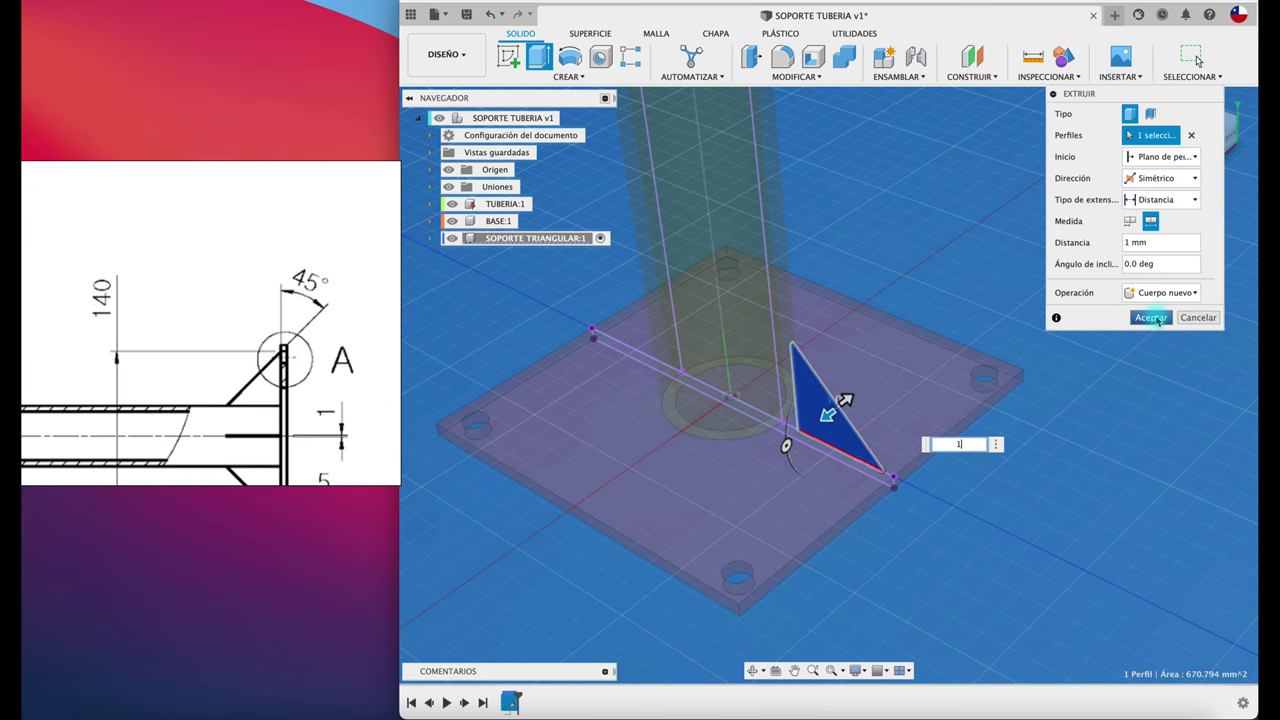
pyautogui.click(1151, 318)
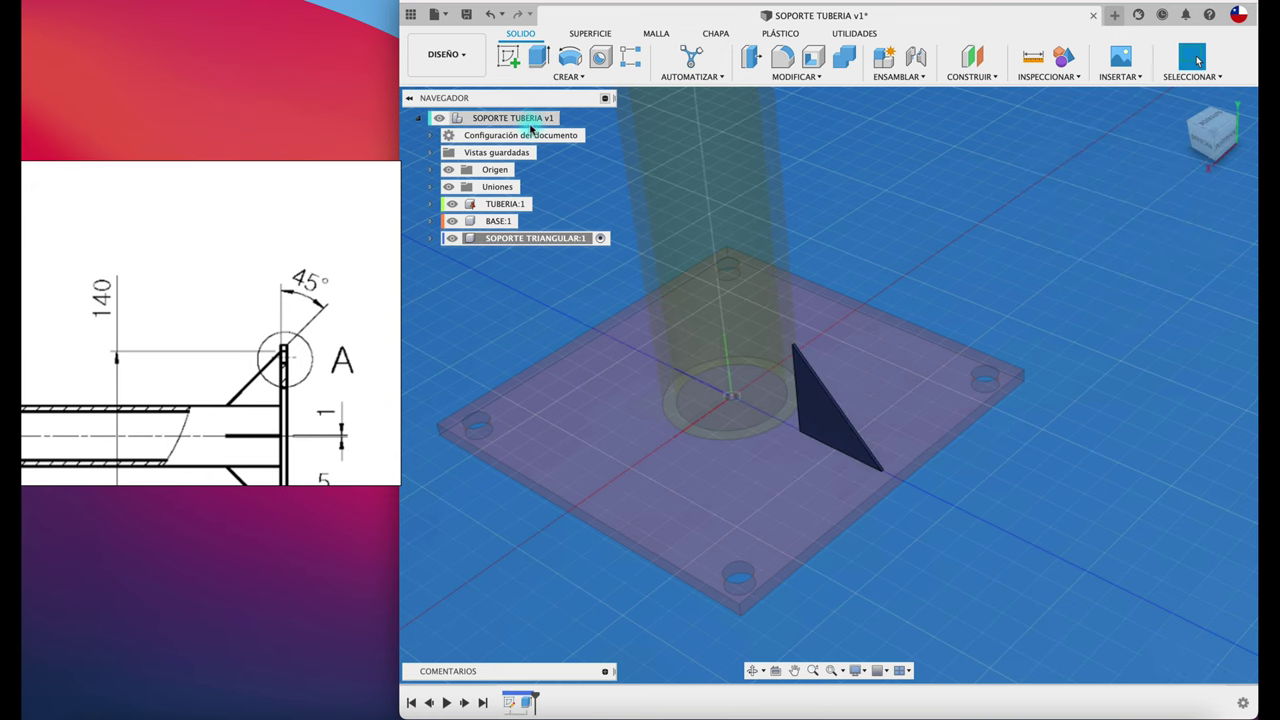
# Make the top-level SOPORTE TUBERIA v1 component active.
pyautogui.click(576, 118)
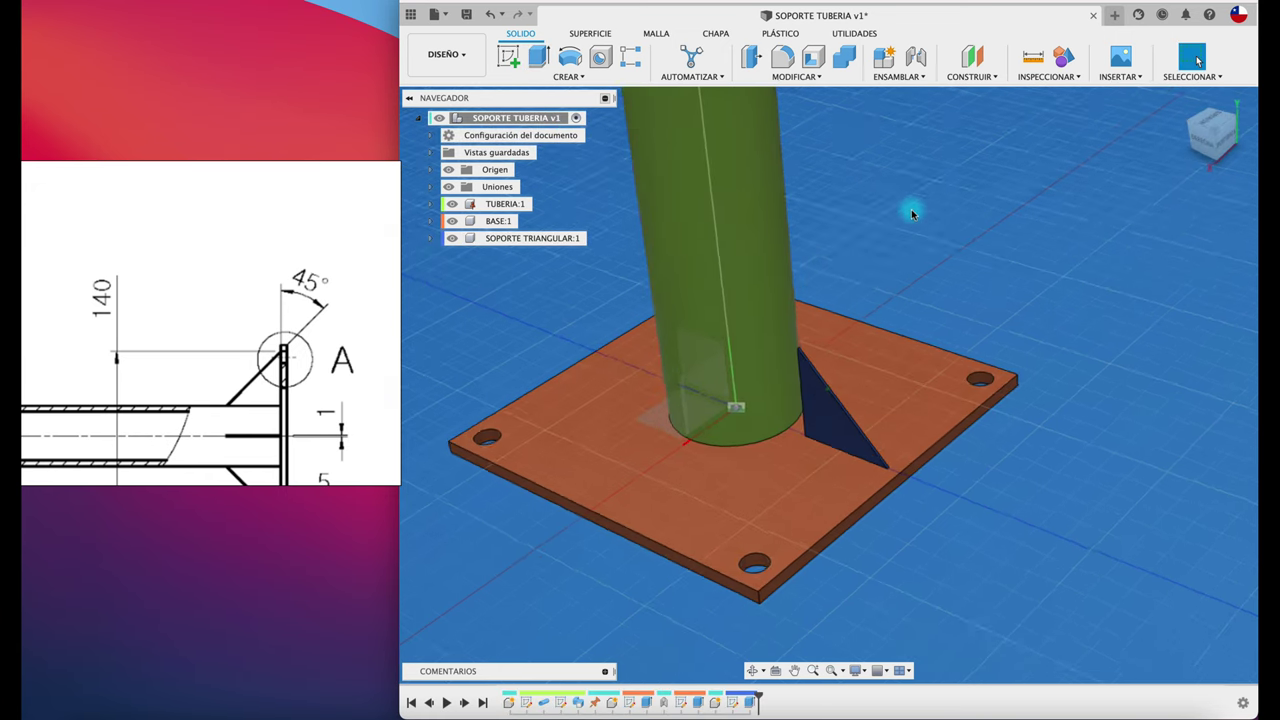
pyautogui.scroll(2, 911, 212)
pyautogui.scroll(2, 911, 212)
pyautogui.scroll(2, 911, 212)
pyautogui.scroll(2, 911, 212)
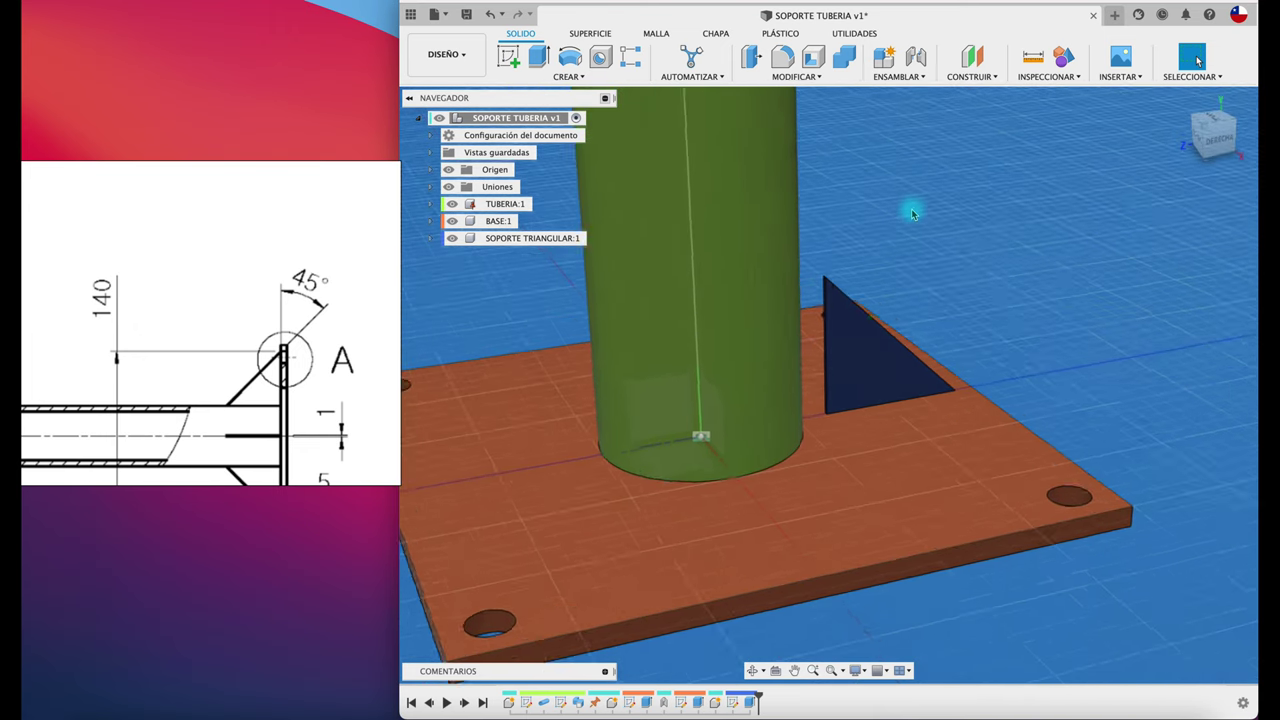
pyautogui.scroll(2, 911, 210)
pyautogui.scroll(2, 911, 208)
pyautogui.scroll(2, 880, 195)
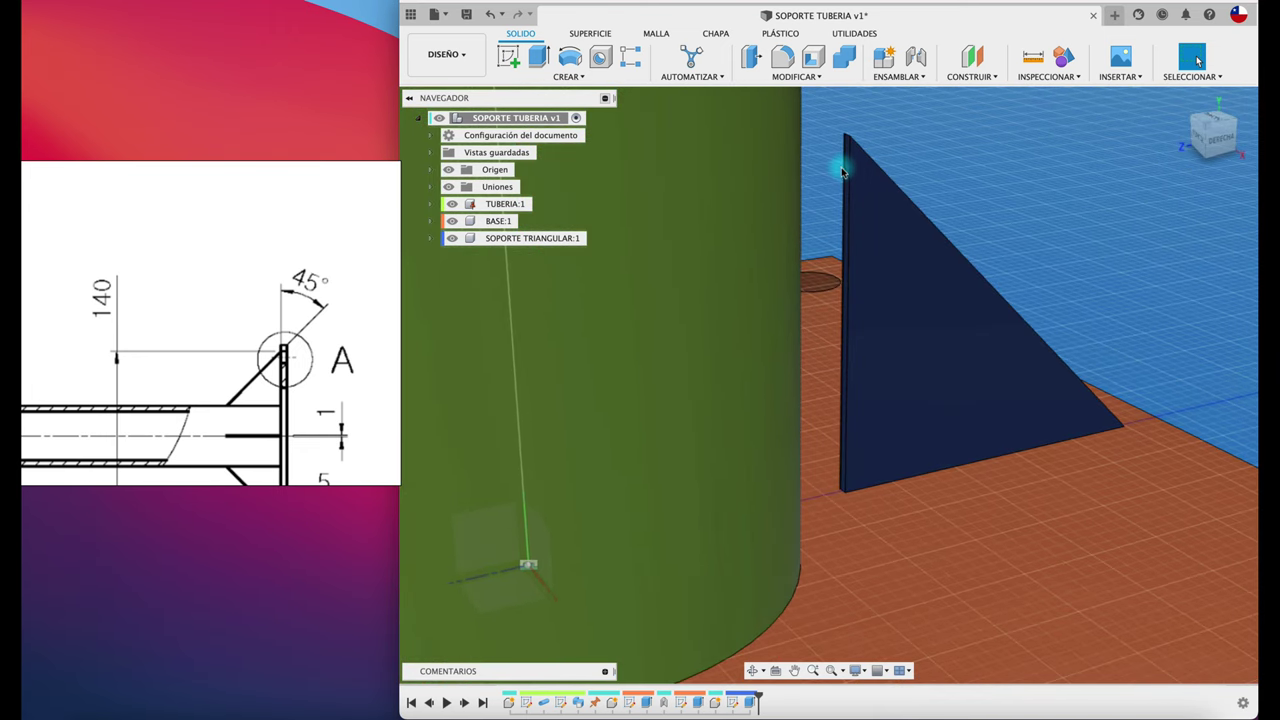
pyautogui.scroll(1, 840, 165)
pyautogui.scroll(2, 837, 157)
pyautogui.scroll(2, 905, 166)
pyautogui.scroll(2, 889, 177)
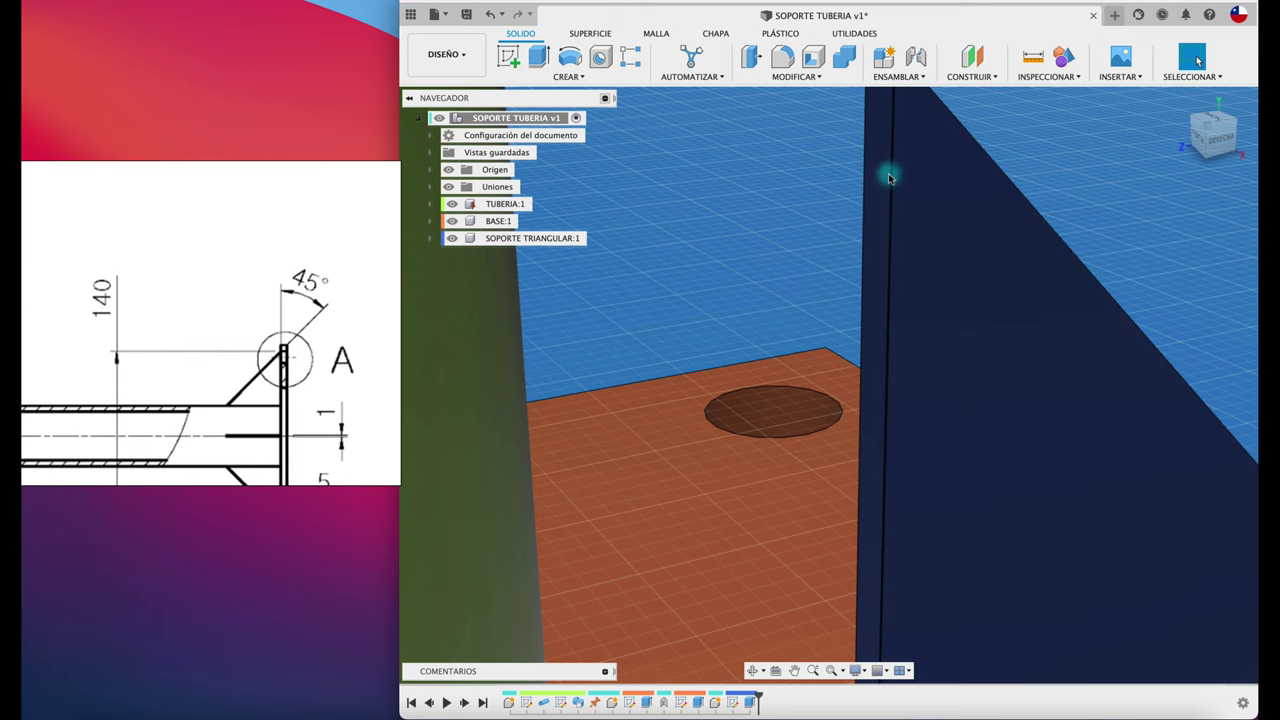
# Extend the gusset's thin edge face 12 mm toward the tube.
pyautogui.click(535, 58)
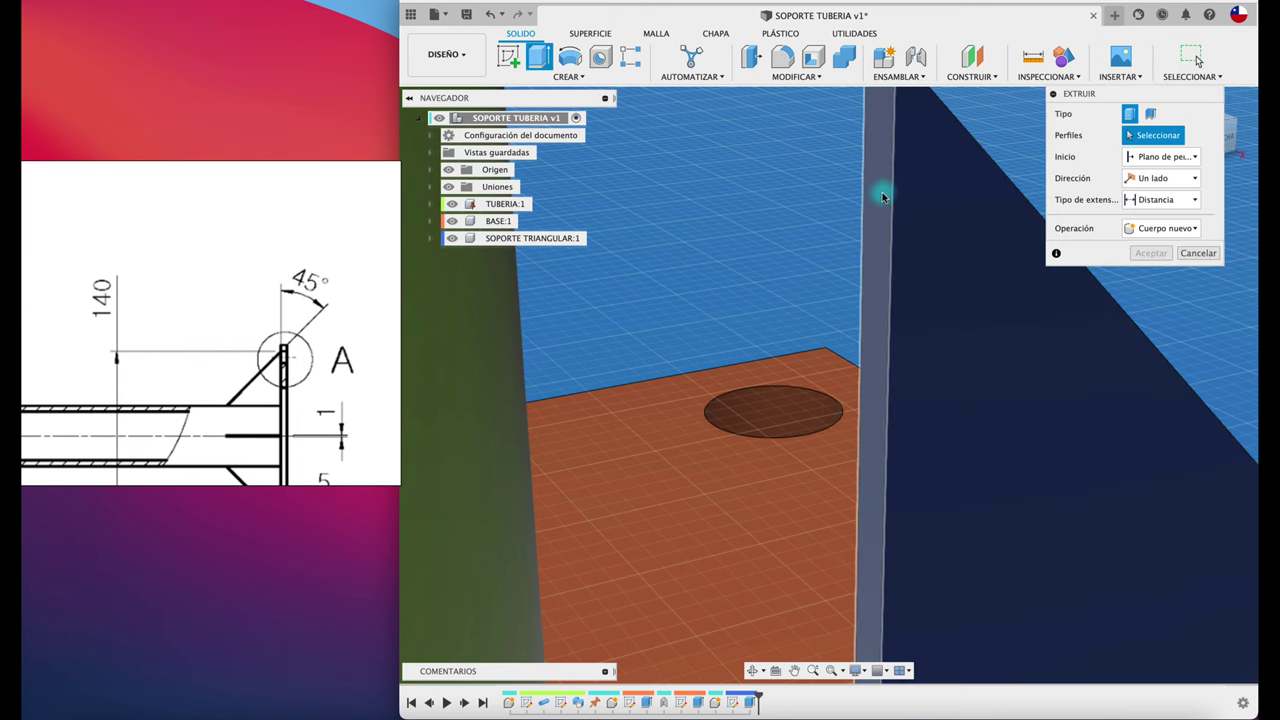
pyautogui.click(882, 197)
pyautogui.scroll(-3, 830, 300)
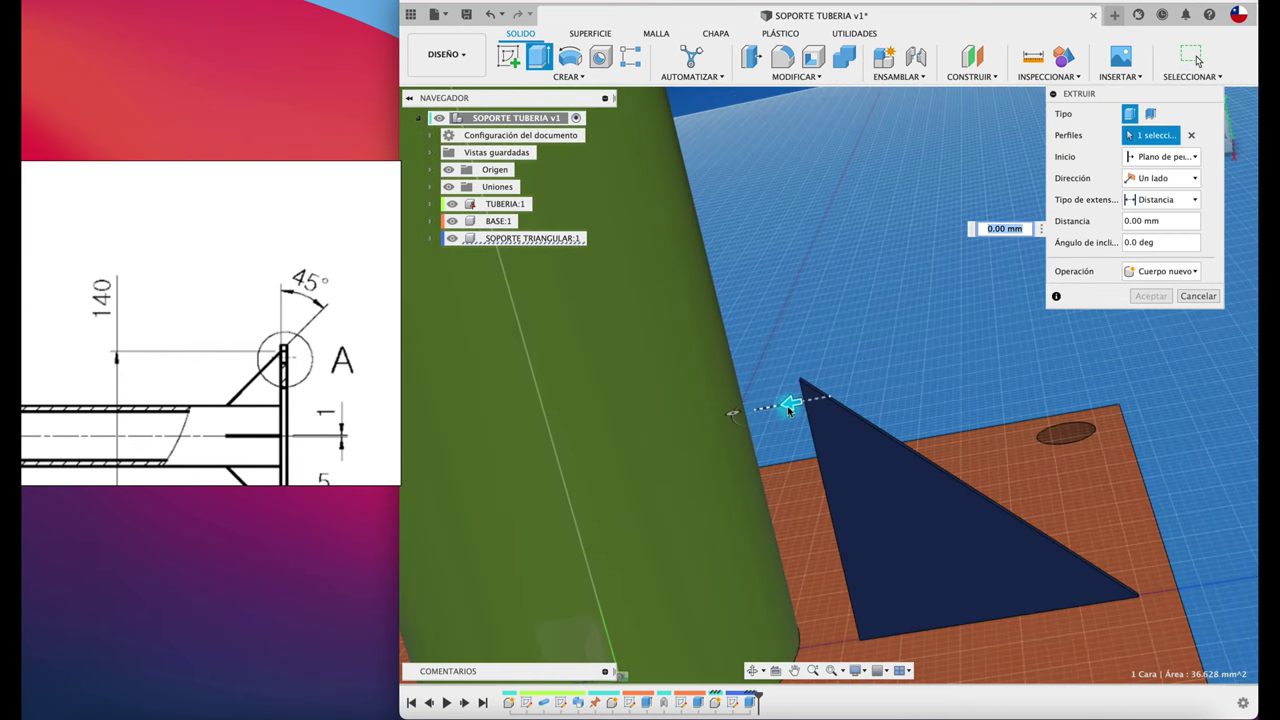
pyautogui.moveTo(789, 408); pyautogui.dragTo(733, 398)
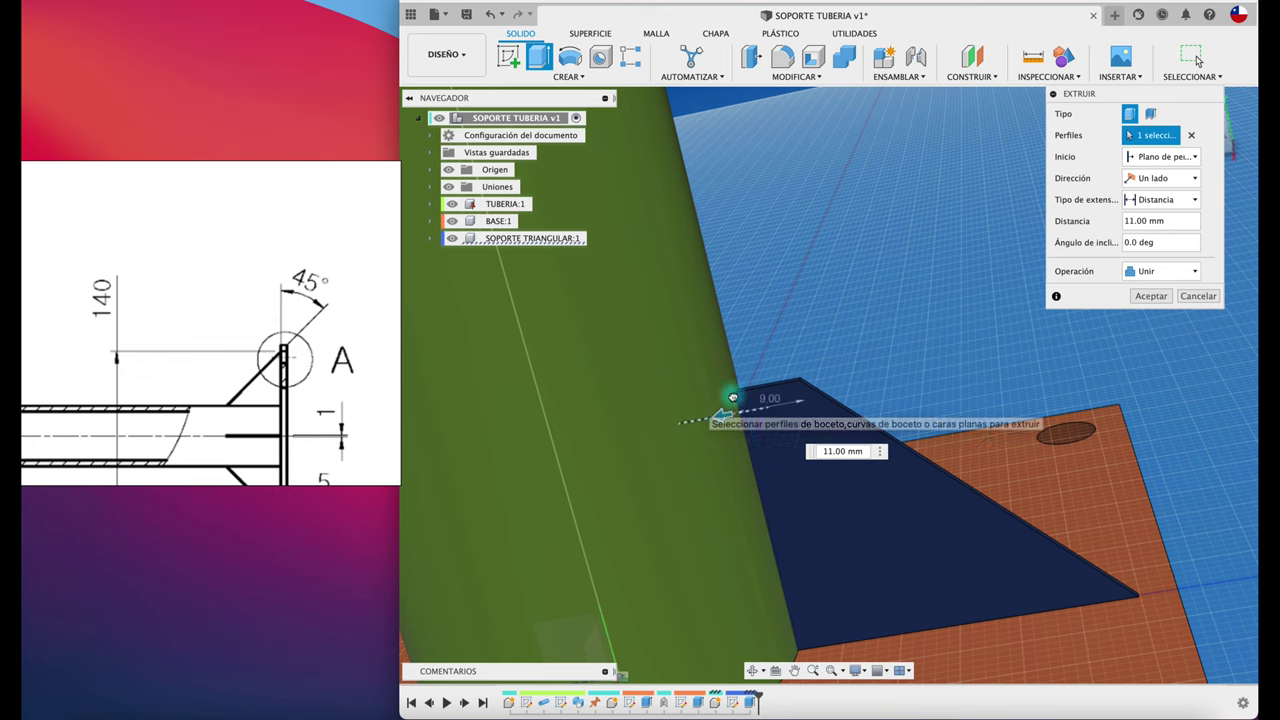
pyautogui.moveTo(733, 398); pyautogui.dragTo(699, 415)
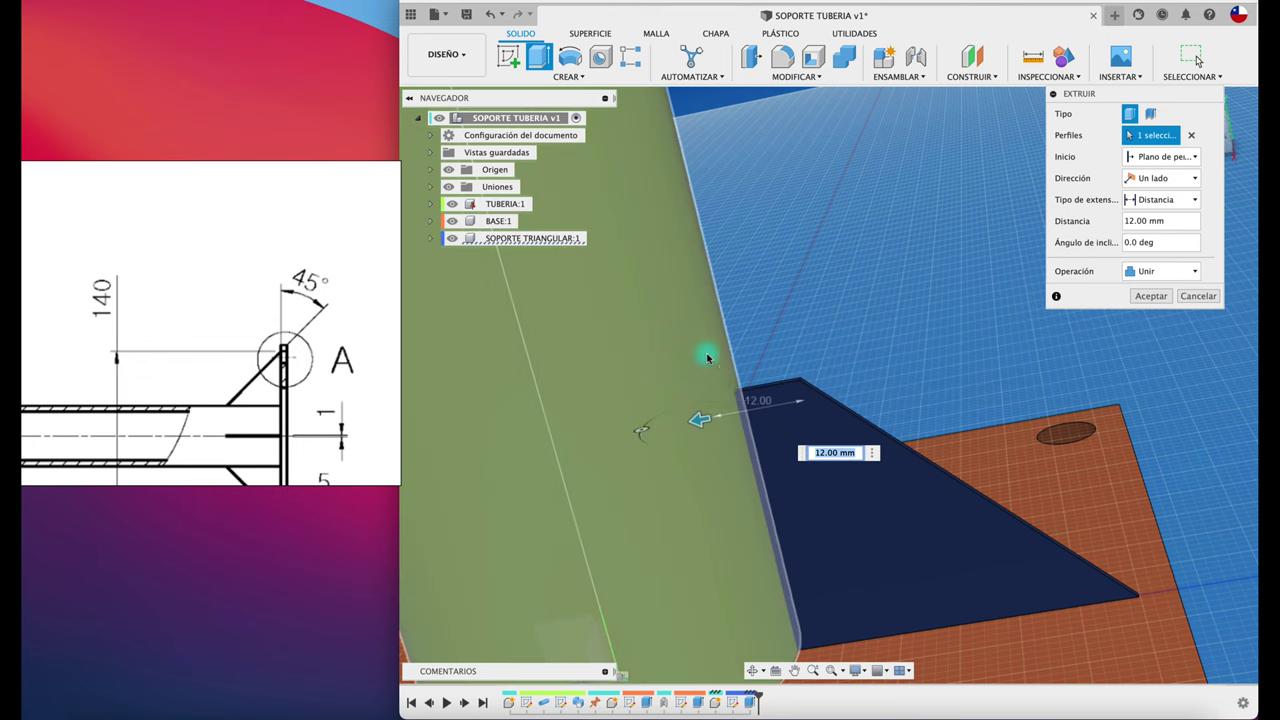
pyautogui.click(1200, 297)
# Attempt Replace Face on the gusset's edge face twice, cancelling both failed tries.
pyautogui.keyDown('shift'); pyautogui.moveTo(939, 250); pyautogui.dragTo(810, 80, button='middle'); pyautogui.keyUp('shift')
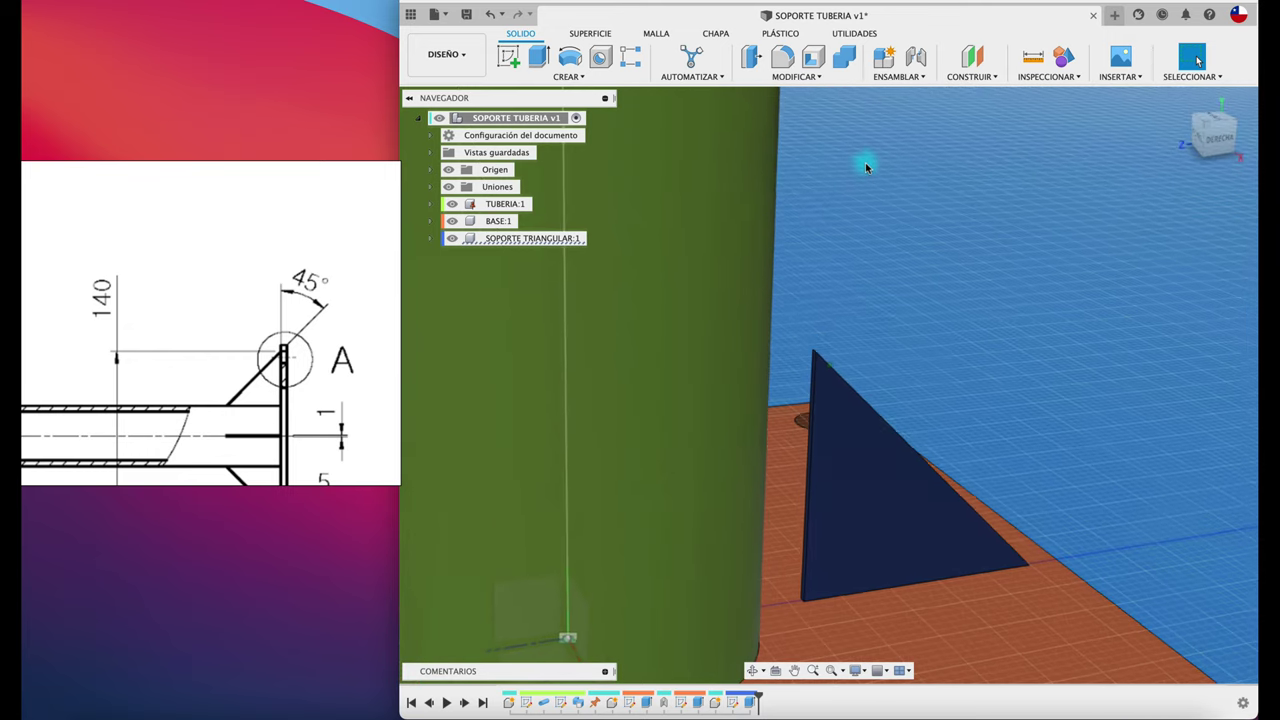
pyautogui.click(806, 78)
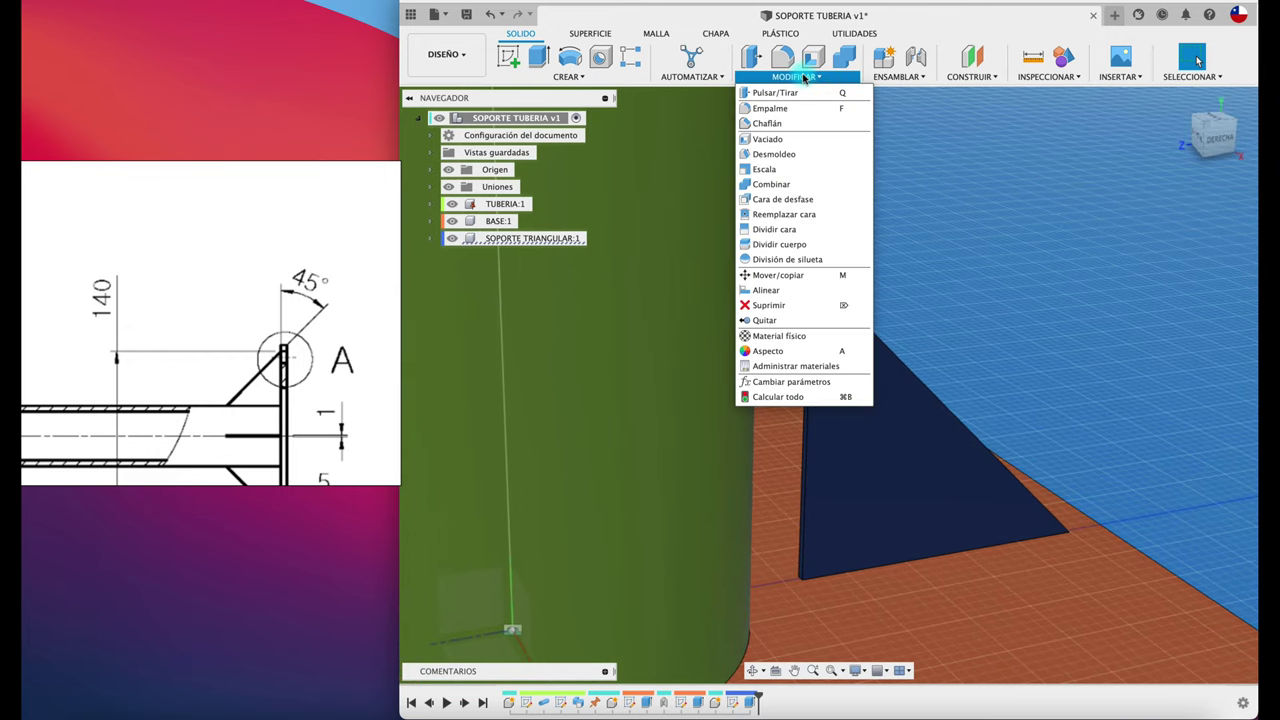
pyautogui.click(797, 216)
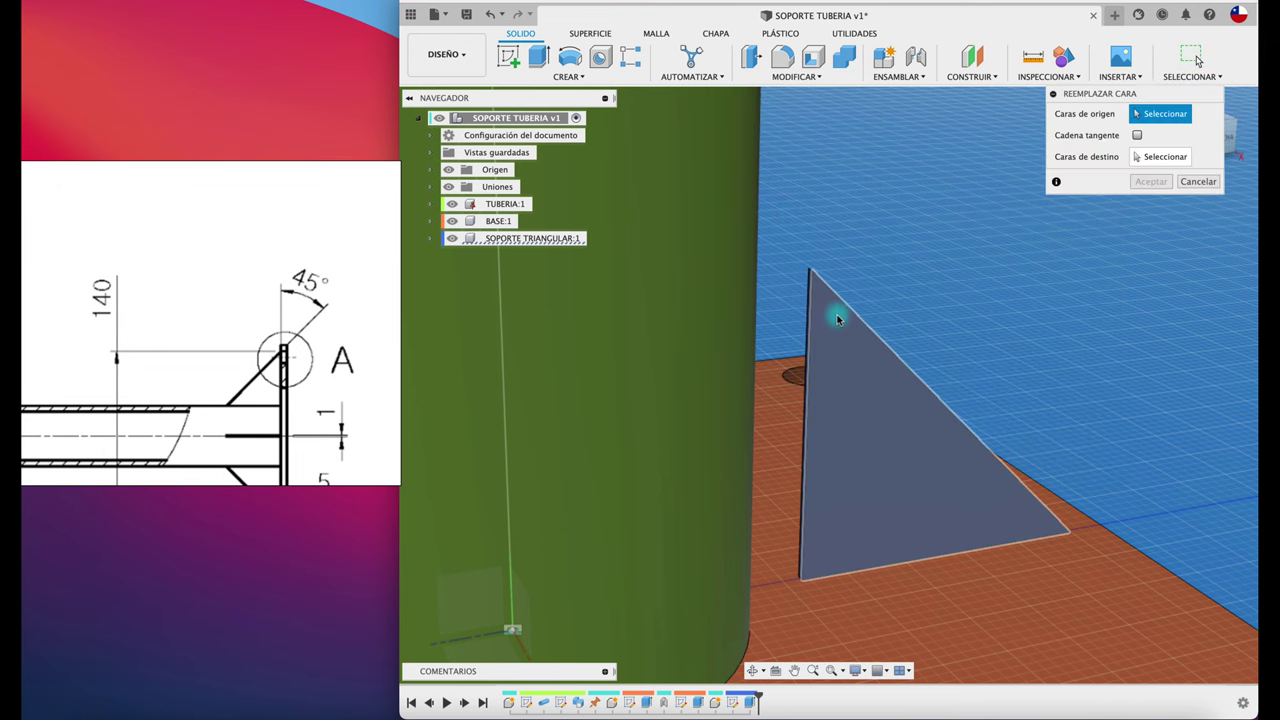
pyautogui.scroll(5, 681, 355)
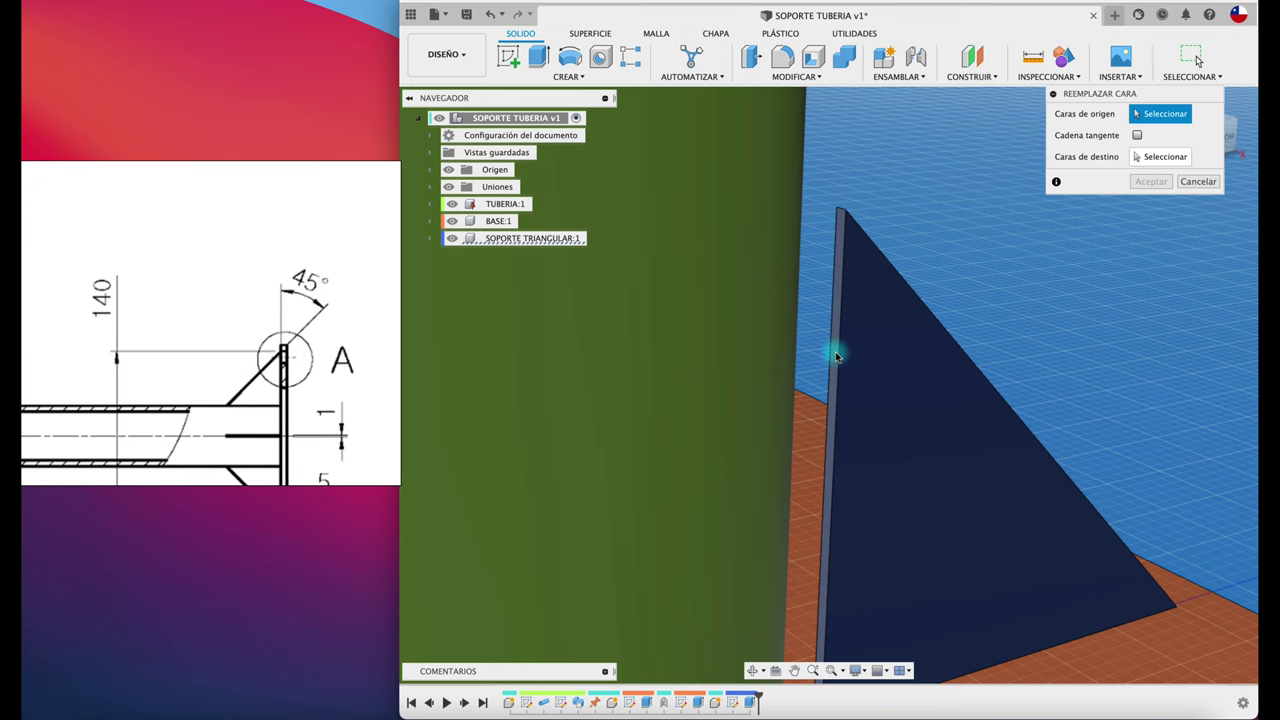
pyautogui.click(834, 353)
pyautogui.scroll(-1, 742, 361)
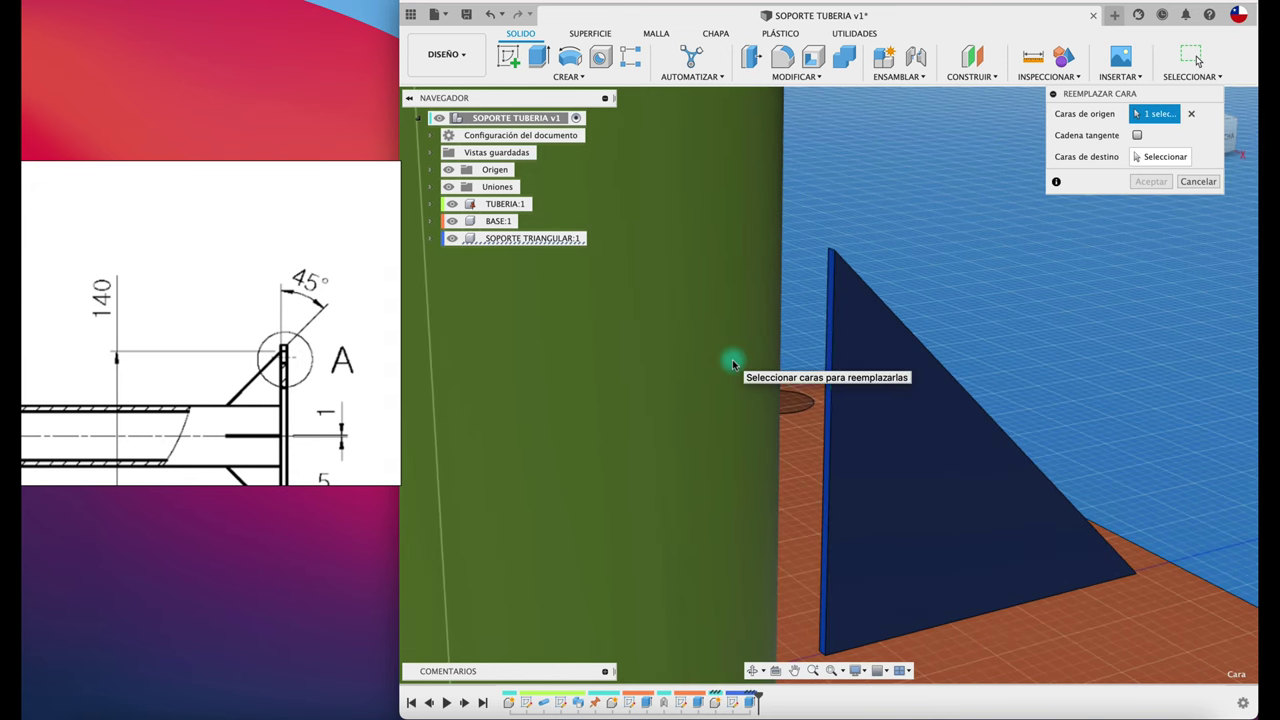
pyautogui.click(1198, 181)
pyautogui.click(796, 77)
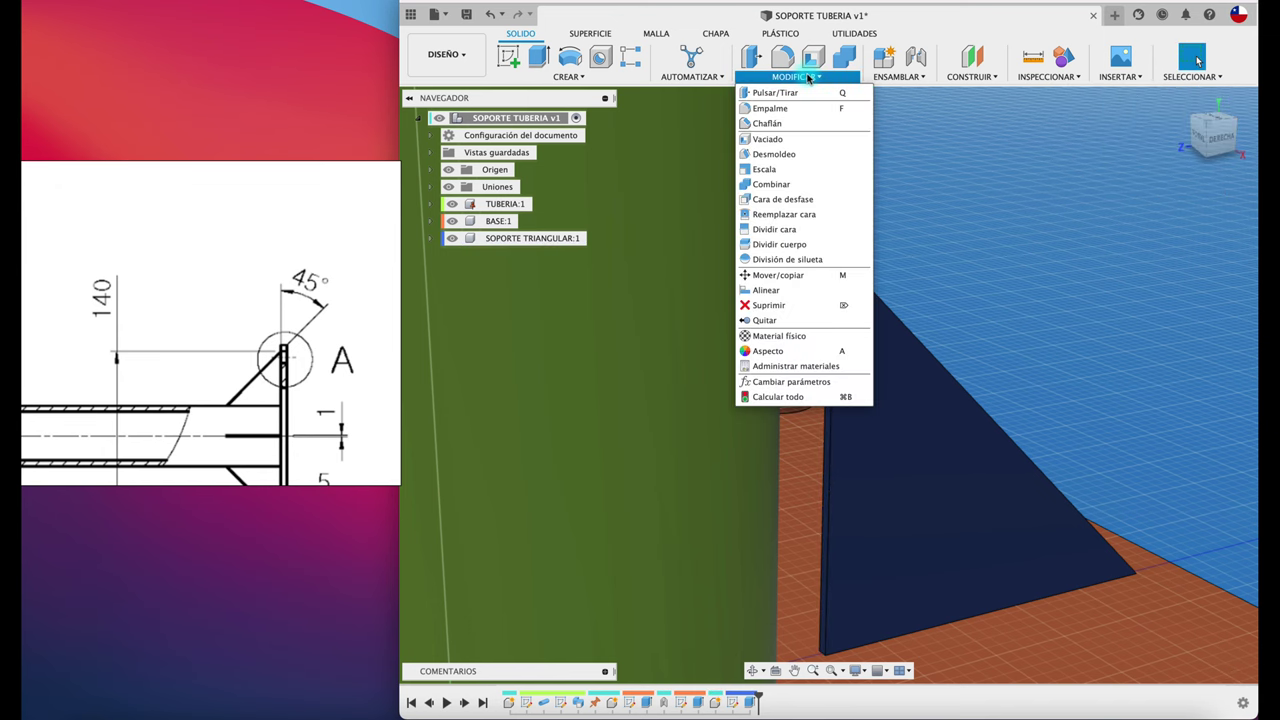
pyautogui.click(800, 214)
pyautogui.click(774, 323)
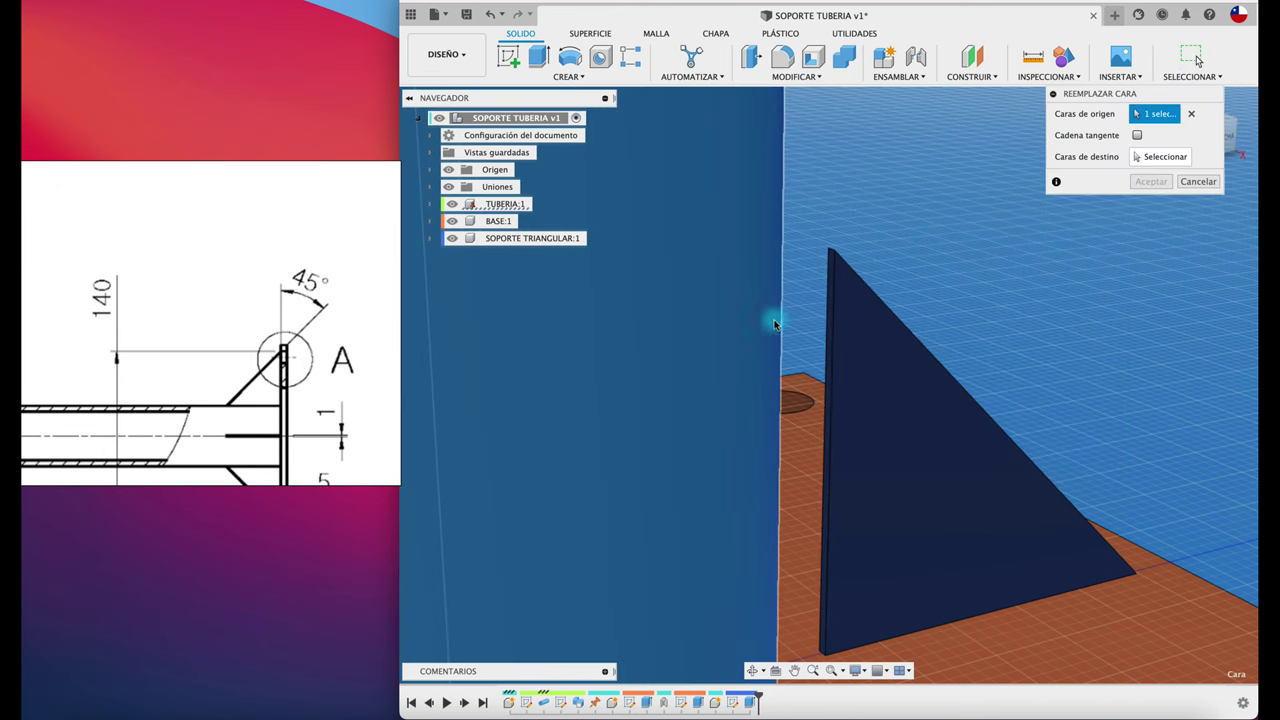
pyautogui.scroll(3, 891, 263)
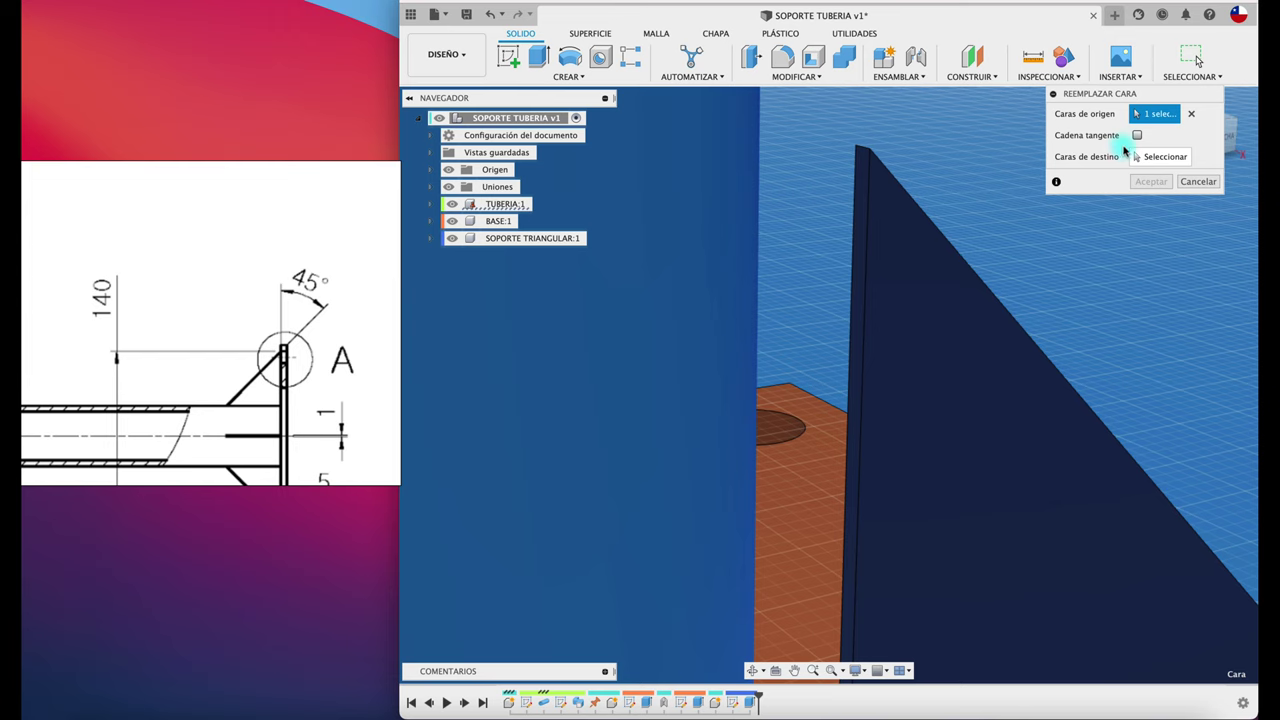
pyautogui.click(1152, 160)
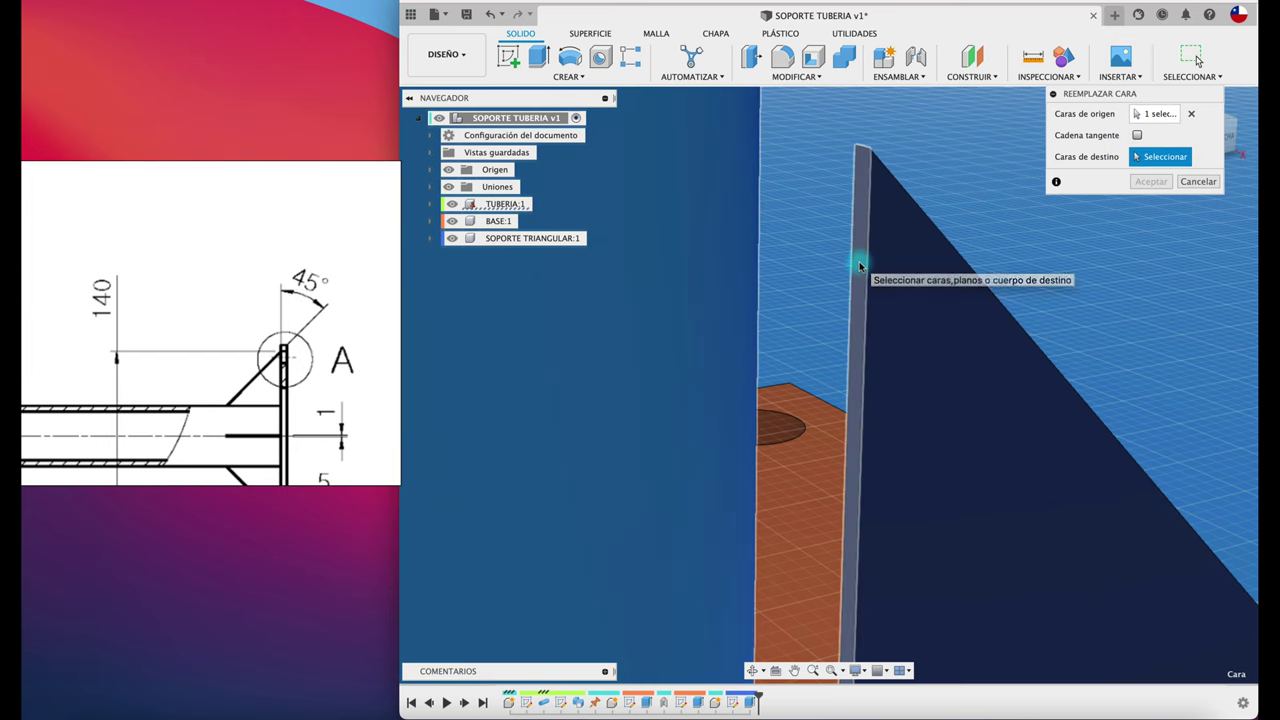
pyautogui.click(859, 265)
pyautogui.click(1200, 181)
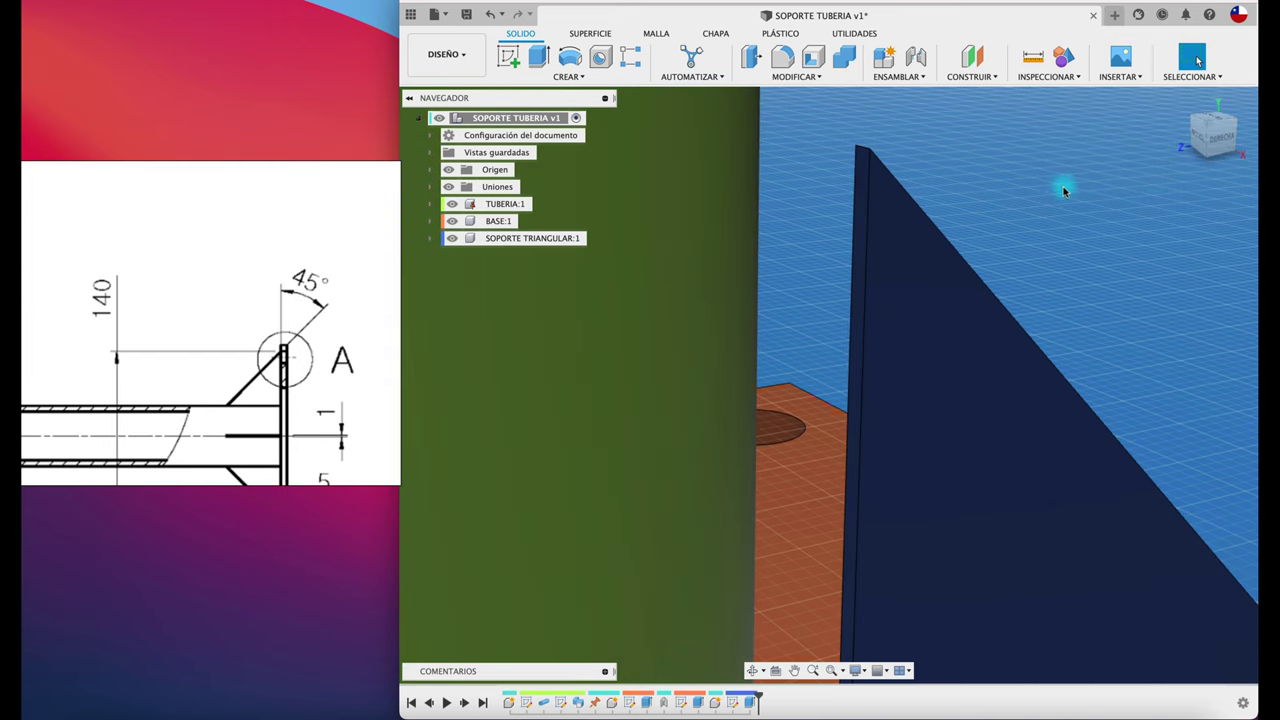
# Replace the gusset's inner edge face with the tube's outer surface.
pyautogui.click(800, 86)
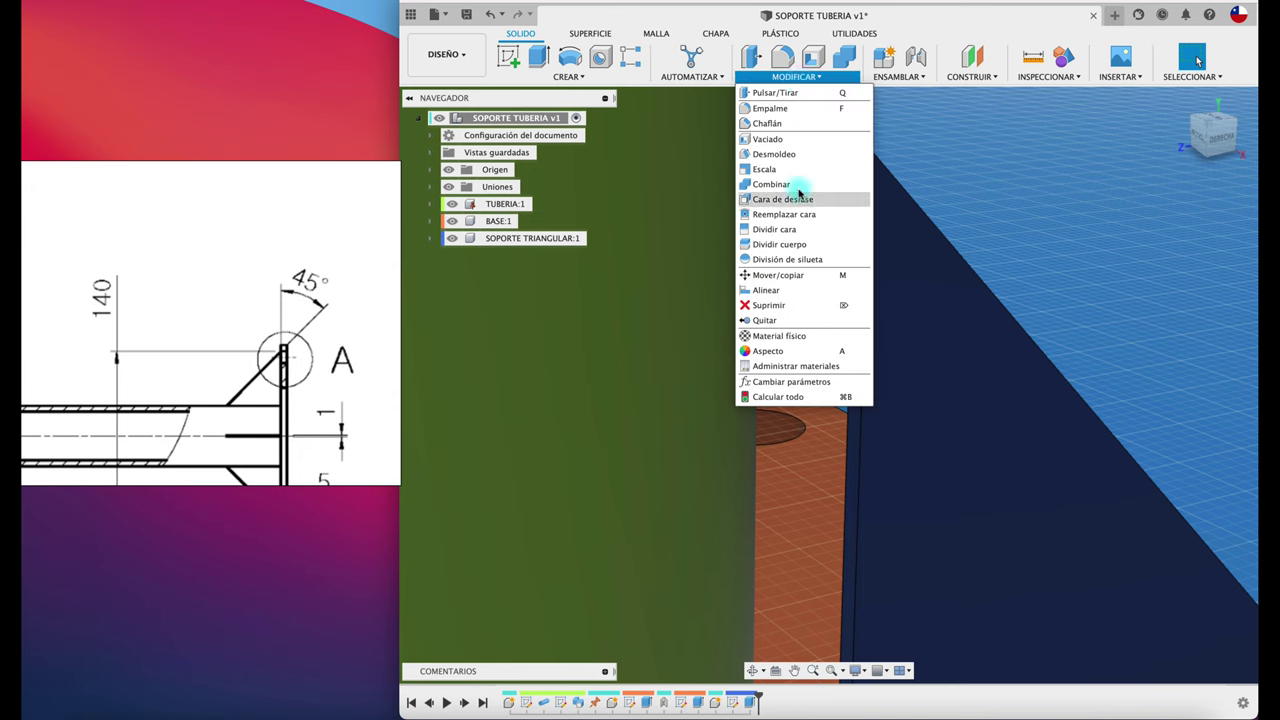
pyautogui.click(802, 221)
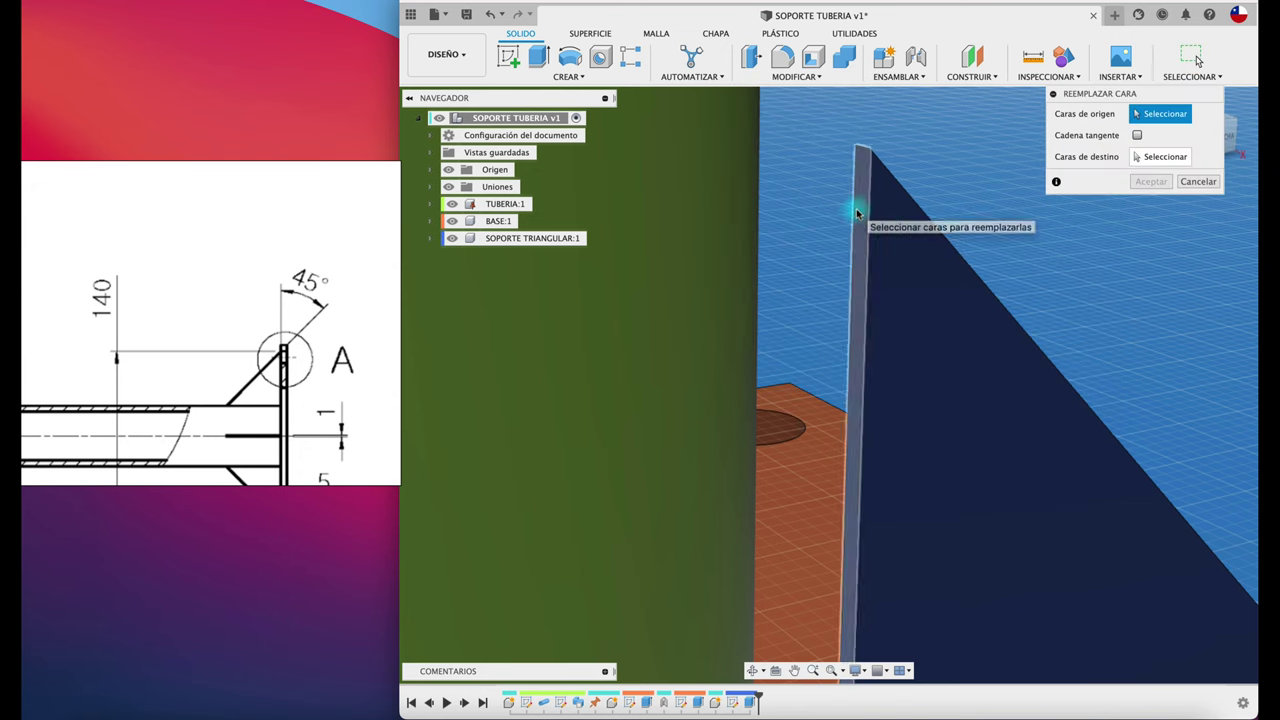
pyautogui.click(856, 208)
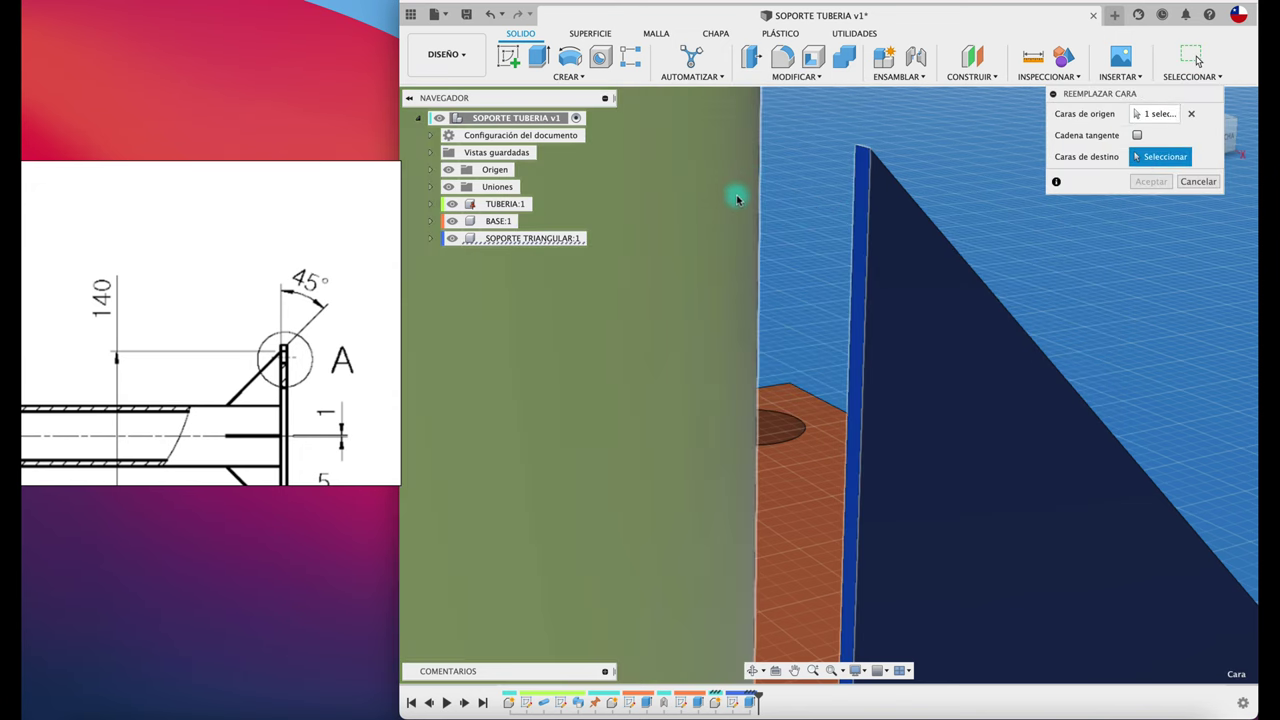
pyautogui.click(699, 208)
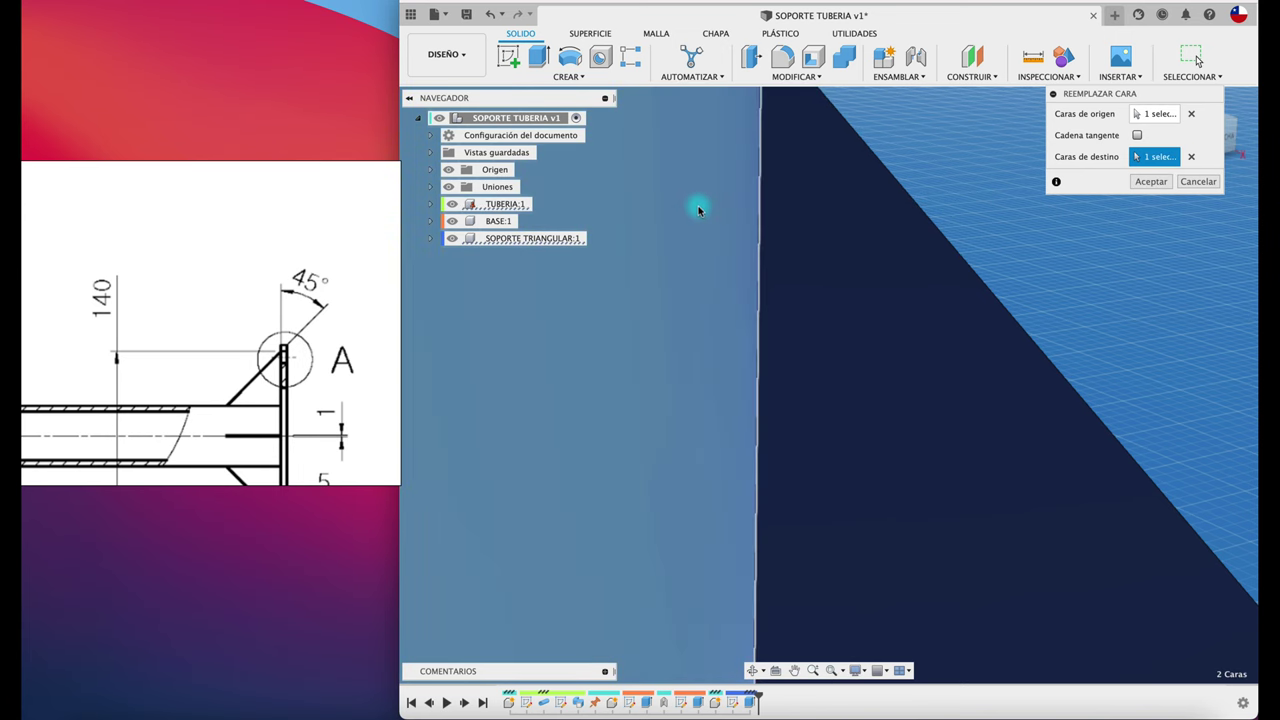
pyautogui.scroll(-3, 701, 212)
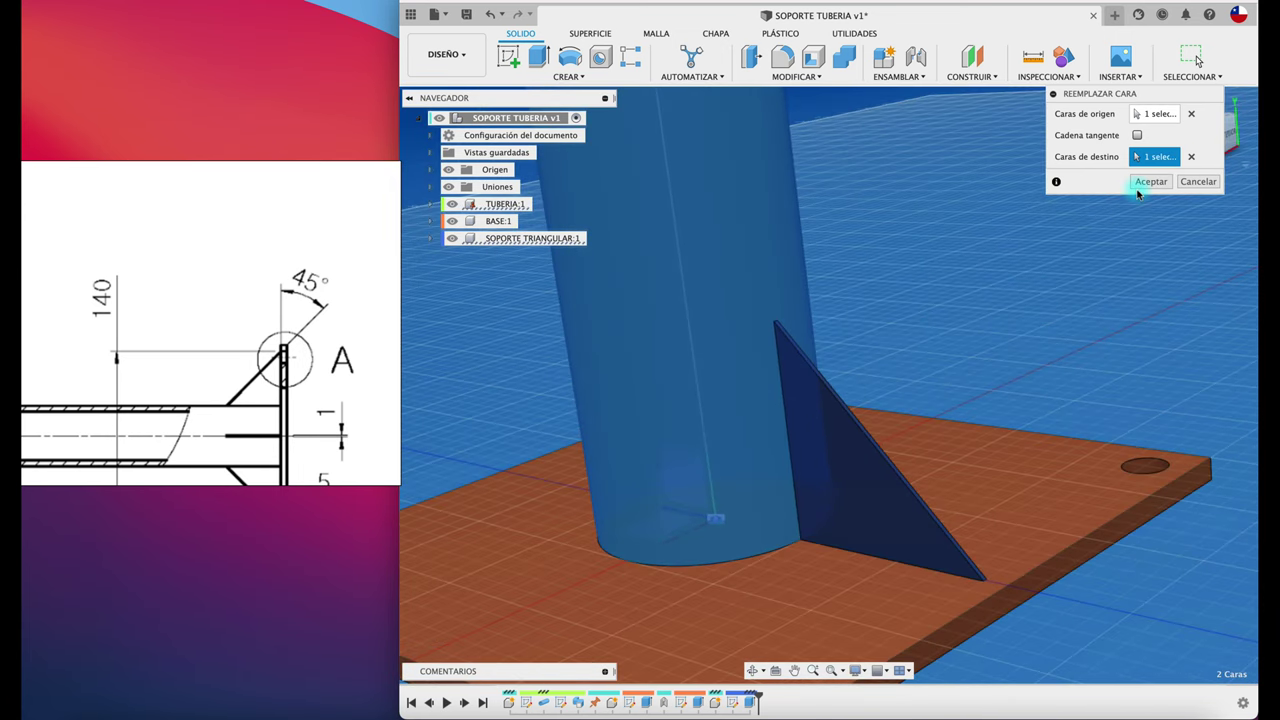
pyautogui.click(1134, 186)
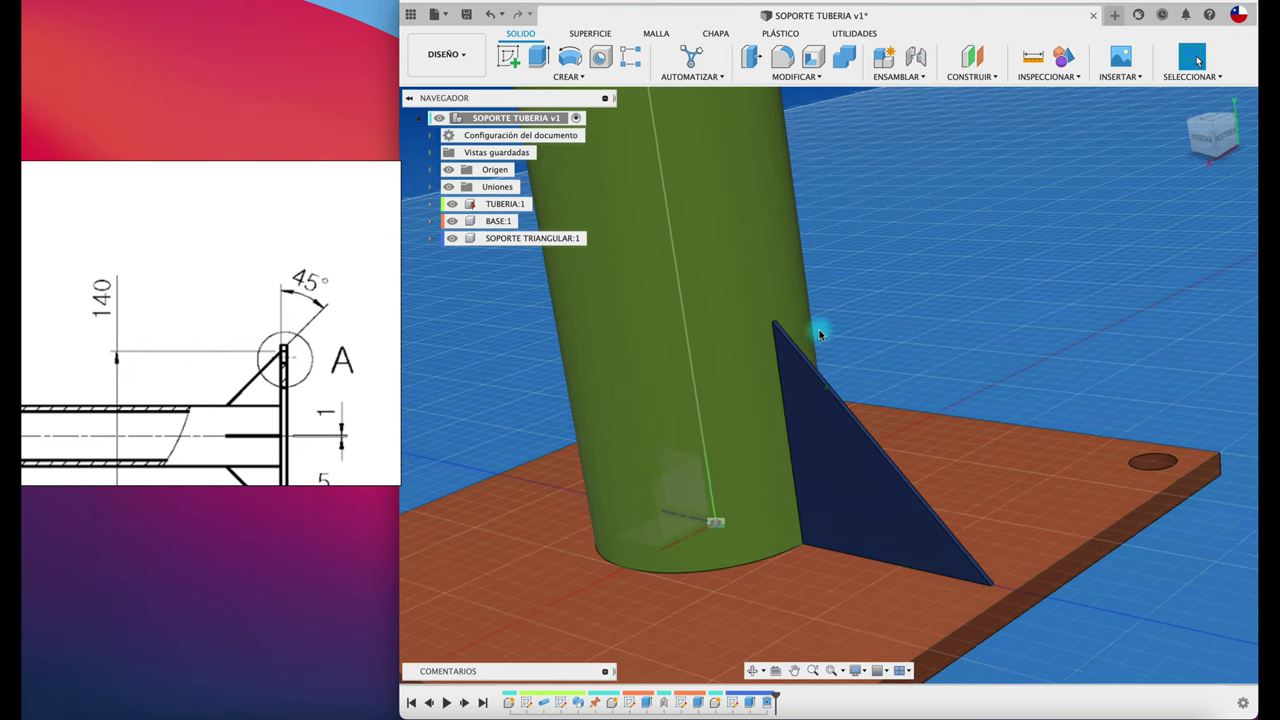
# Orbit and zoom around the triangle's tip, then out to see the whole plate.
pyautogui.scroll(3, 820, 334)
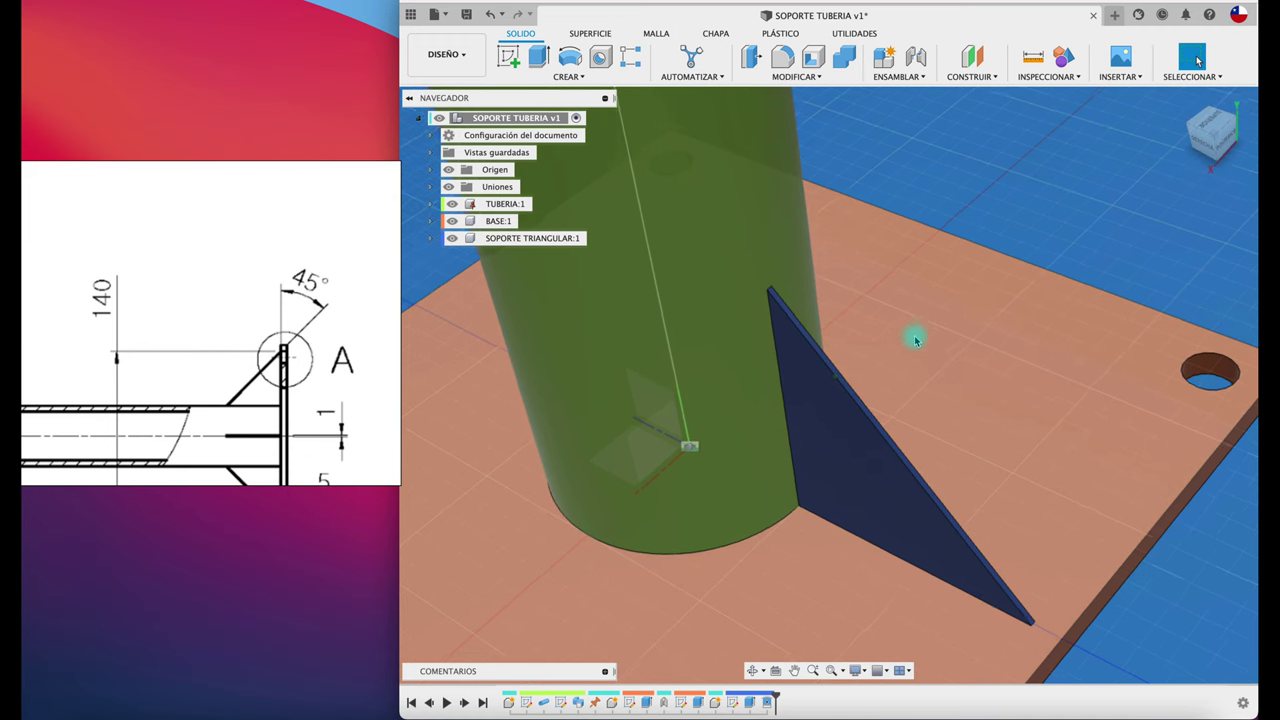
pyautogui.scroll(2, 915, 340)
pyautogui.scroll(1, 915, 340)
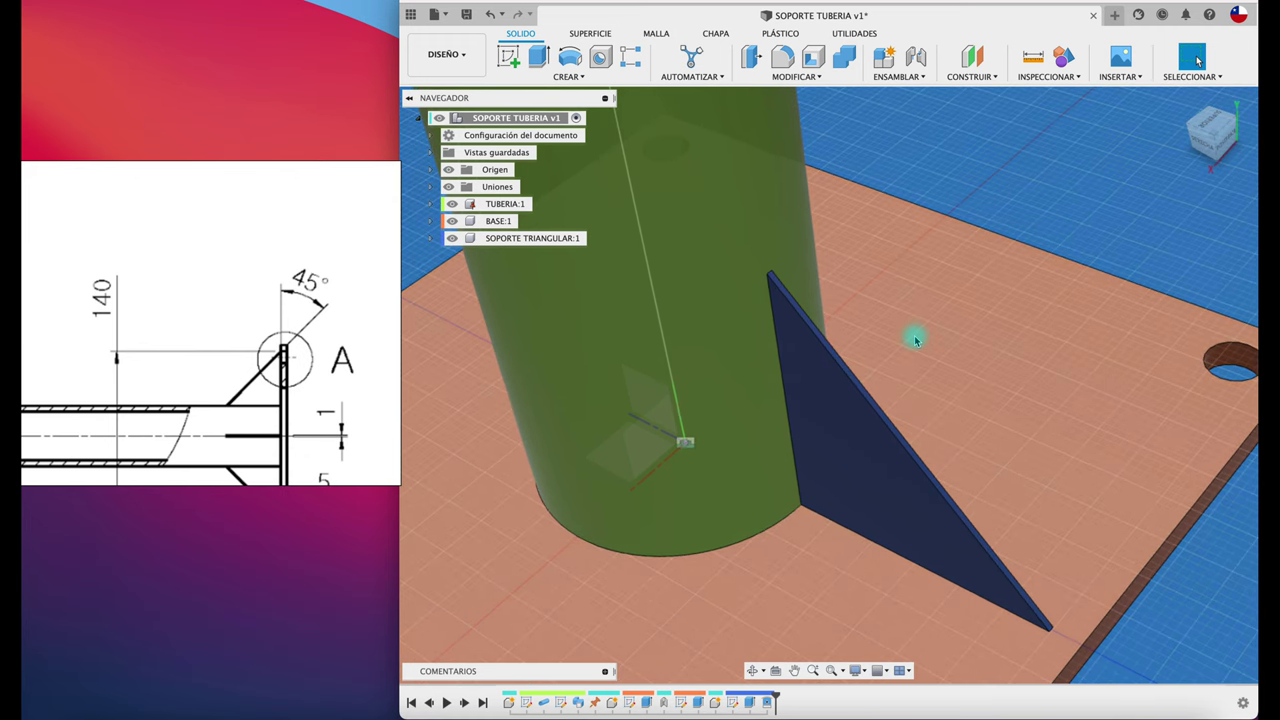
pyautogui.scroll(2, 915, 340)
pyautogui.scroll(2, 915, 340)
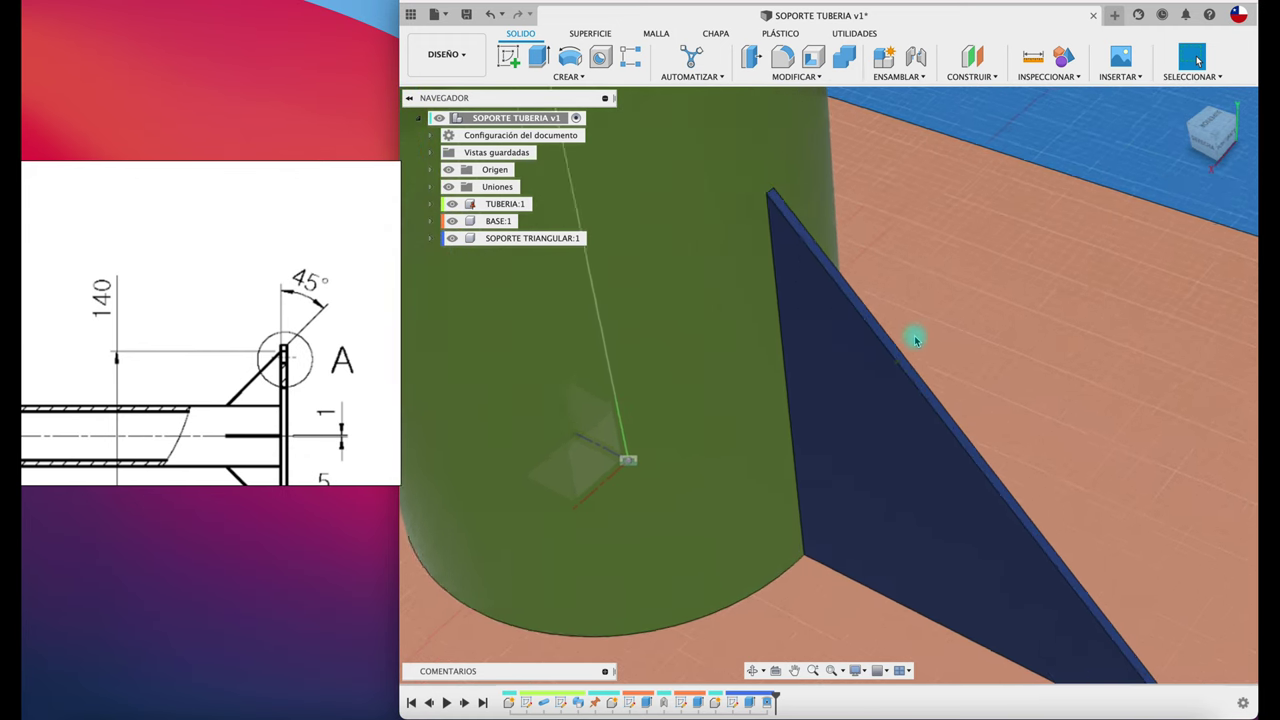
pyautogui.scroll(2, 851, 280)
pyautogui.scroll(2, 732, 222)
pyautogui.moveTo(732, 222)
pyautogui.keyDown('shift'); pyautogui.mouseDown(button='middle')
pyautogui.moveTo(709, 209)
pyautogui.moveTo(831, 285)
pyautogui.moveTo(711, 251)
pyautogui.moveTo(742, 263)
pyautogui.moveTo(751, 237)
pyautogui.moveTo(798, 206)
pyautogui.mouseUp(button='middle'); pyautogui.keyUp('shift')
pyautogui.scroll(-3, 986, 257)
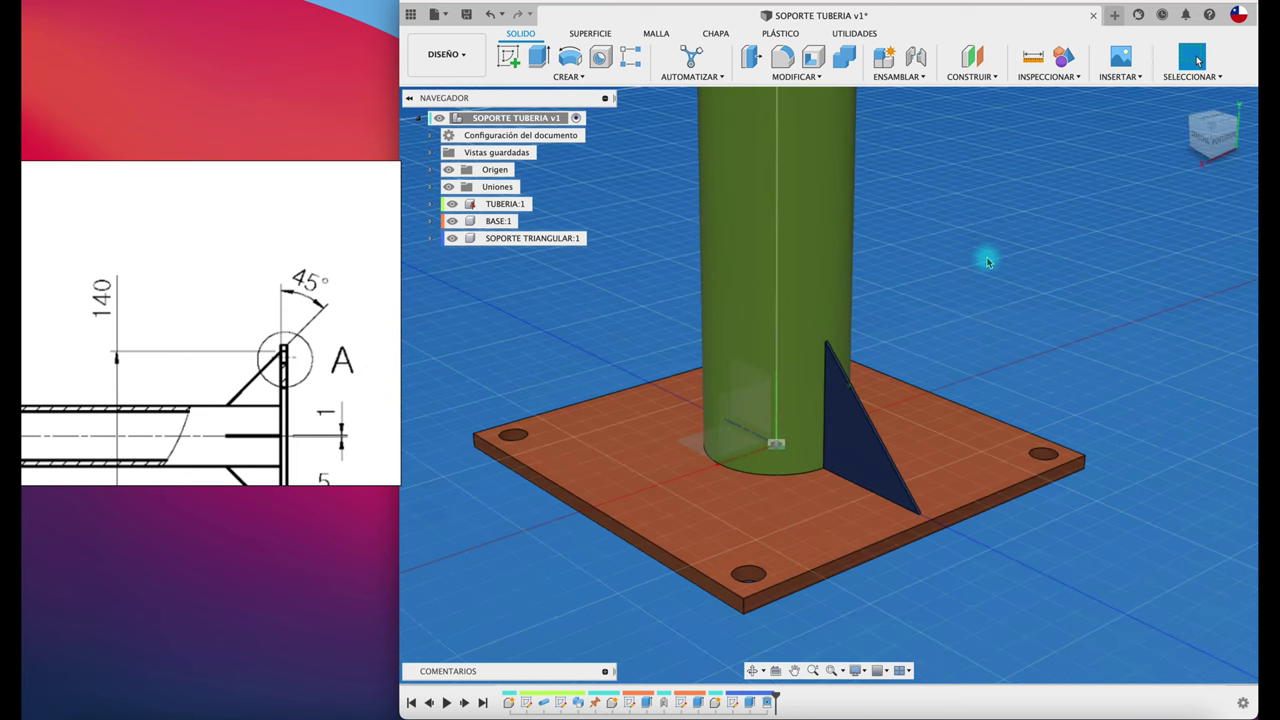
pyautogui.moveTo(986, 256)
pyautogui.keyDown('shift'); pyautogui.mouseDown(button='middle')
pyautogui.moveTo(792, 259)
pyautogui.moveTo(652, 305)
pyautogui.moveTo(760, 200)
pyautogui.mouseUp(button='middle'); pyautogui.keyUp('shift')
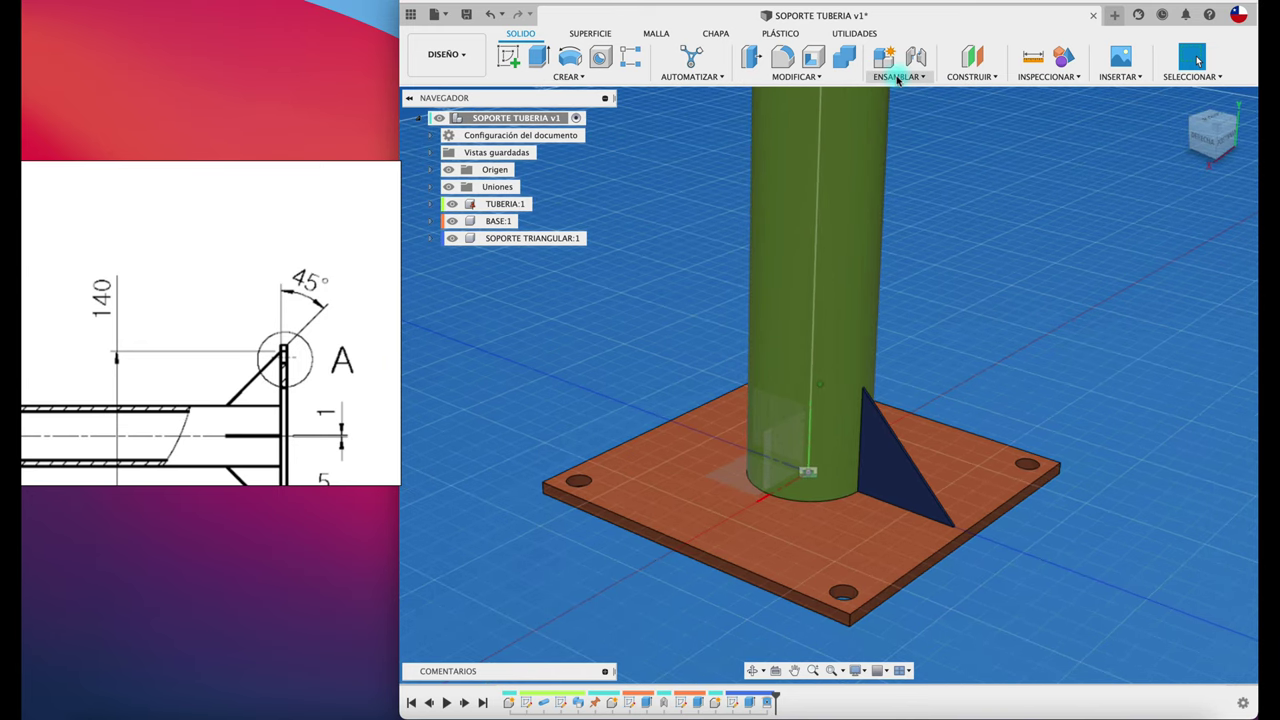
# Rigidly join the triangular support to the base plate with an as-built joint.
pyautogui.click(897, 76)
pyautogui.click(910, 123)
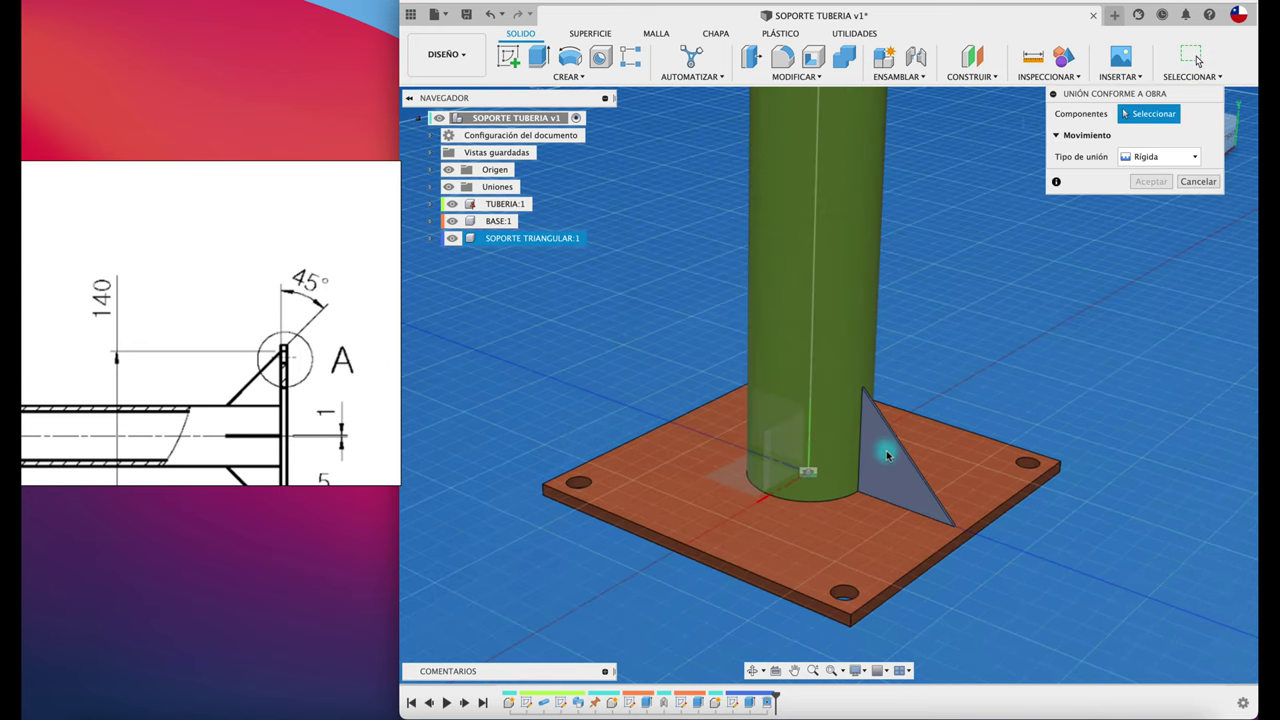
pyautogui.click(968, 470)
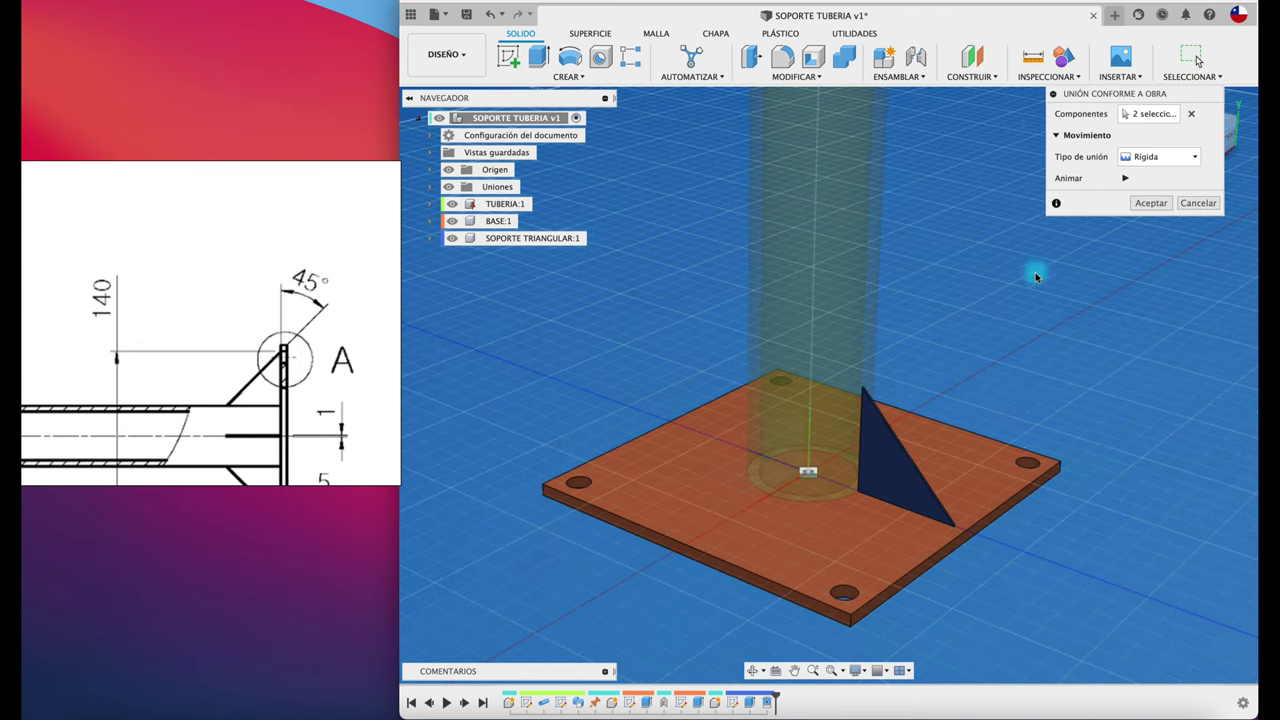
pyautogui.click(1150, 203)
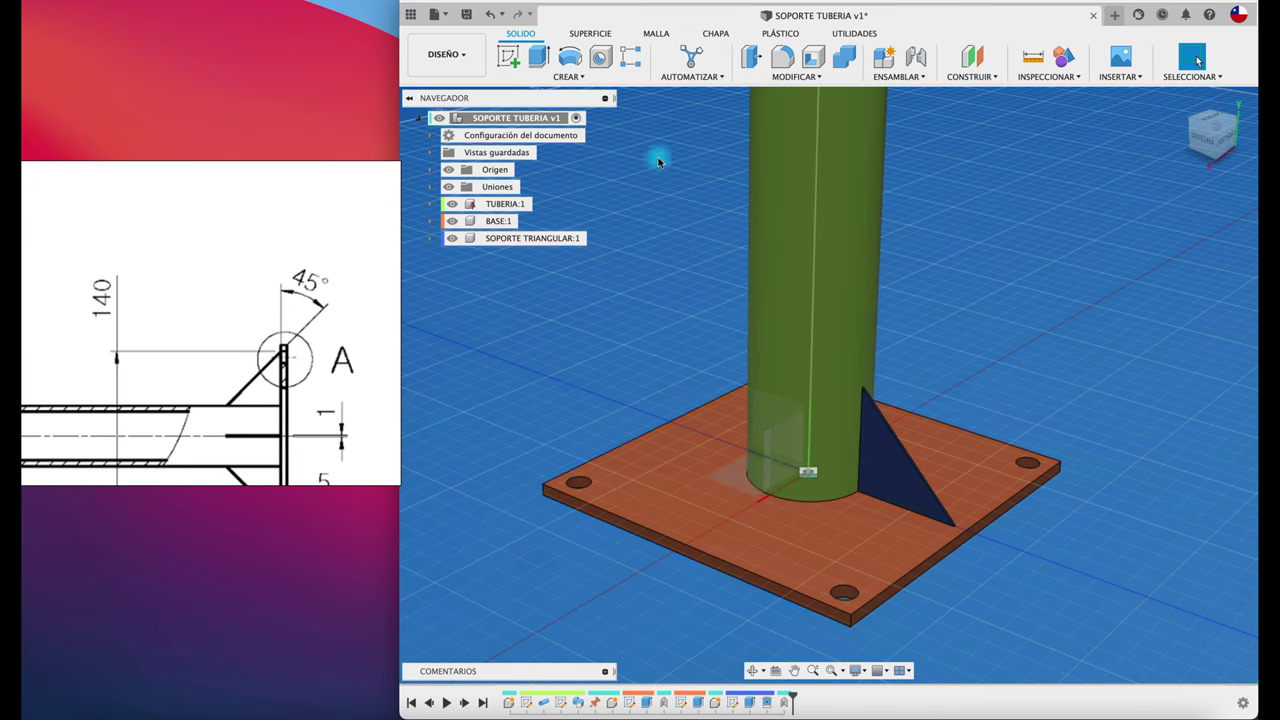
# Circular-pattern the triangular support component around the tube axis into 4 copies, then drag the front one off the plate.
pyautogui.click(570, 79)
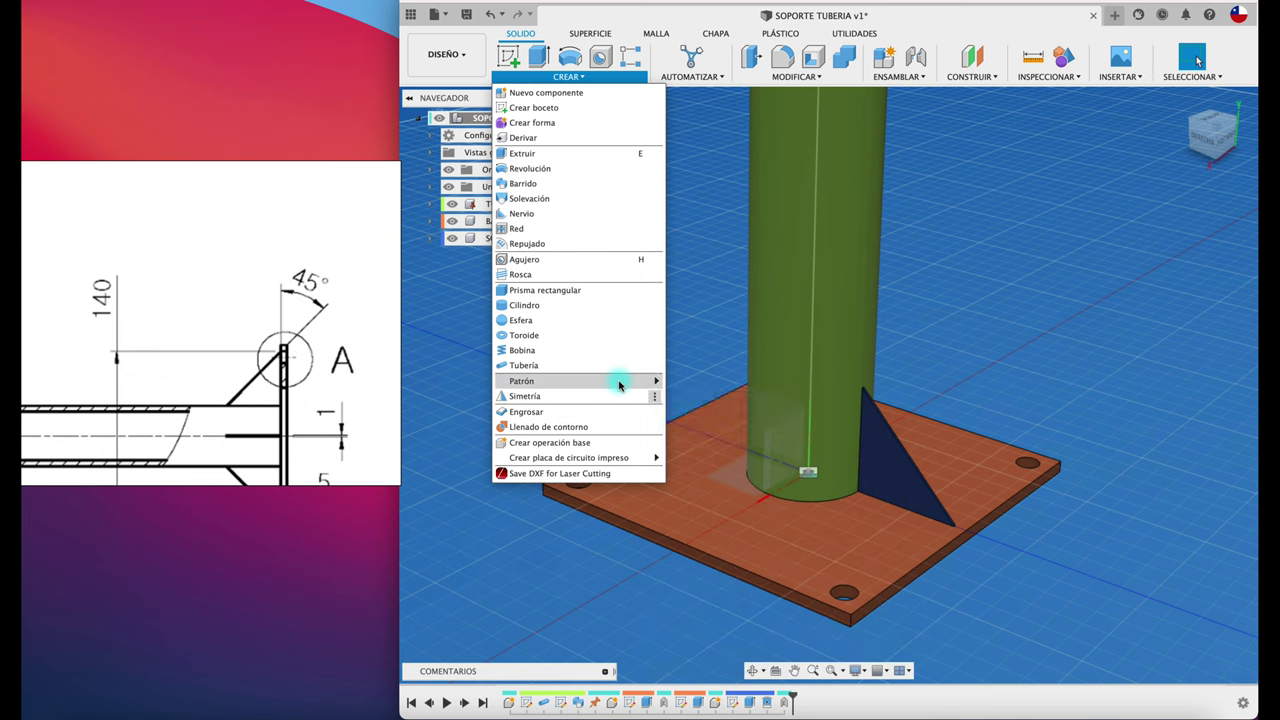
pyautogui.moveTo(576, 381)
pyautogui.click(707, 396)
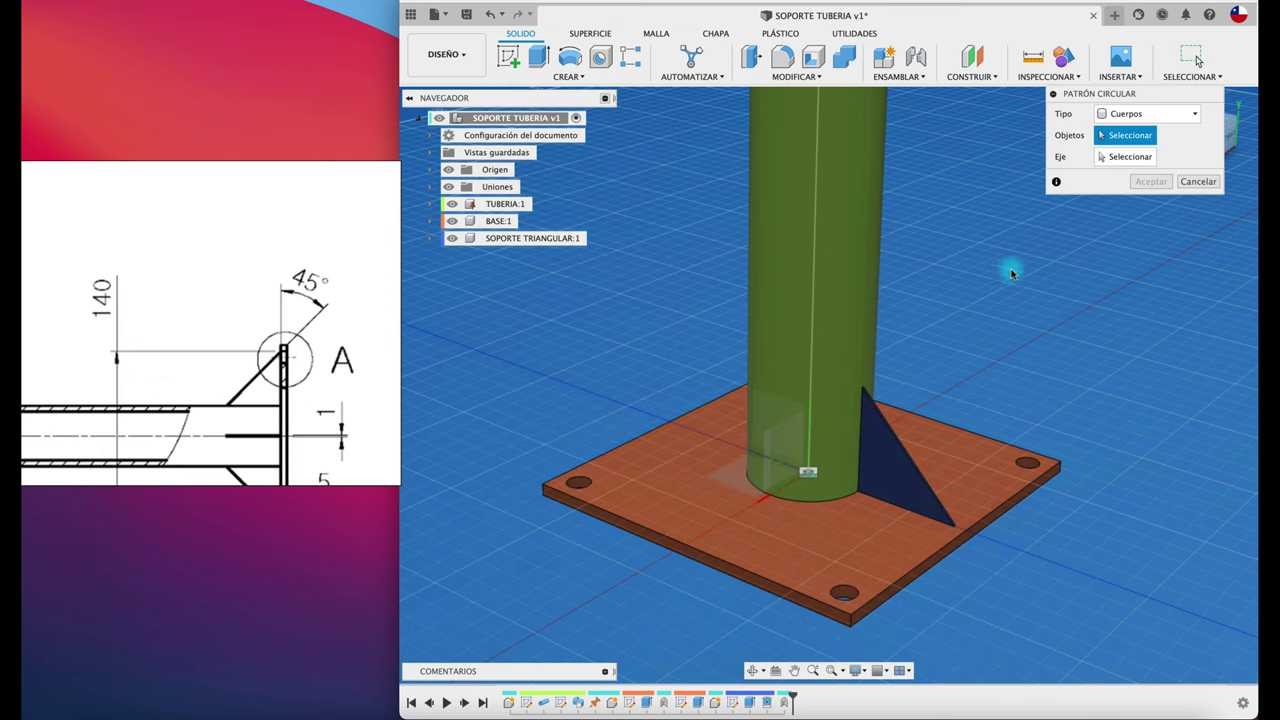
pyautogui.click(1150, 116)
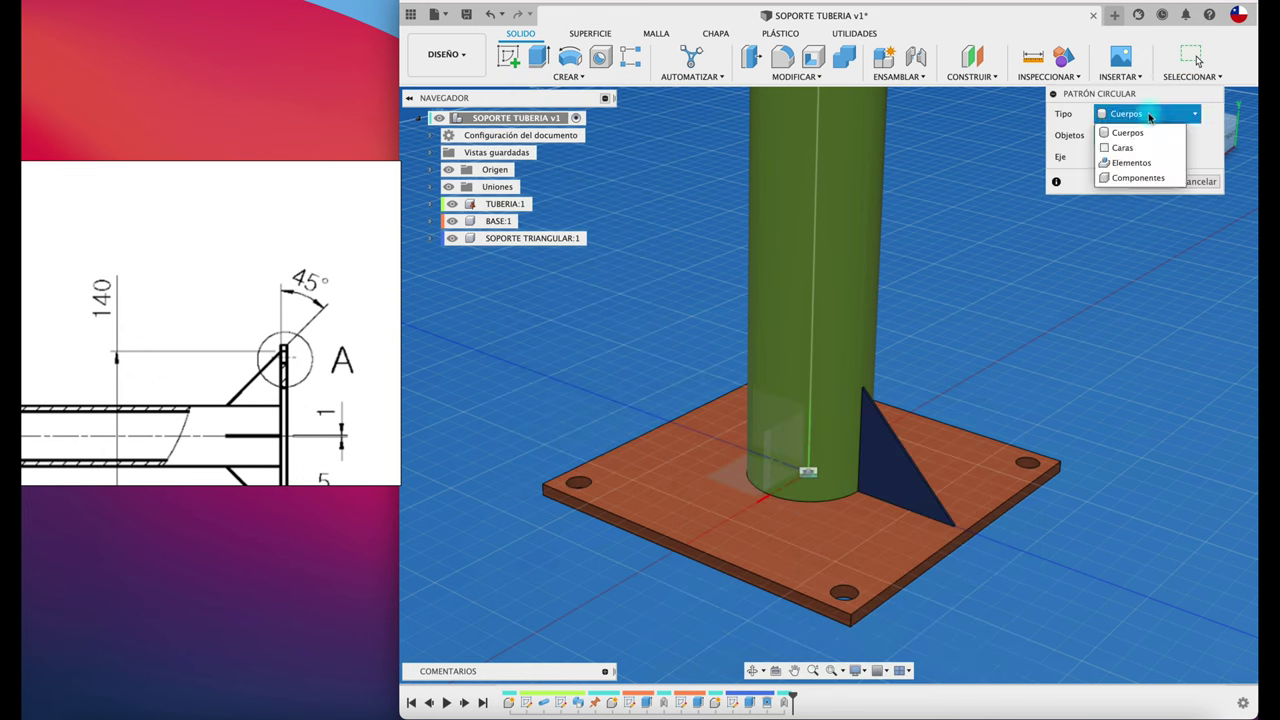
pyautogui.click(1140, 180)
pyautogui.click(886, 457)
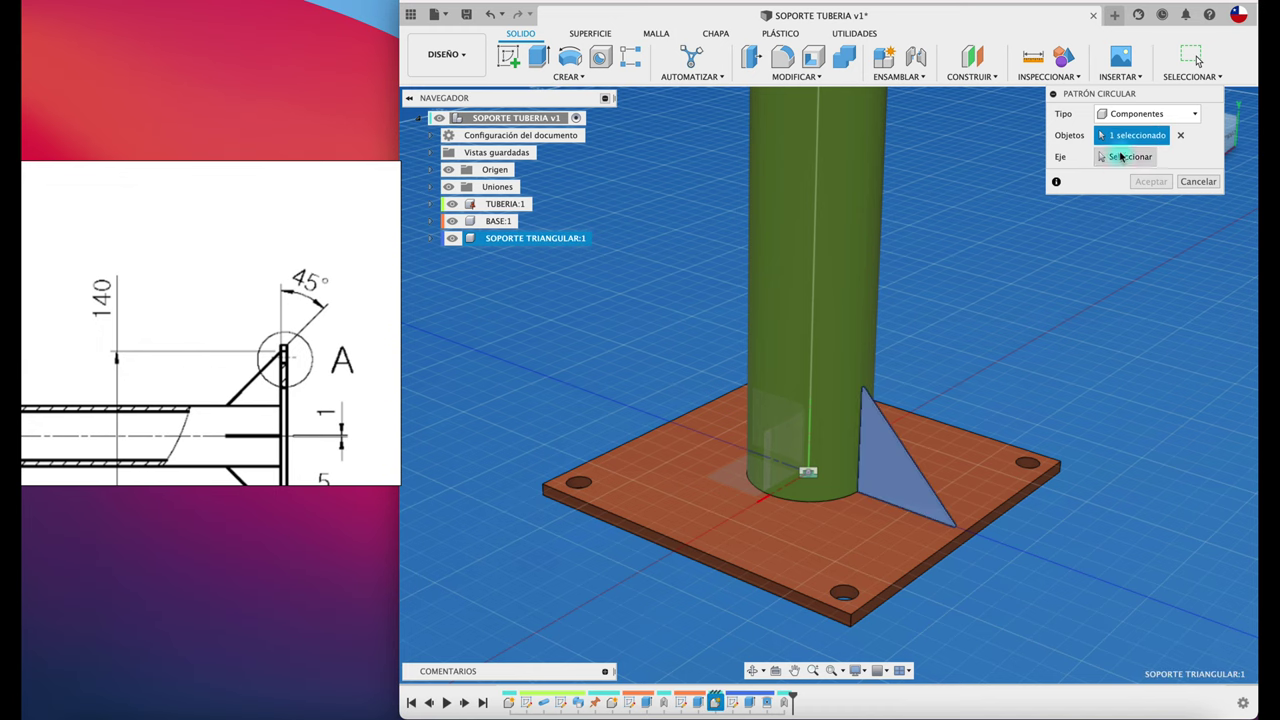
pyautogui.click(1122, 157)
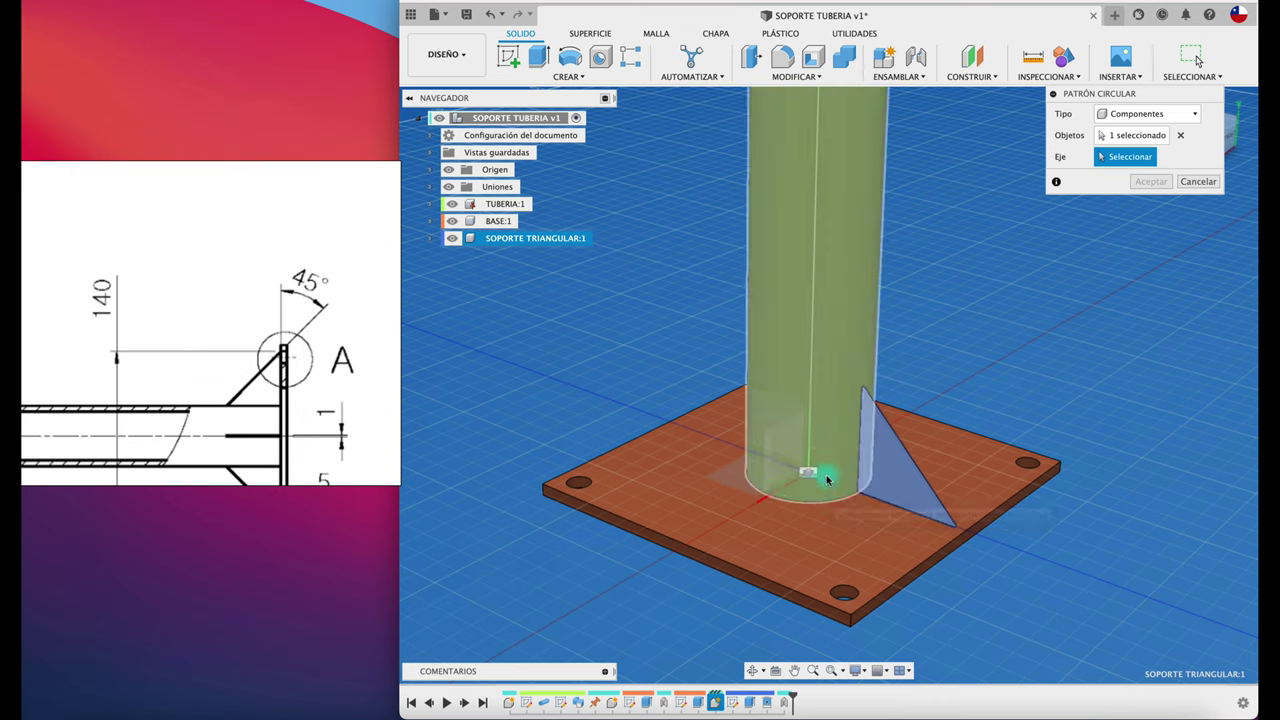
pyautogui.click(832, 471)
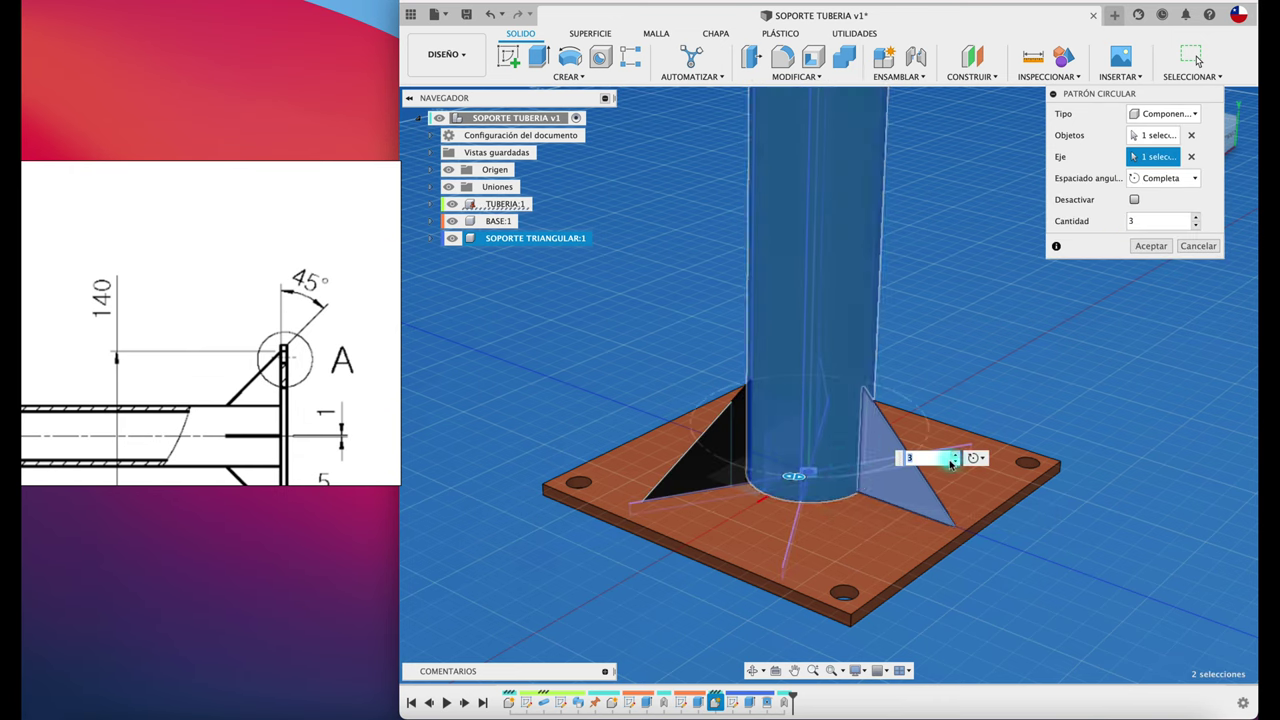
pyautogui.click(957, 455)
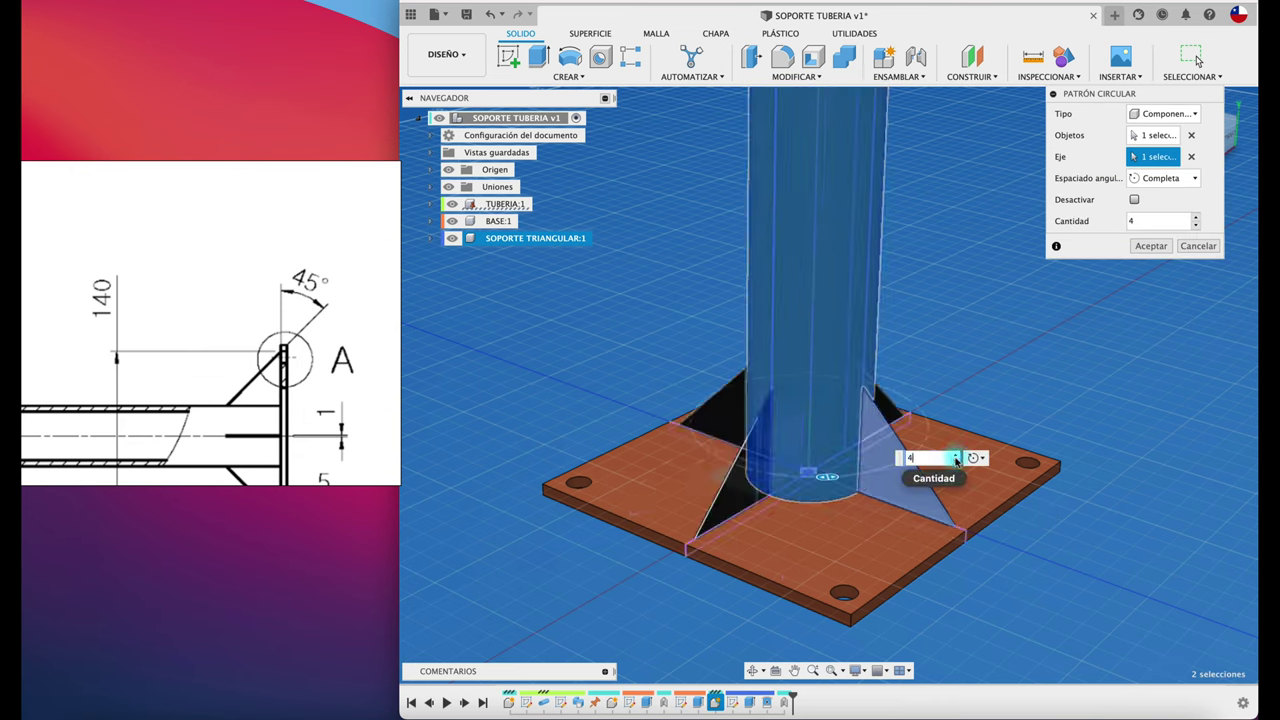
pyautogui.click(1151, 246)
pyautogui.keyDown('shift'); pyautogui.moveTo(1023, 320); pyautogui.dragTo(796, 487, button='middle'); pyautogui.keyUp('shift')
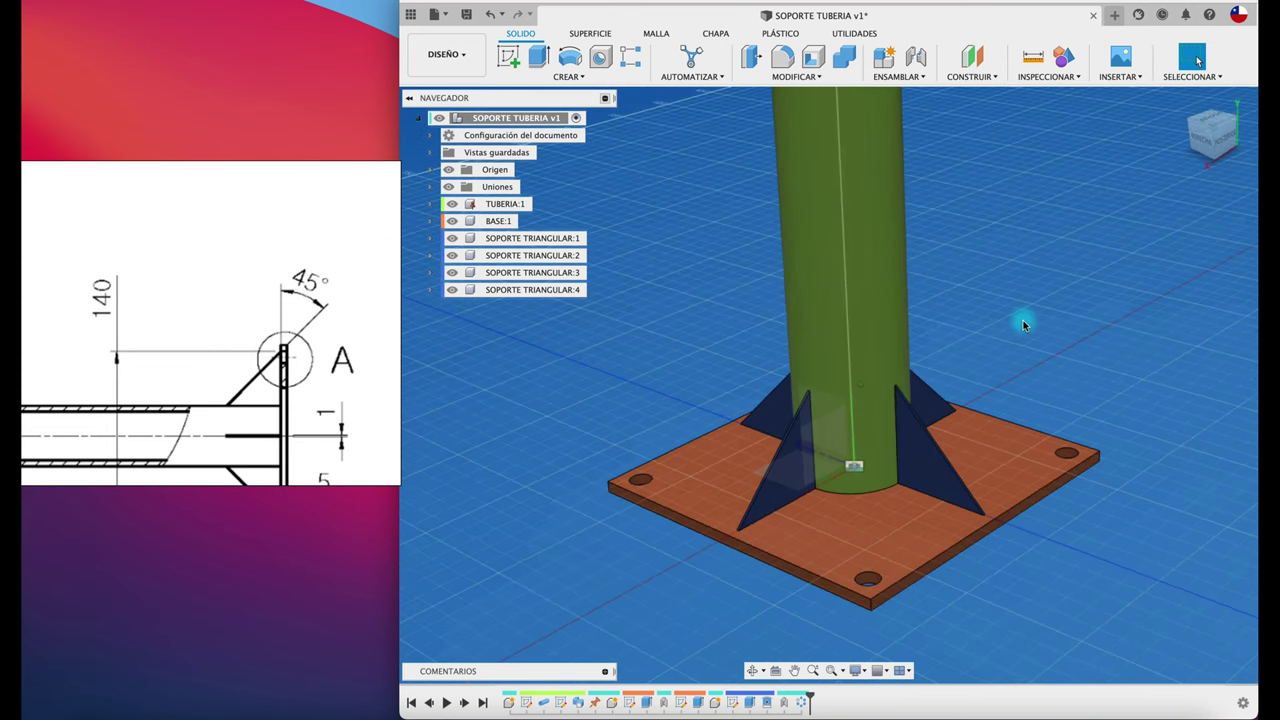
pyautogui.moveTo(796, 487); pyautogui.dragTo(594, 444)
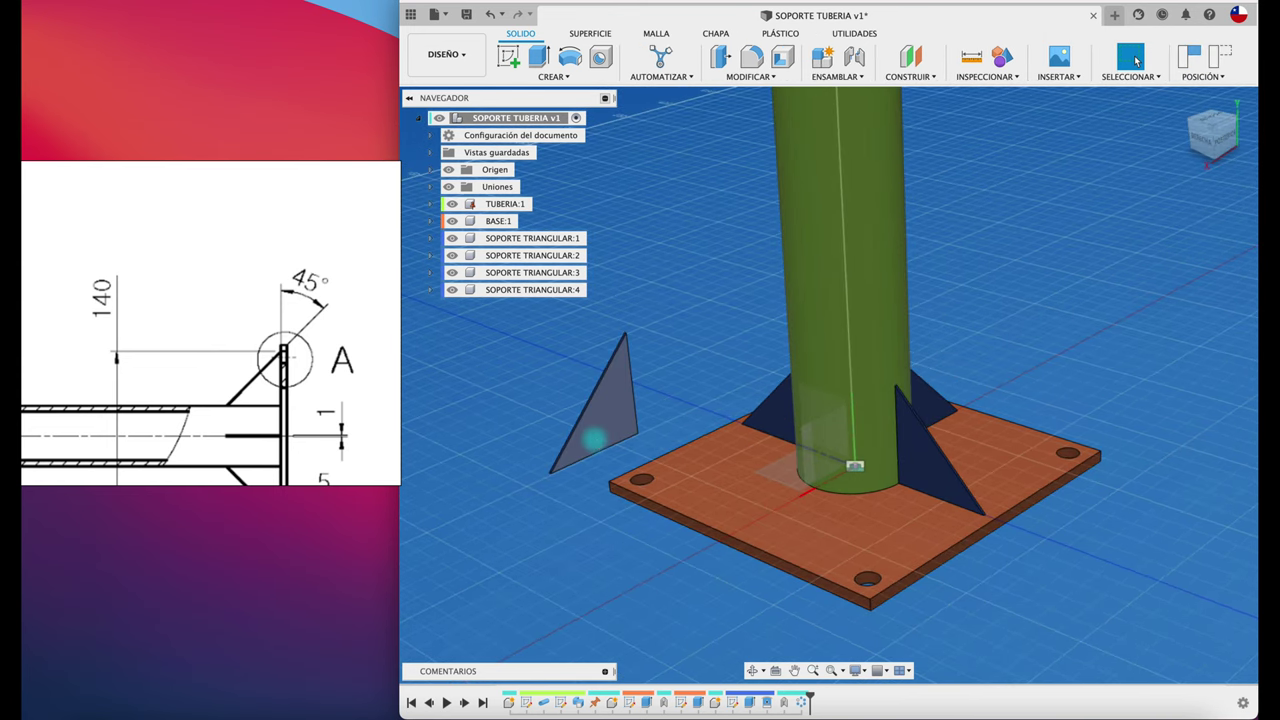
# Undo the drag and lock one triangular support to the base plate with a rigid as-built joint.
pyautogui.hotkey('ctrl', 'z')
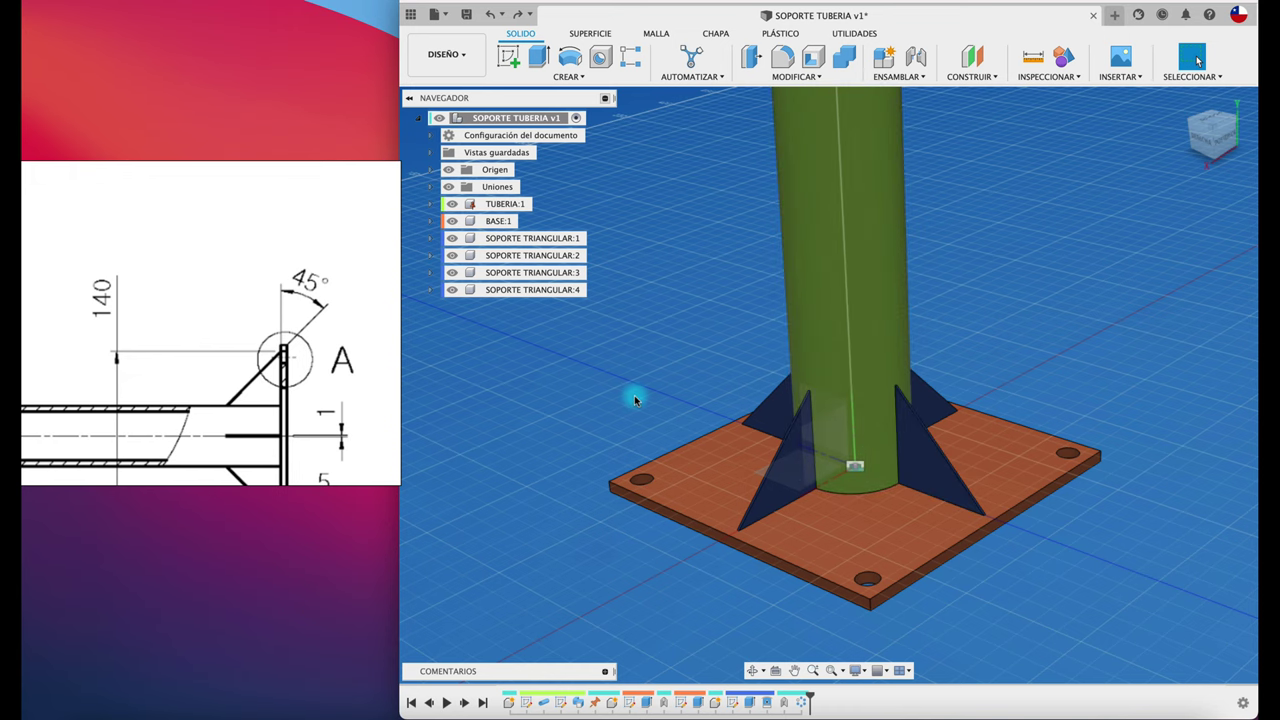
pyautogui.click(913, 83)
pyautogui.click(926, 124)
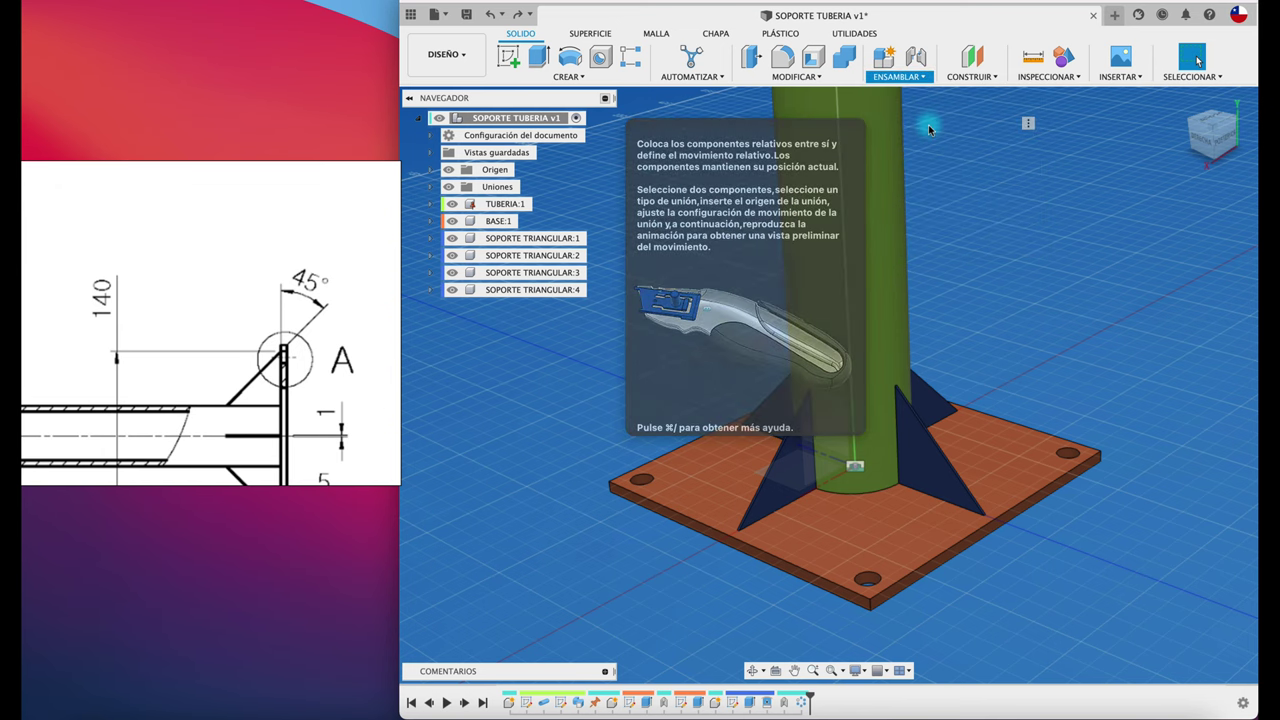
pyautogui.click(773, 475)
pyautogui.click(811, 528)
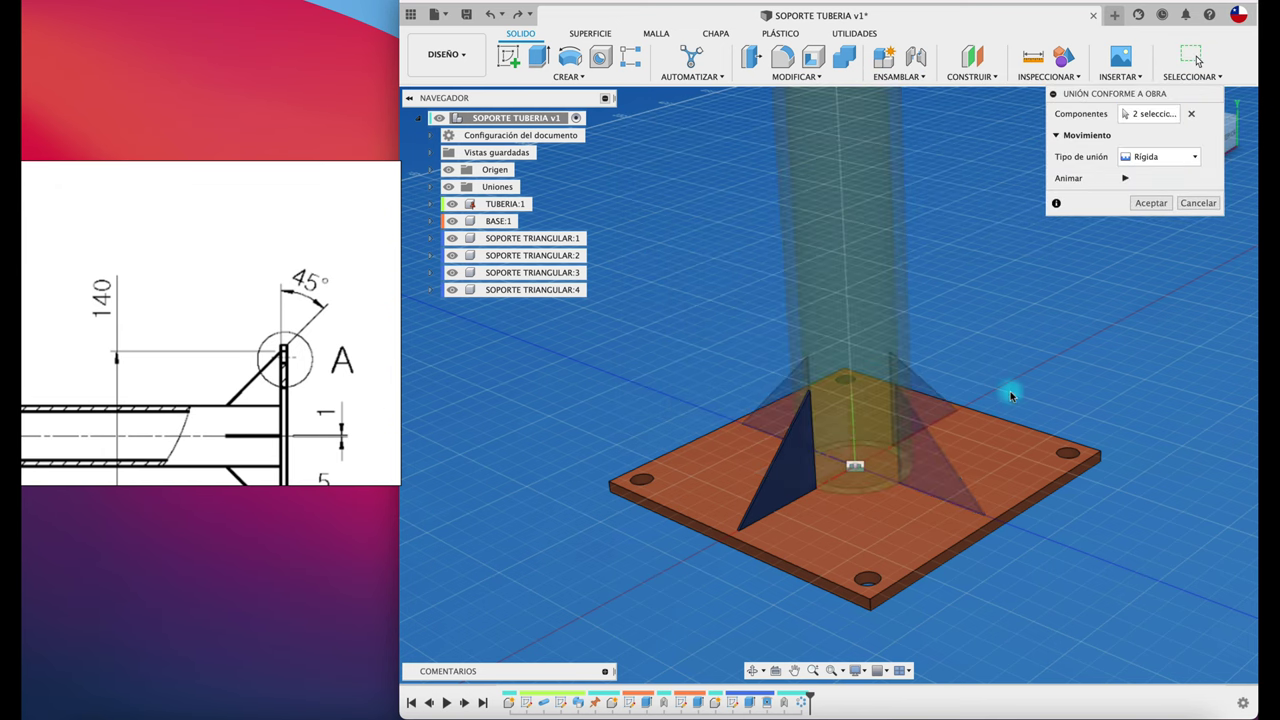
pyautogui.click(1152, 203)
# Join SOPORTE TRIANGULAR:4 rigidly to the base plate with an as-built joint.
pyautogui.click(915, 78)
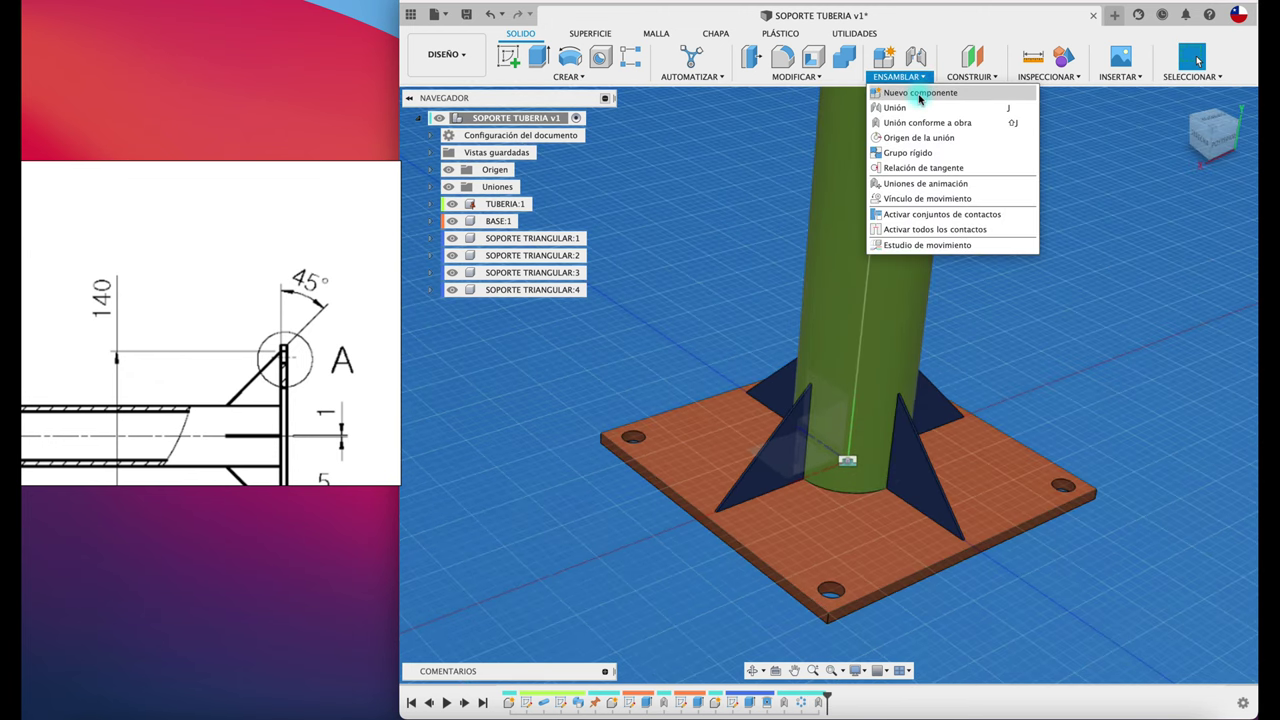
pyautogui.click(927, 122)
pyautogui.click(945, 412)
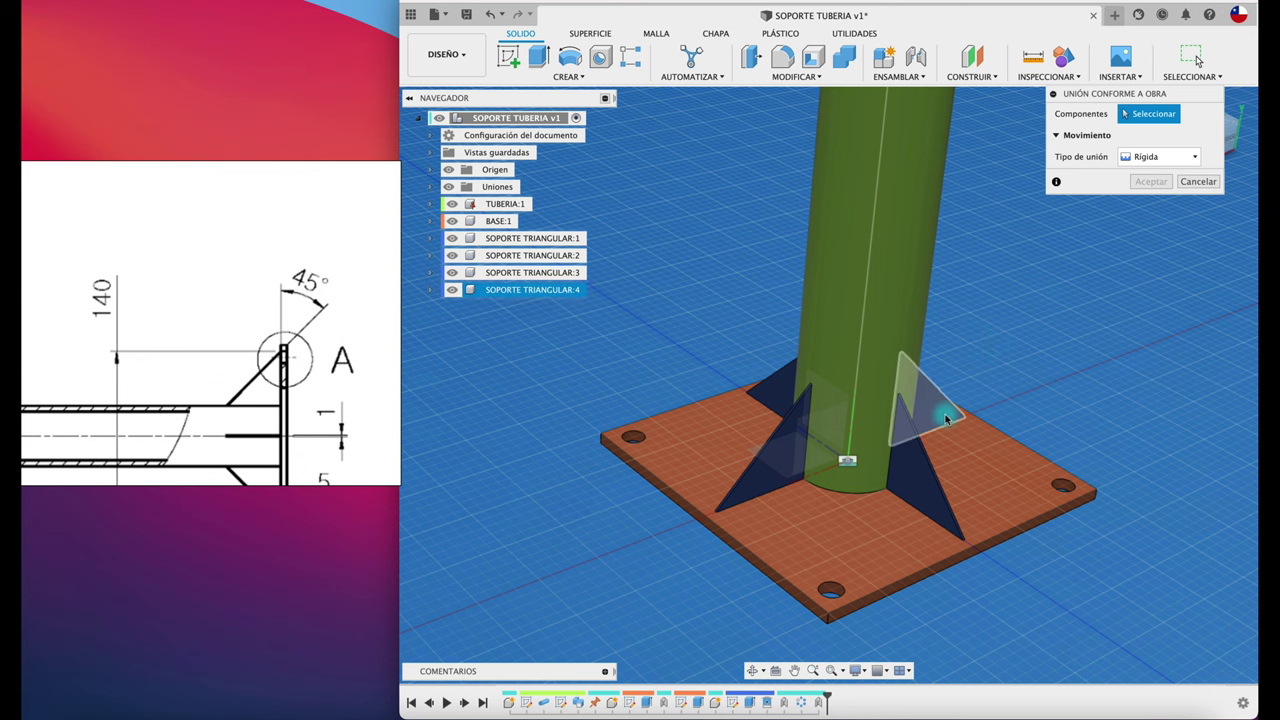
pyautogui.click(987, 457)
pyautogui.click(1152, 203)
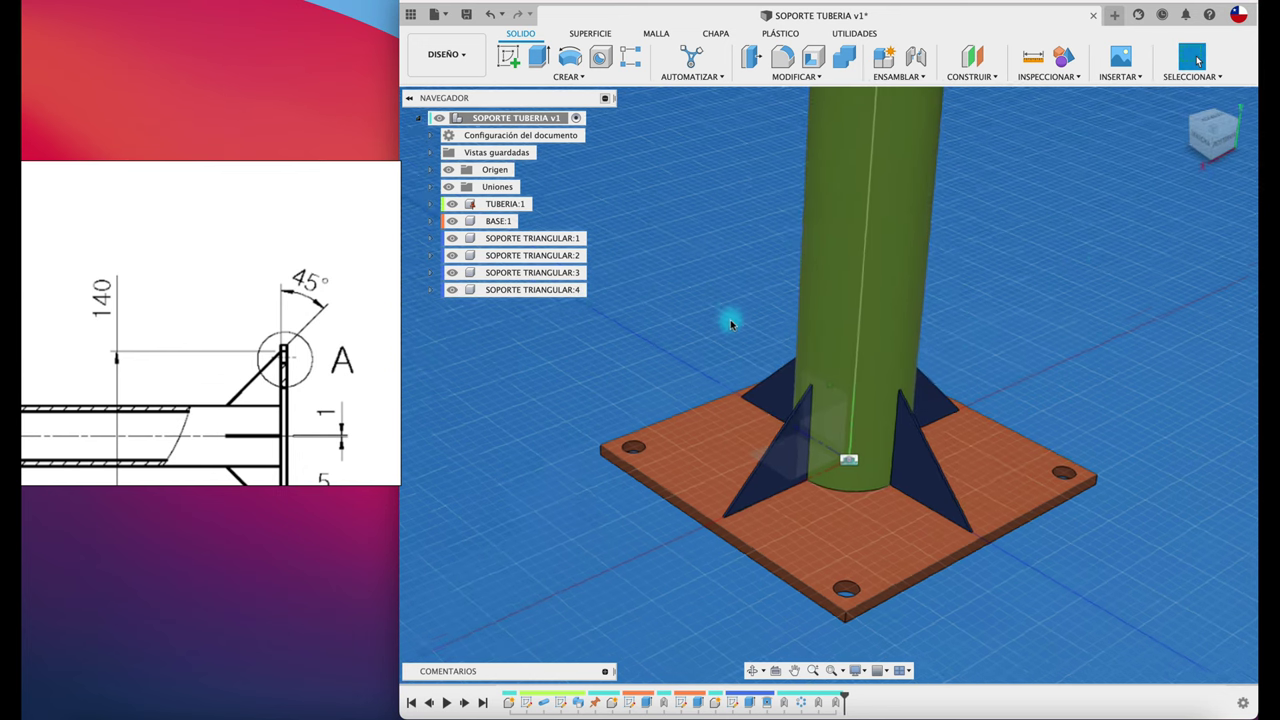
# Rigidly join the base plate to another triangular support with an as-built joint.
pyautogui.keyDown('shift'); pyautogui.moveTo(730, 319); pyautogui.dragTo(808, 82, button='middle'); pyautogui.keyUp('shift')
pyautogui.click(808, 80)
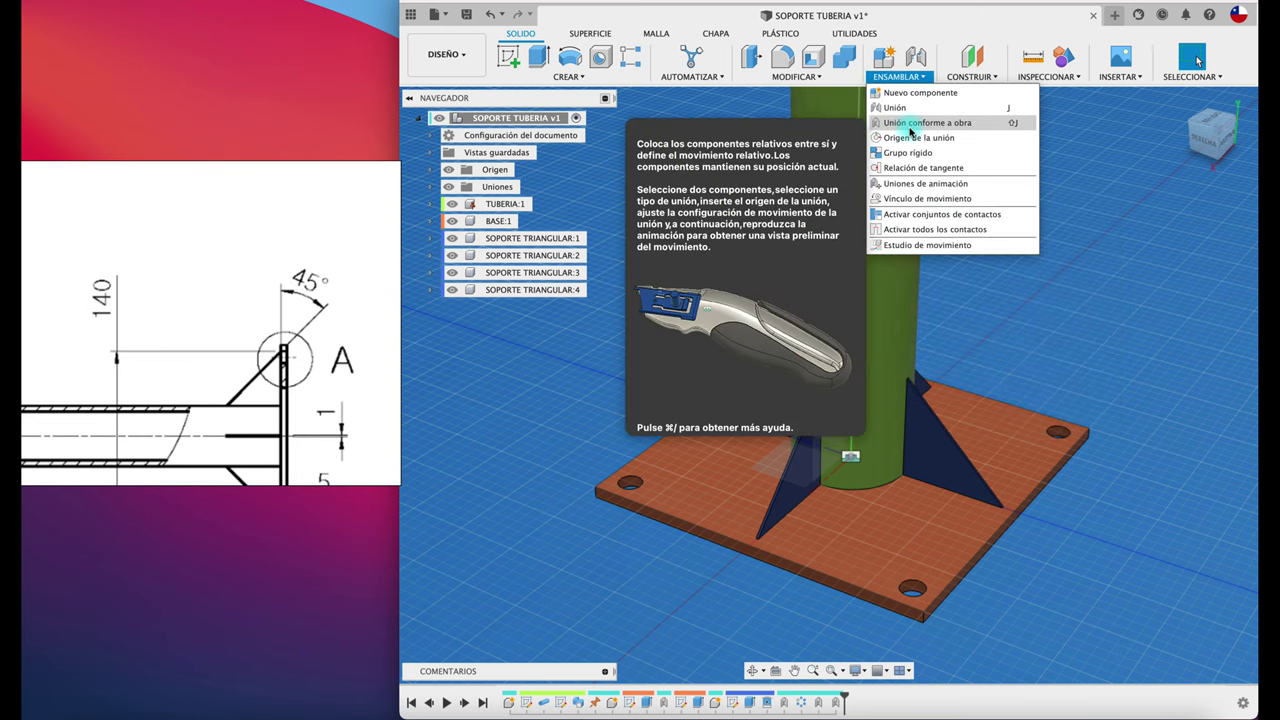
pyautogui.click(914, 123)
pyautogui.click(741, 488)
pyautogui.click(793, 342)
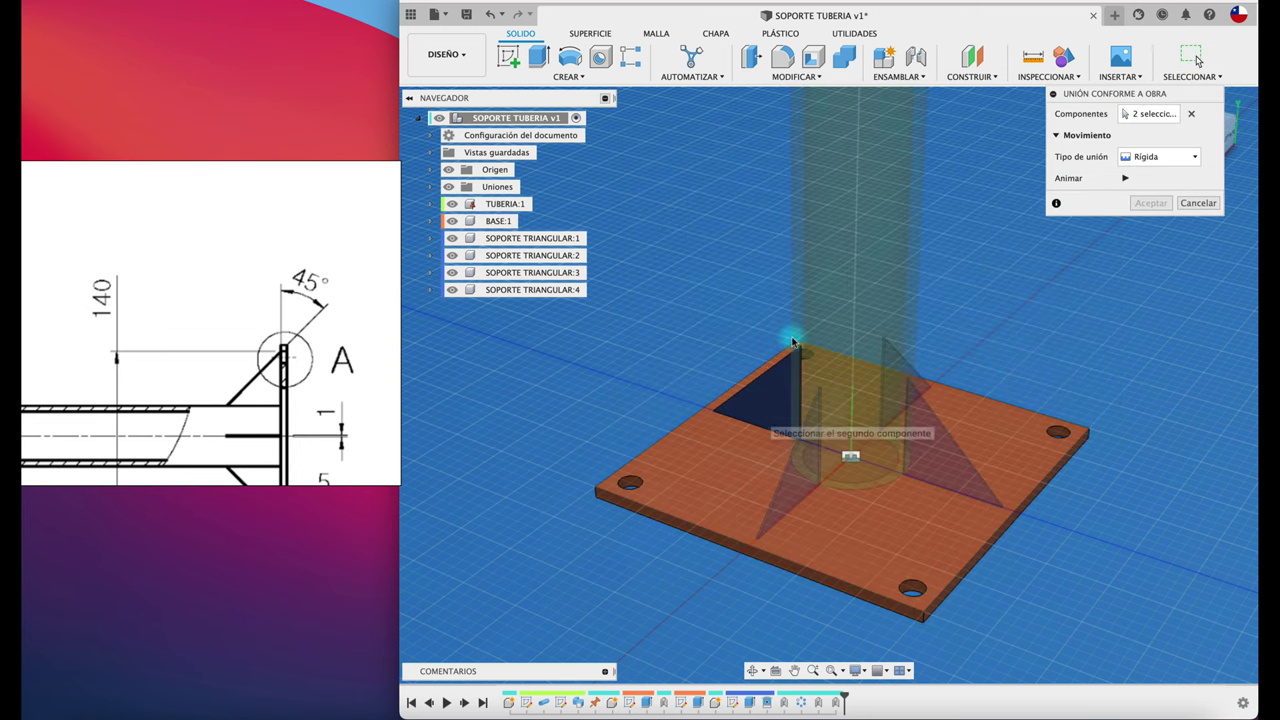
pyautogui.click(1151, 204)
pyautogui.scroll(-5, 866, 343)
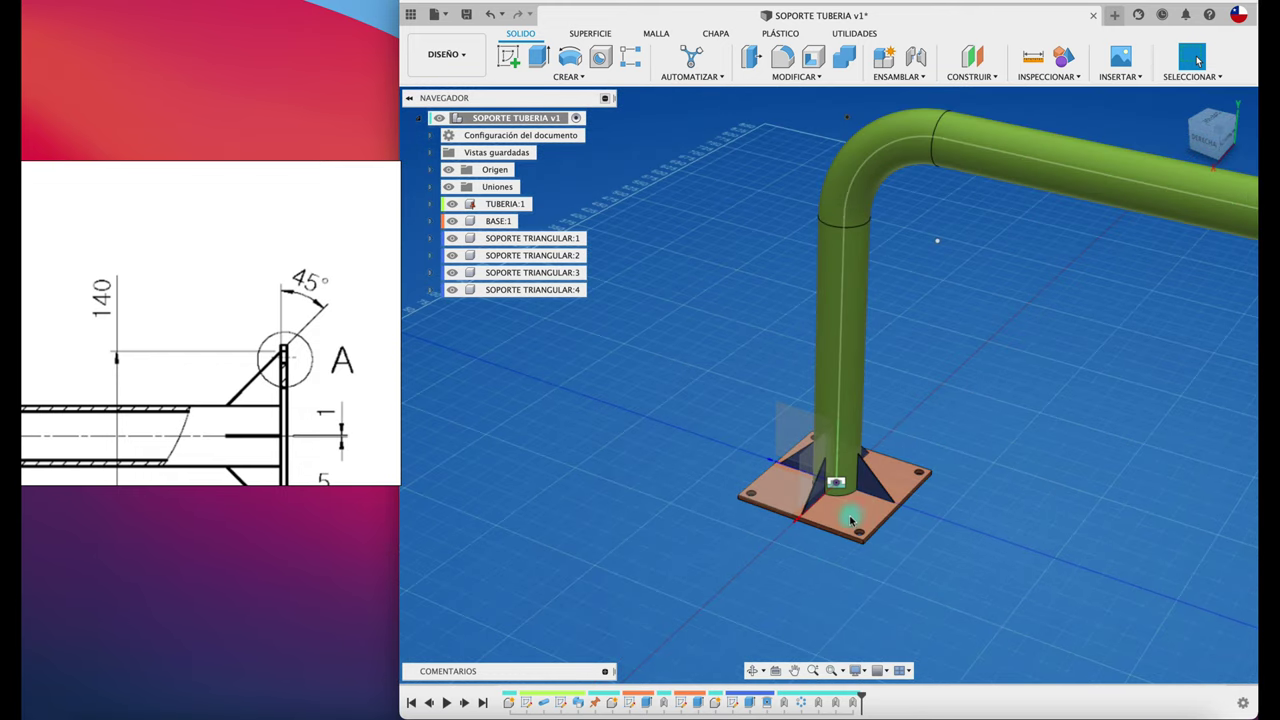
pyautogui.keyDown('shift'); pyautogui.moveTo(966, 463); pyautogui.dragTo(968, 468, button='middle'); pyautogui.keyUp('shift')
pyautogui.scroll(5, 968, 468)
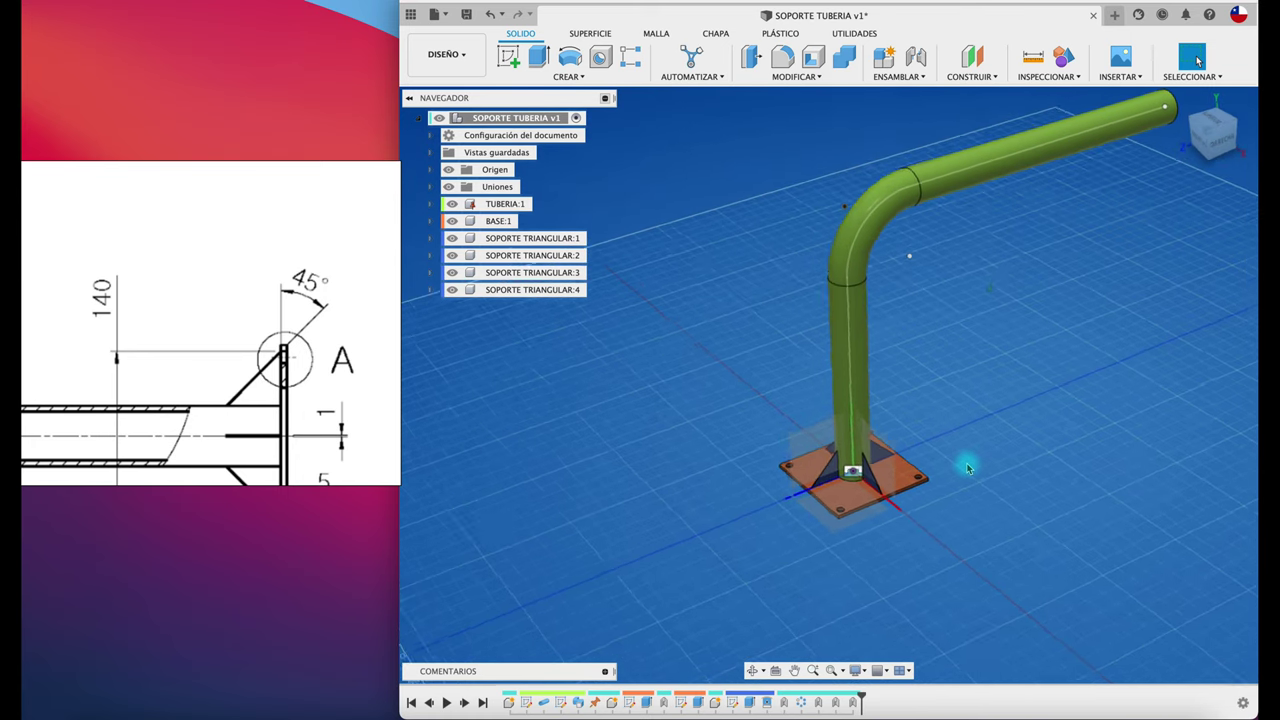
pyautogui.keyDown('shift'); pyautogui.moveTo(1009, 450); pyautogui.dragTo(1009, 450, button='middle'); pyautogui.keyUp('shift')
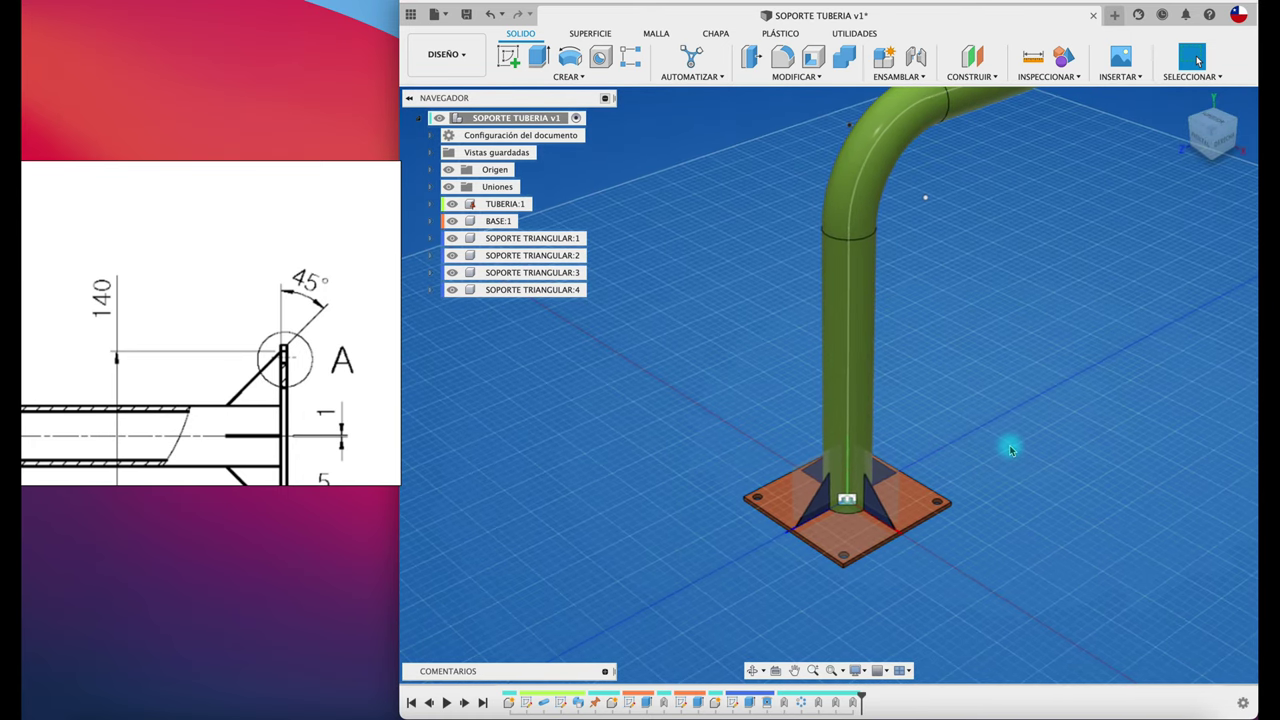